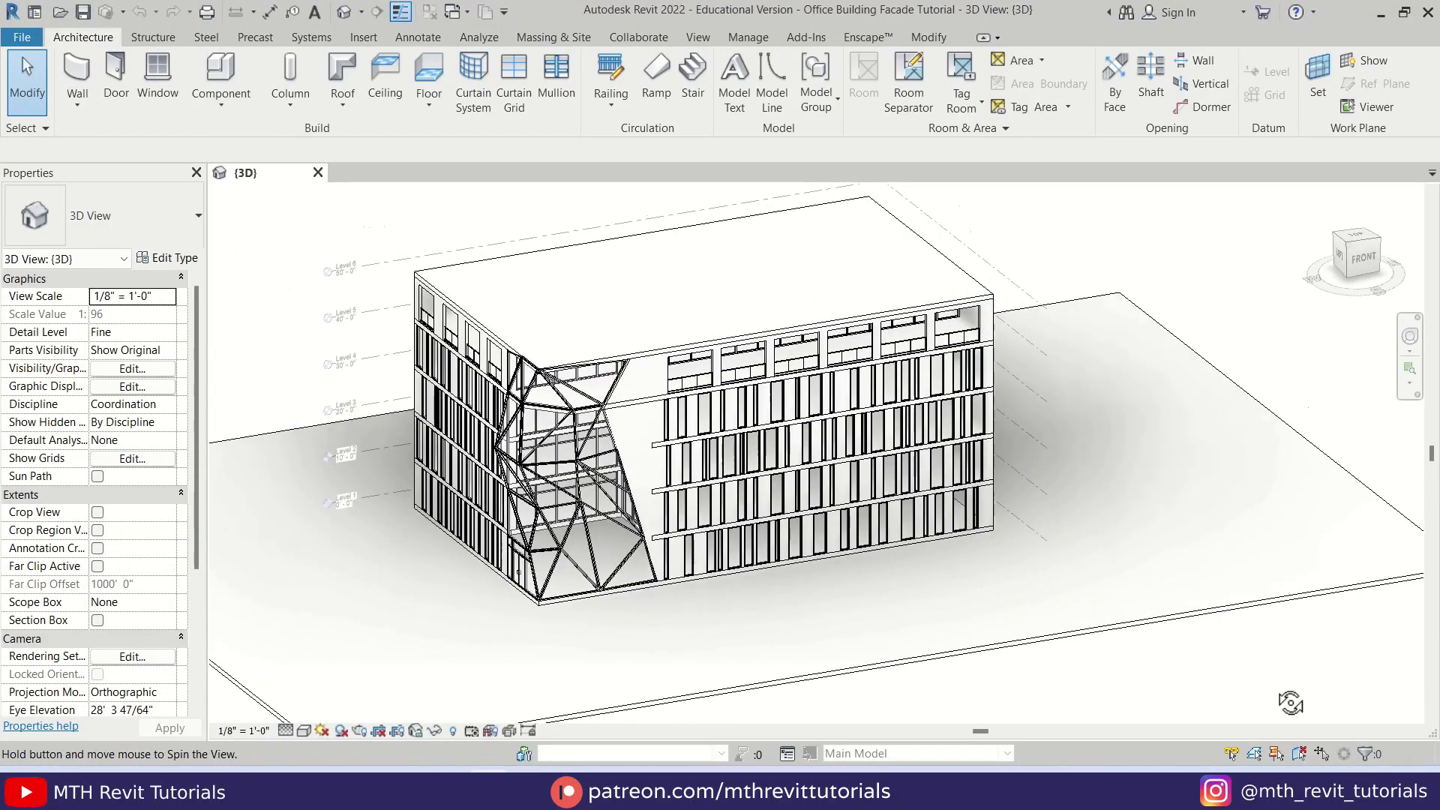
# Examine the finished triangulated corner facade and the open building corner of the starting model from several angles.
pyautogui.moveTo(1290, 703)
pyautogui.mouseDown()
pyautogui.moveTo(1109, 701)
pyautogui.moveTo(1070, 684)
pyautogui.mouseUp()
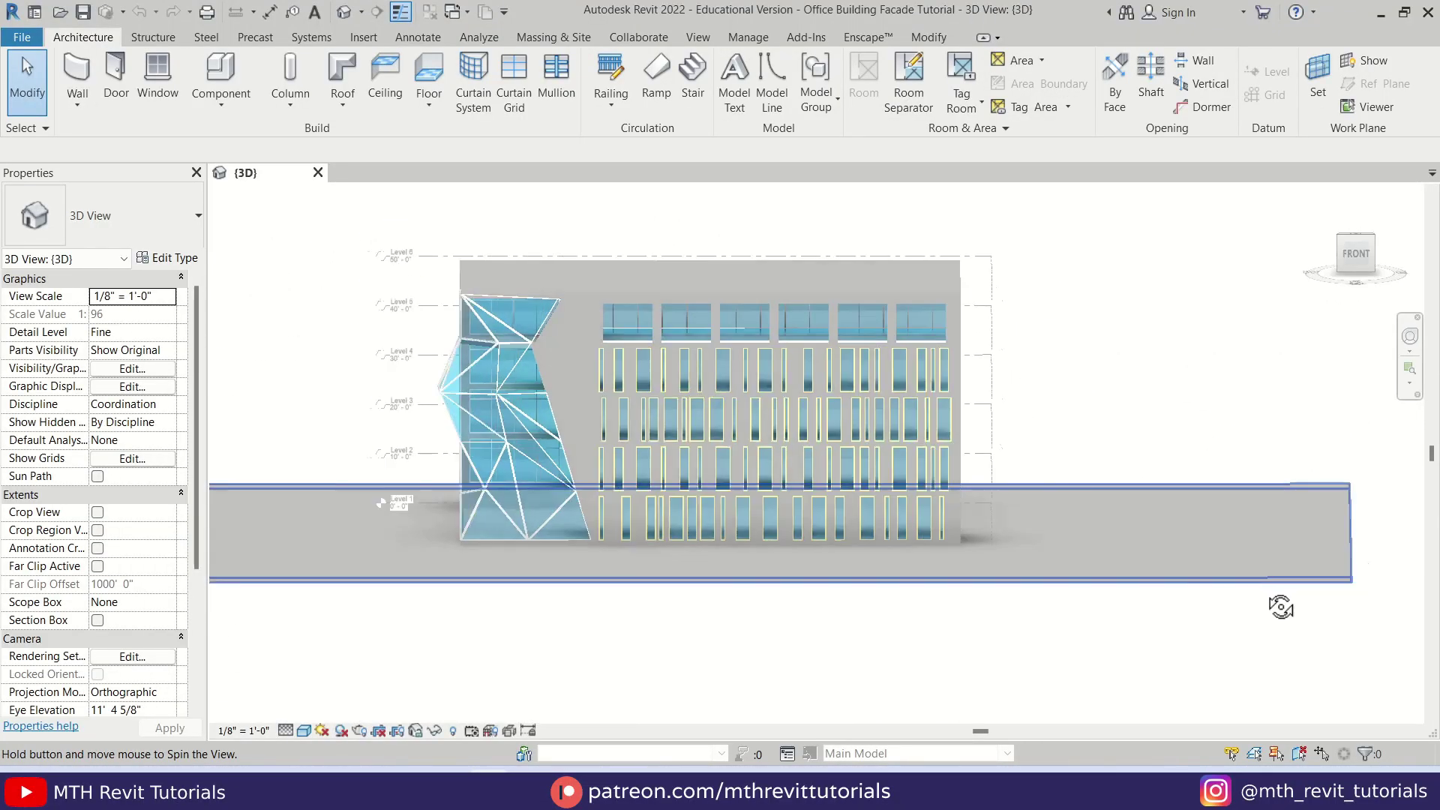
pyautogui.moveTo(1280, 606); pyautogui.dragTo(1424, 701)
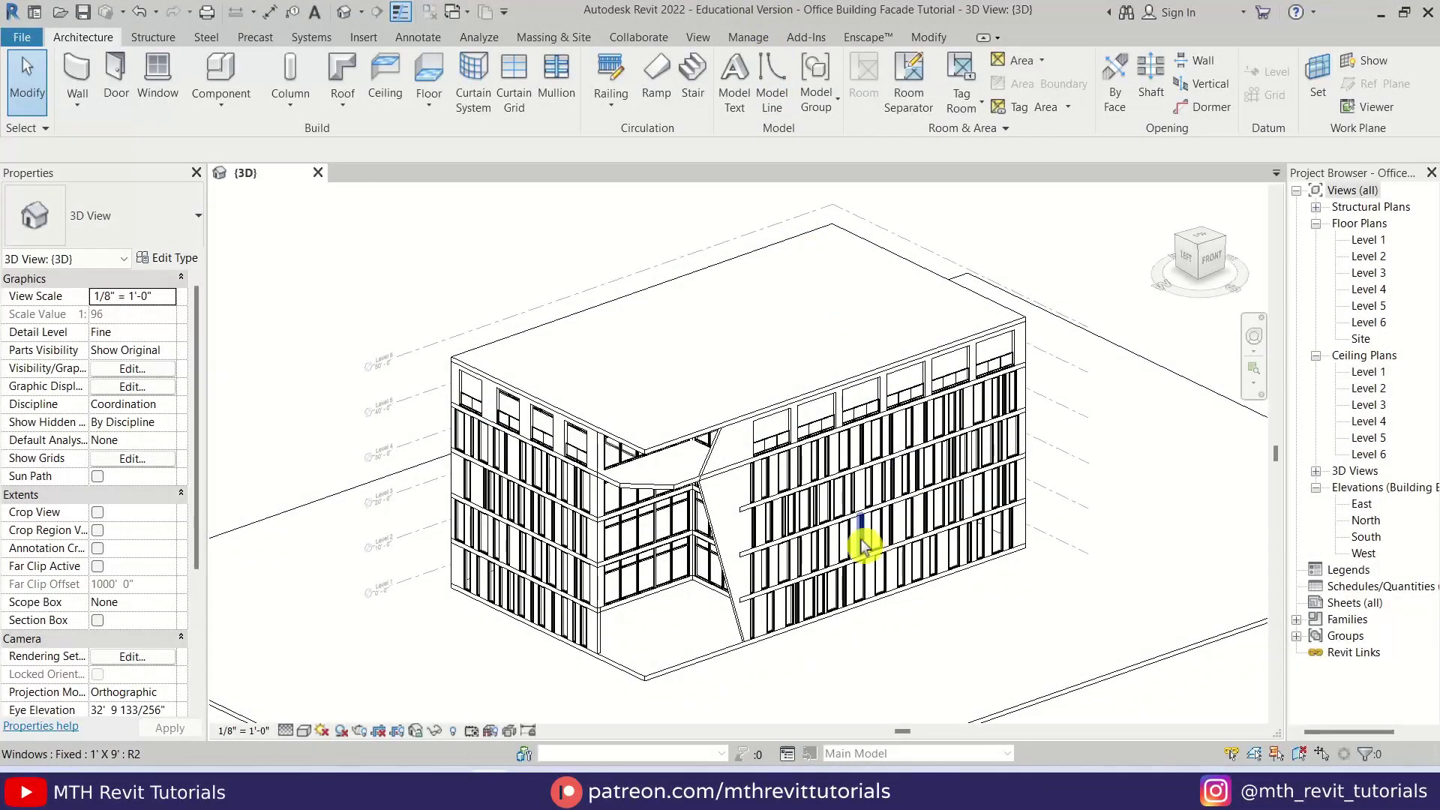
pyautogui.moveTo(862, 547); pyautogui.dragTo(794, 523, button='middle')
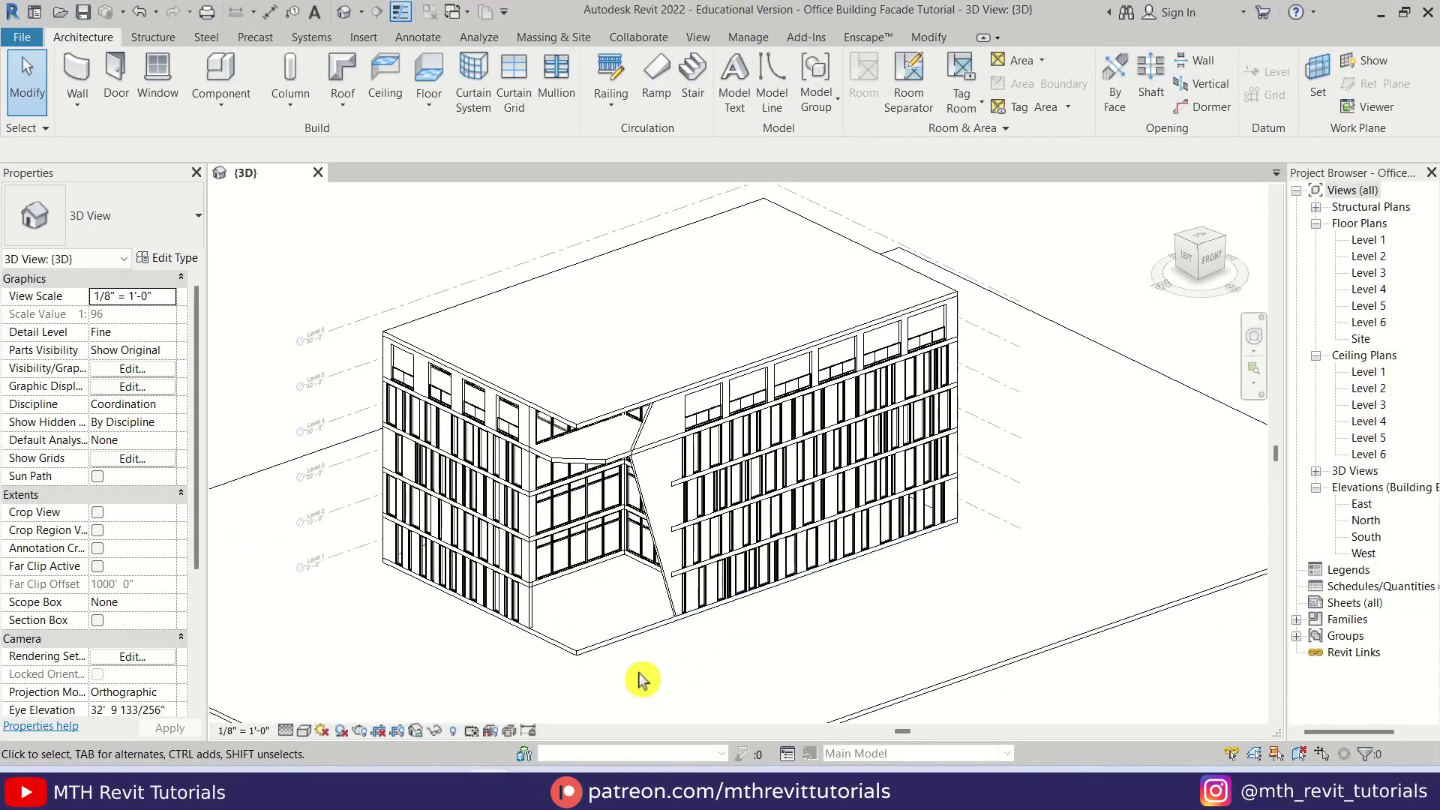
pyautogui.keyDown('shift'); pyautogui.moveTo(733, 683); pyautogui.dragTo(760, 716, button='middle'); pyautogui.keyUp('shift')
pyautogui.scroll(2, 660, 674)
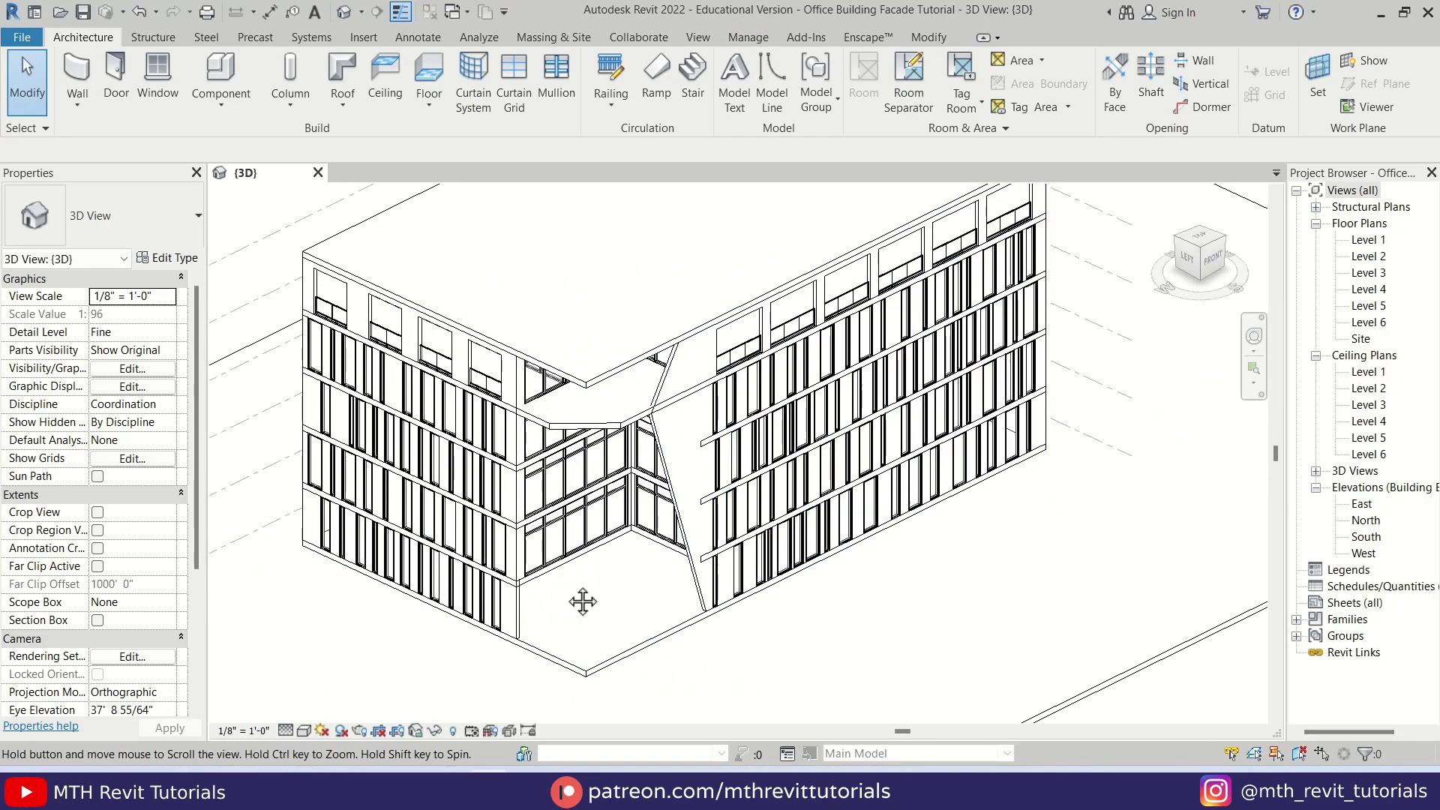
pyautogui.scroll(1, 649, 655)
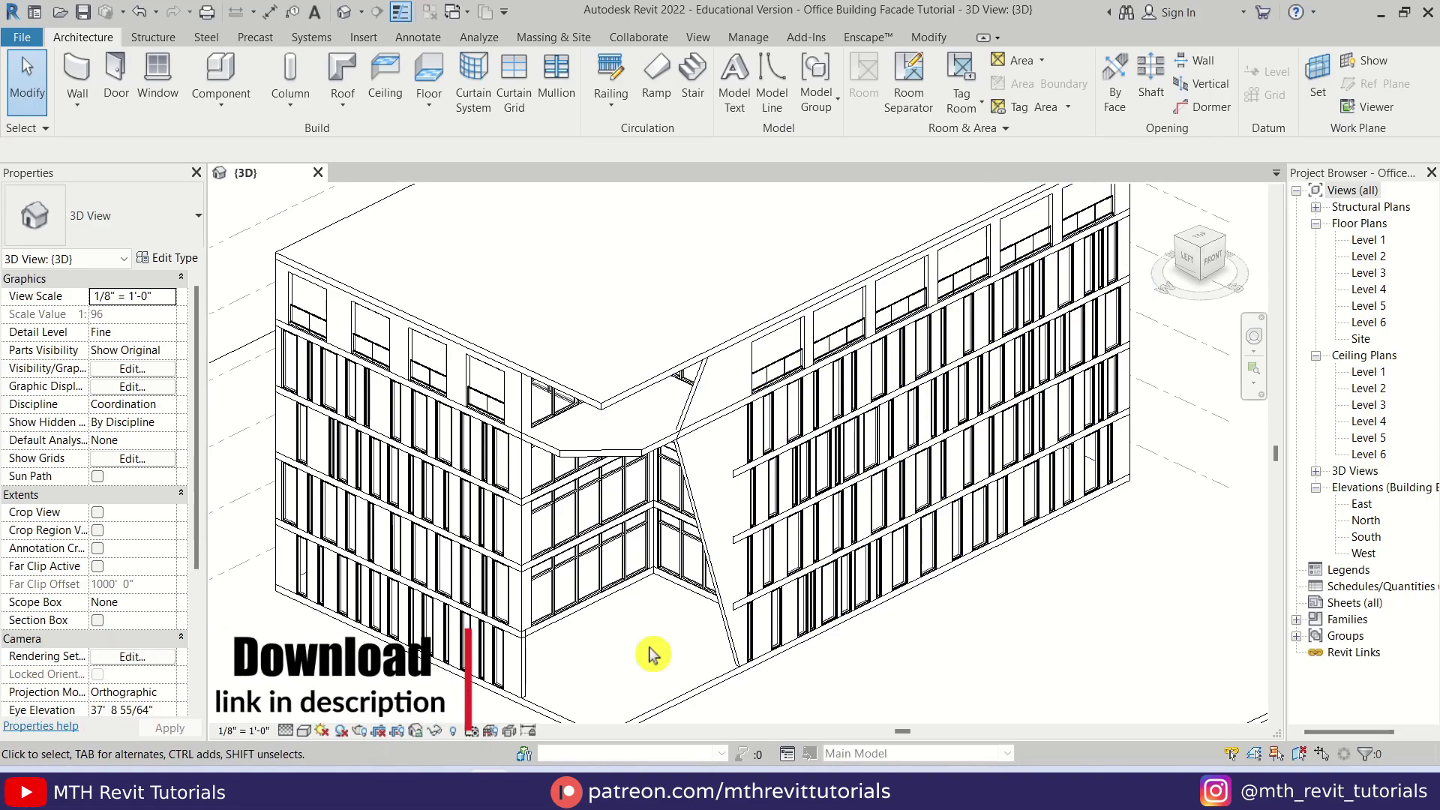
pyautogui.scroll(-2, 651, 654)
pyautogui.keyDown('shift'); pyautogui.moveTo(652, 643); pyautogui.dragTo(628, 647, button='middle'); pyautogui.keyUp('shift')
pyautogui.moveTo(579, 588); pyautogui.dragTo(659, 610, button='middle')
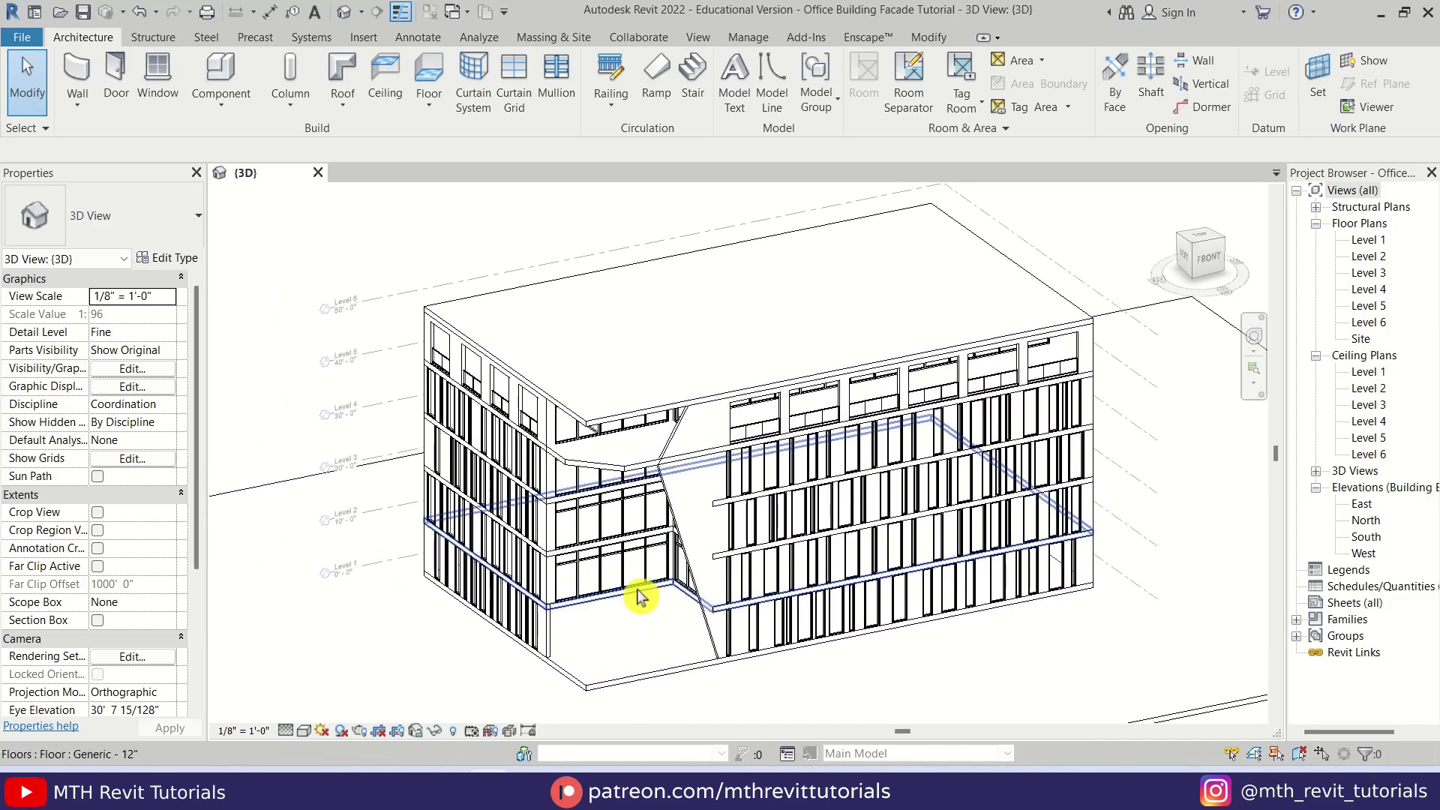
# Start a new in-place mass named Mass 1.
pyautogui.click(556, 39)
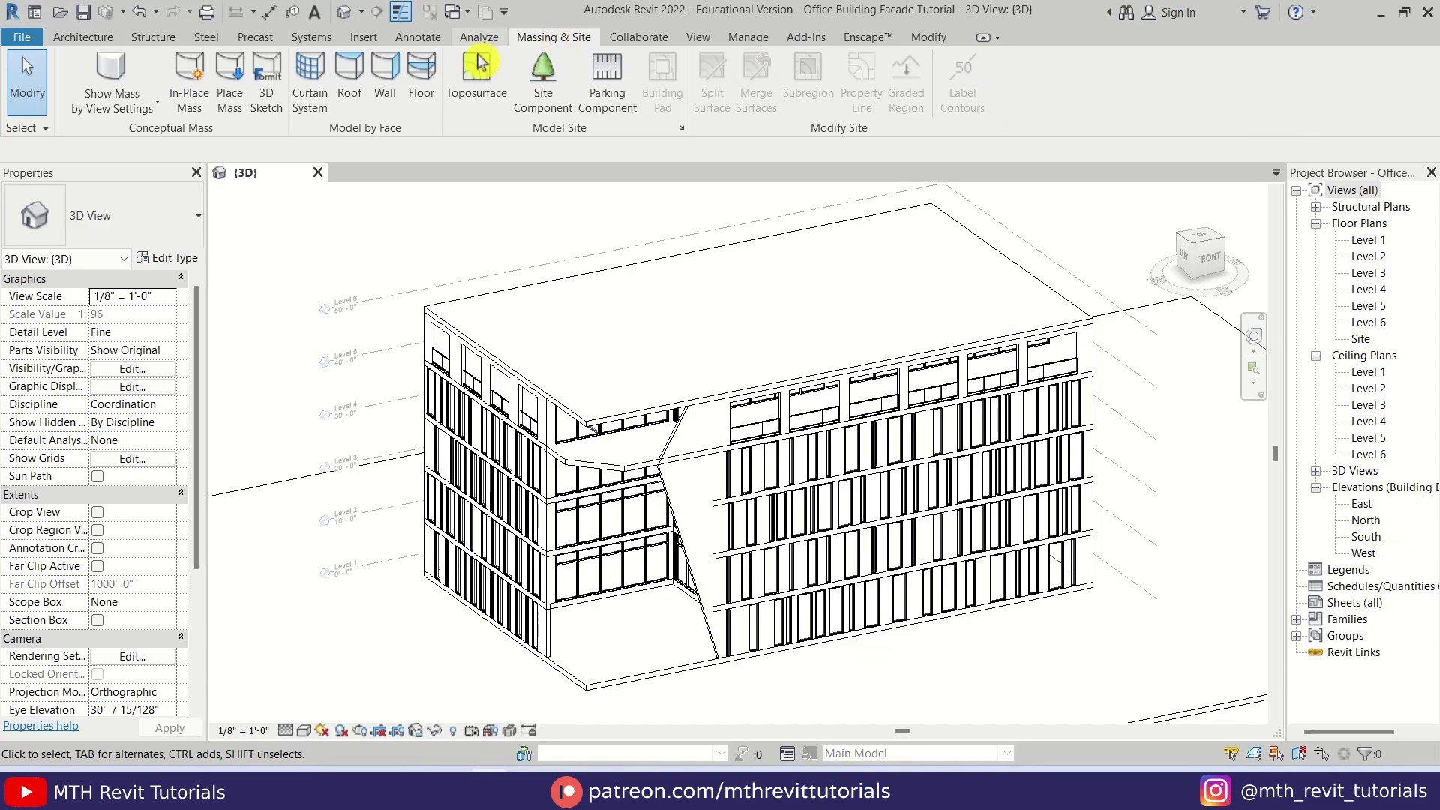
pyautogui.click(193, 112)
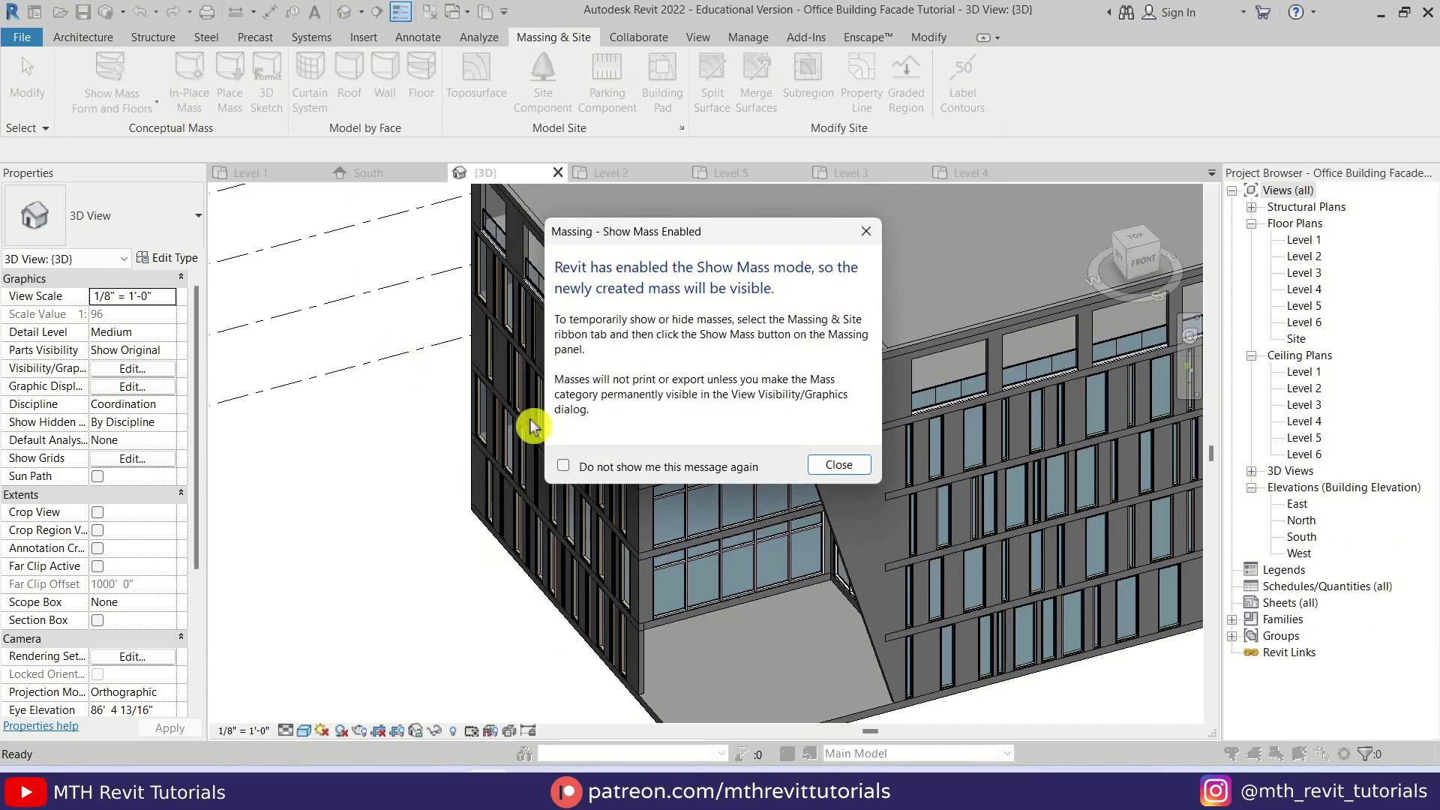
pyautogui.click(837, 465)
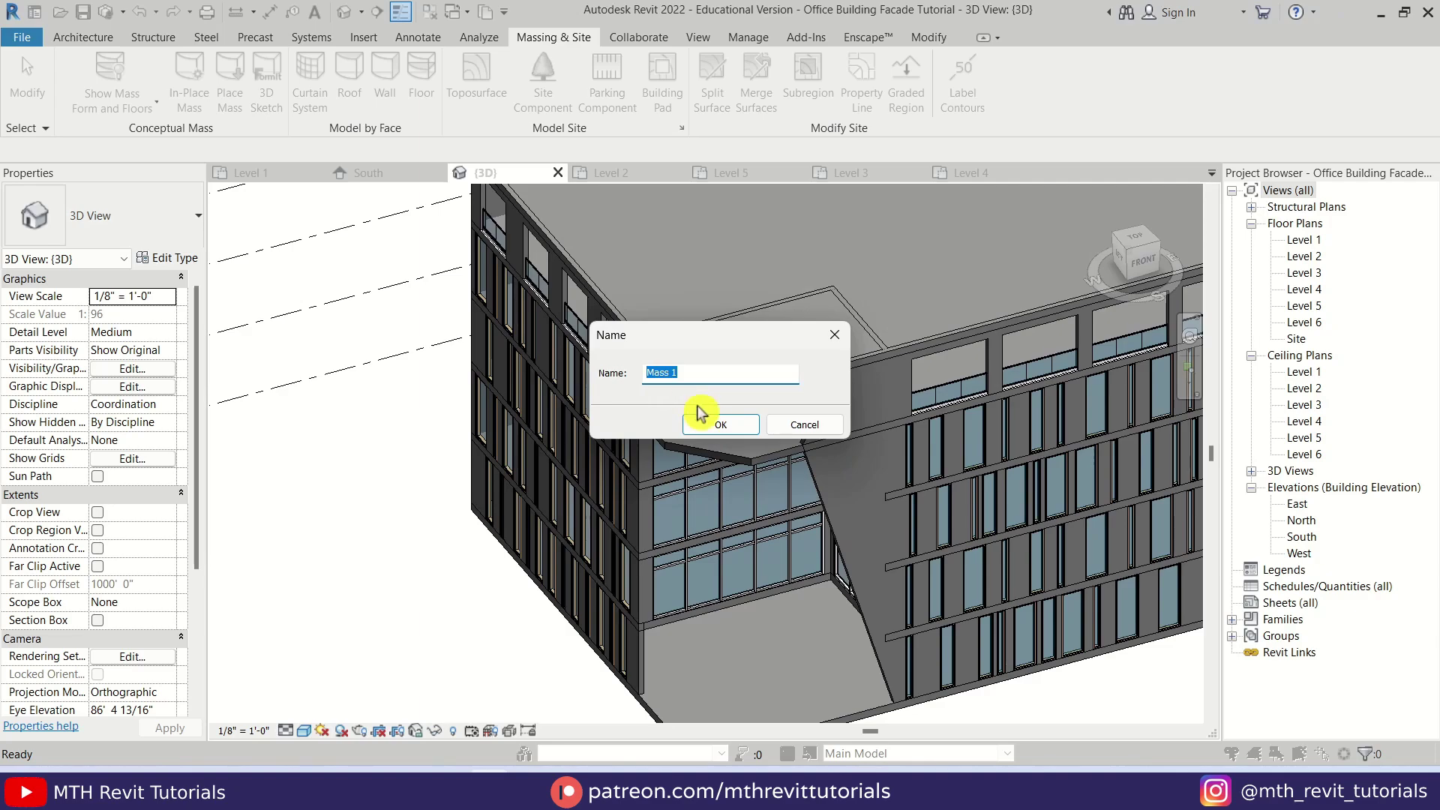
pyautogui.click(720, 425)
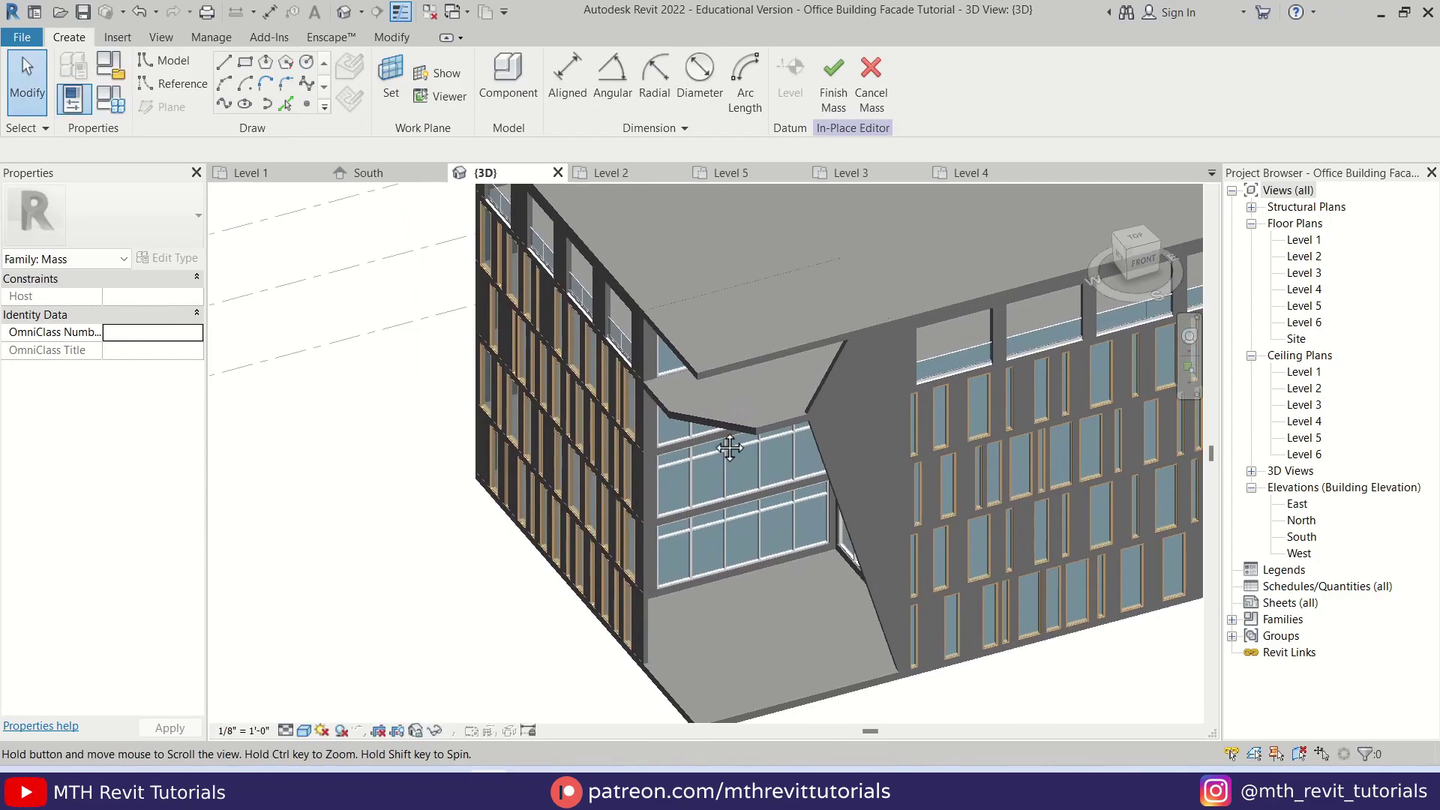
pyautogui.scroll(3, 696, 431)
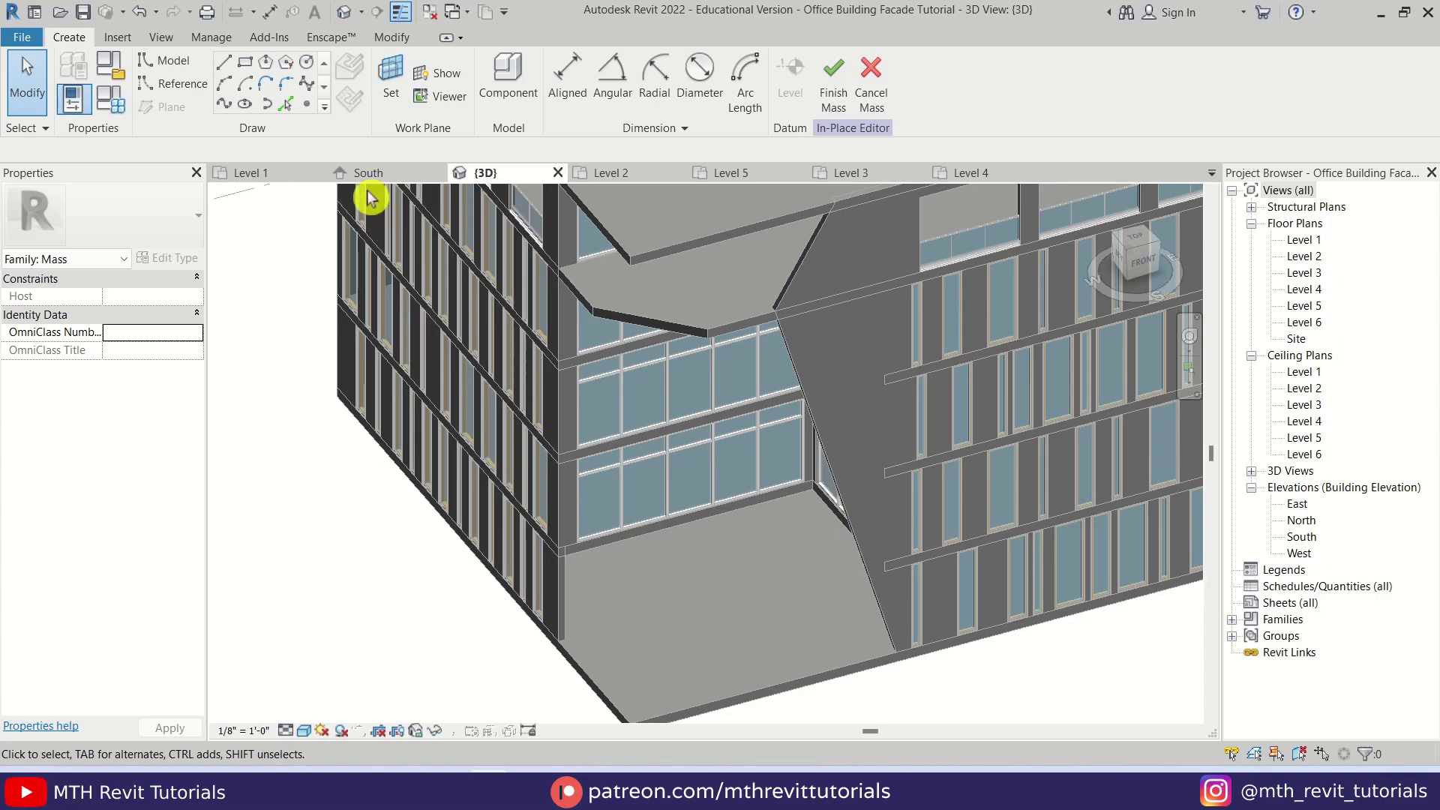
# Start placing reference points and set the 3D view's visual style to Hidden Line.
pyautogui.click(312, 114)
pyautogui.scroll(4, 666, 345)
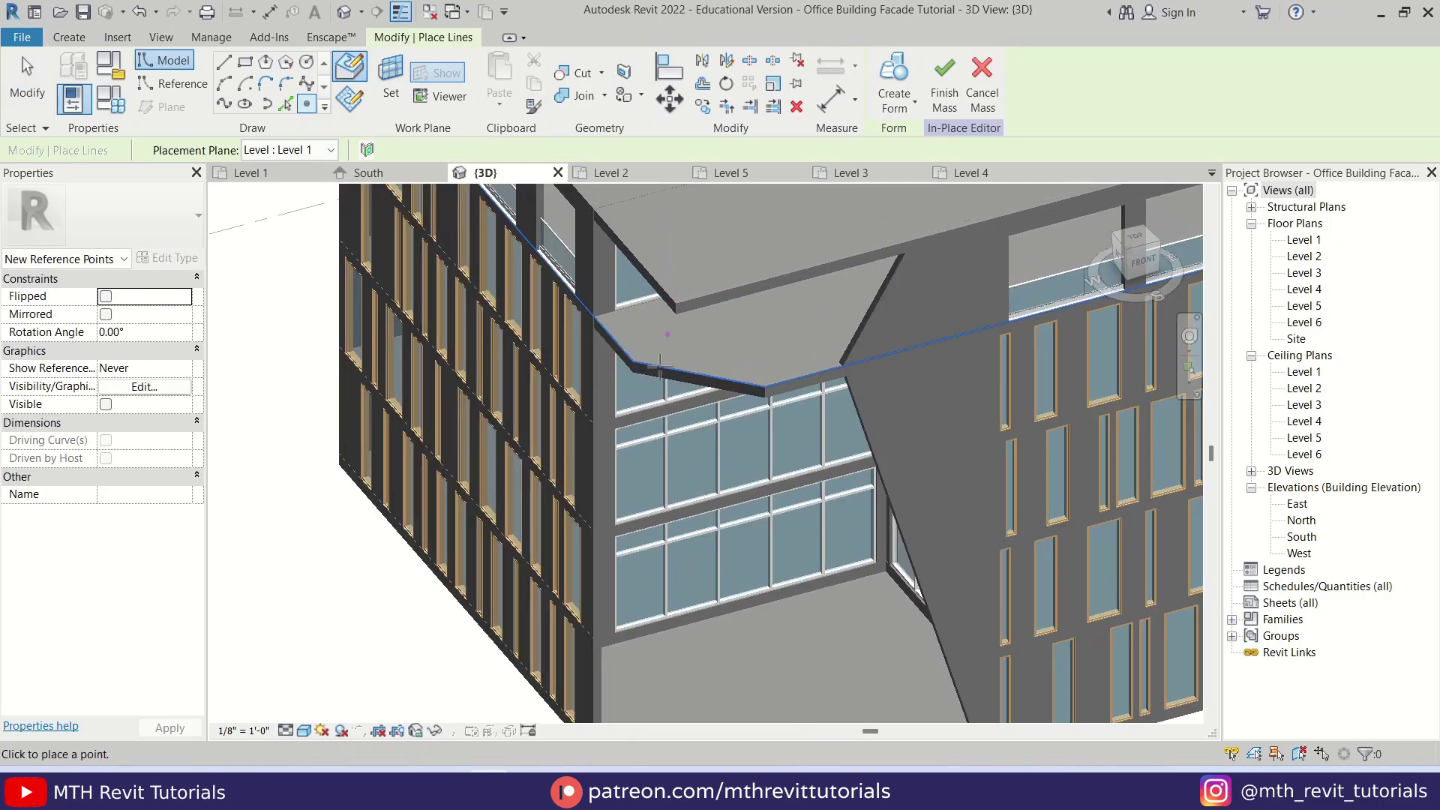
pyautogui.click(303, 730)
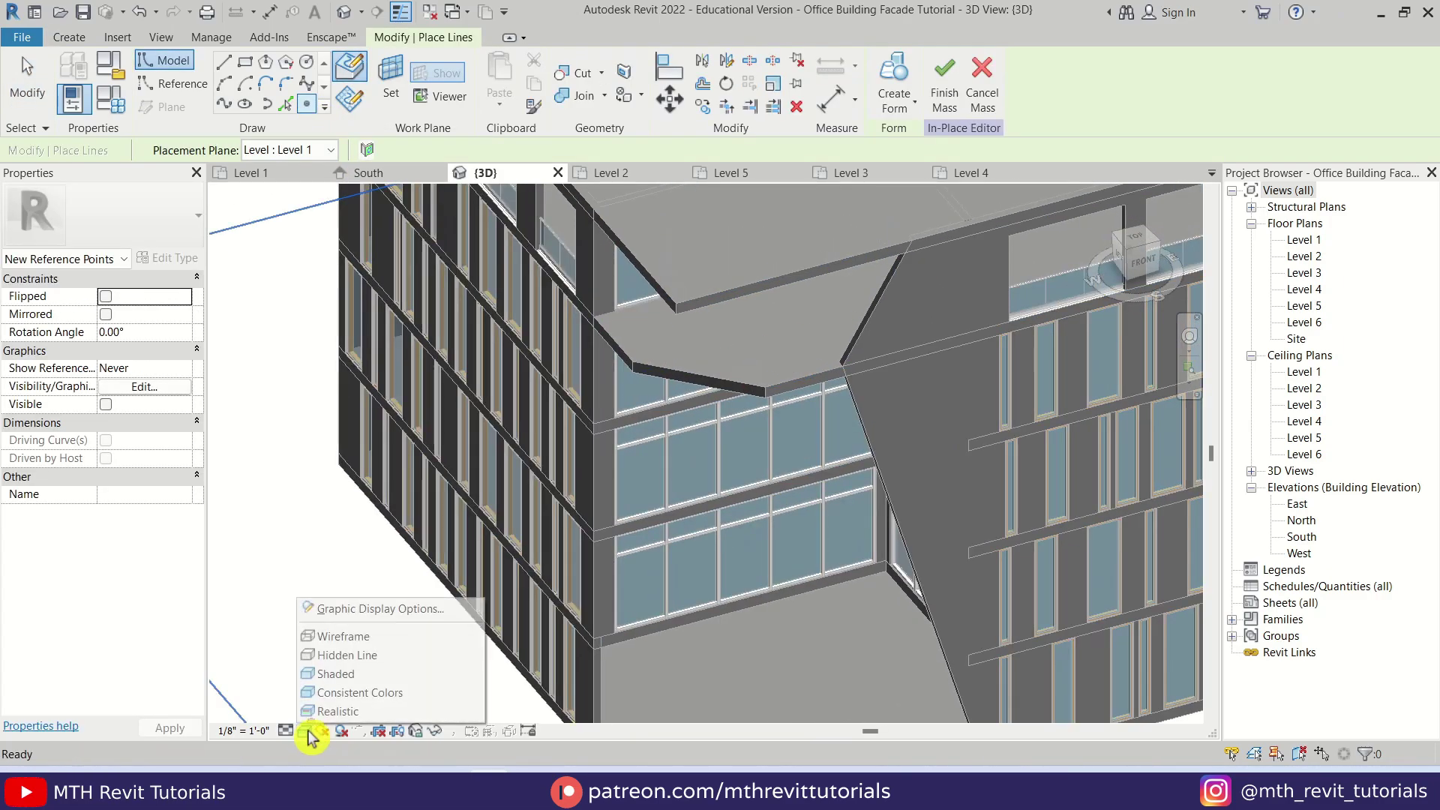
pyautogui.click(347, 655)
# Place reference points on the roof slab's projecting corner, both Level 5 slab corners, and where that slab meets the slanted wall edge.
pyautogui.scroll(4, 674, 330)
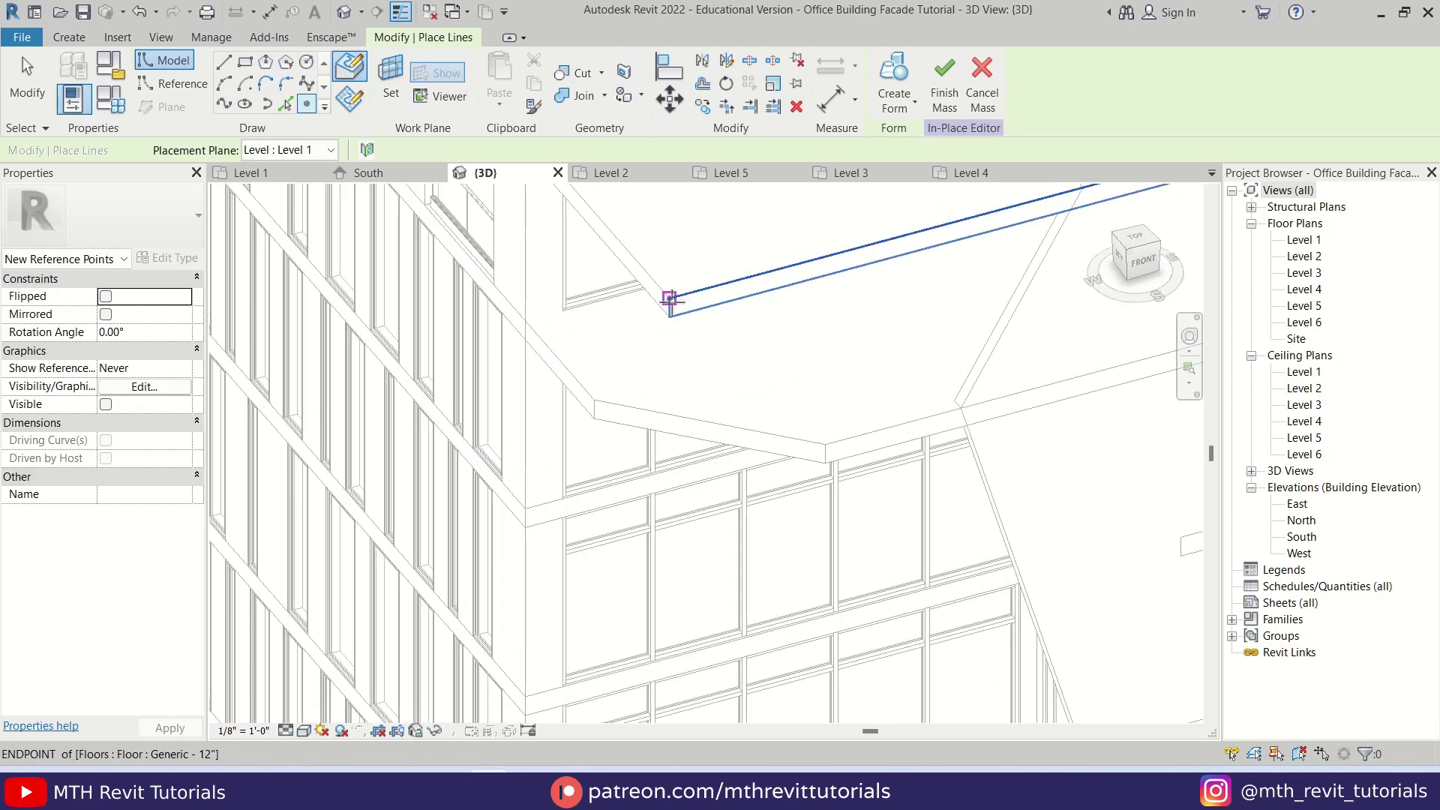
pyautogui.click(351, 74)
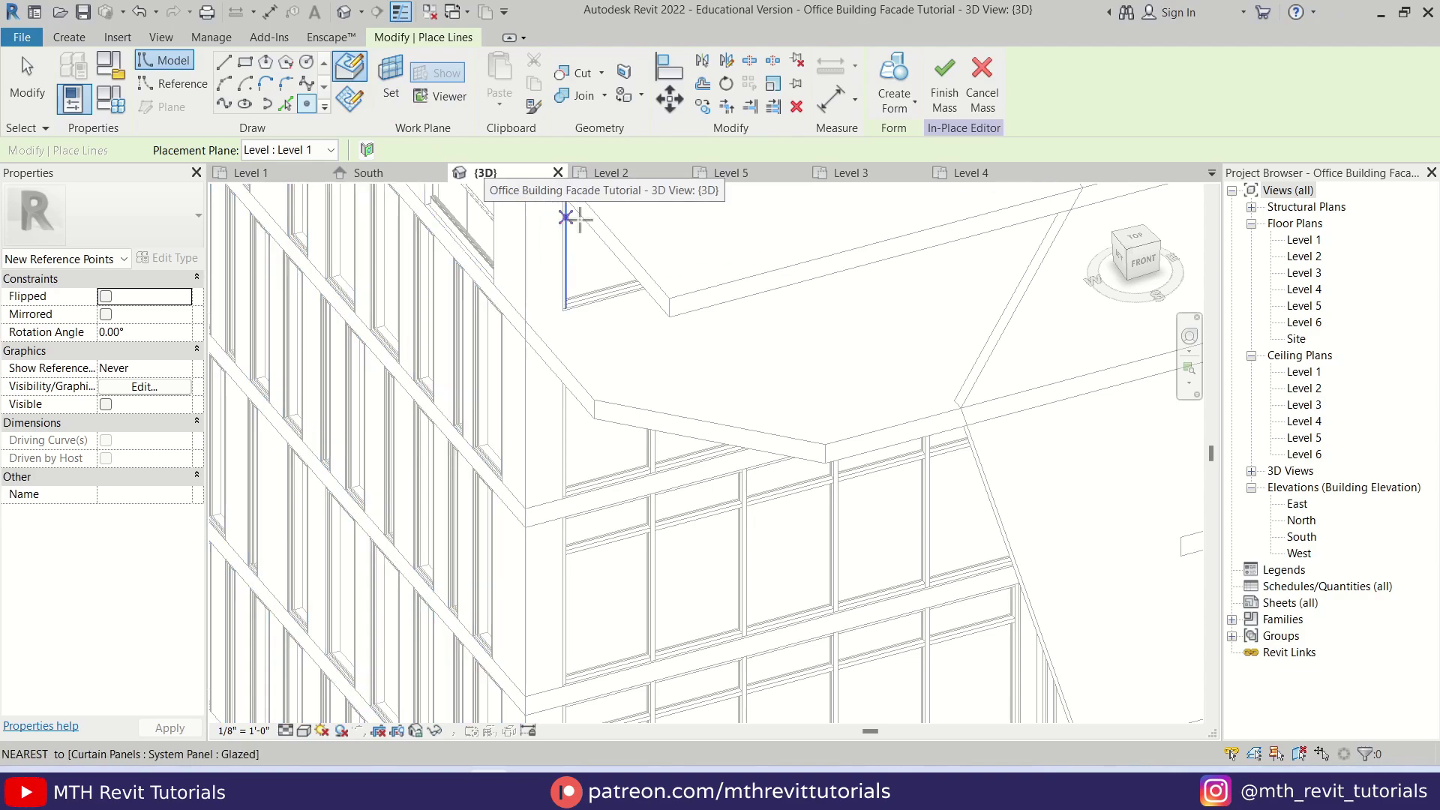
pyautogui.click(669, 297)
pyautogui.scroll(2, 626, 389)
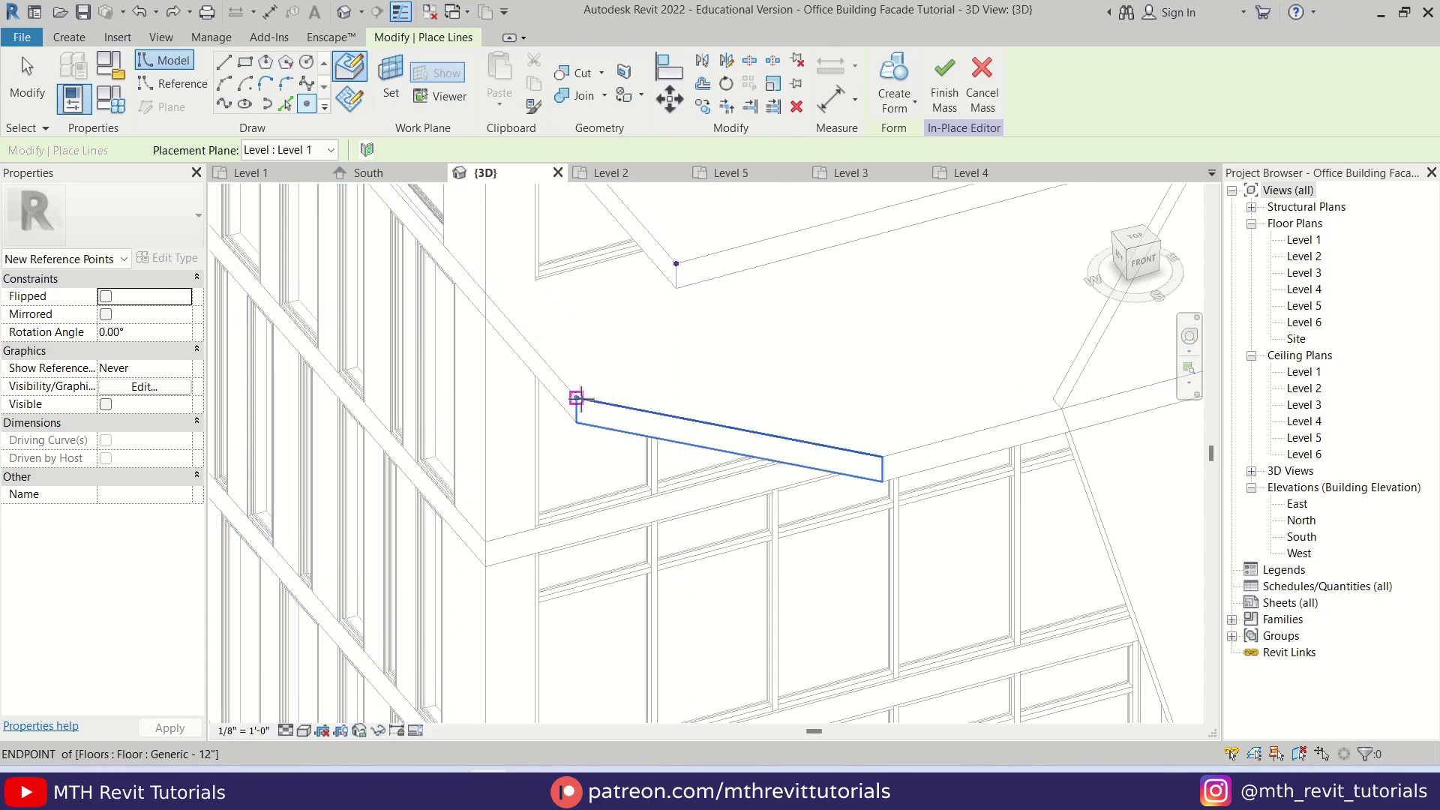
pyautogui.click(576, 397)
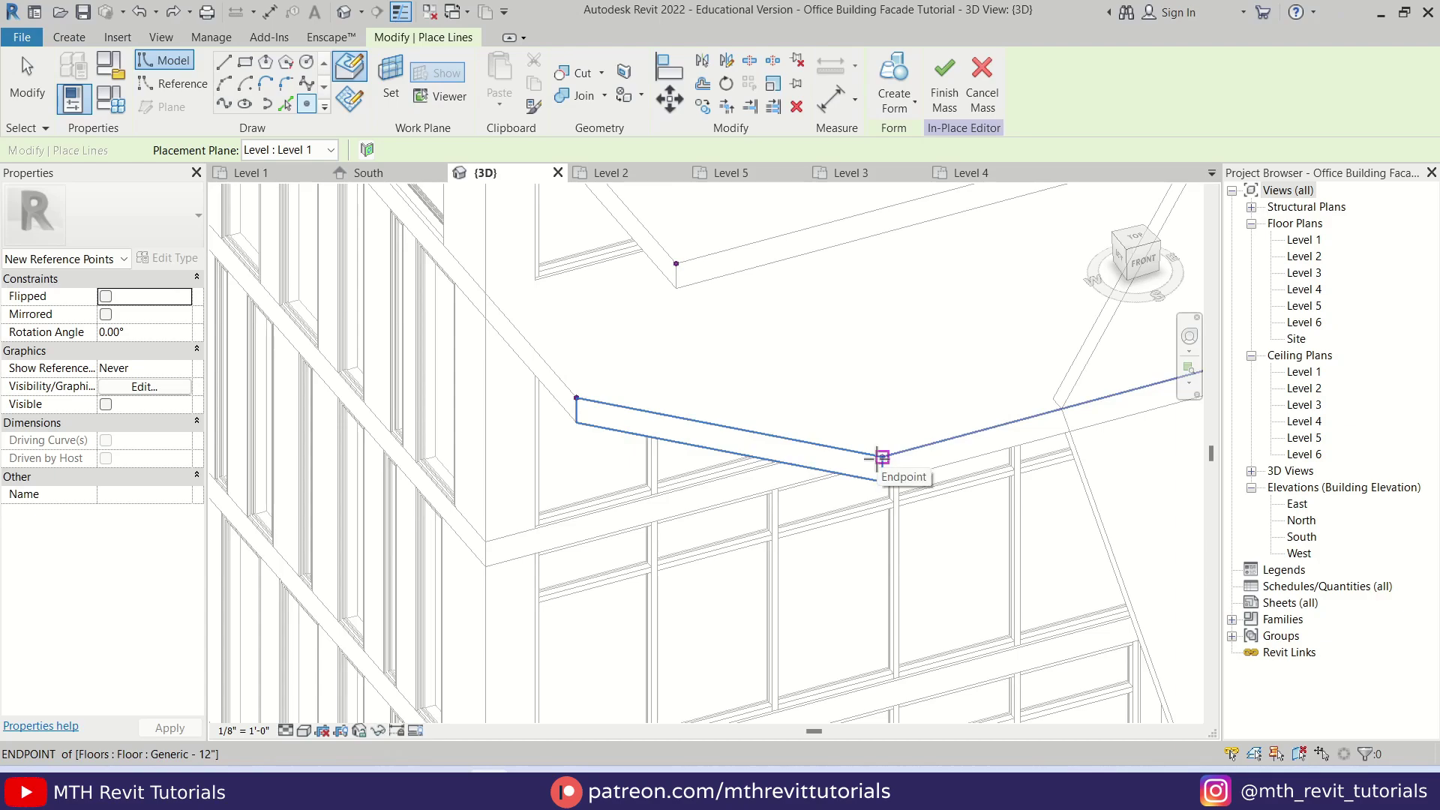
pyautogui.click(1061, 408)
# Place a reference point where the slanted wall edge meets the underside of the roof slab.
pyautogui.scroll(-1, 1032, 358)
pyautogui.moveTo(1032, 357); pyautogui.dragTo(713, 530, button='middle')
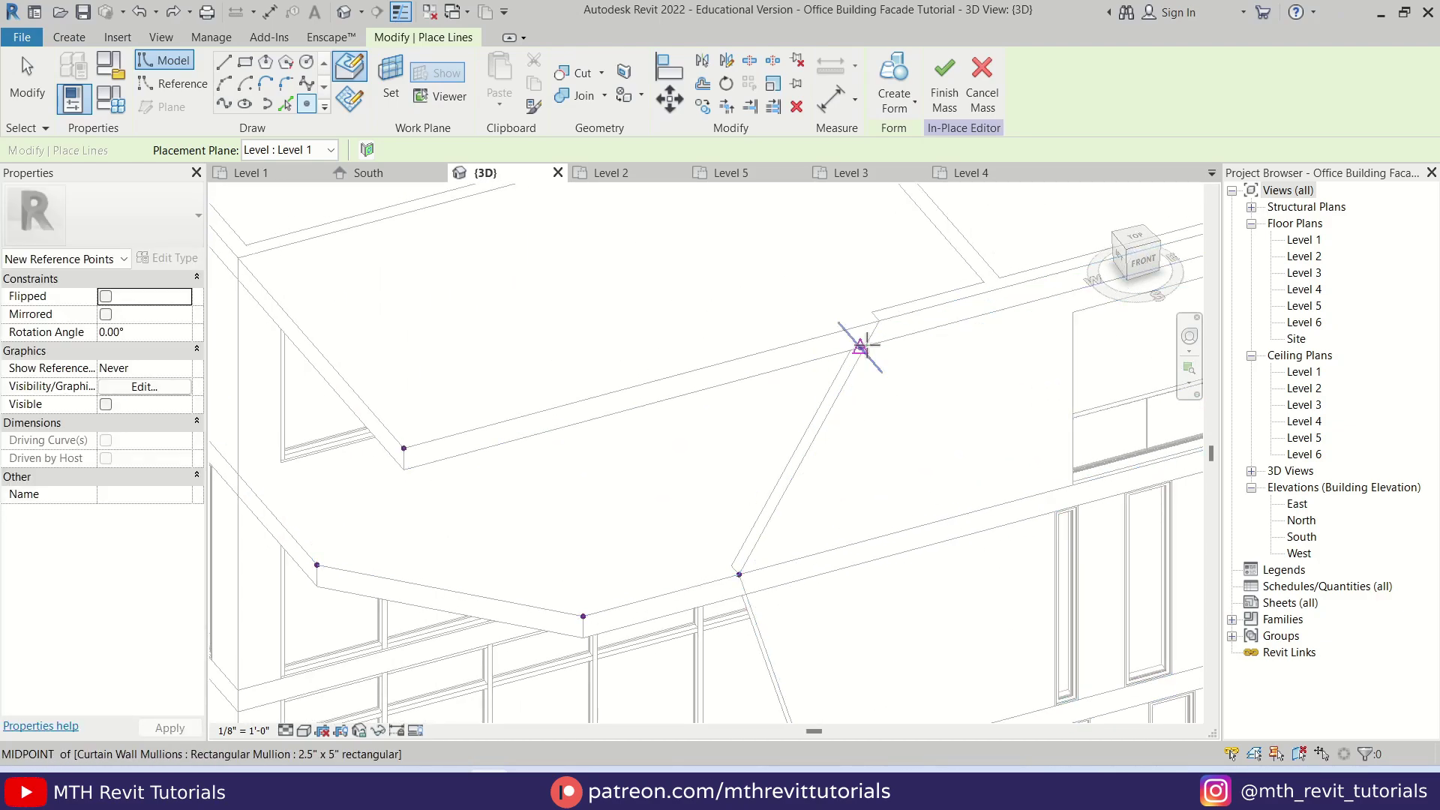
pyautogui.scroll(5, 861, 345)
pyautogui.click(861, 345)
pyautogui.scroll(-5, 870, 358)
# Place reference points on the side wall's corner edge, at the roof slab underside and at the Level 5 slab, and end point placement.
pyautogui.moveTo(730, 421); pyautogui.dragTo(880, 408, button='middle')
pyautogui.scroll(2, 447, 279)
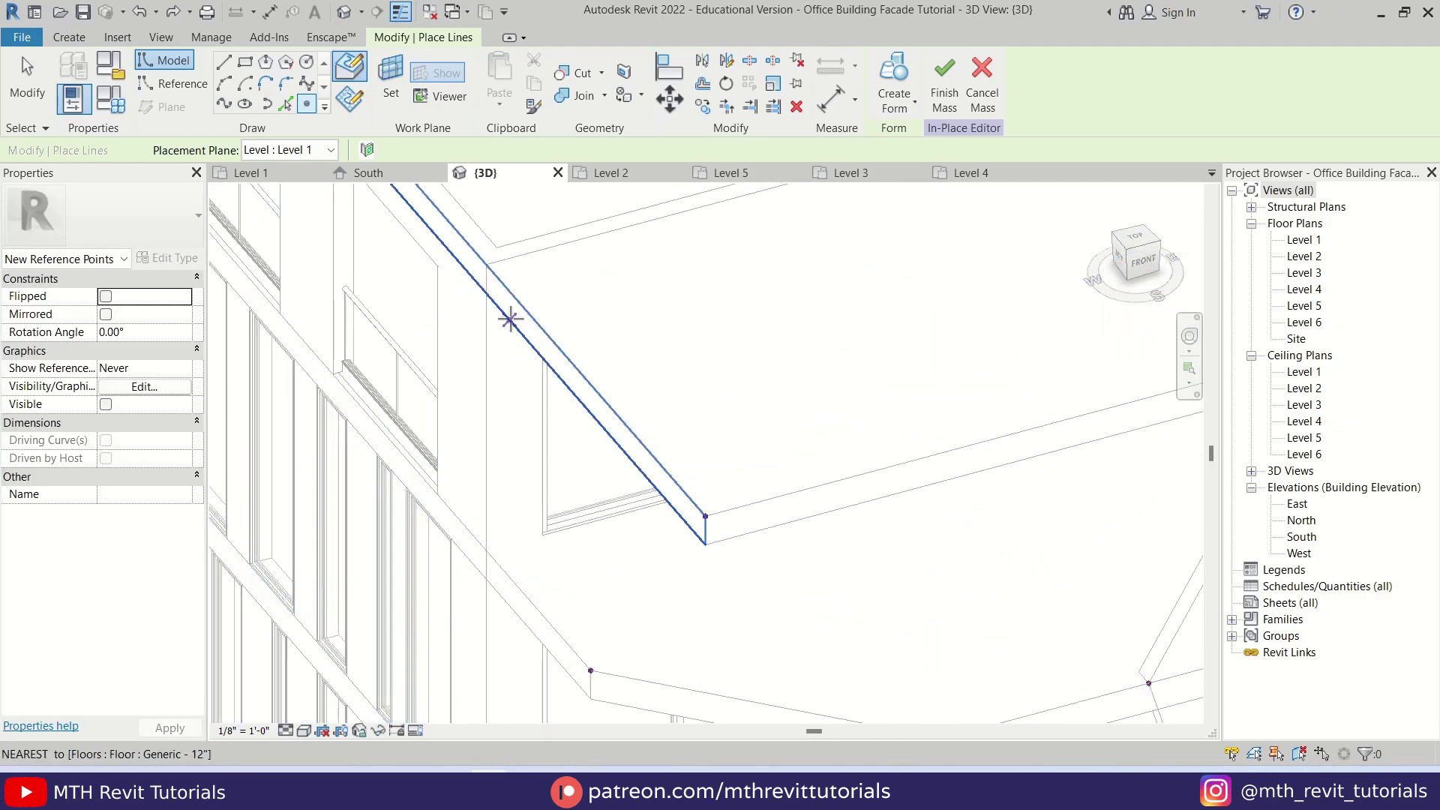
pyautogui.click(485, 294)
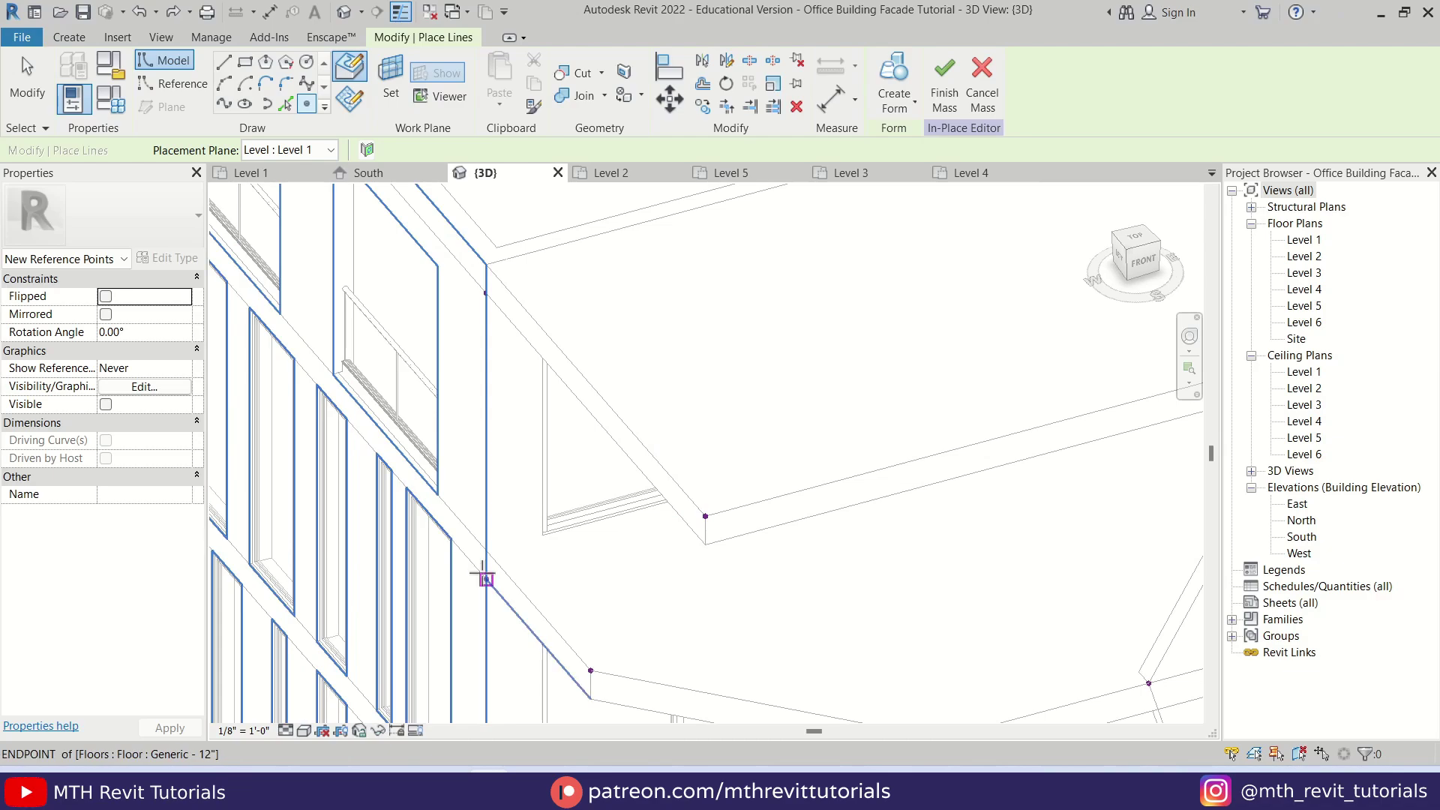
pyautogui.click(485, 549)
pyautogui.scroll(-2, 517, 548)
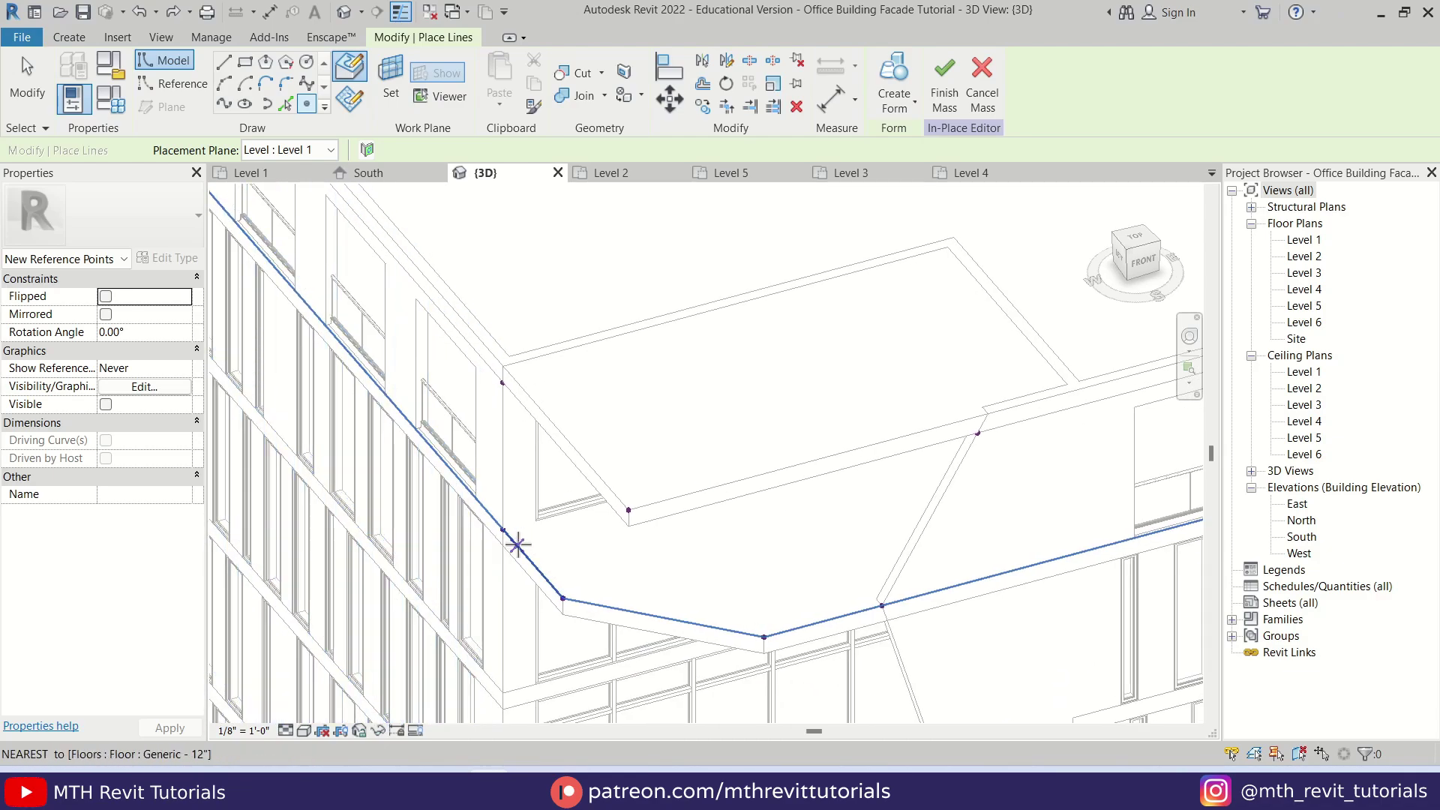
pyautogui.scroll(-1, 621, 483)
pyautogui.moveTo(620, 484); pyautogui.dragTo(647, 278, button='middle')
pyautogui.scroll(-3, 647, 278)
pyautogui.press('Escape')
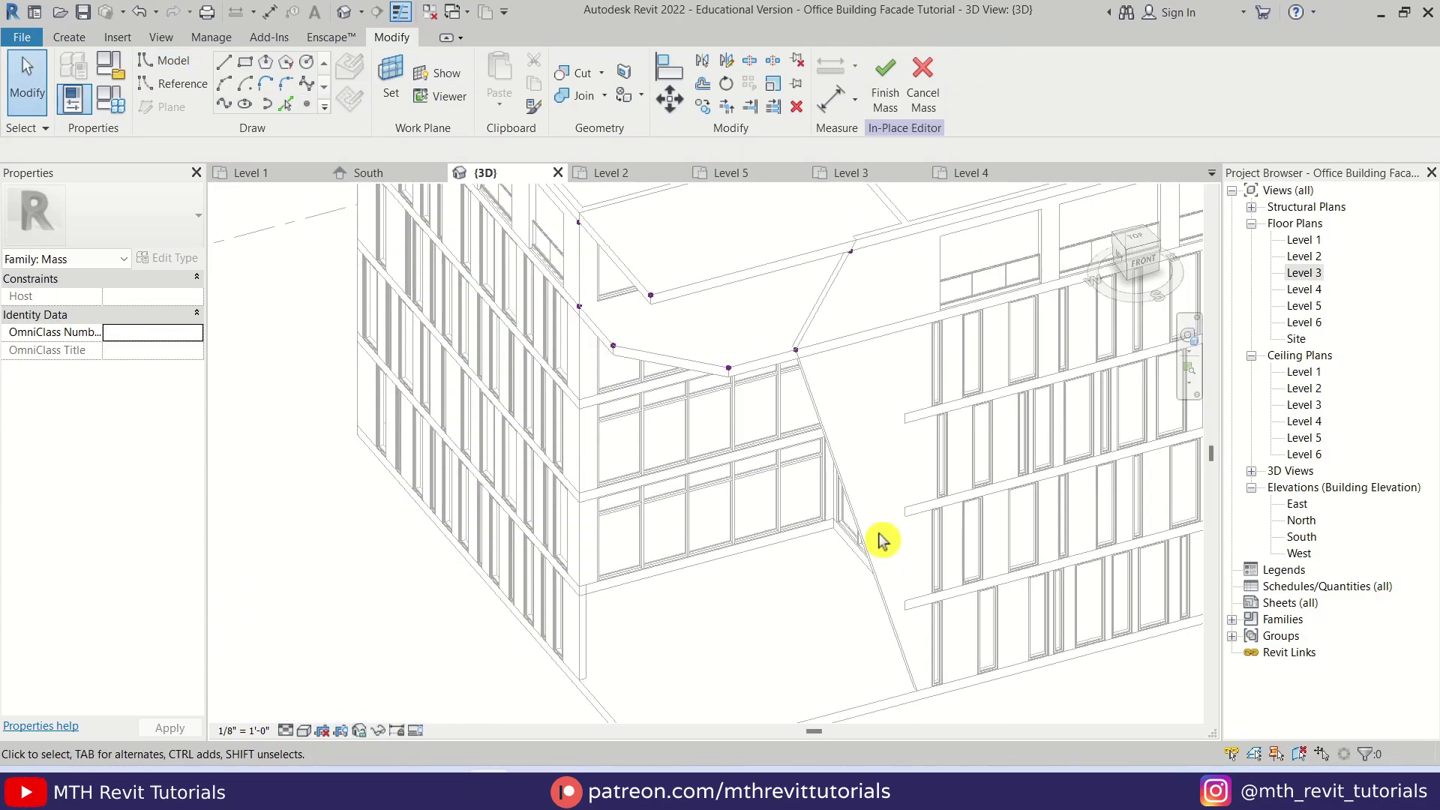
# In the Level 4 floor plan, place a reference point outside the open corner on the extension of the front wall line.
pyautogui.doubleClick(1303, 290)
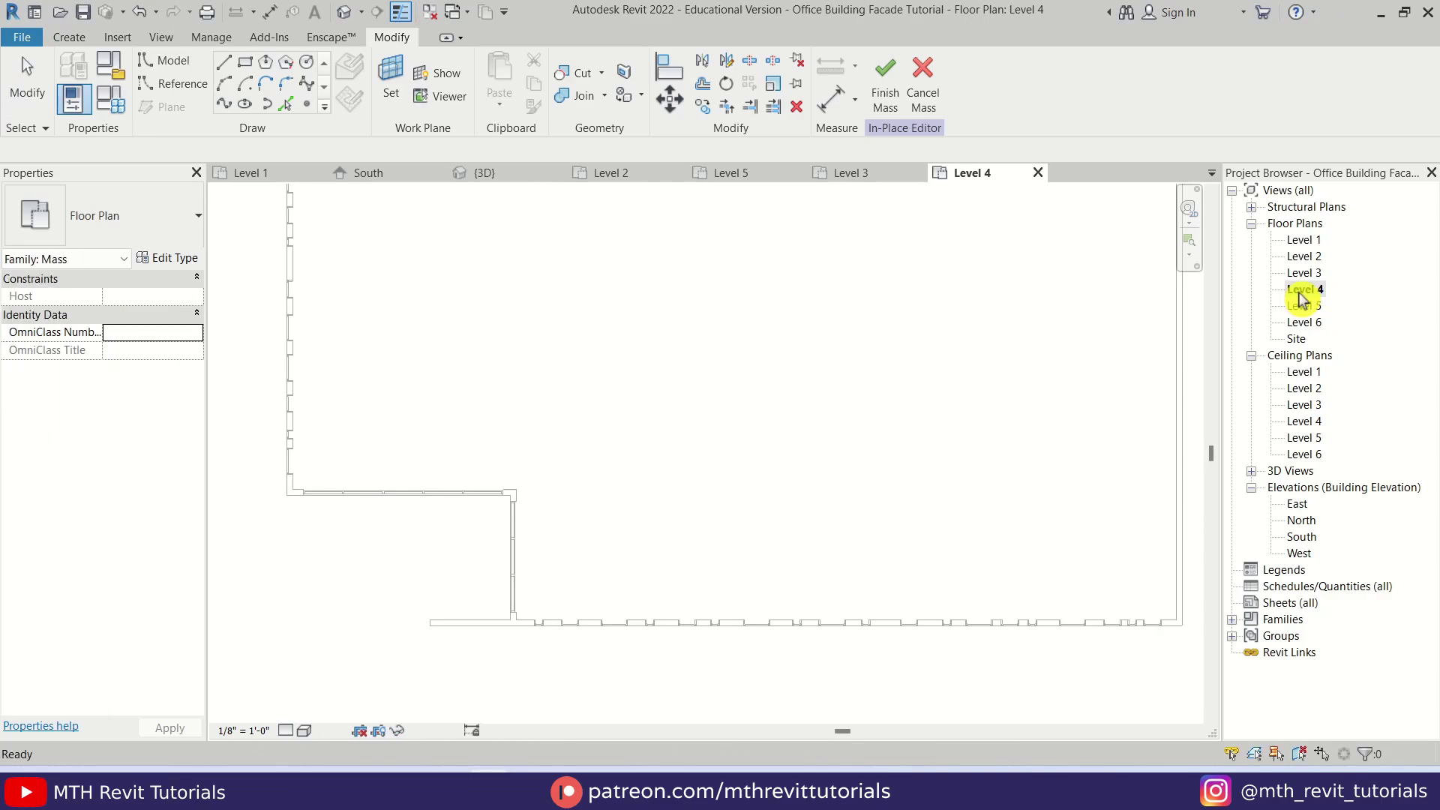
pyautogui.moveTo(509, 572); pyautogui.dragTo(614, 579, button='middle')
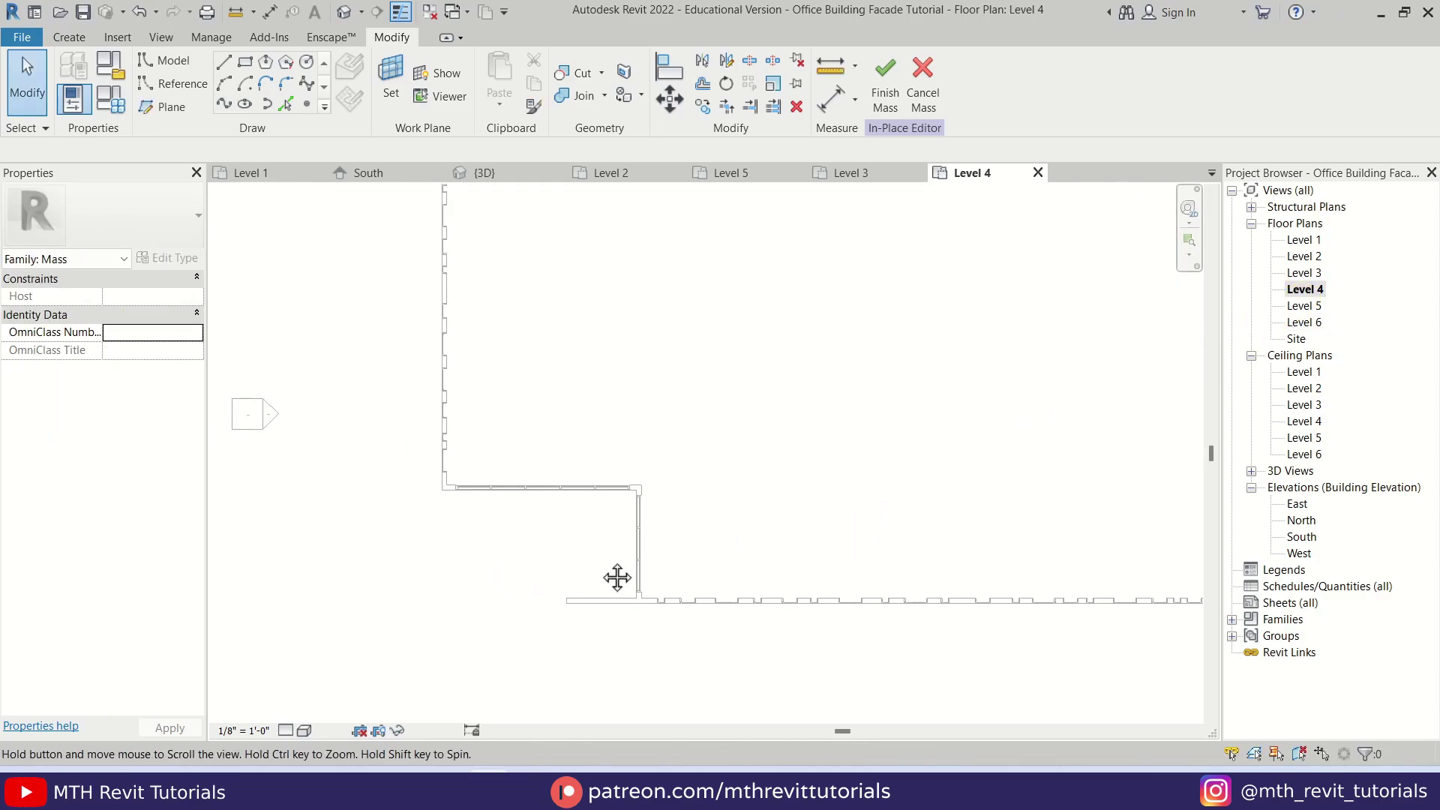
pyautogui.click(307, 105)
pyautogui.scroll(2, 418, 596)
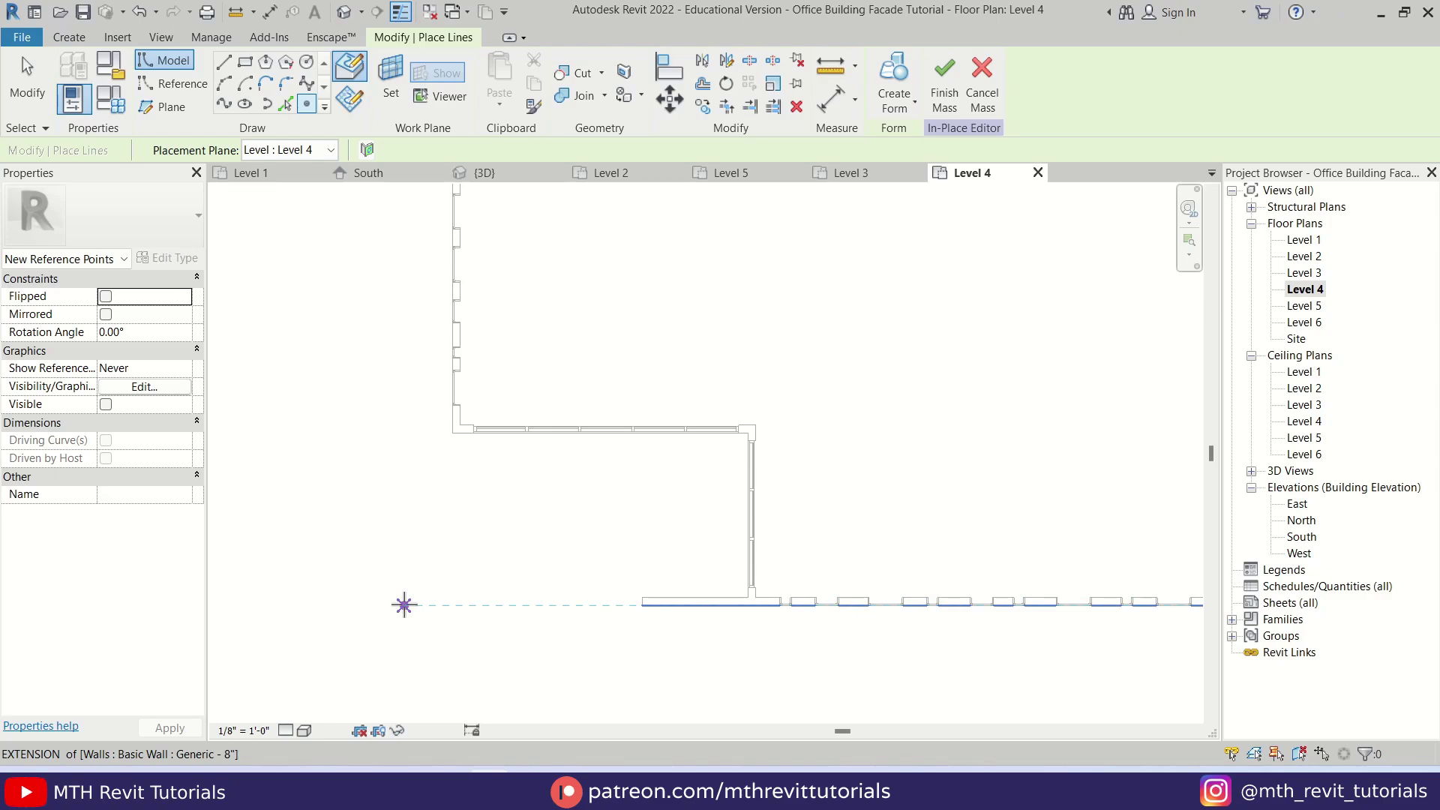
pyautogui.click(403, 605)
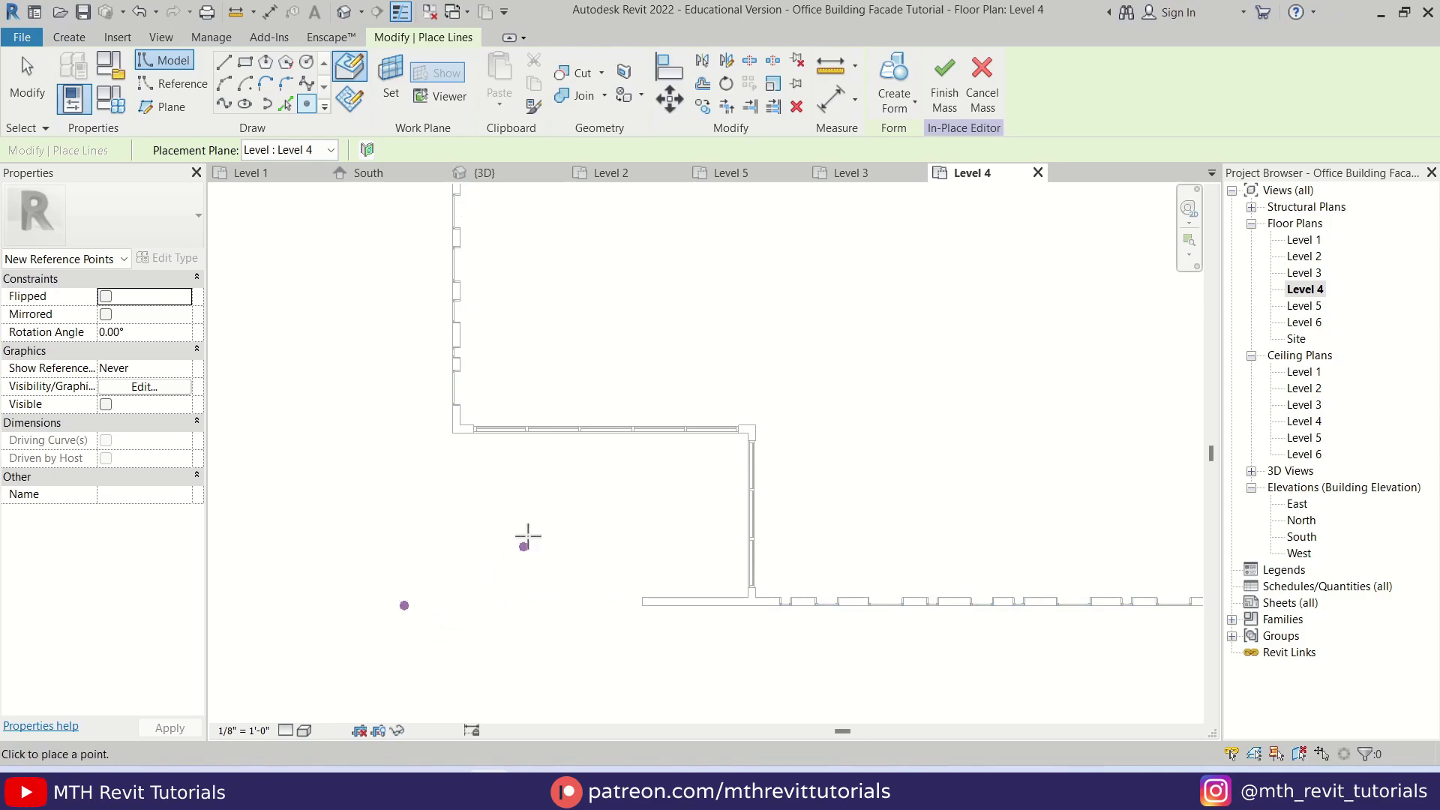
# Return to the default 3D view and orient it to the front, framing the slanted wall edge.
pyautogui.click(345, 14)
pyautogui.moveTo(727, 564)
pyautogui.mouseDown(button='middle')
pyautogui.moveTo(668, 528)
pyautogui.moveTo(738, 581)
pyautogui.mouseUp(button='middle')
pyautogui.scroll(1, 861, 514)
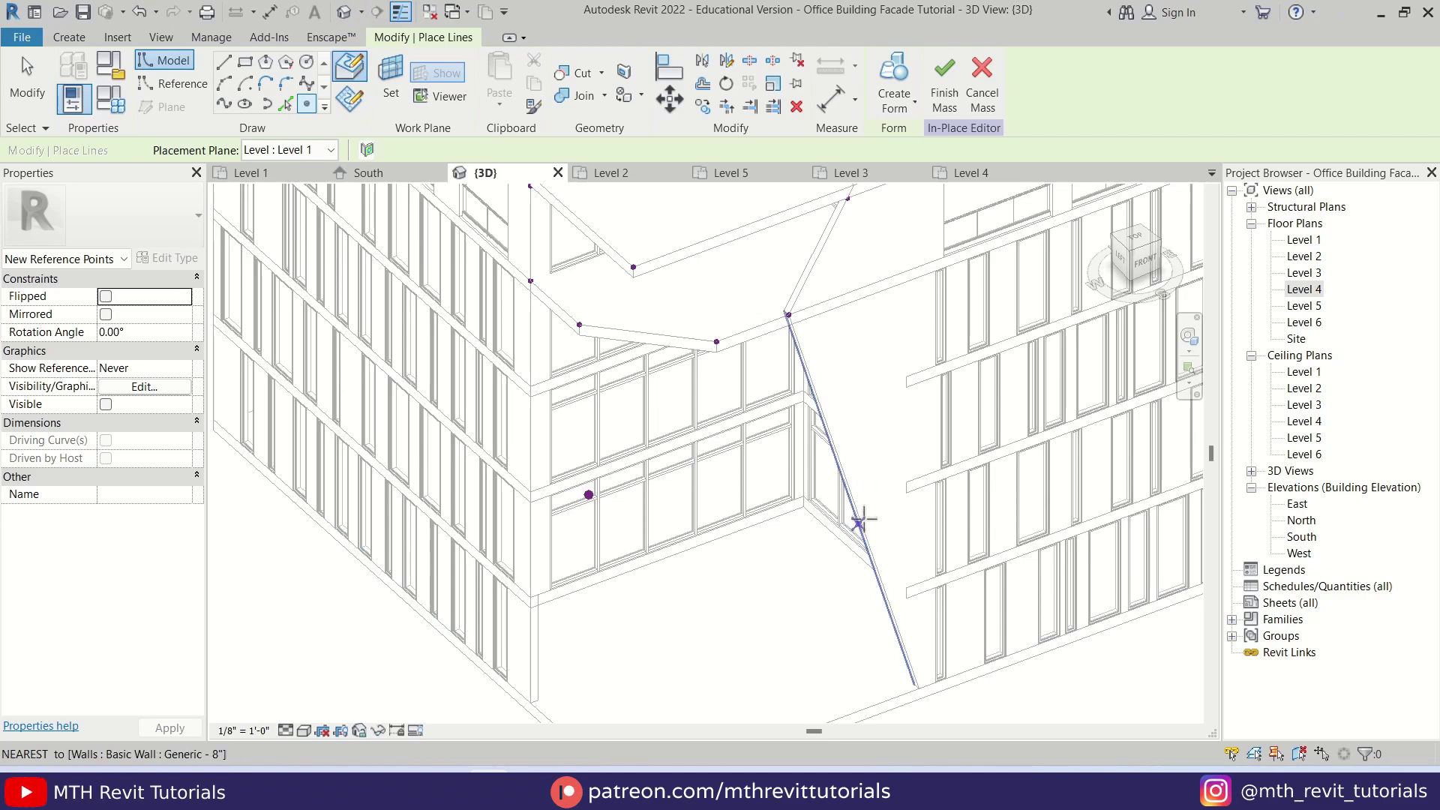
pyautogui.keyDown('shift'); pyautogui.moveTo(863, 482); pyautogui.dragTo(836, 510, button='middle'); pyautogui.keyUp('shift')
pyautogui.press('Escape')
pyautogui.click(1141, 266)
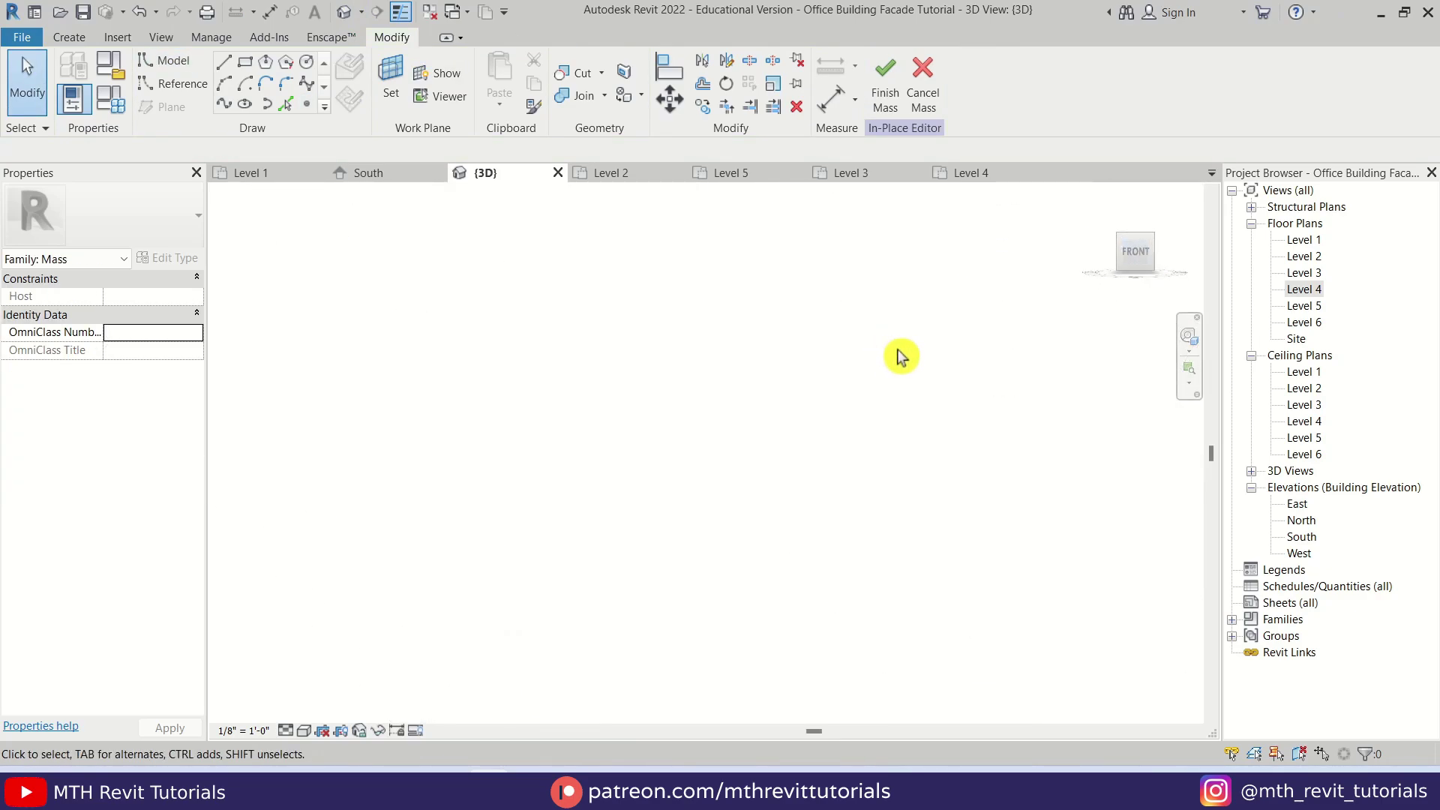
pyautogui.scroll(-5, 894, 357)
pyautogui.moveTo(998, 435); pyautogui.dragTo(785, 450, button='middle')
pyautogui.scroll(6, 671, 458)
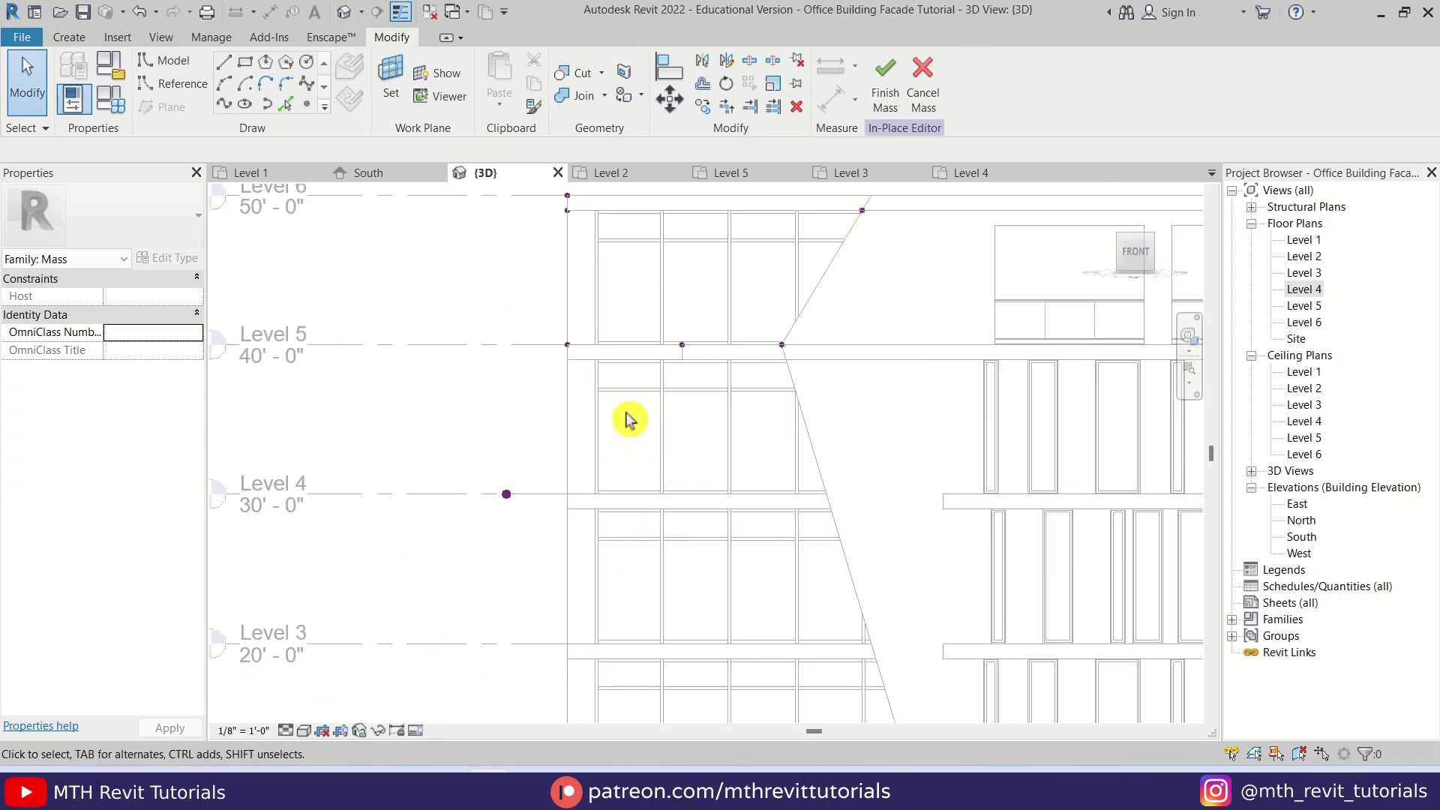
# Place reference points along the slanted wall edge at Levels 4, 3, 2 and 1.
pyautogui.click(305, 105)
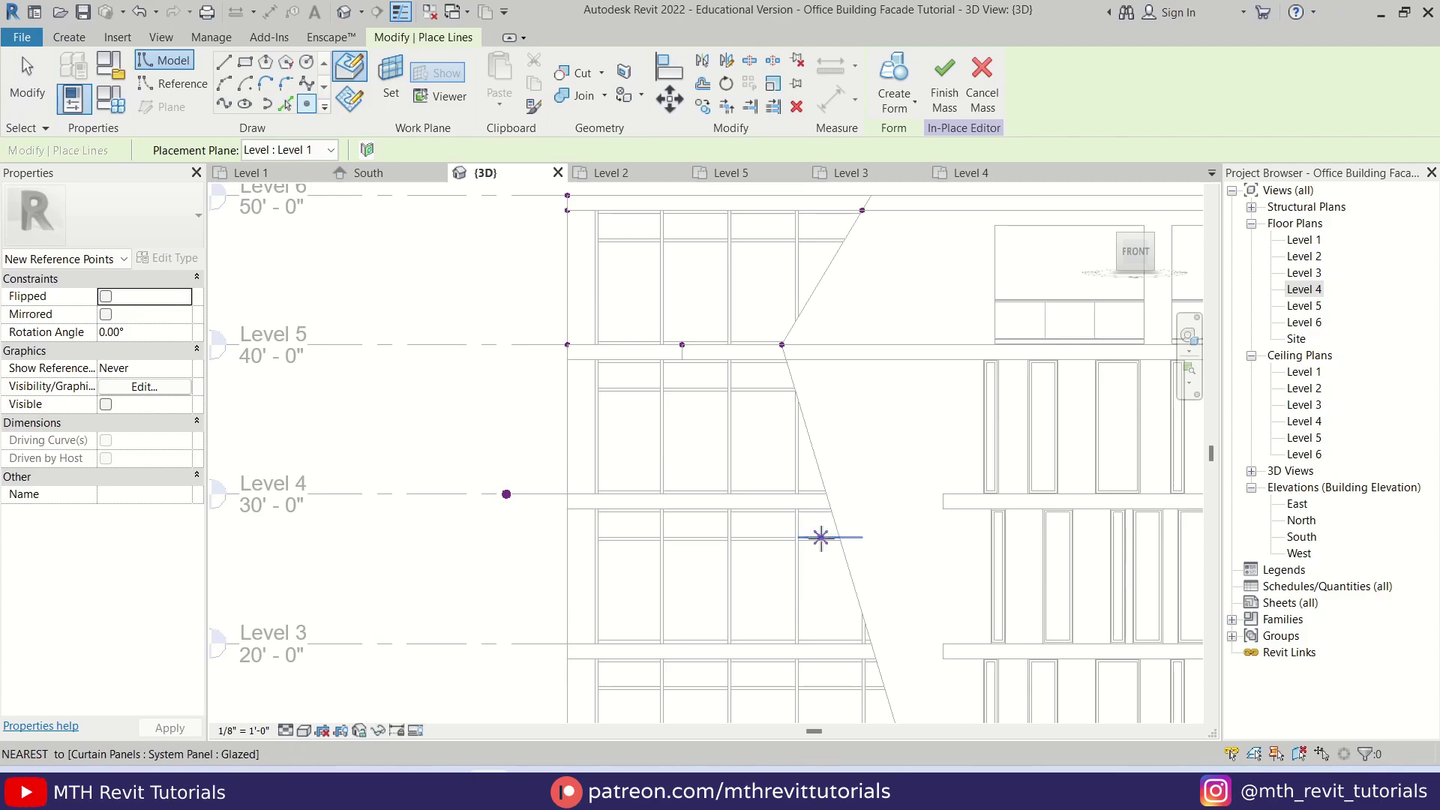
pyautogui.click(827, 494)
pyautogui.moveTo(862, 620); pyautogui.dragTo(732, 414, button='middle')
pyautogui.click(779, 527)
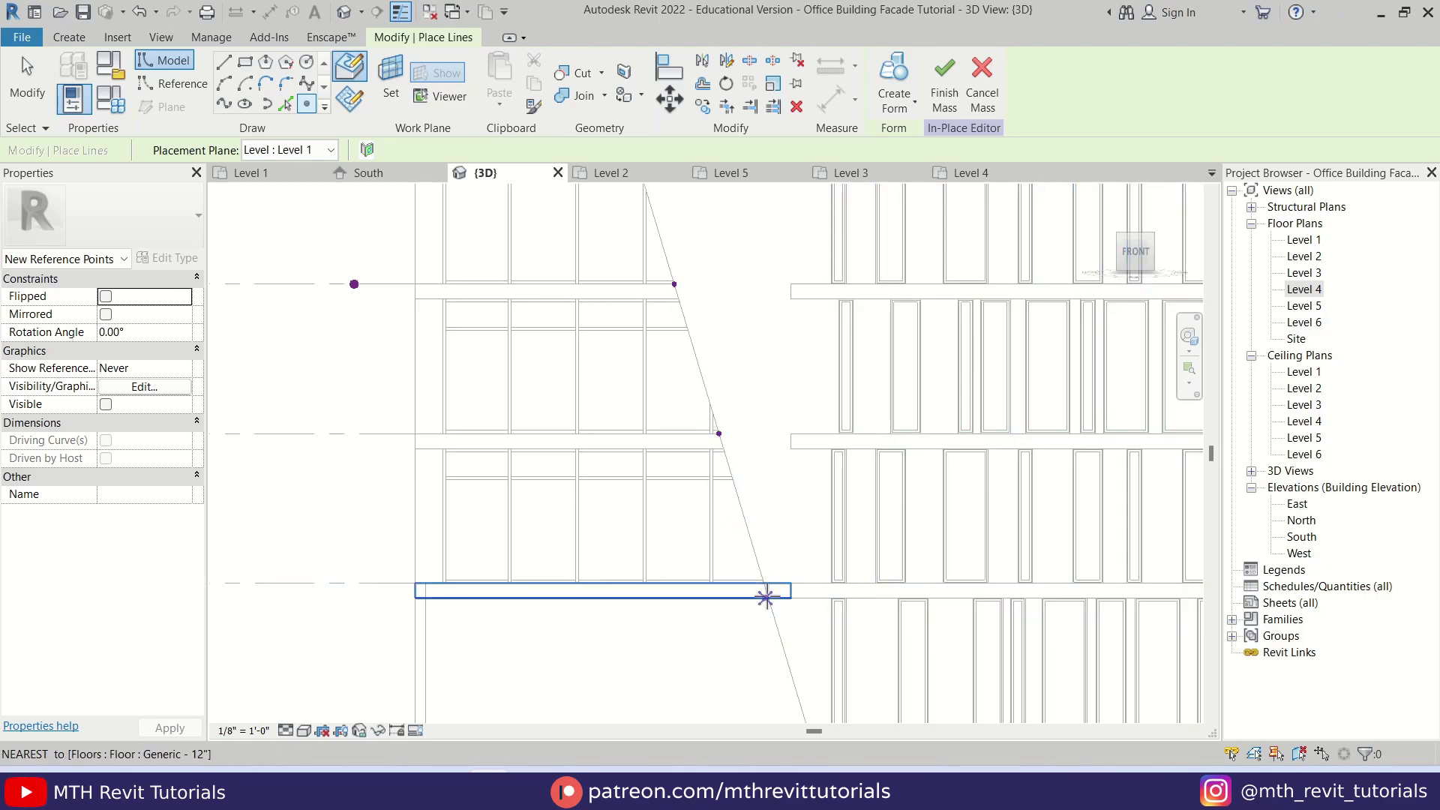
pyautogui.click(763, 583)
pyautogui.scroll(-2, 764, 582)
pyautogui.scroll(2, 818, 706)
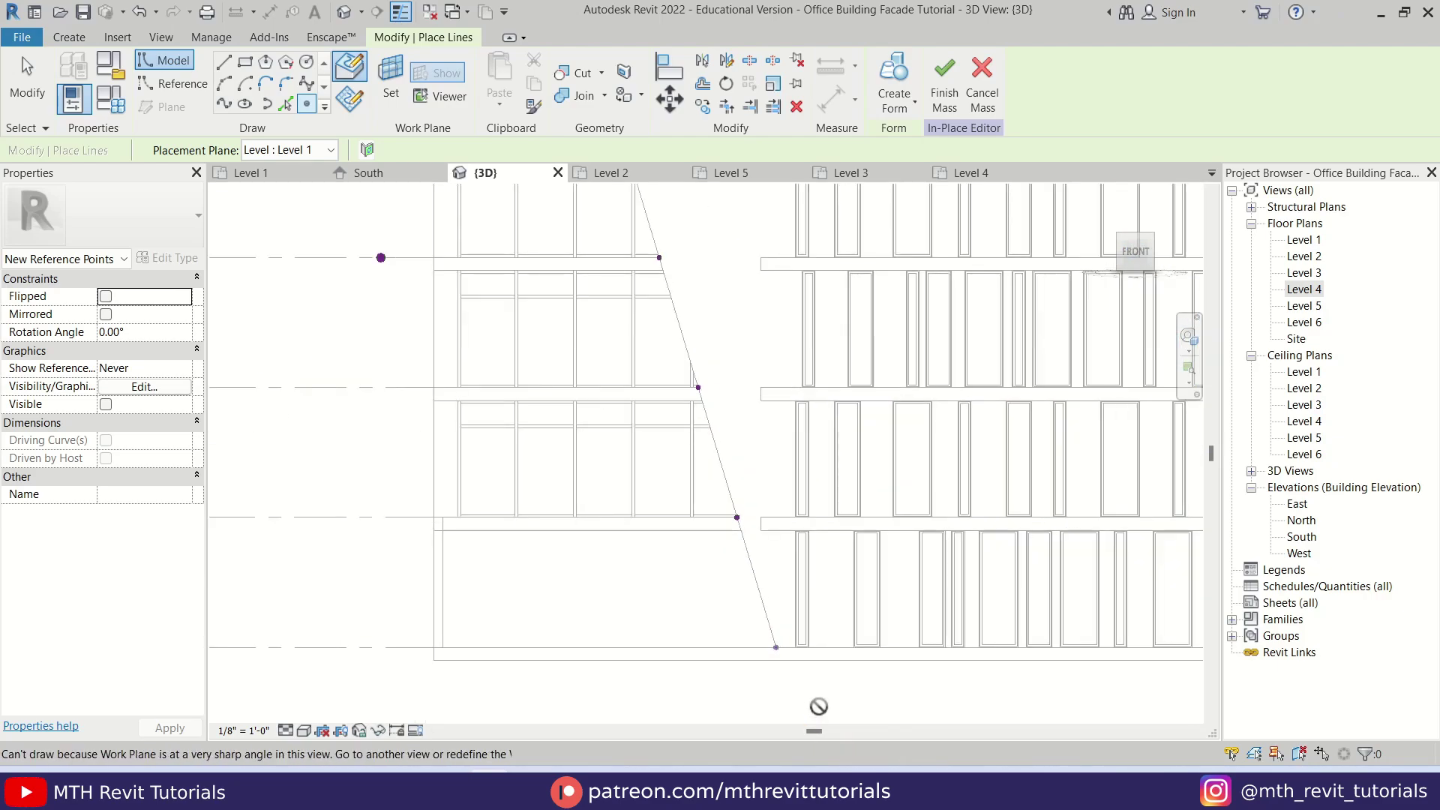
pyautogui.scroll(-1, 775, 646)
# In the Level 4 floor plan, place two more reference points outside the open corner, one in front of the front wall line and one behind it.
pyautogui.keyDown('shift'); pyautogui.moveTo(745, 645); pyautogui.dragTo(877, 573, button='middle'); pyautogui.keyUp('shift')
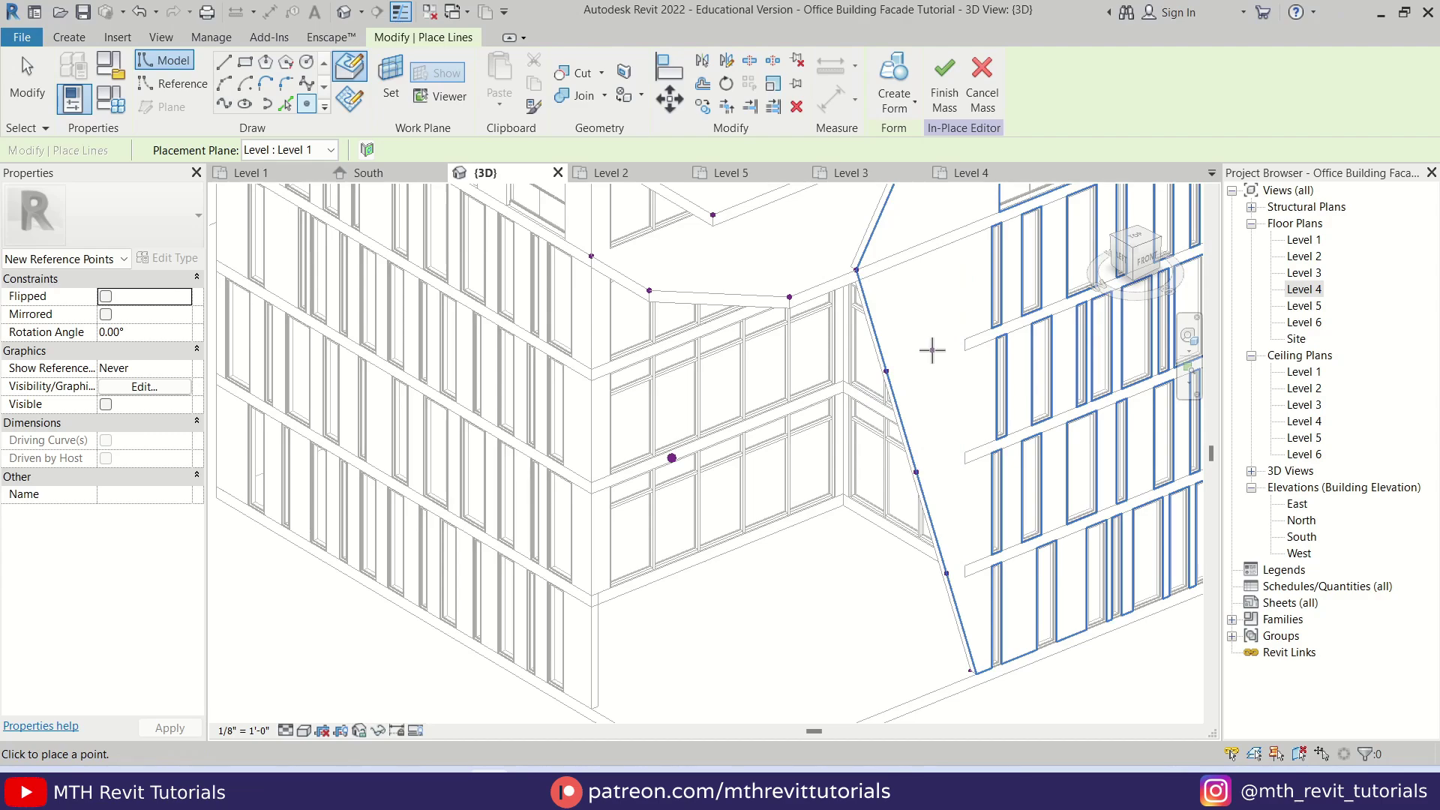
pyautogui.moveTo(884, 386); pyautogui.dragTo(816, 406, button='middle')
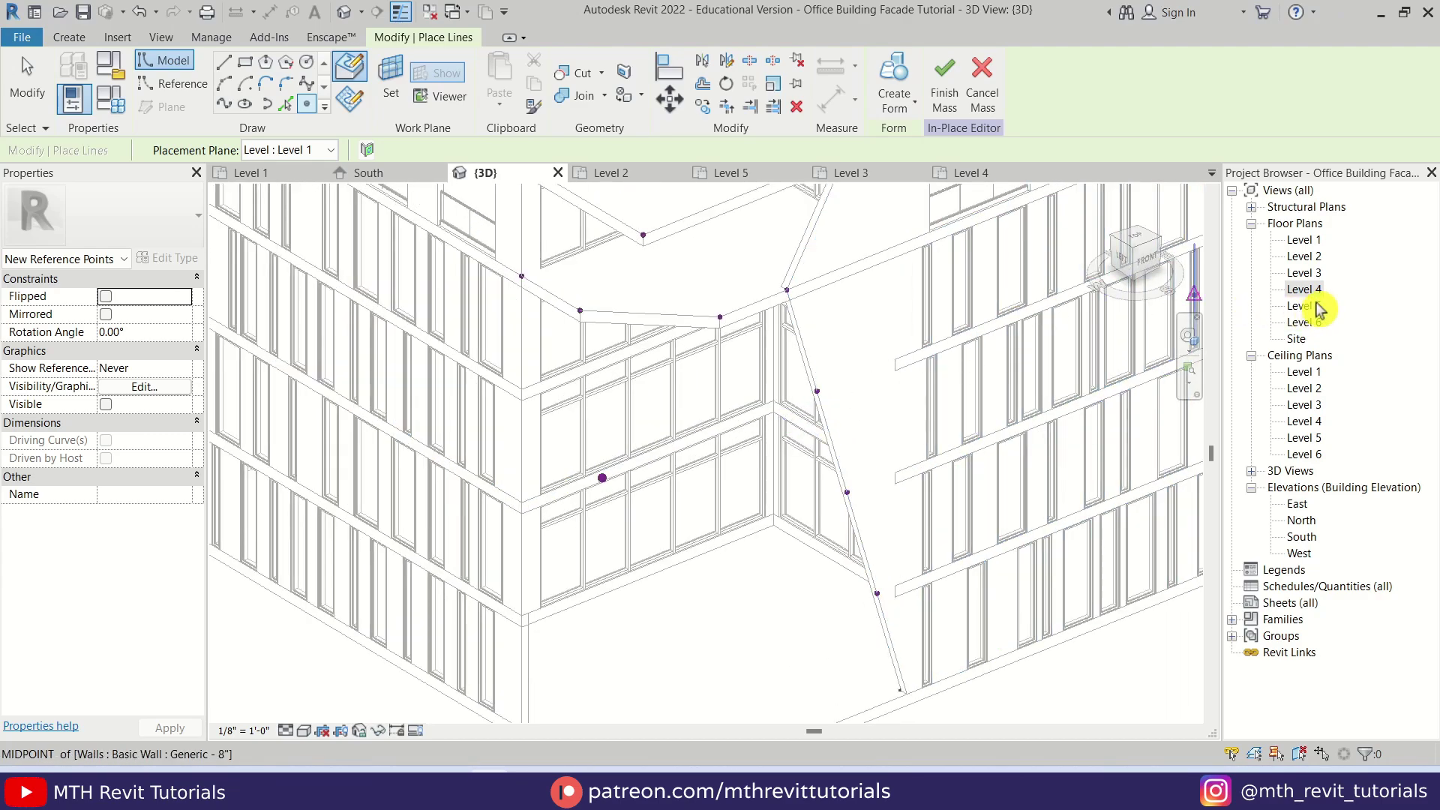
pyautogui.click(1308, 290)
pyautogui.doubleClick(1306, 290)
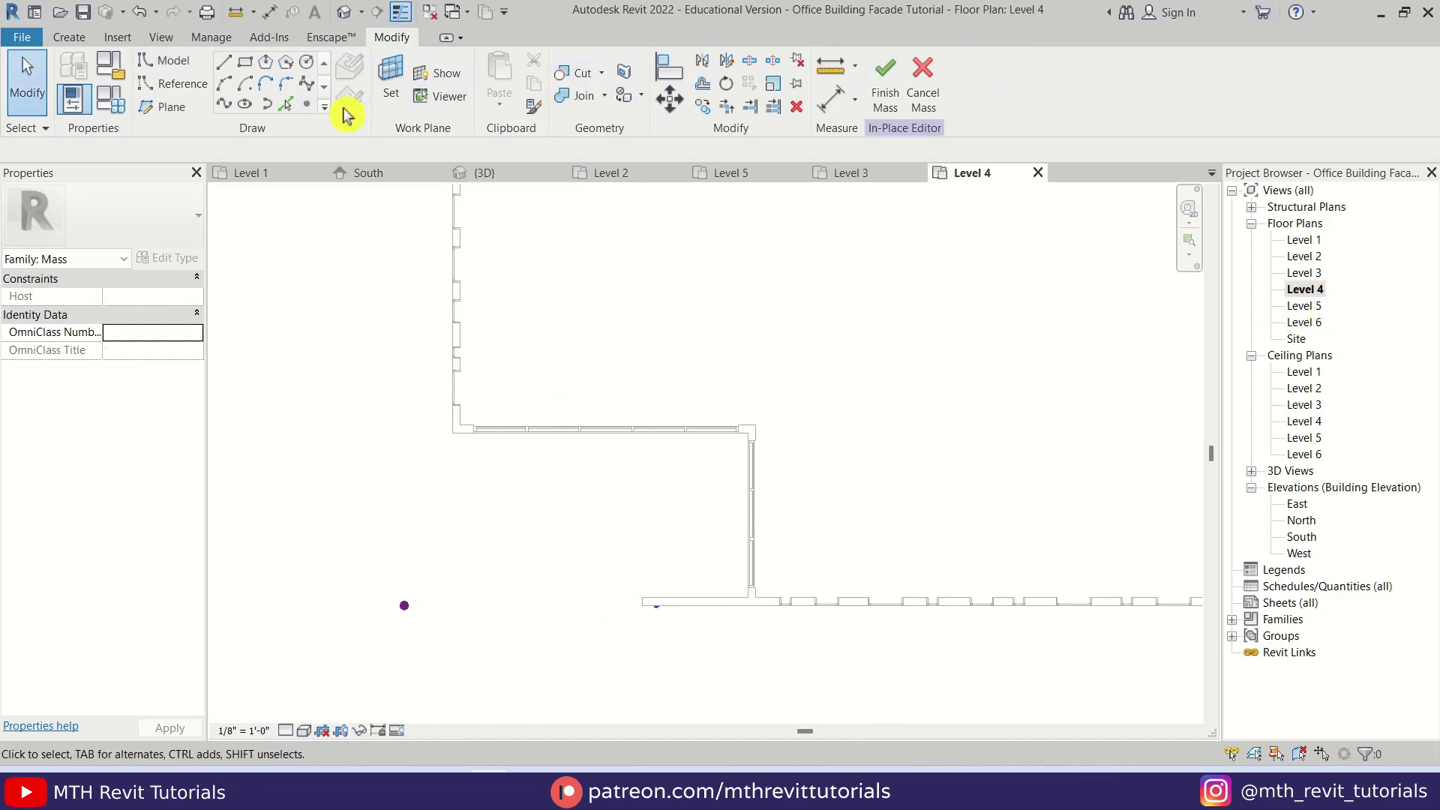
pyautogui.click(308, 105)
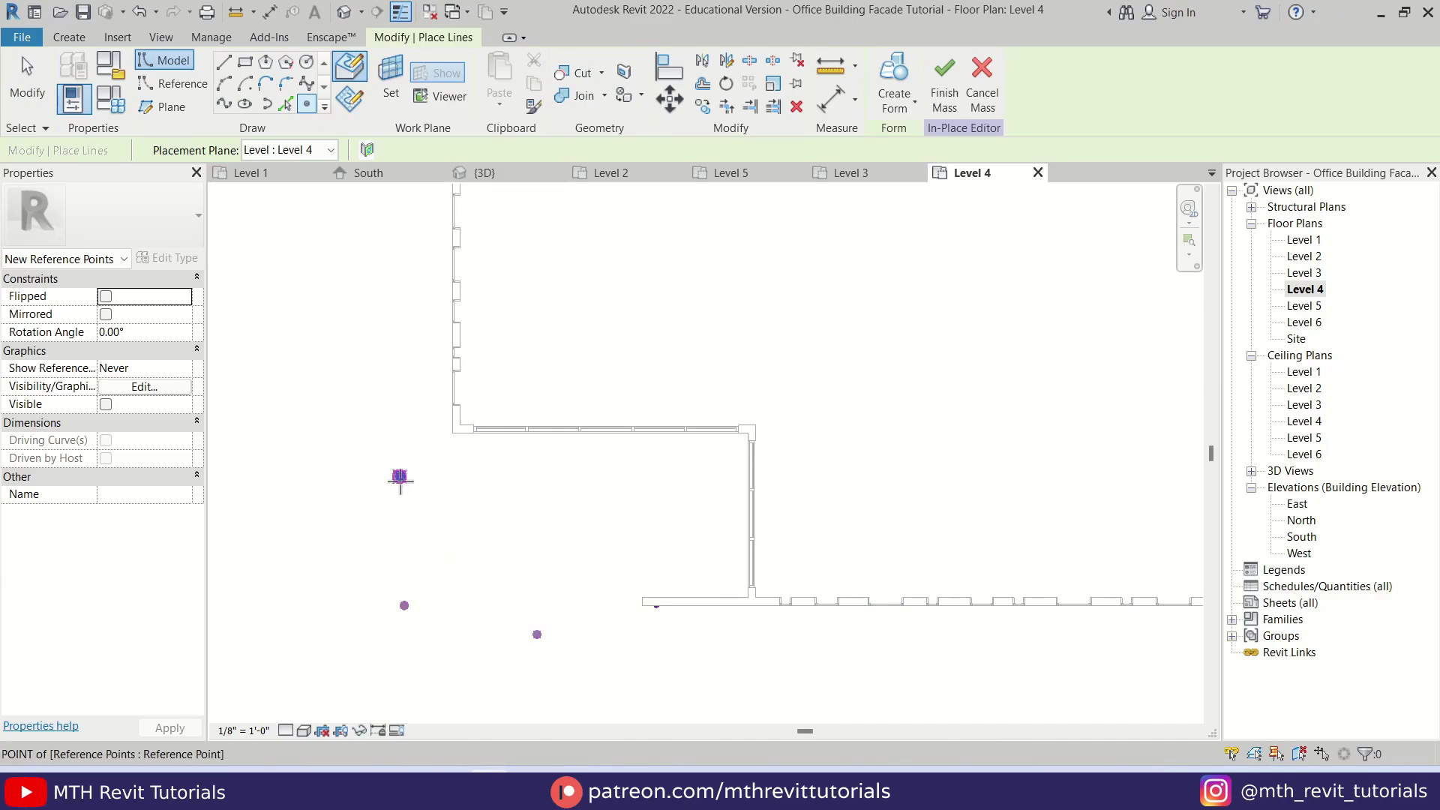
# In the Level 3 floor plan, place reference points on the front wall line's extension and where it meets the side wall line's extension.
pyautogui.doubleClick(1308, 272)
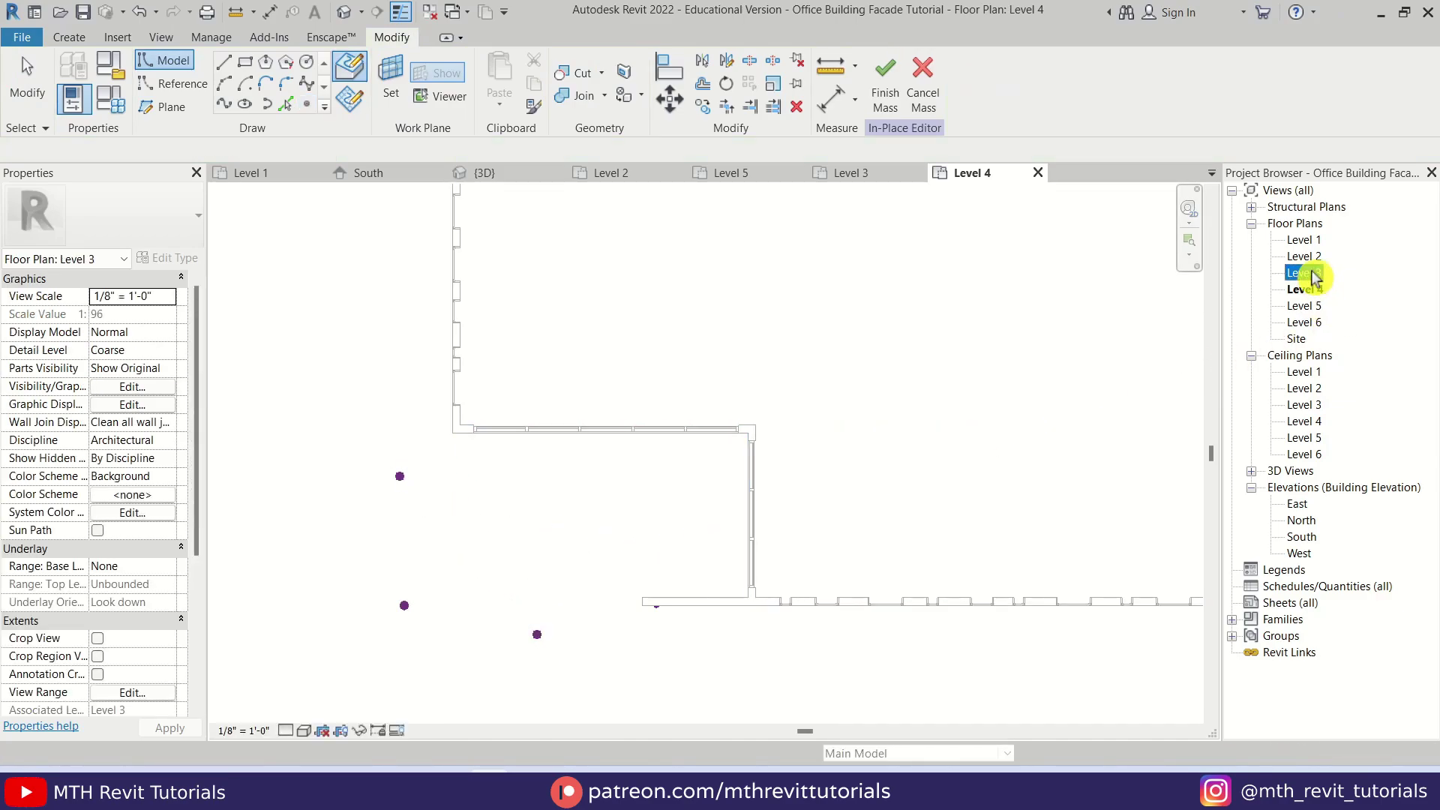
pyautogui.click(308, 104)
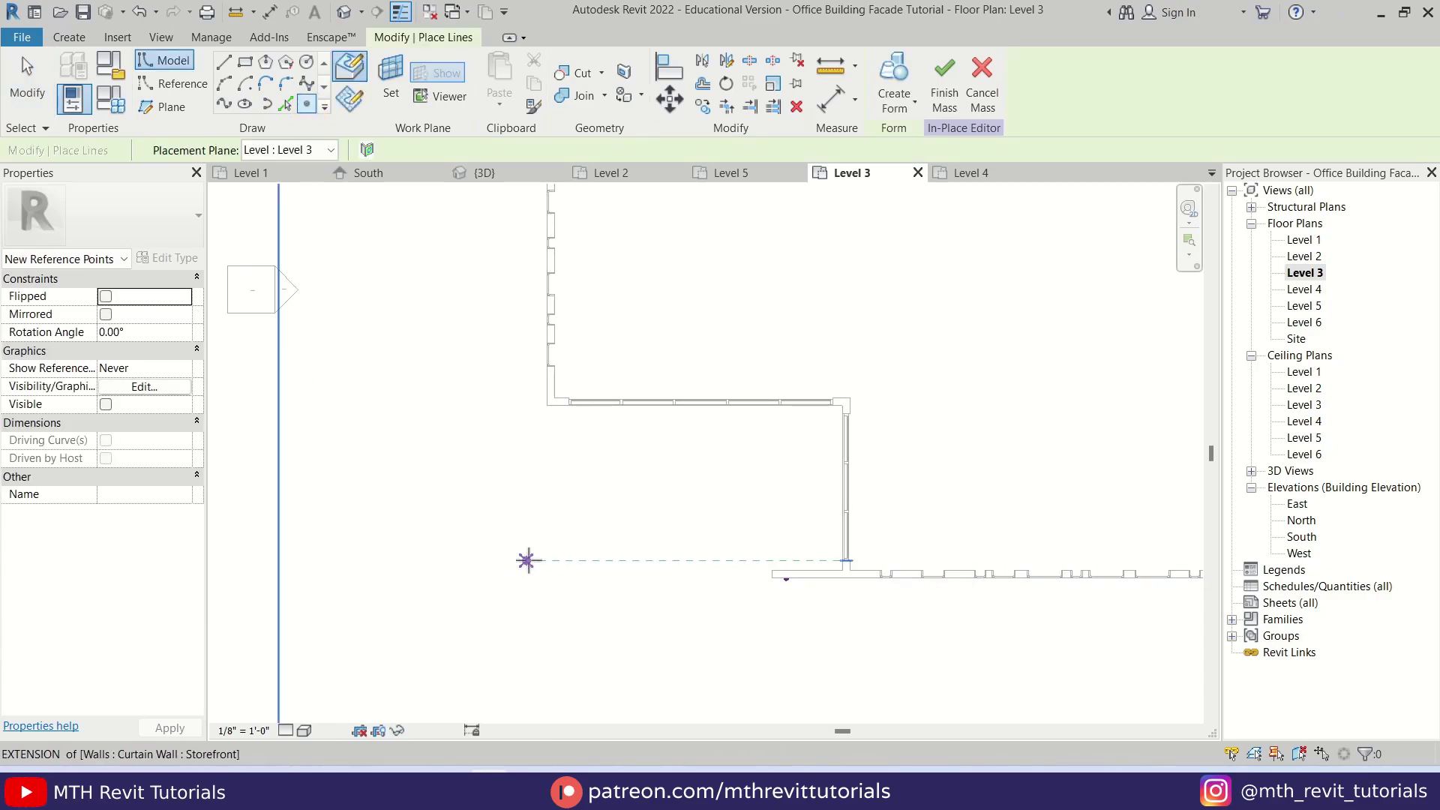
pyautogui.click(657, 577)
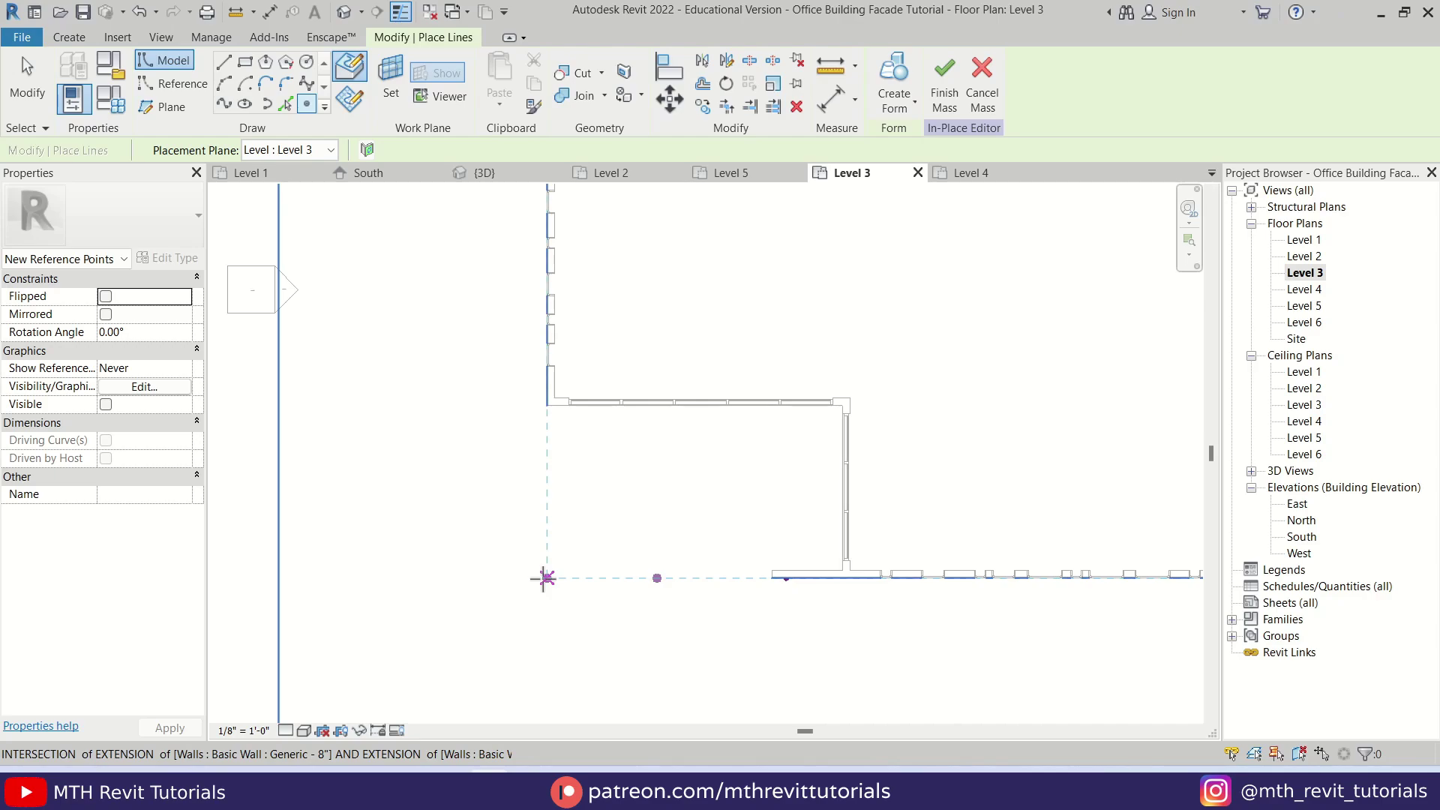
pyautogui.click(547, 578)
pyautogui.press('Escape')
pyautogui.press('Escape')
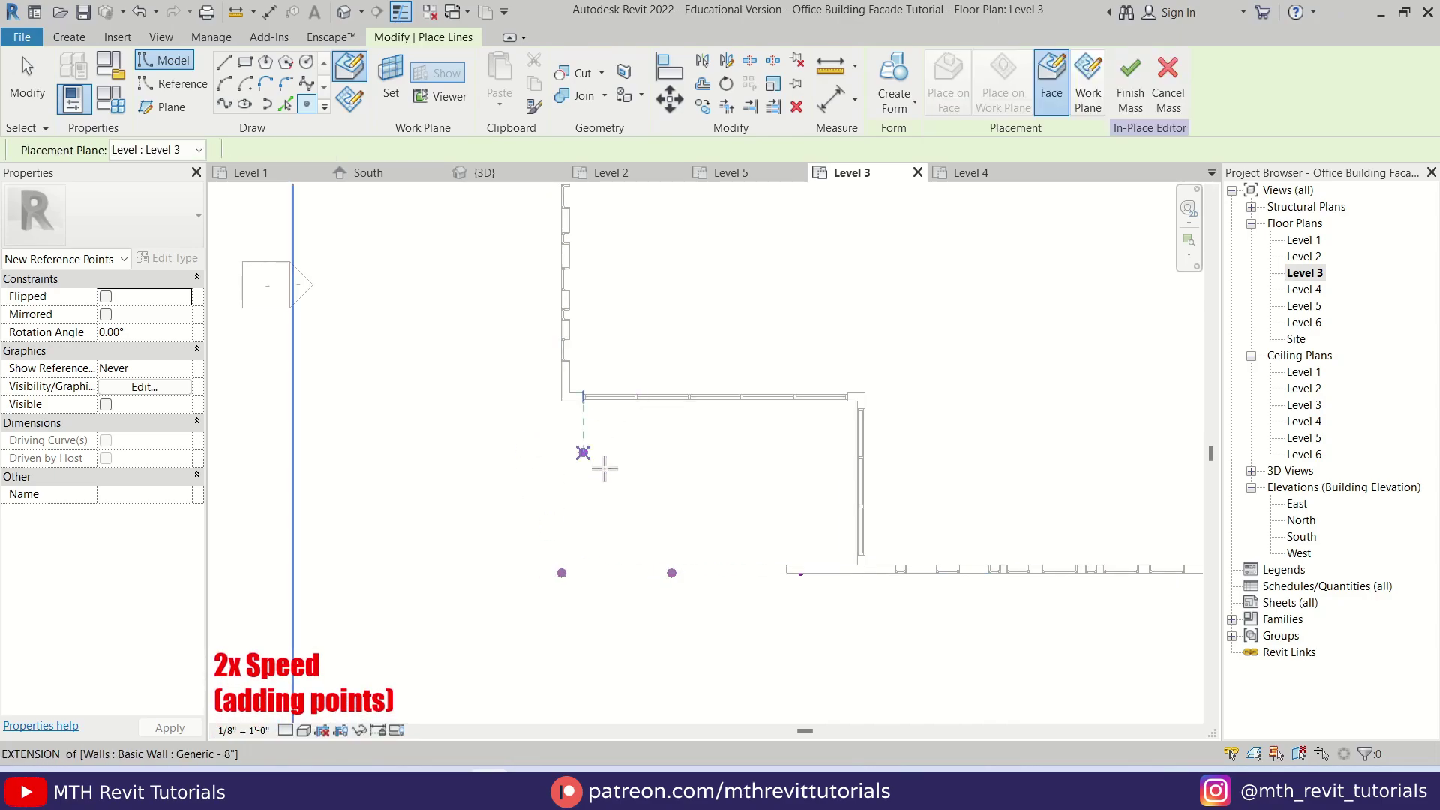
# In the Level 2 floor plan, place a reference point on the floor slab's front edge within the open corner.
pyautogui.doubleClick(1306, 257)
pyautogui.scroll(4, 713, 495)
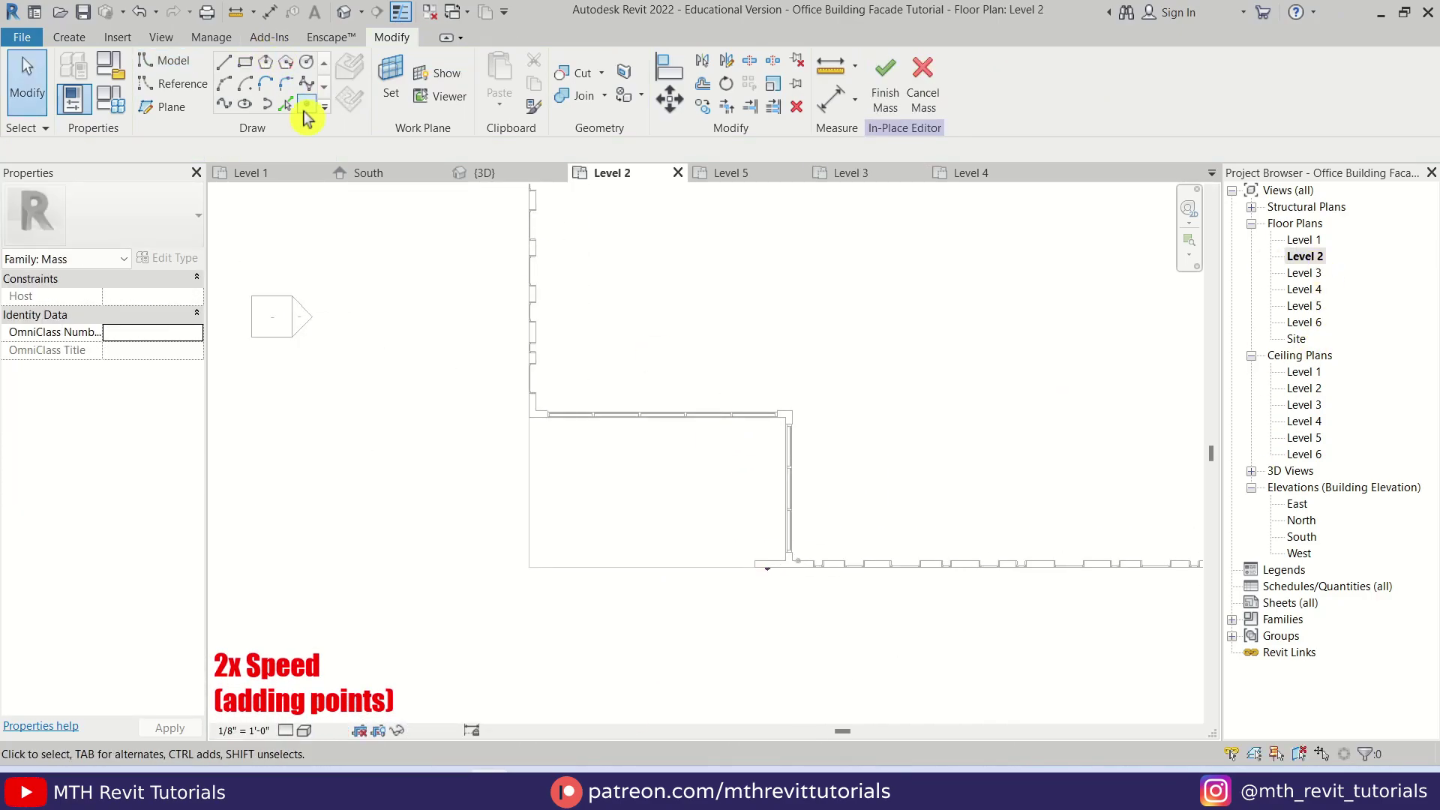
pyautogui.click(307, 104)
pyautogui.click(666, 567)
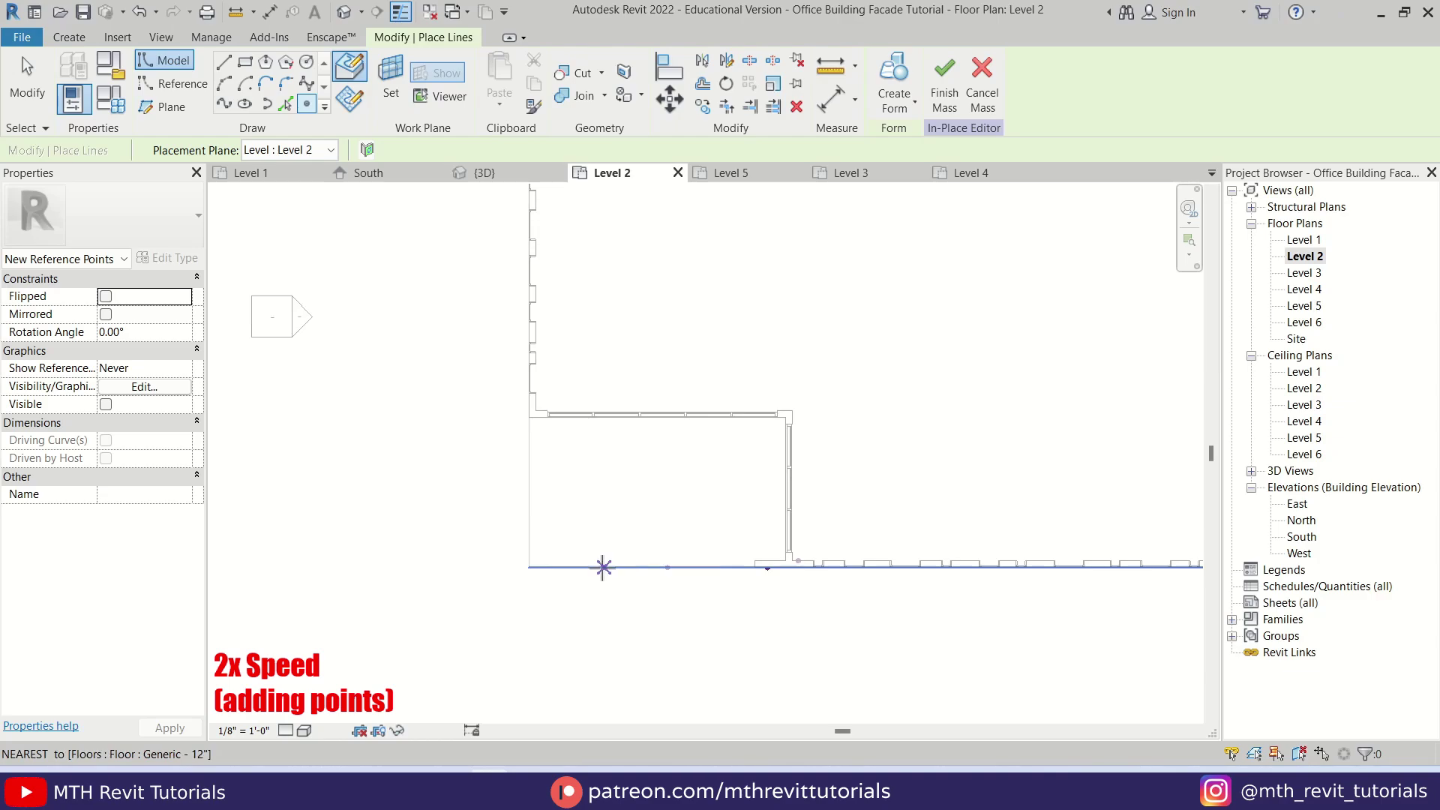
pyautogui.scroll(-1, 559, 501)
pyautogui.scroll(2, 560, 506)
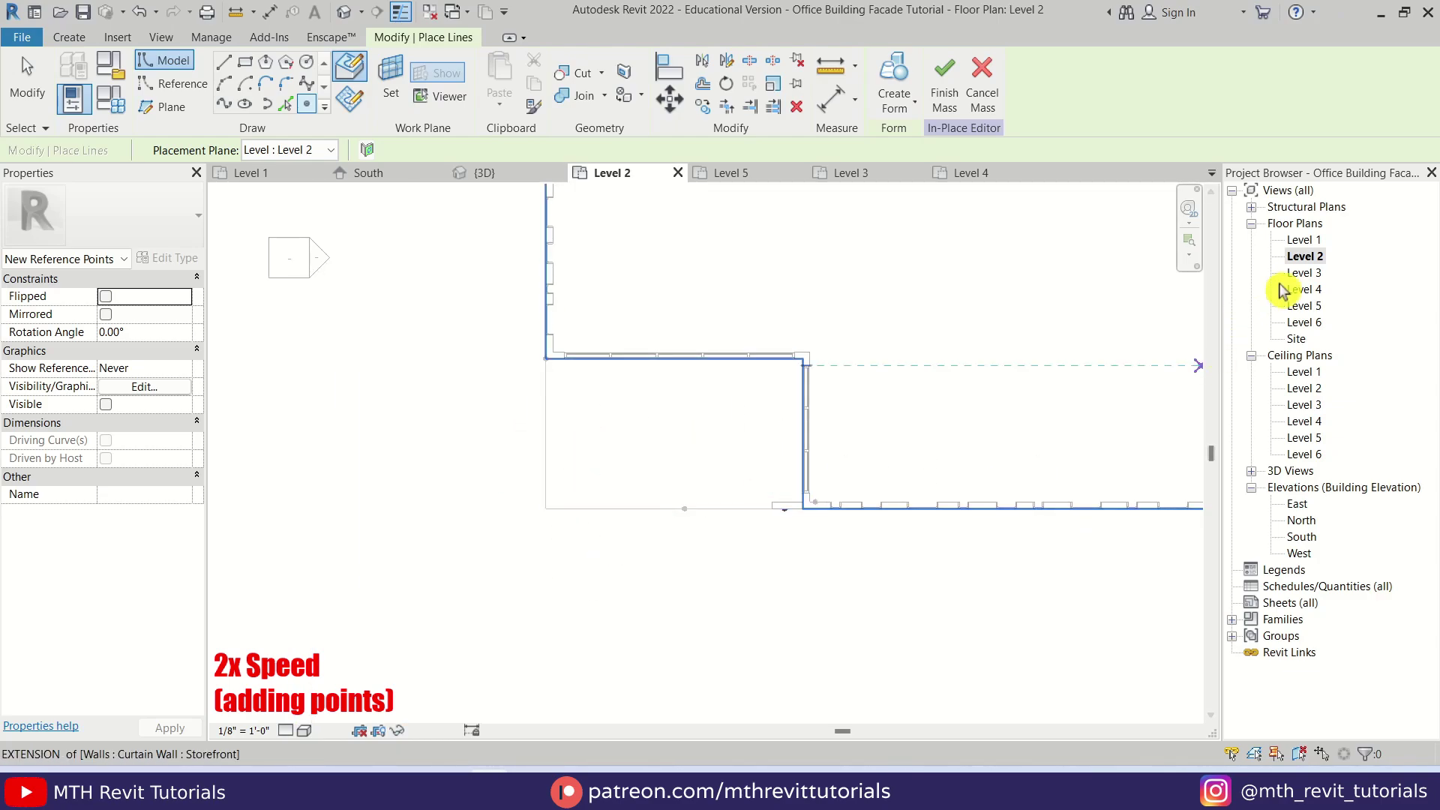
# In the Level 1 floor plan, place reference points on the slab's front edge and outer corner, and return to the 3D view.
pyautogui.doubleClick(1305, 240)
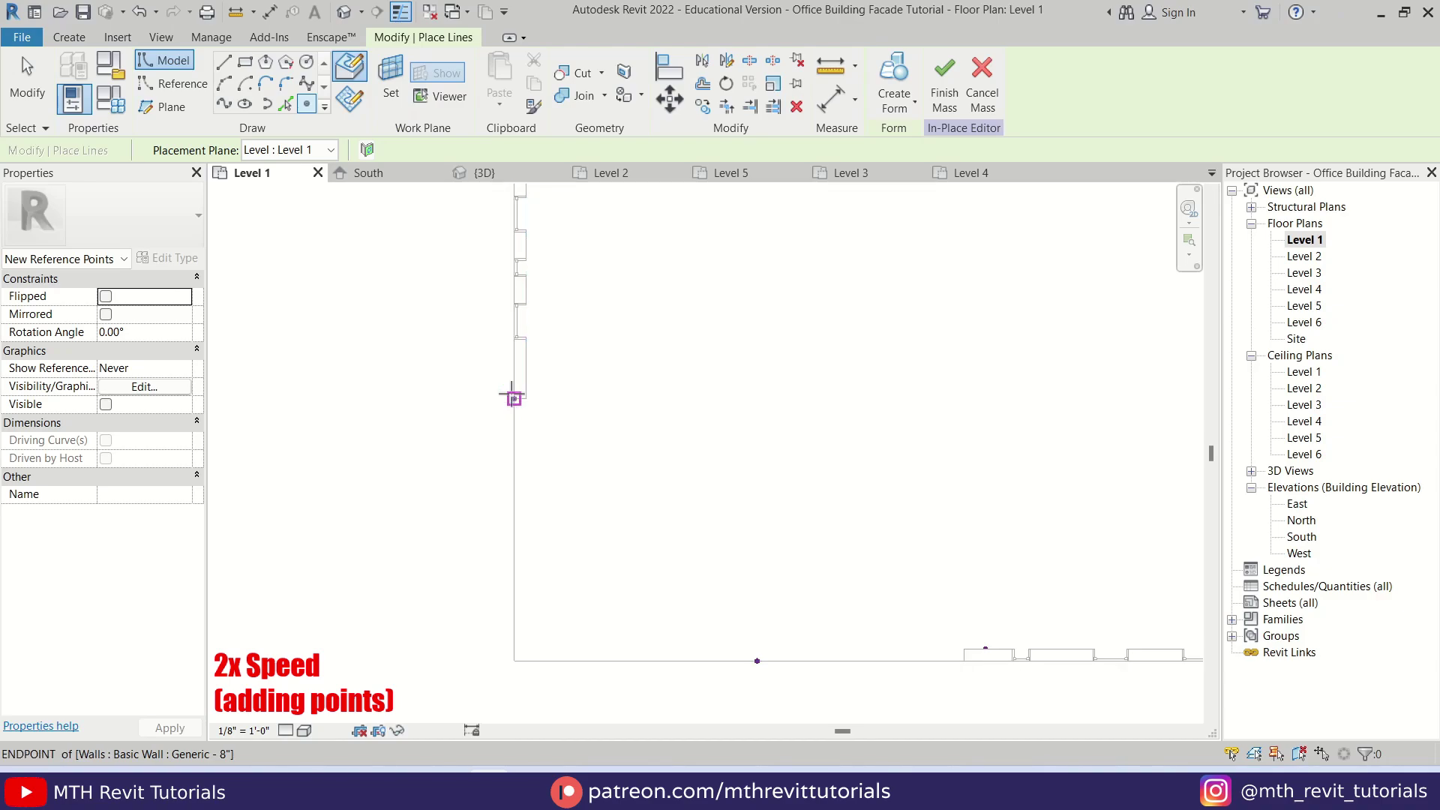
pyautogui.click(483, 172)
pyautogui.scroll(-3, 620, 512)
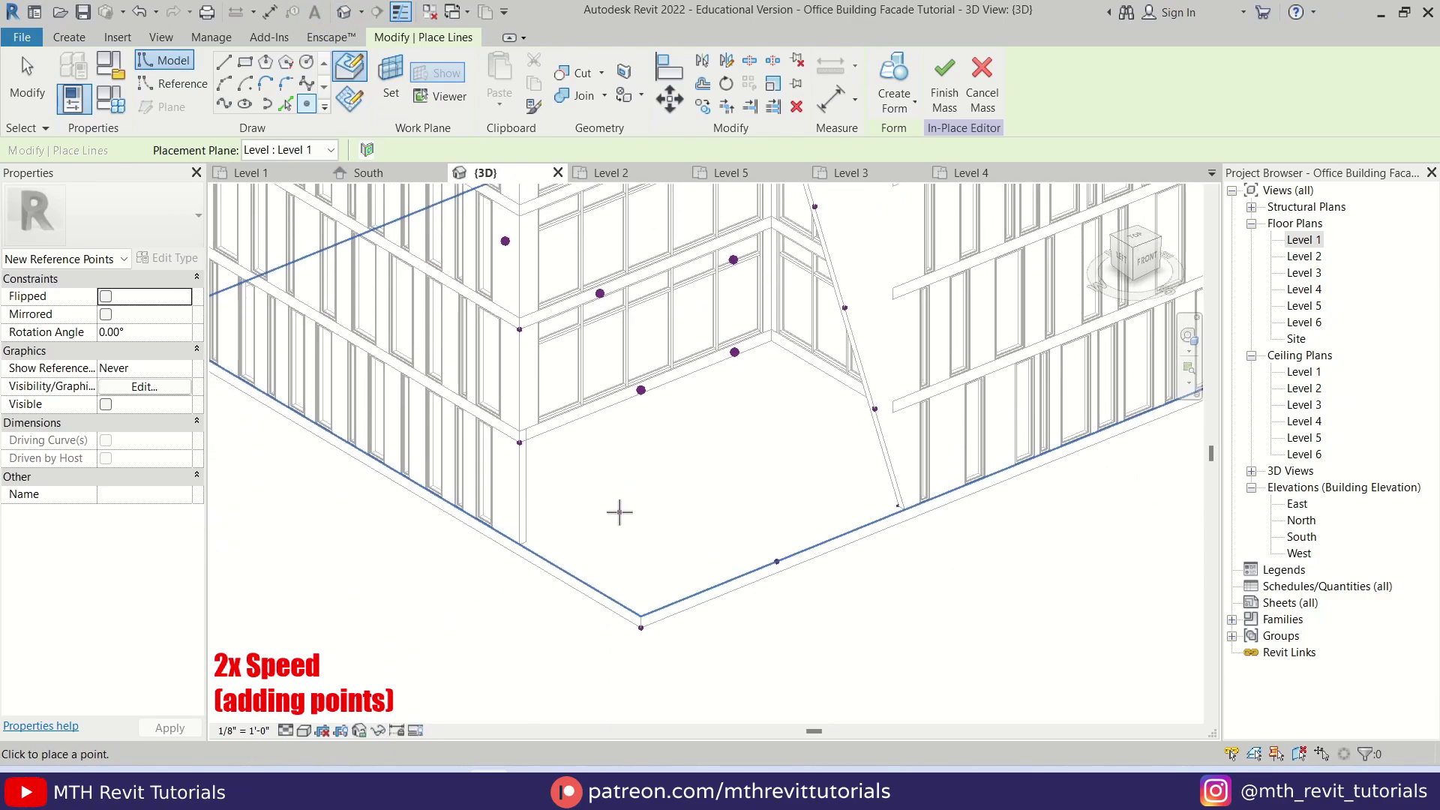
# From the left view, copy the side wall corner's reference point at the Level 2 slab underside 10'-0" horizontally along the slab toward the front.
pyautogui.keyDown('shift'); pyautogui.moveTo(619, 512); pyautogui.dragTo(697, 334, button='middle'); pyautogui.keyUp('shift')
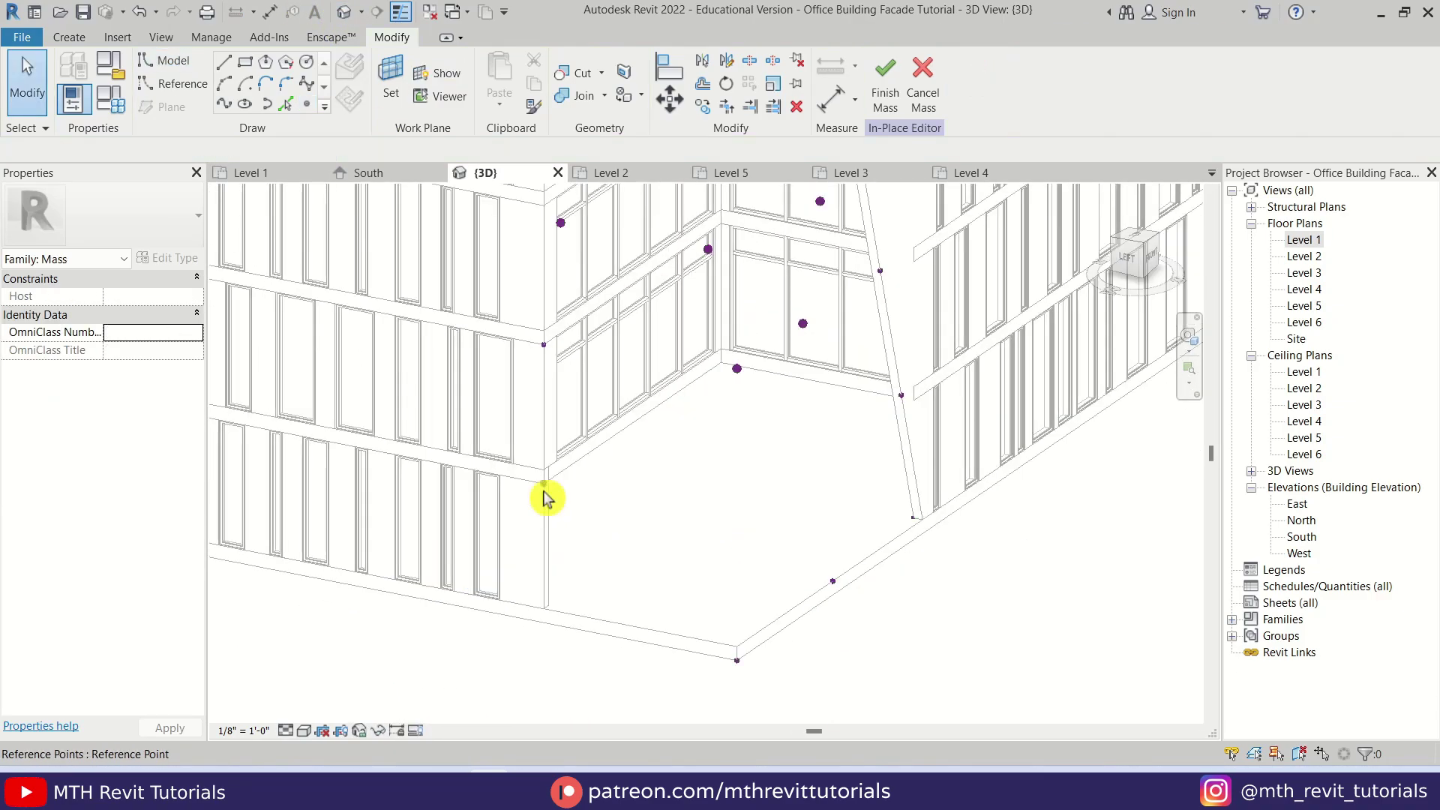
pyautogui.click(544, 489)
pyautogui.click(1127, 256)
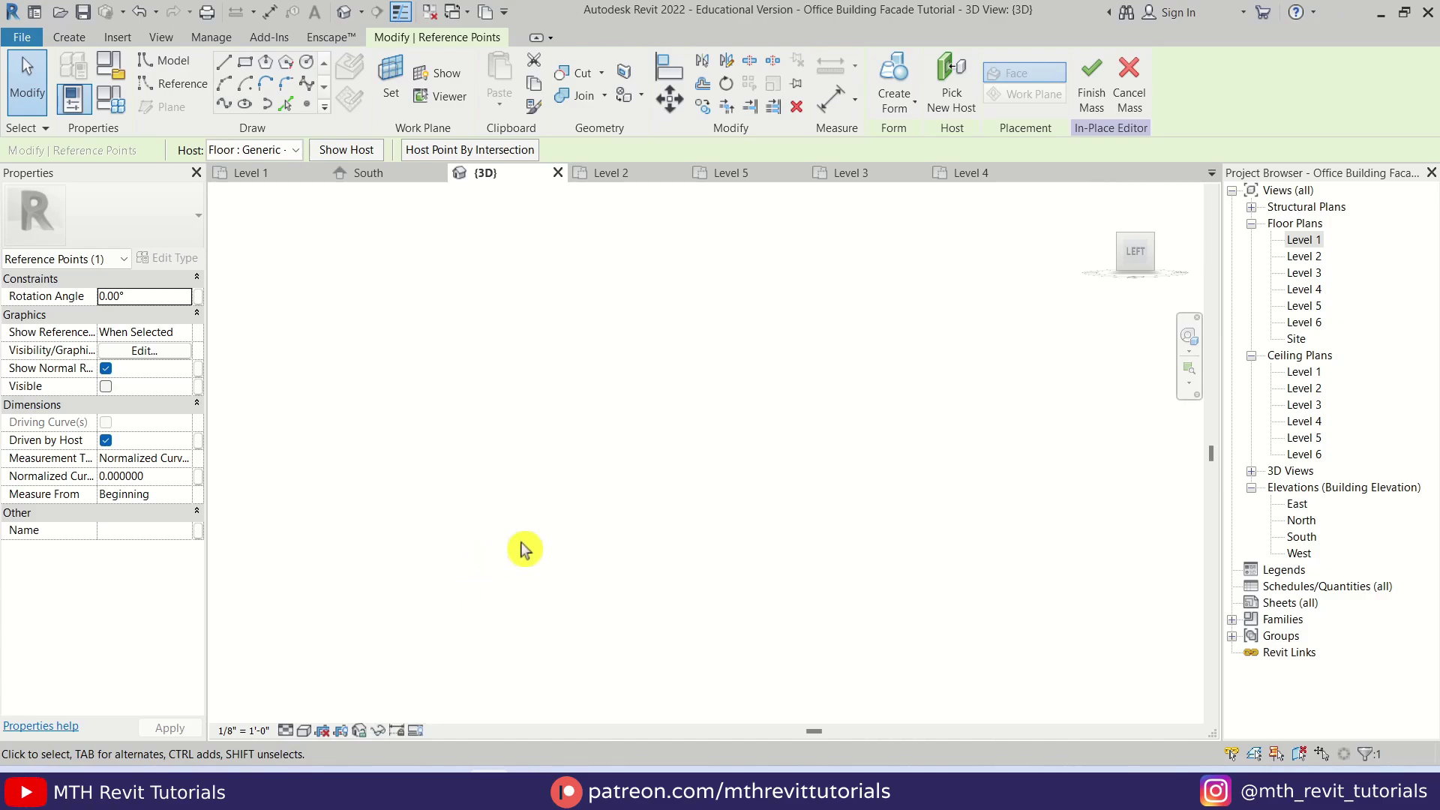
pyautogui.scroll(5, 711, 437)
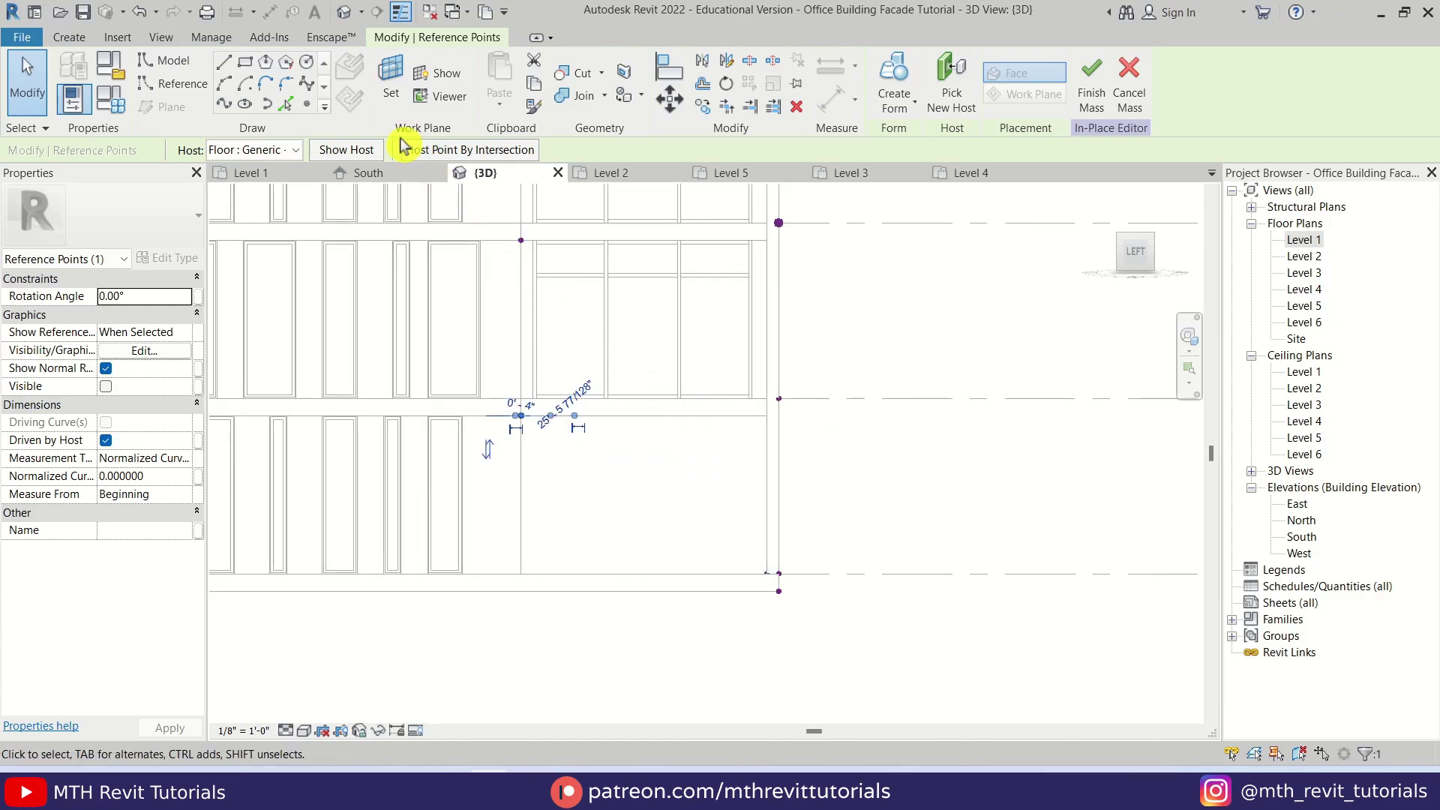
pyautogui.click(702, 106)
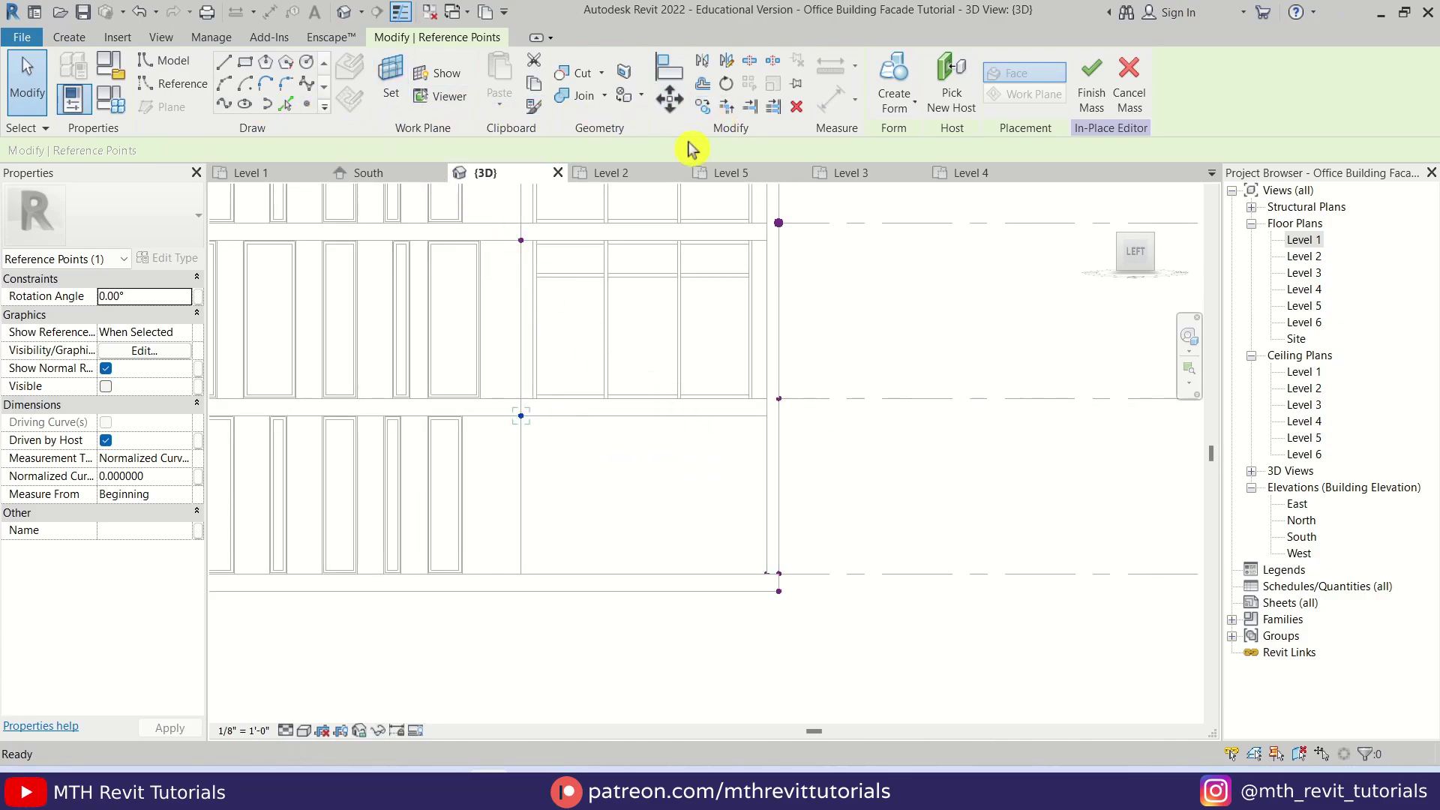
pyautogui.click(521, 415)
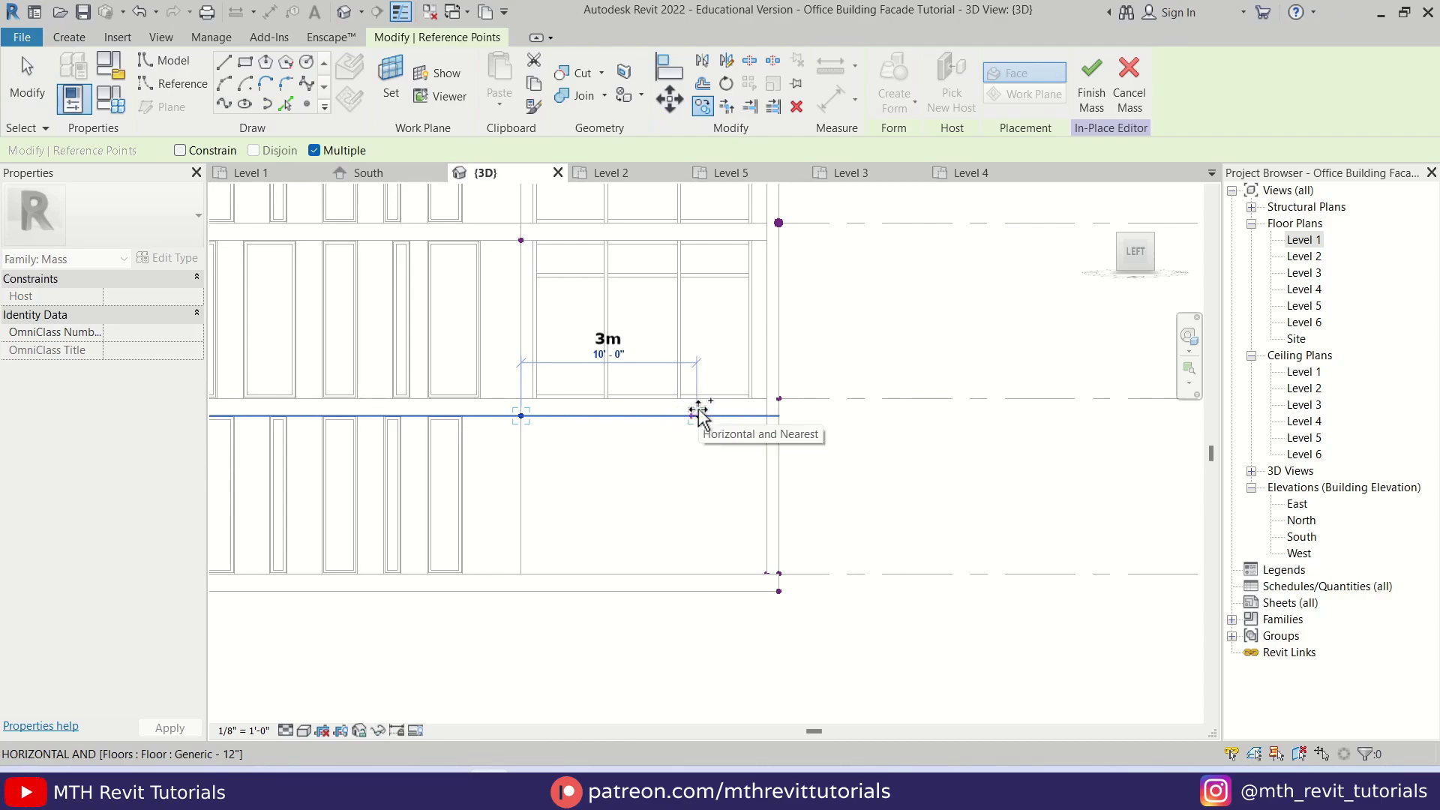
pyautogui.click(699, 415)
pyautogui.press('Escape')
pyautogui.press('Escape')
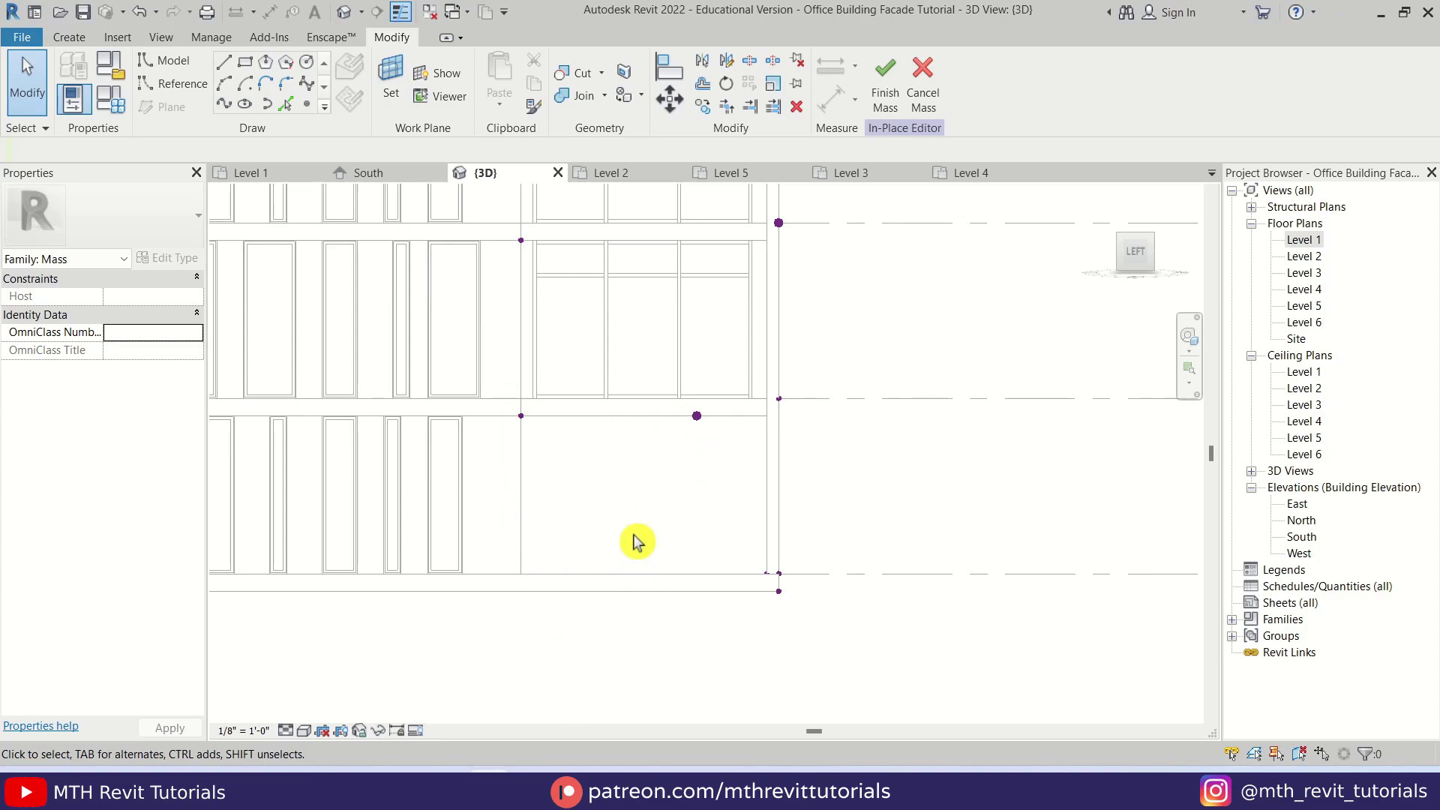
# Draw a triangle of reference lines joining the roof slab's corner point and the two points on the Level 5 slab's chamfered edge.
pyautogui.keyDown('shift'); pyautogui.moveTo(489, 472); pyautogui.dragTo(636, 395, button='middle'); pyautogui.keyUp('shift')
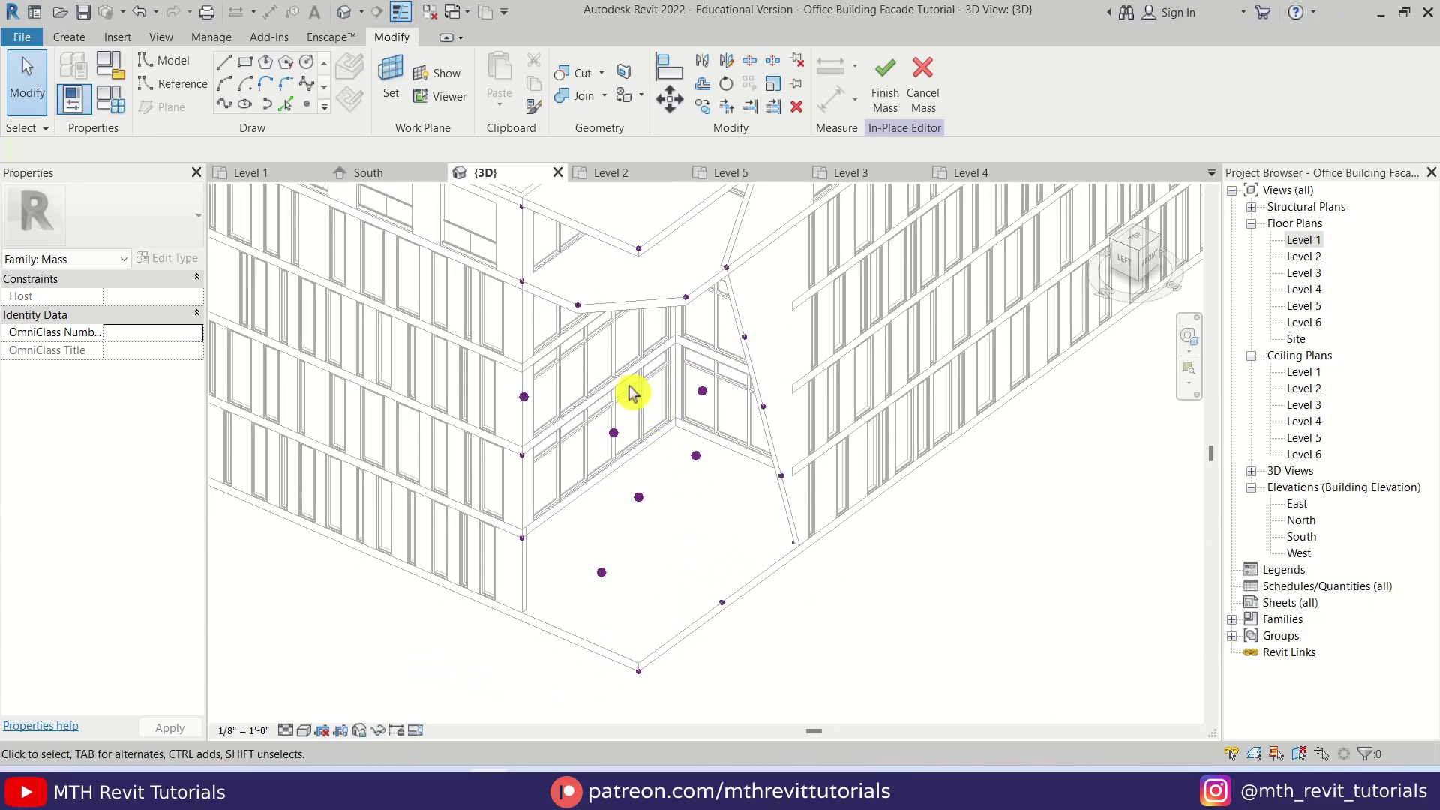
pyautogui.scroll(2, 708, 372)
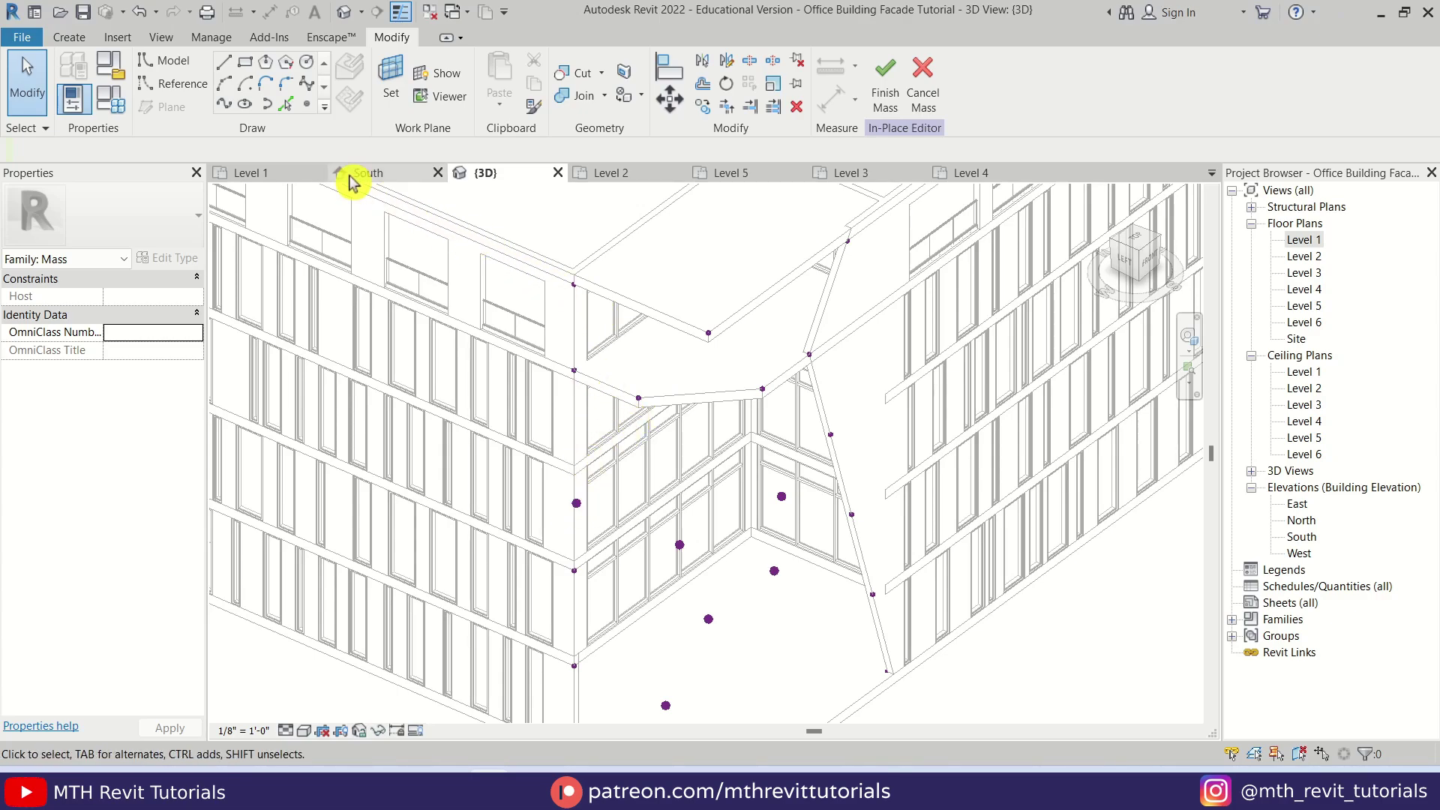
pyautogui.click(192, 85)
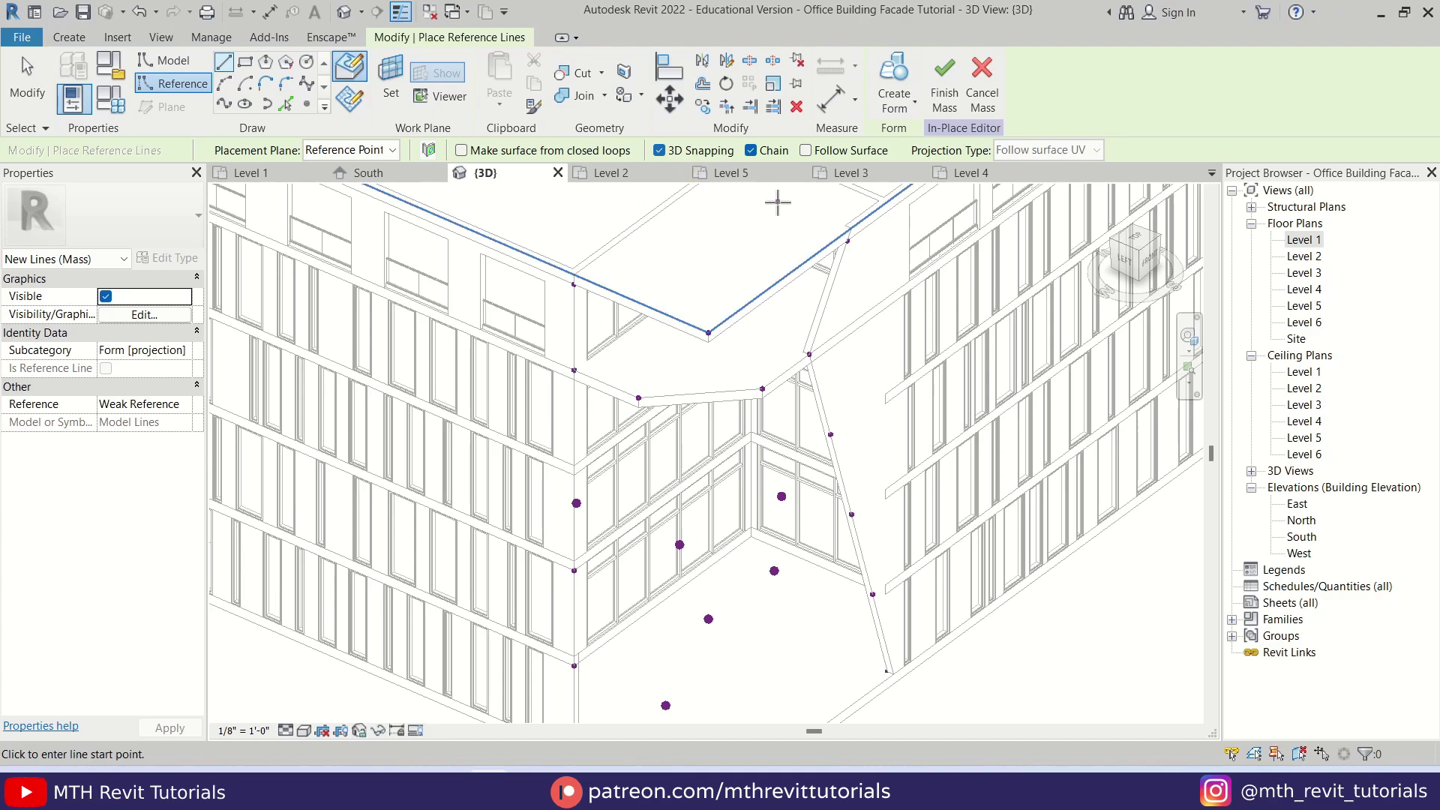
pyautogui.moveTo(713, 408); pyautogui.dragTo(715, 381, button='middle')
pyautogui.scroll(1, 715, 382)
pyautogui.scroll(2, 727, 300)
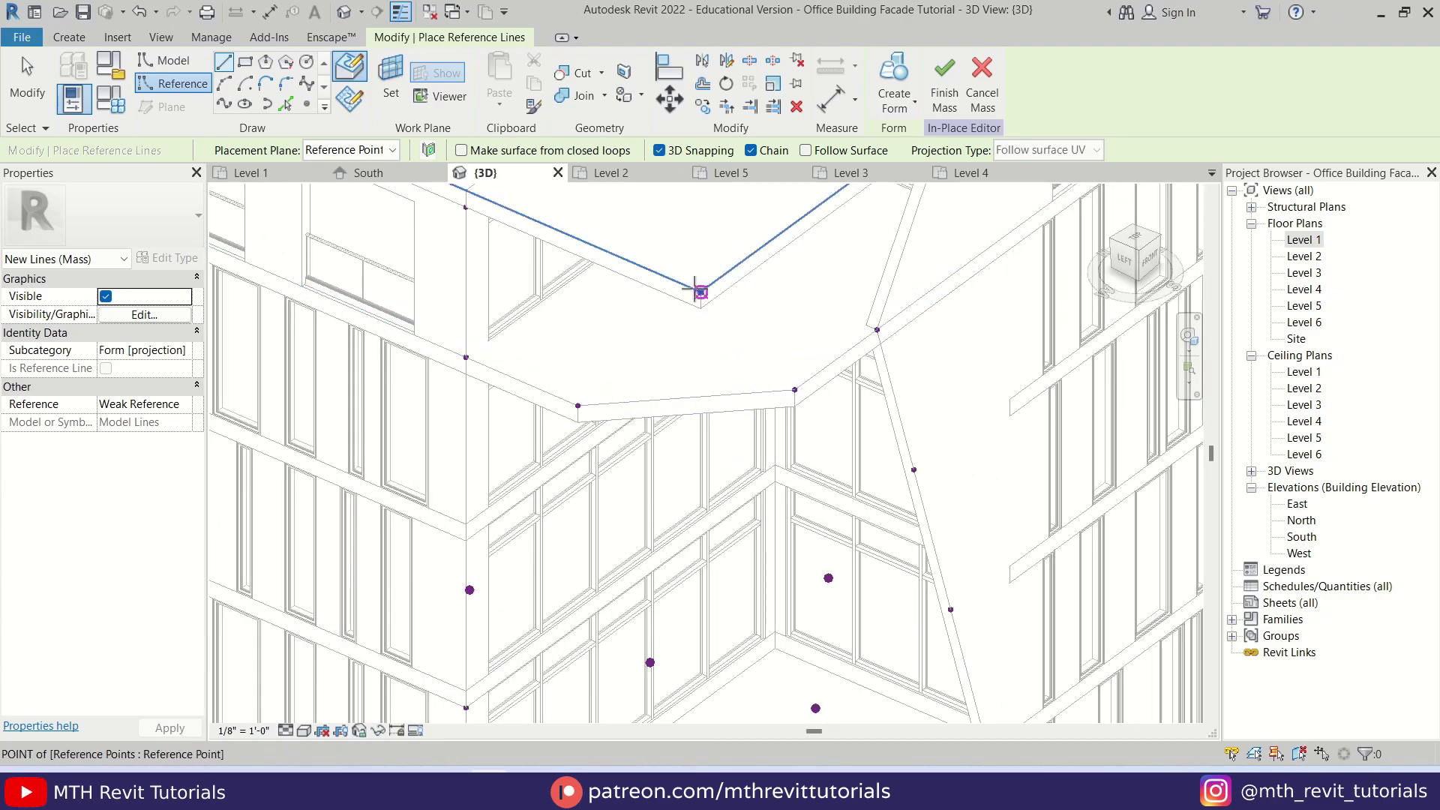
pyautogui.click(700, 291)
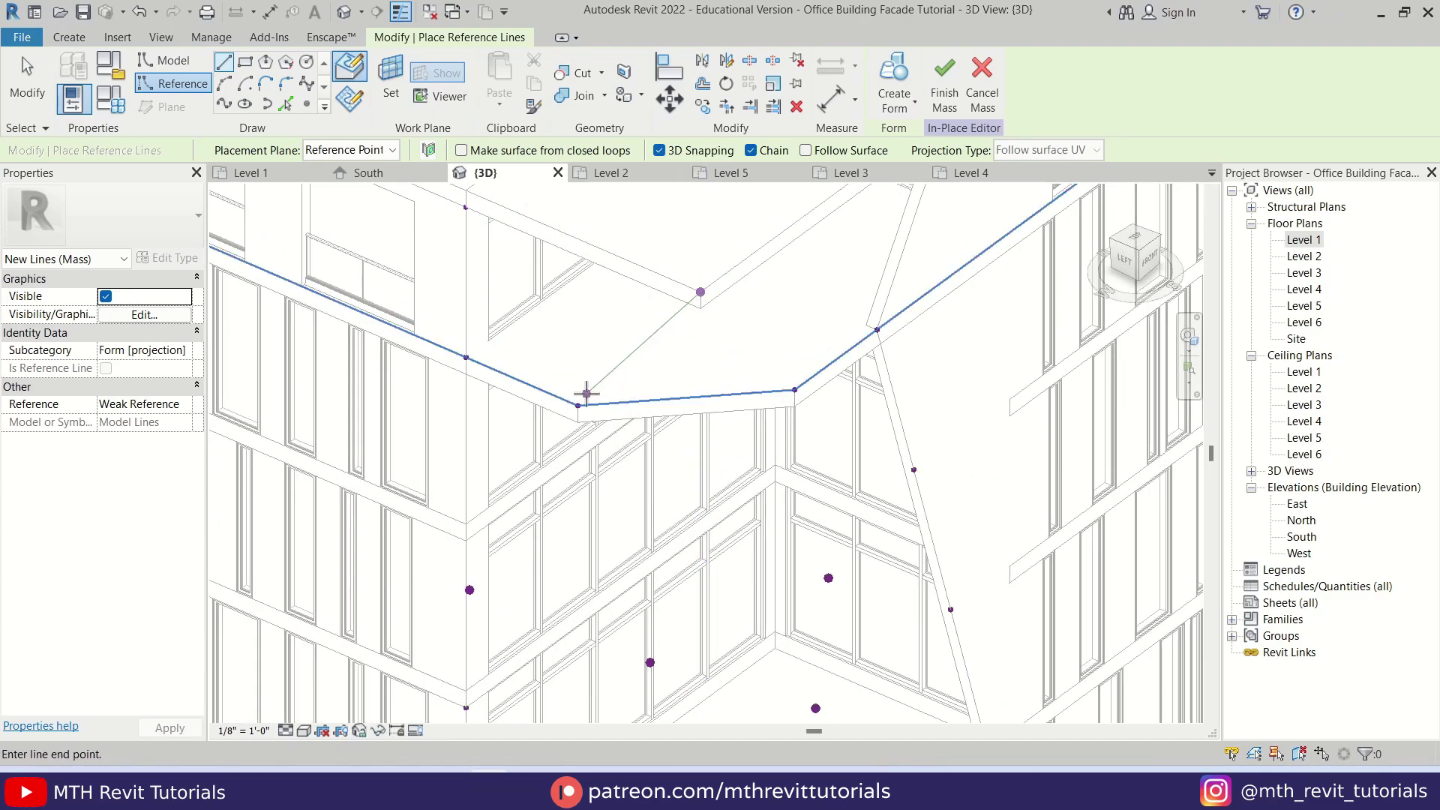
pyautogui.click(577, 406)
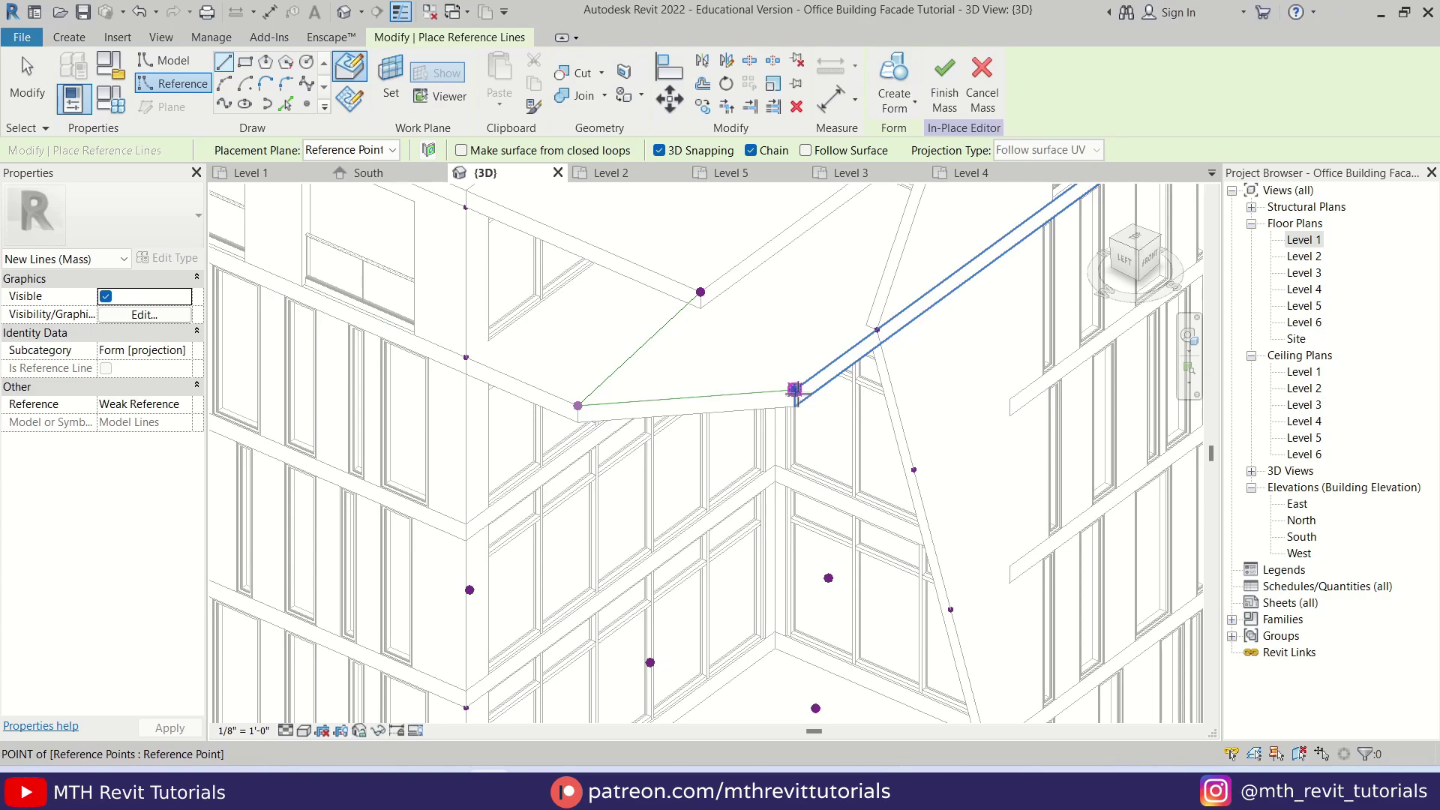
pyautogui.click(795, 389)
pyautogui.click(701, 291)
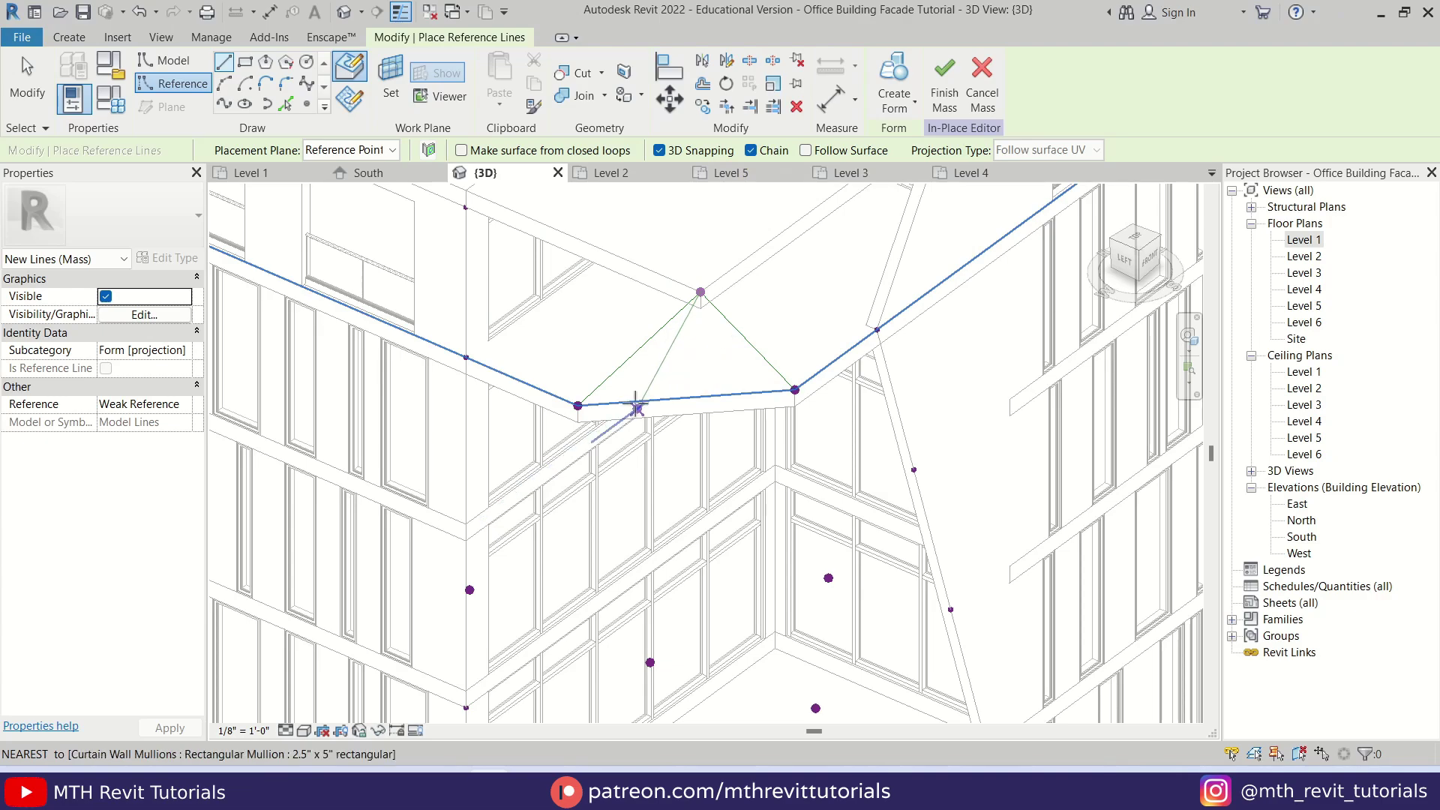
# Draw reference lines from the roof corner point to the slanted wall's top point, down to its Level 5 point and back to the roof corner.
pyautogui.moveTo(843, 255); pyautogui.dragTo(765, 413, button='middle')
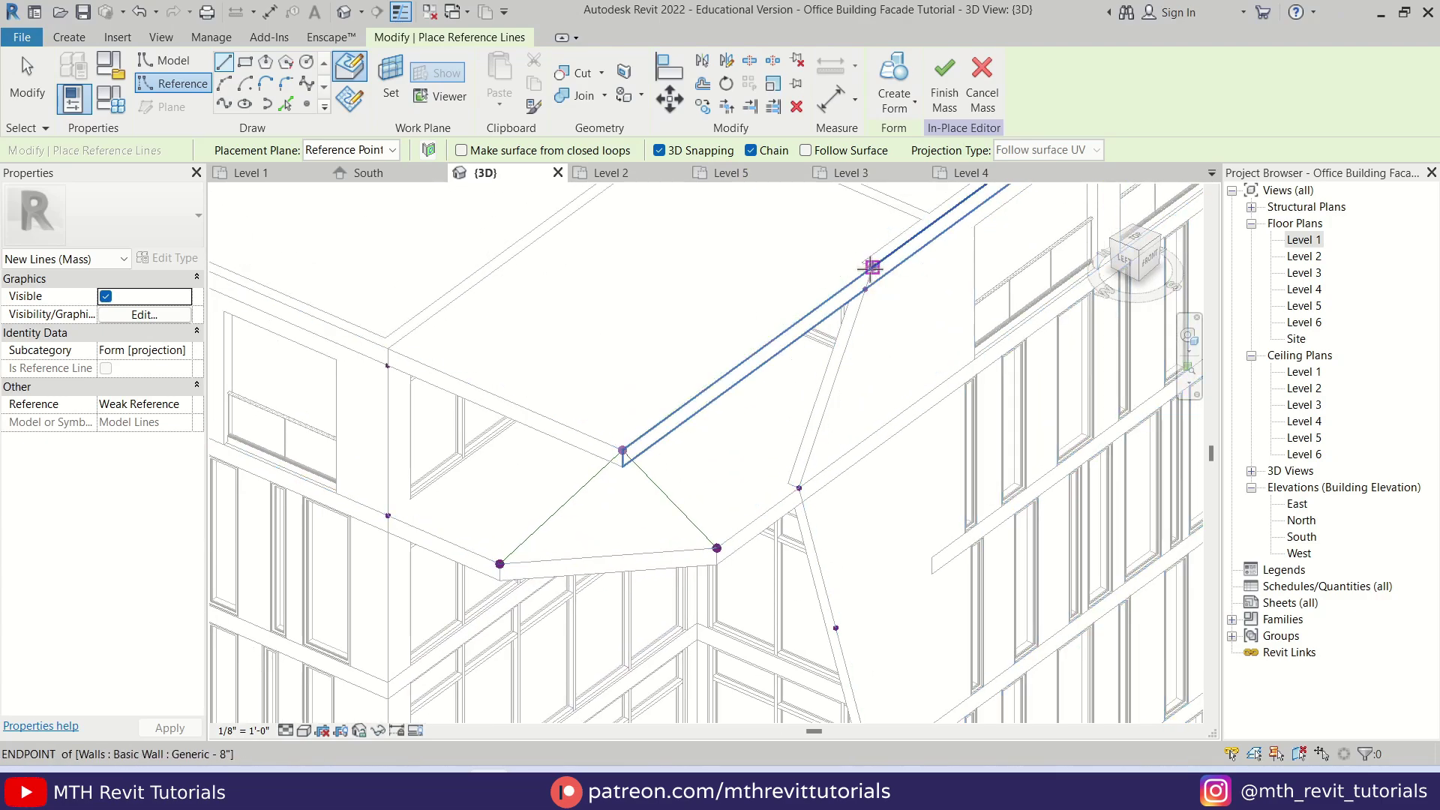
pyautogui.click(860, 309)
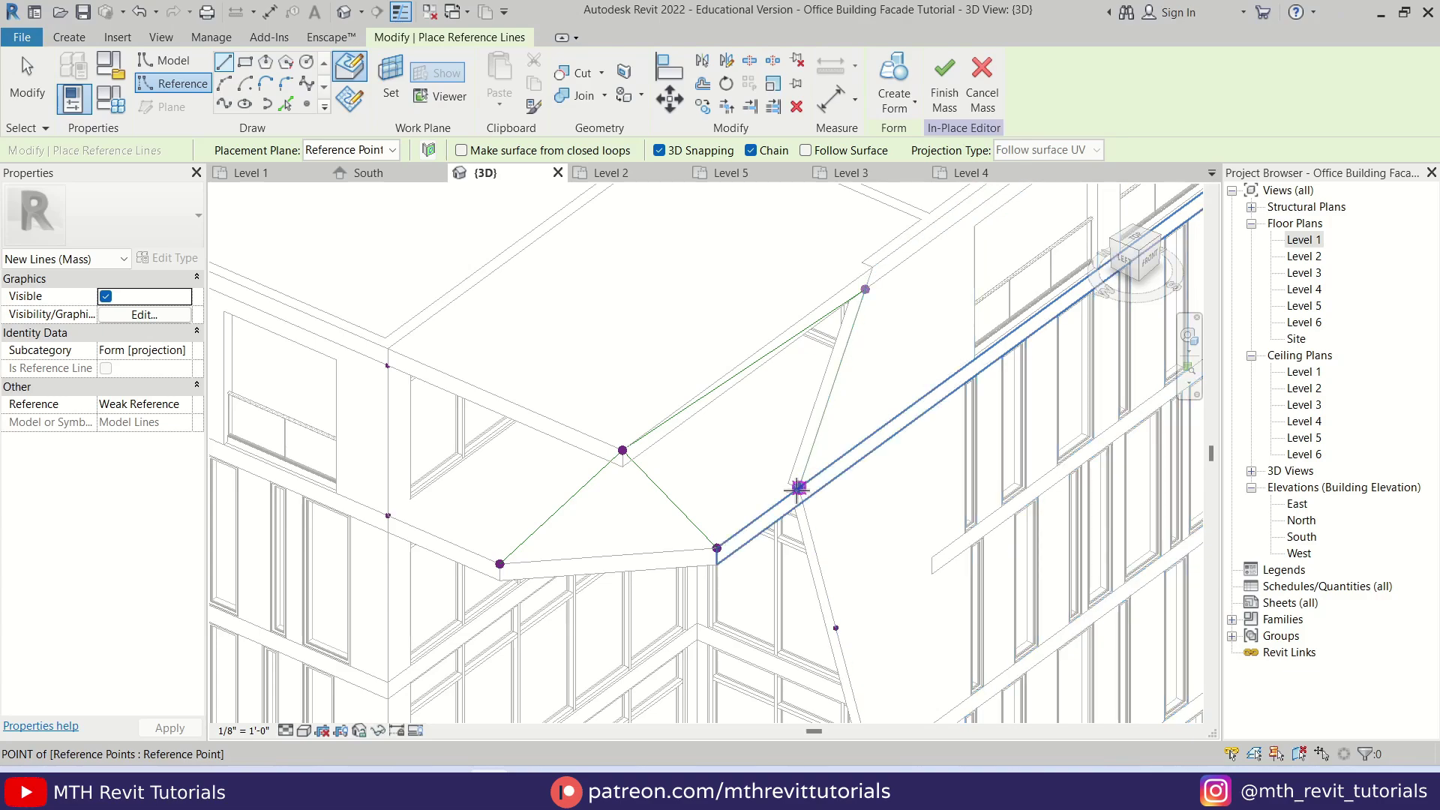
pyautogui.click(799, 488)
pyautogui.click(622, 450)
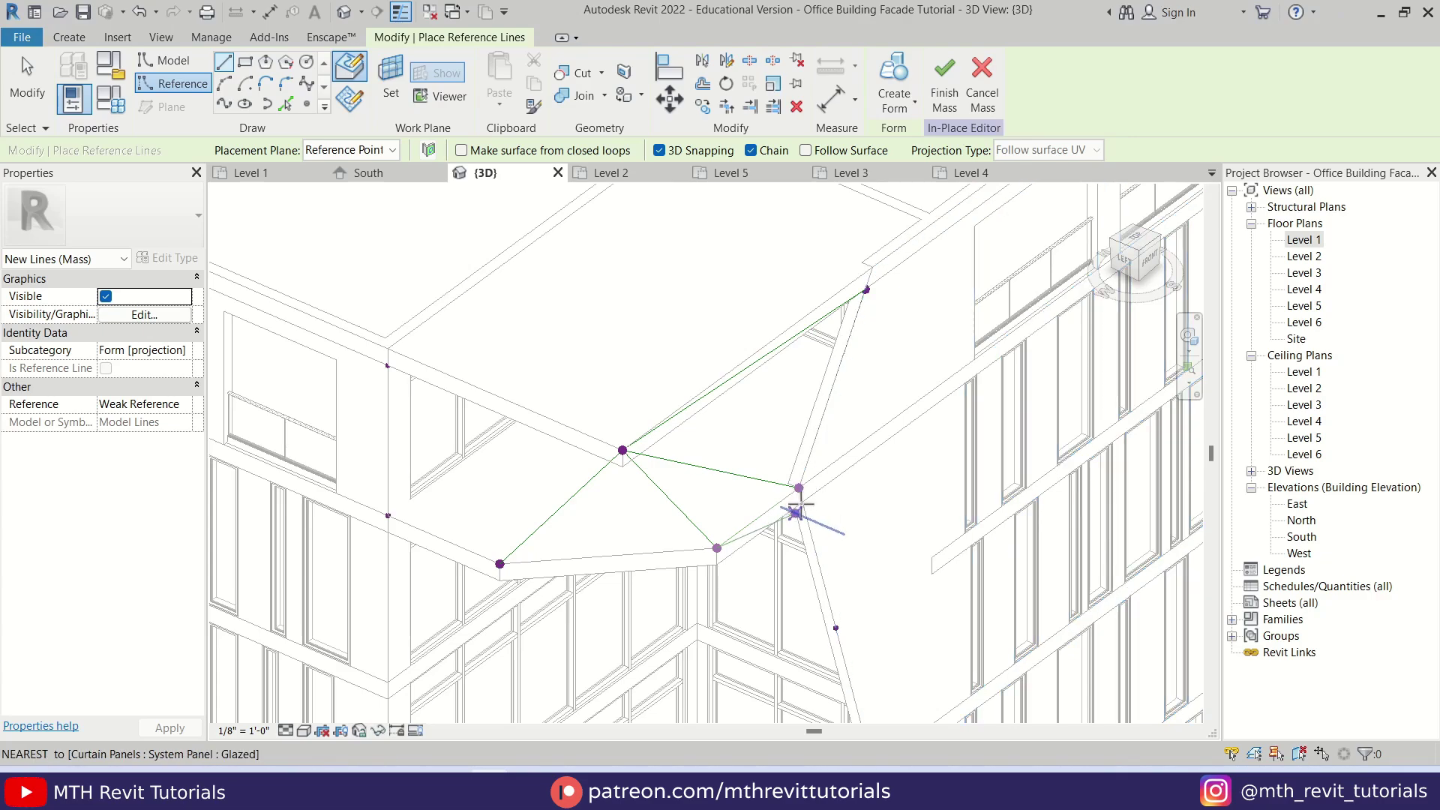
# Place a reference point on the roof slab's side edge, between the side wall's corner and the roof corner point.
pyautogui.moveTo(659, 537); pyautogui.dragTo(929, 517, button='middle')
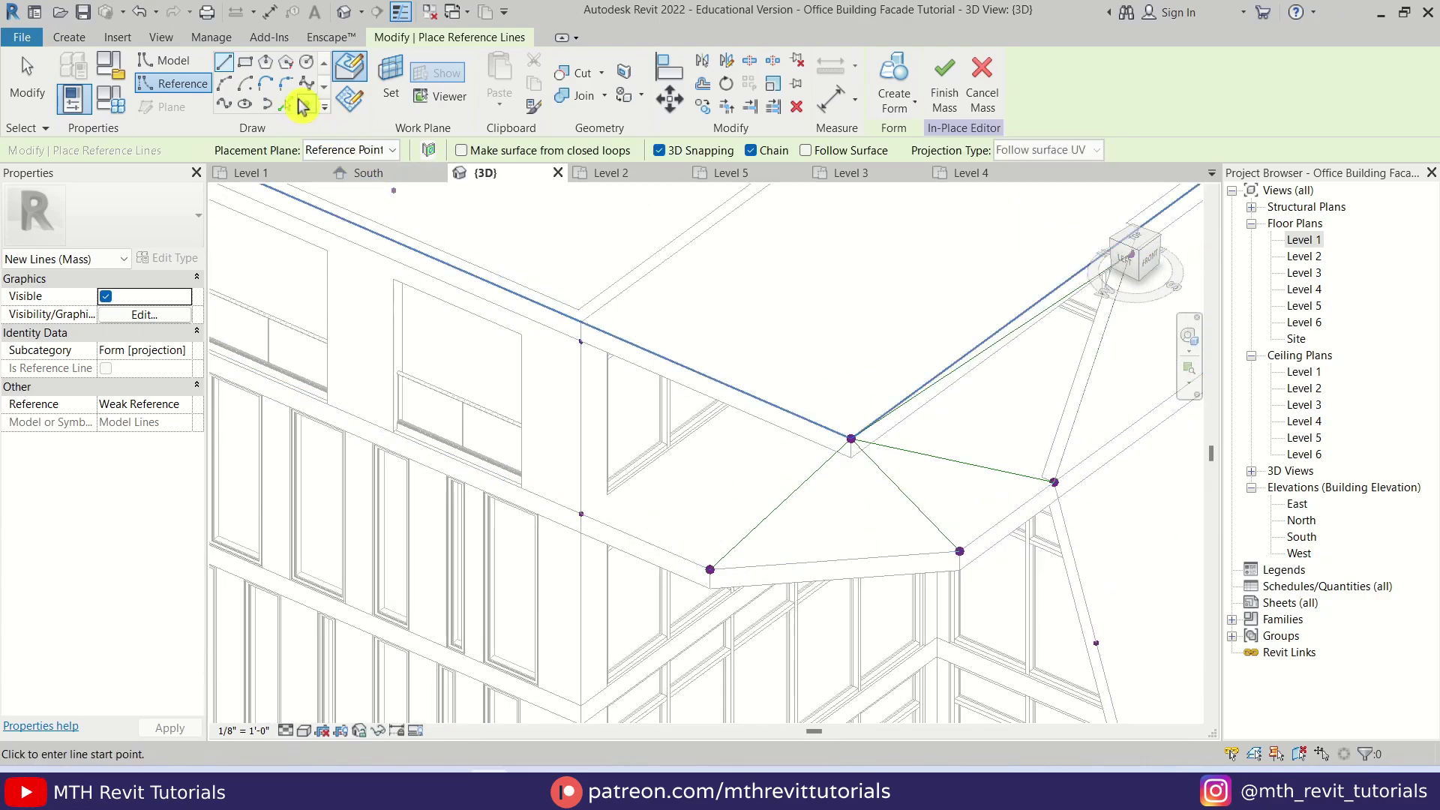
pyautogui.click(305, 103)
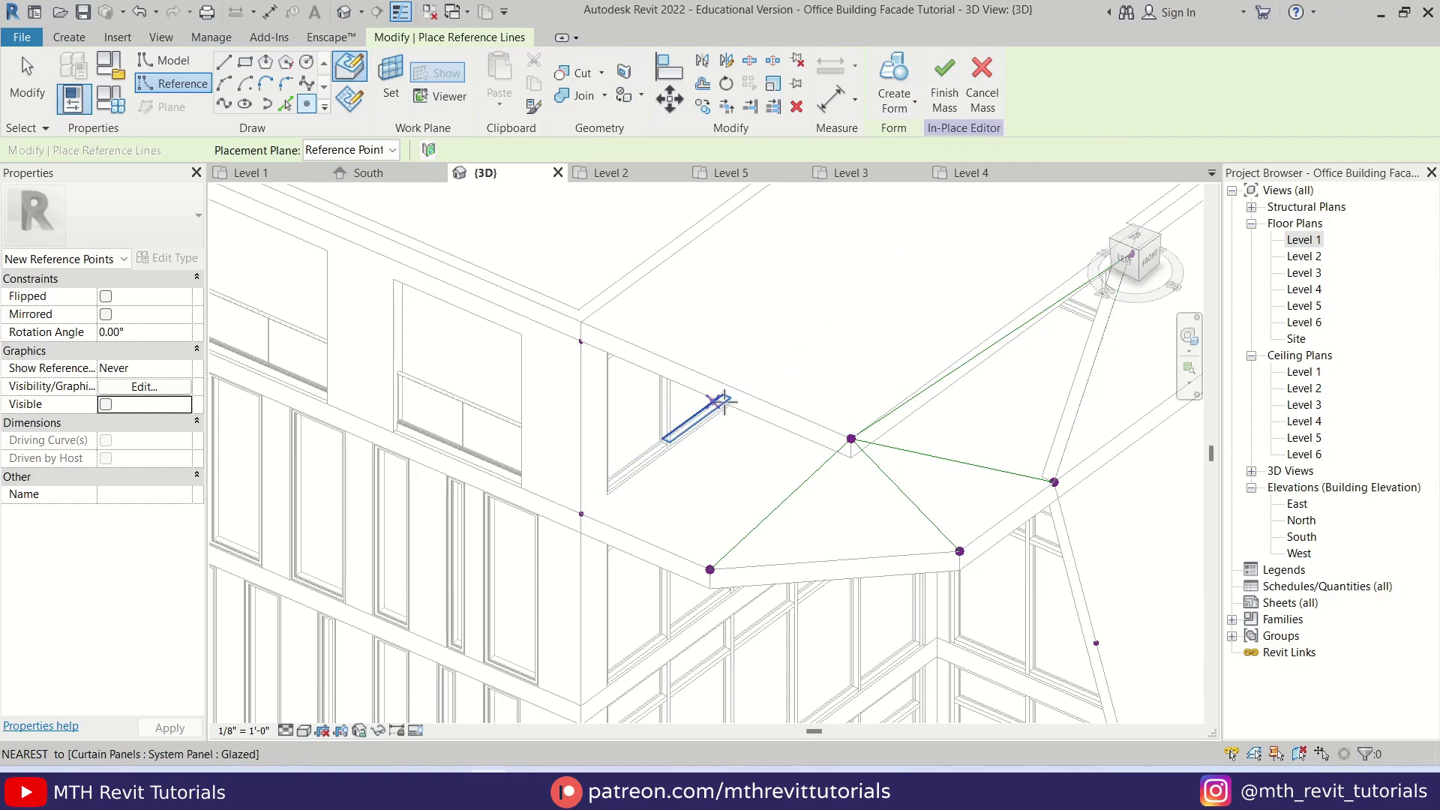
pyautogui.scroll(5, 725, 401)
pyautogui.moveTo(731, 399)
pyautogui.keyDown('shift'); pyautogui.mouseDown(button='middle')
pyautogui.moveTo(745, 411)
pyautogui.moveTo(748, 383)
pyautogui.mouseUp(button='middle'); pyautogui.keyUp('shift')
pyautogui.moveTo(713, 330); pyautogui.dragTo(684, 514, button='middle')
pyautogui.scroll(-3, 697, 344)
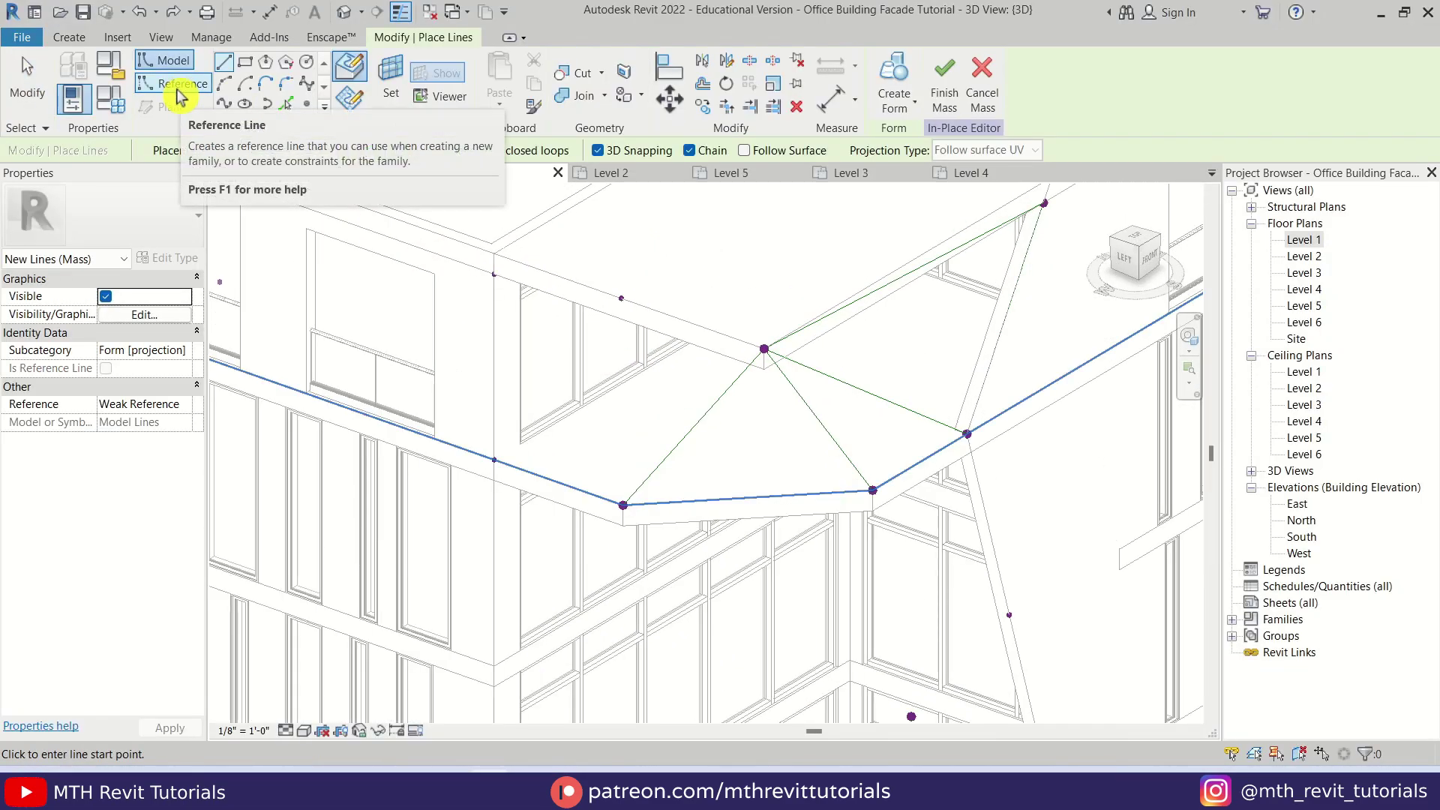
# Connect the point on the roof's side edge by reference lines to the roof corner, the side wall's roof and Level 5 points, and the nearer chamfer point.
pyautogui.click(180, 84)
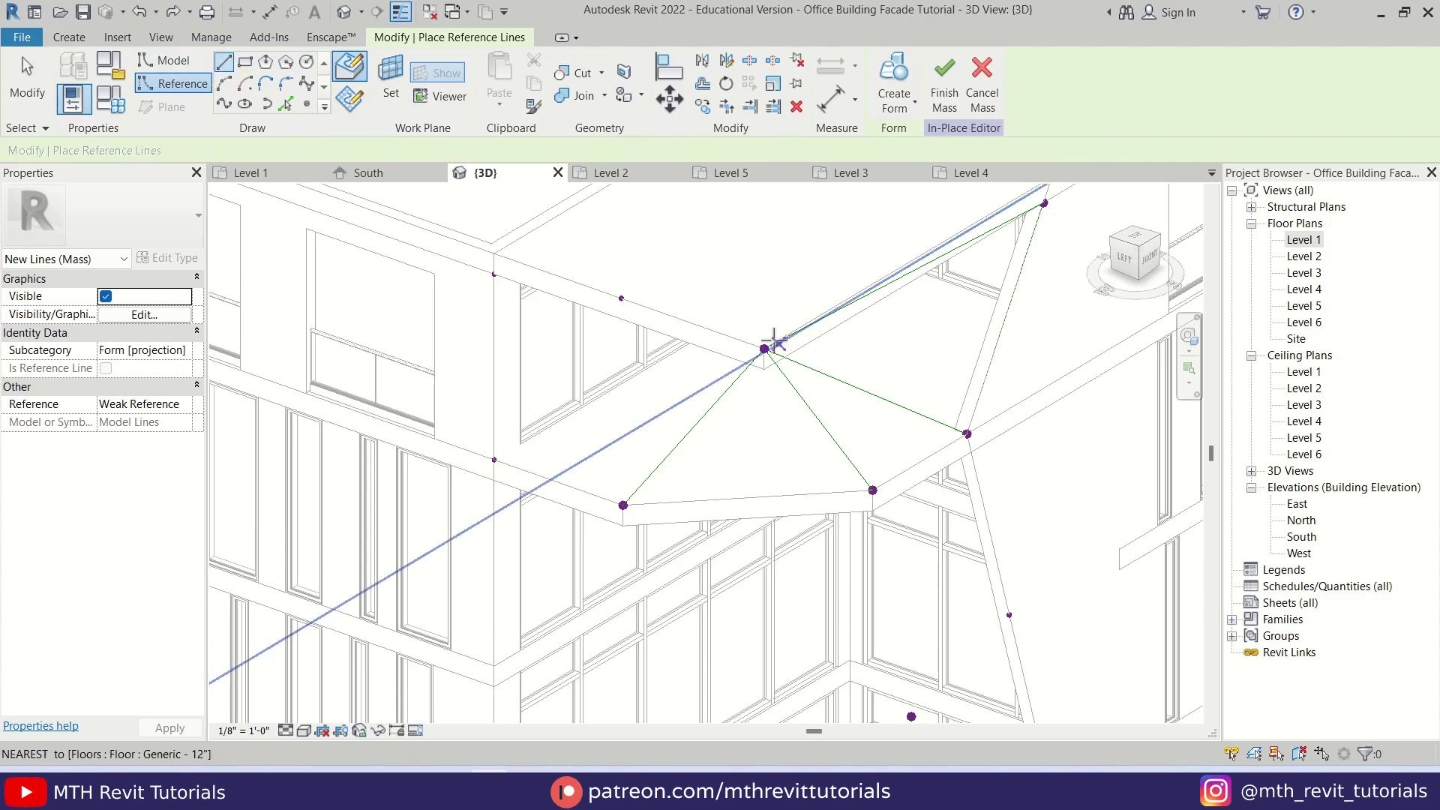
pyautogui.click(621, 297)
pyautogui.click(623, 503)
pyautogui.press('Escape')
pyautogui.click(621, 298)
pyautogui.click(494, 460)
pyautogui.click(621, 298)
pyautogui.click(494, 274)
pyautogui.press('Escape')
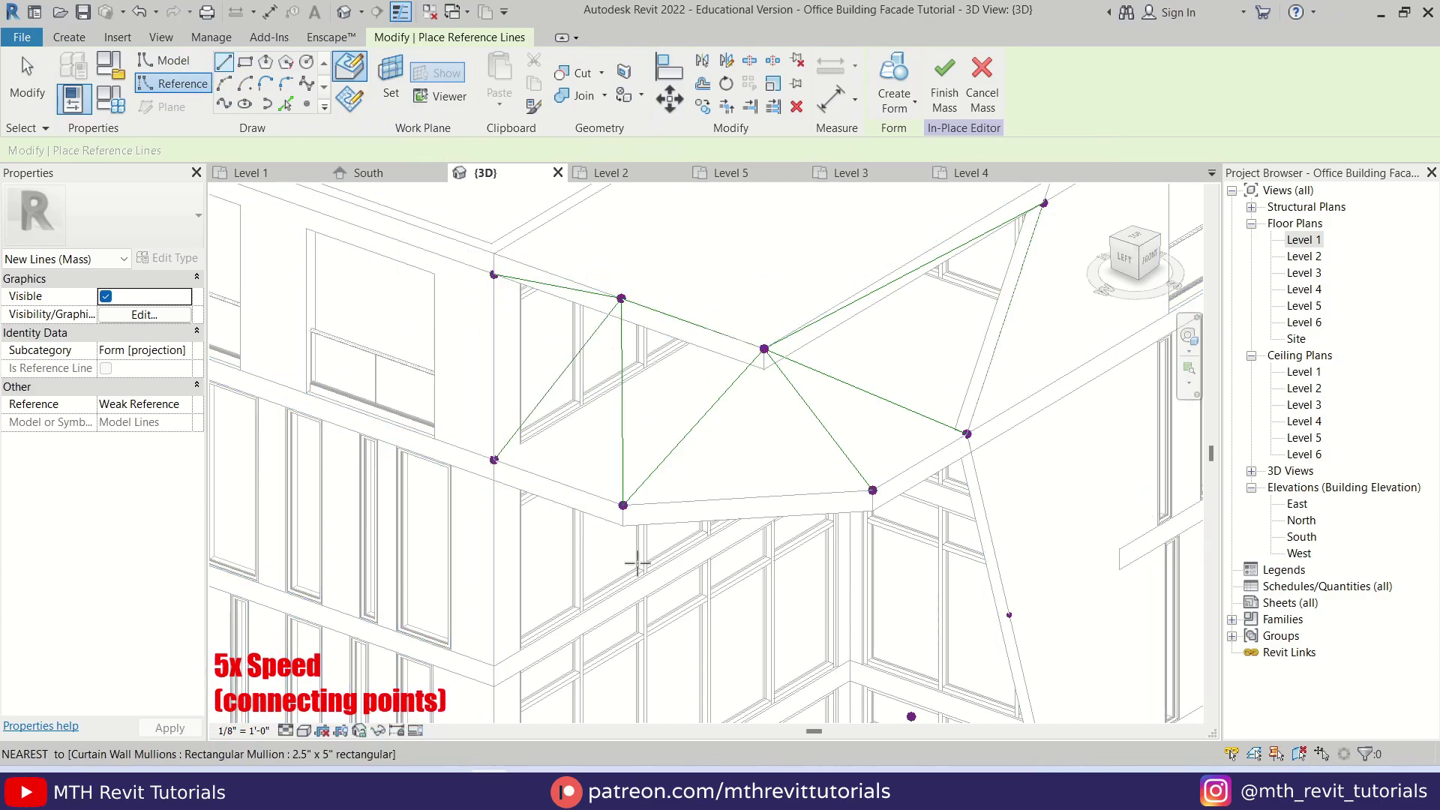
# Connect the upper central free point by reference lines to the chamfer points, its neighbouring free point and the slanted wall's Level 5, 4 and 3 points.
pyautogui.click(622, 504)
pyautogui.moveTo(600, 562); pyautogui.dragTo(607, 403, button='middle')
pyautogui.click(918, 556)
pyautogui.click(714, 636)
pyautogui.click(918, 556)
pyautogui.click(973, 274)
pyautogui.click(1015, 455)
pyautogui.click(917, 557)
pyautogui.click(1058, 636)
pyautogui.moveTo(1009, 633); pyautogui.dragTo(926, 361, button='middle')
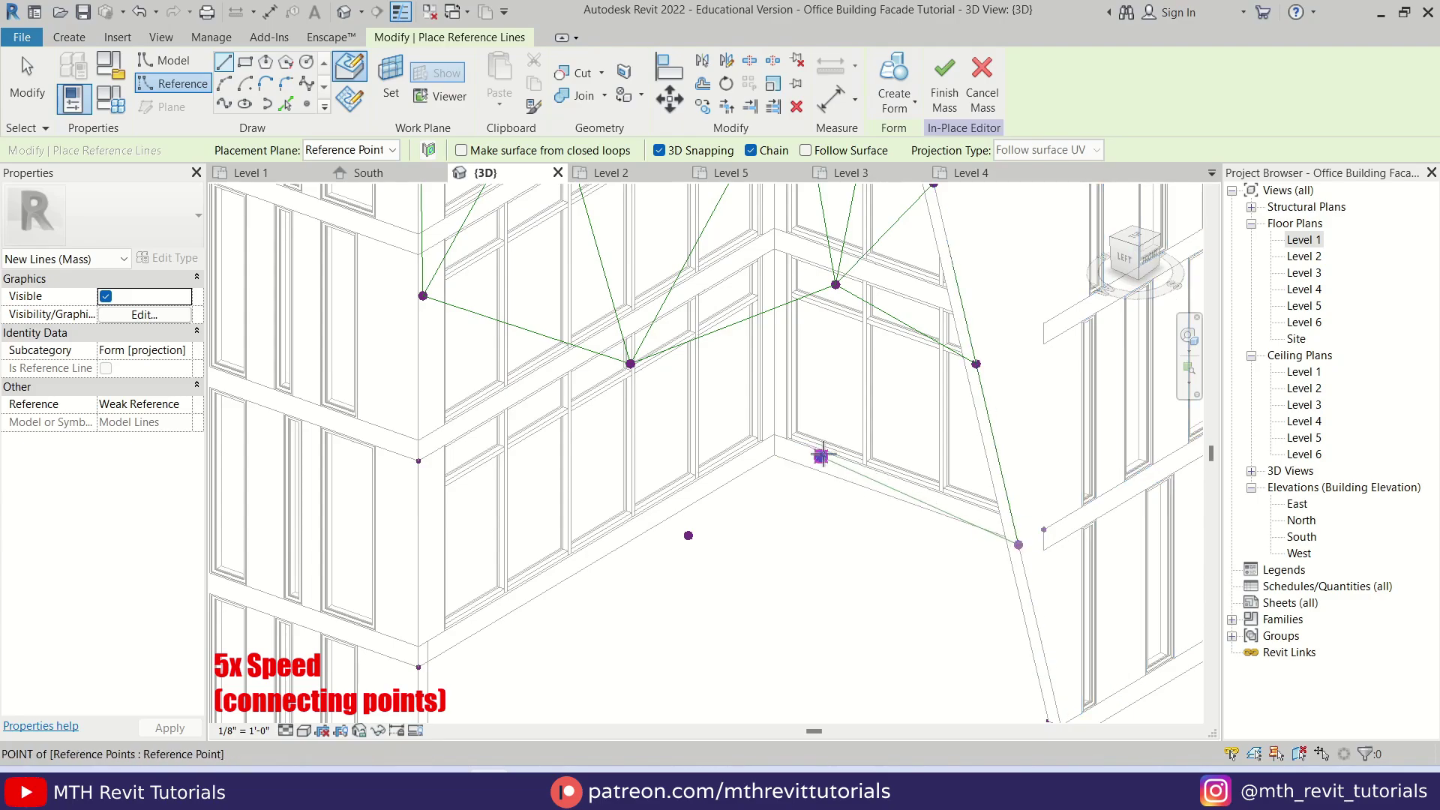
# Connect the lower central free point by reference lines to the free points above, the slanted wall's Level 2 point and the ground slab points.
pyautogui.scroll(-3, 904, 591)
pyautogui.click(880, 659)
pyautogui.click(989, 585)
pyautogui.click(970, 470)
pyautogui.click(880, 659)
pyautogui.click(843, 411)
pyautogui.click(716, 350)
pyautogui.click(862, 541)
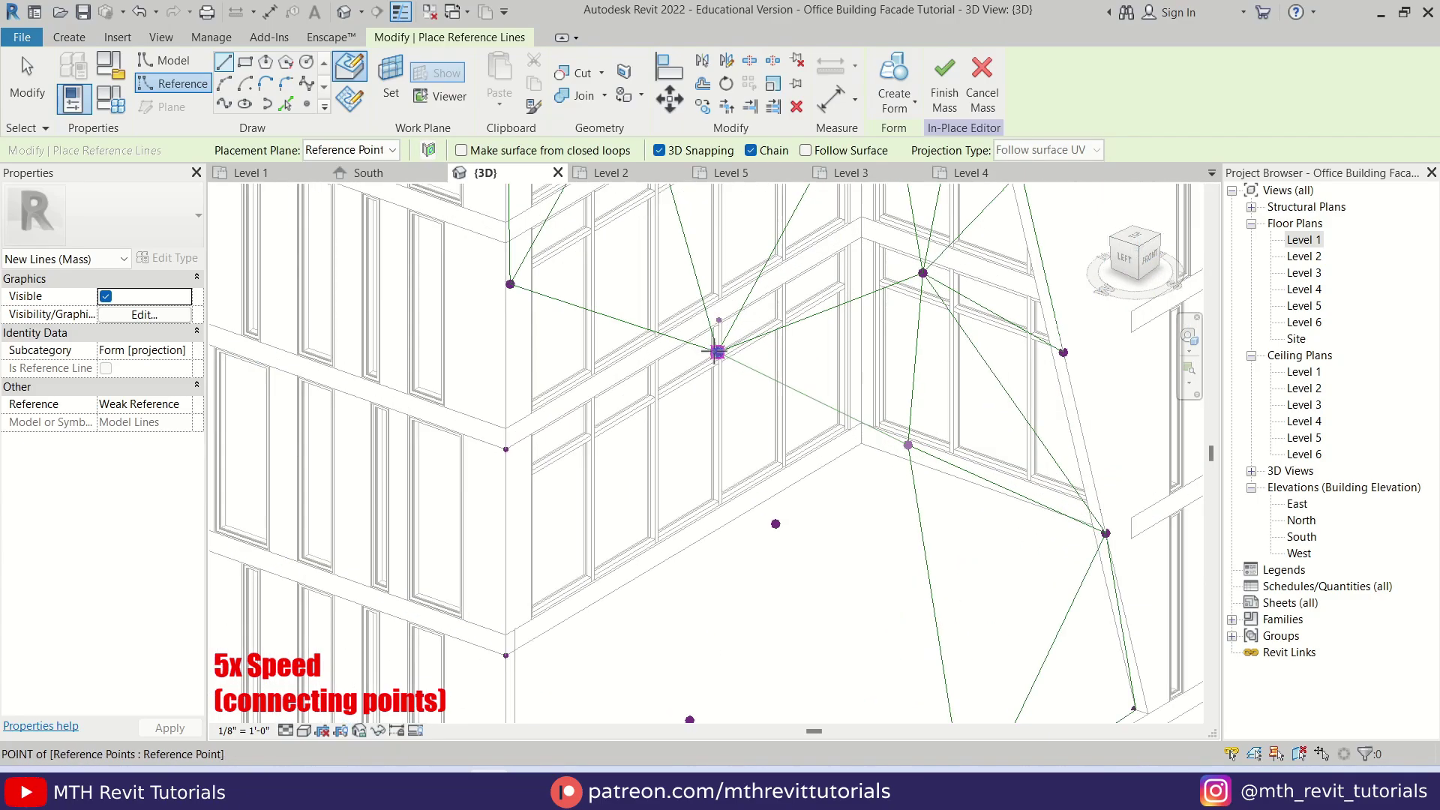
pyautogui.click(949, 489)
# Draw a reference line from the ground slab's corner point to the point on its front edge.
pyautogui.moveTo(953, 592); pyautogui.dragTo(941, 450, button='middle')
pyautogui.scroll(1, 941, 450)
pyautogui.click(839, 709)
pyautogui.click(984, 606)
pyautogui.press('Escape')
pyautogui.press('Escape')
# Link the side wall's Level 4, 3 and 2 points by reference lines with the two free points in front of that wall.
pyautogui.click(224, 63)
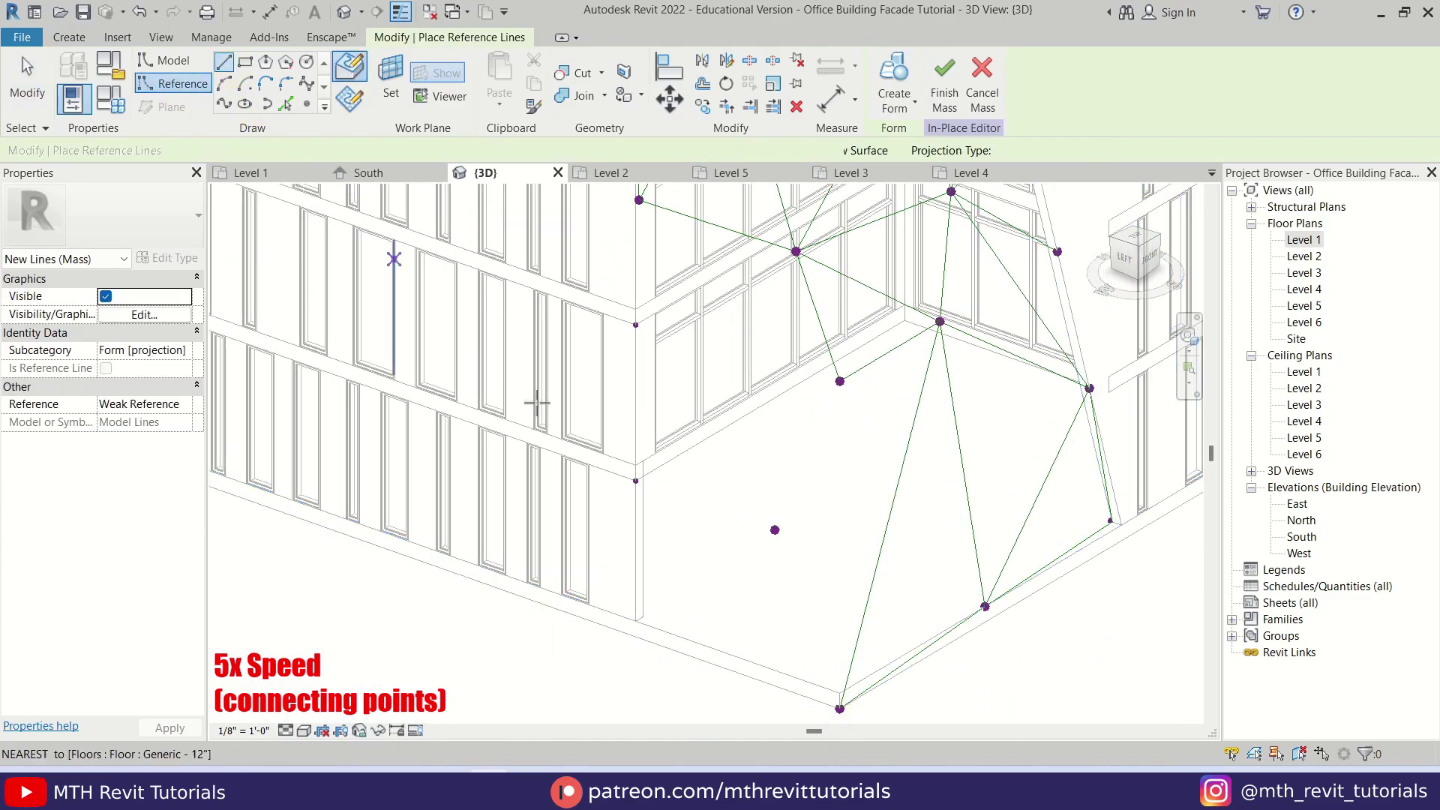
pyautogui.click(775, 530)
pyautogui.click(636, 324)
pyautogui.click(639, 201)
pyautogui.click(839, 381)
pyautogui.click(636, 325)
pyautogui.click(636, 481)
# Connect the lowest free point by a reference line to the ground slab's corner point, undoing the stray segments around the side wall's base.
pyautogui.click(775, 530)
pyautogui.click(636, 621)
pyautogui.click(839, 709)
pyautogui.hotkey('ctrl', 'z')
pyautogui.hotkey('ctrl', 'z')
pyautogui.scroll(1, 709, 604)
pyautogui.moveTo(713, 611); pyautogui.dragTo(701, 538, button='middle')
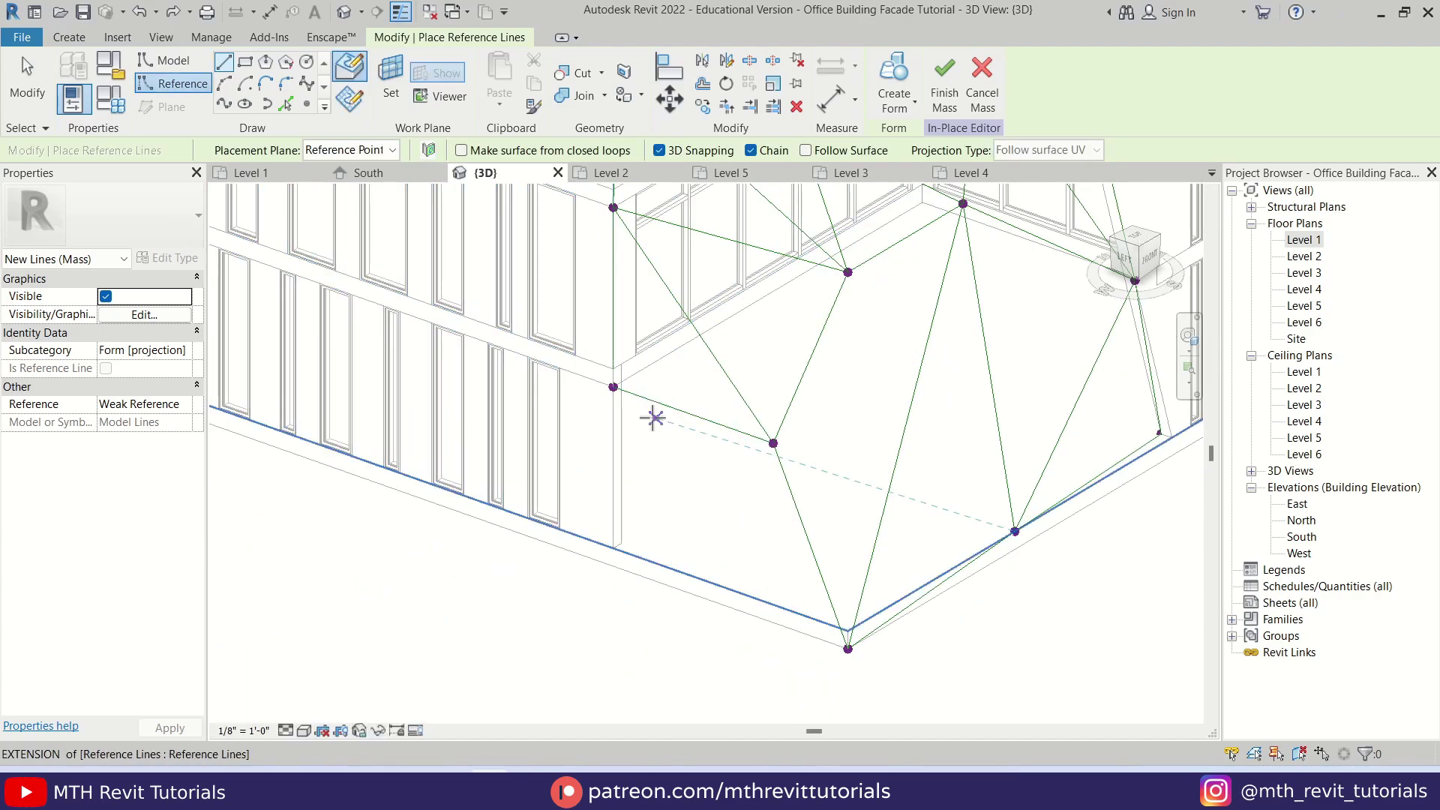
# Try to draw a reference line from the side wall's Level 2 point down to the wall's base.
pyautogui.moveTo(726, 477); pyautogui.dragTo(616, 507, button='middle')
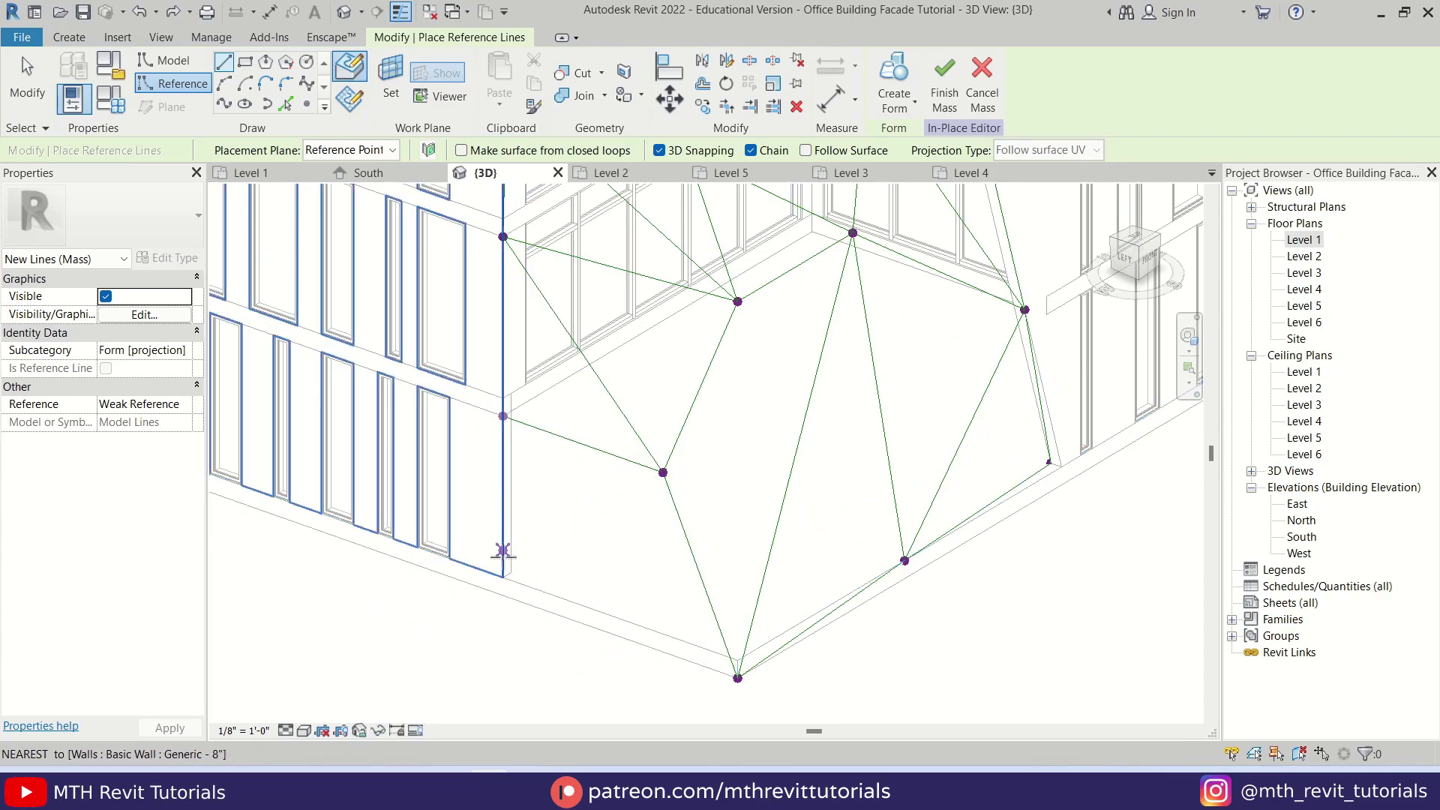
pyautogui.click(504, 598)
pyautogui.press('Escape')
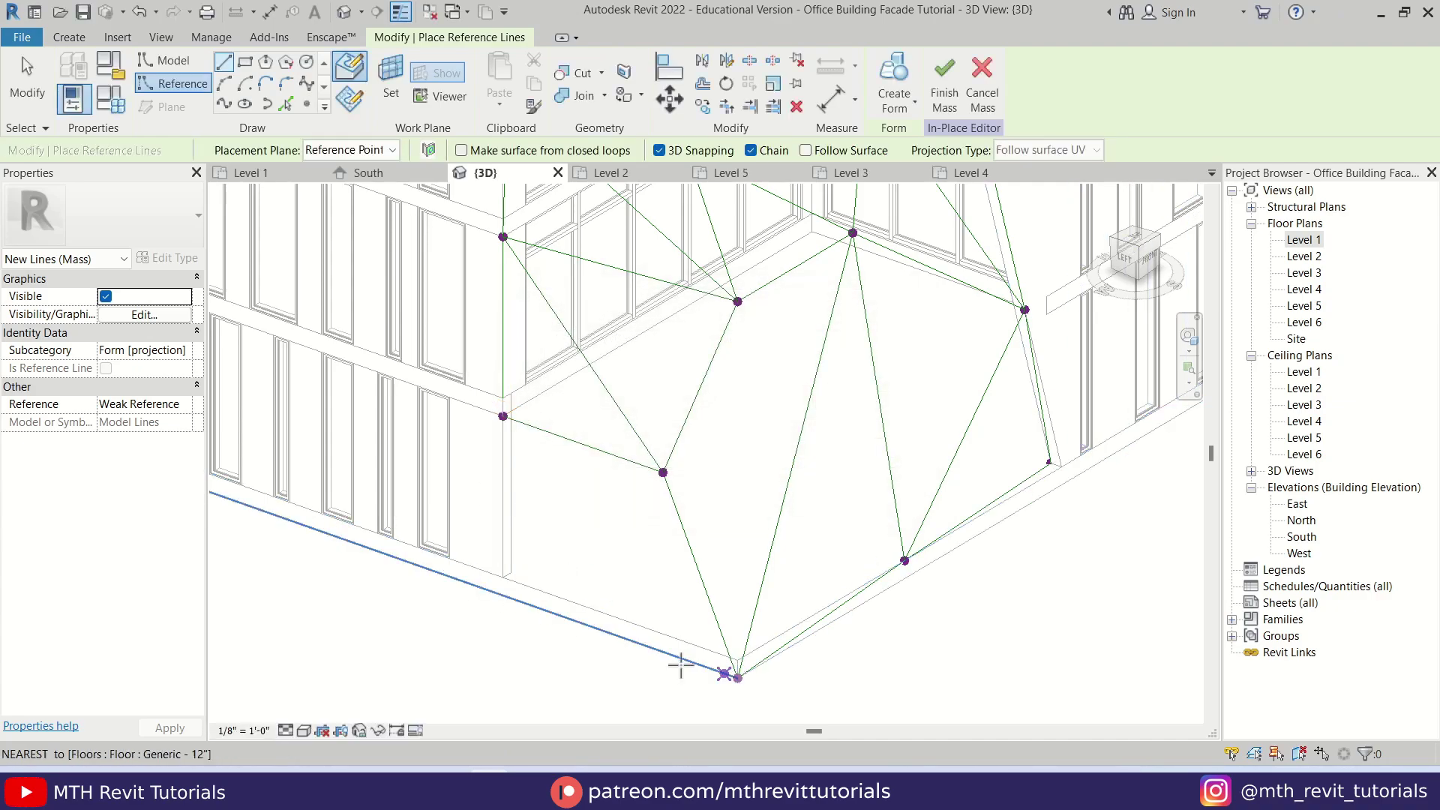
pyautogui.press('Escape')
pyautogui.press('Escape')
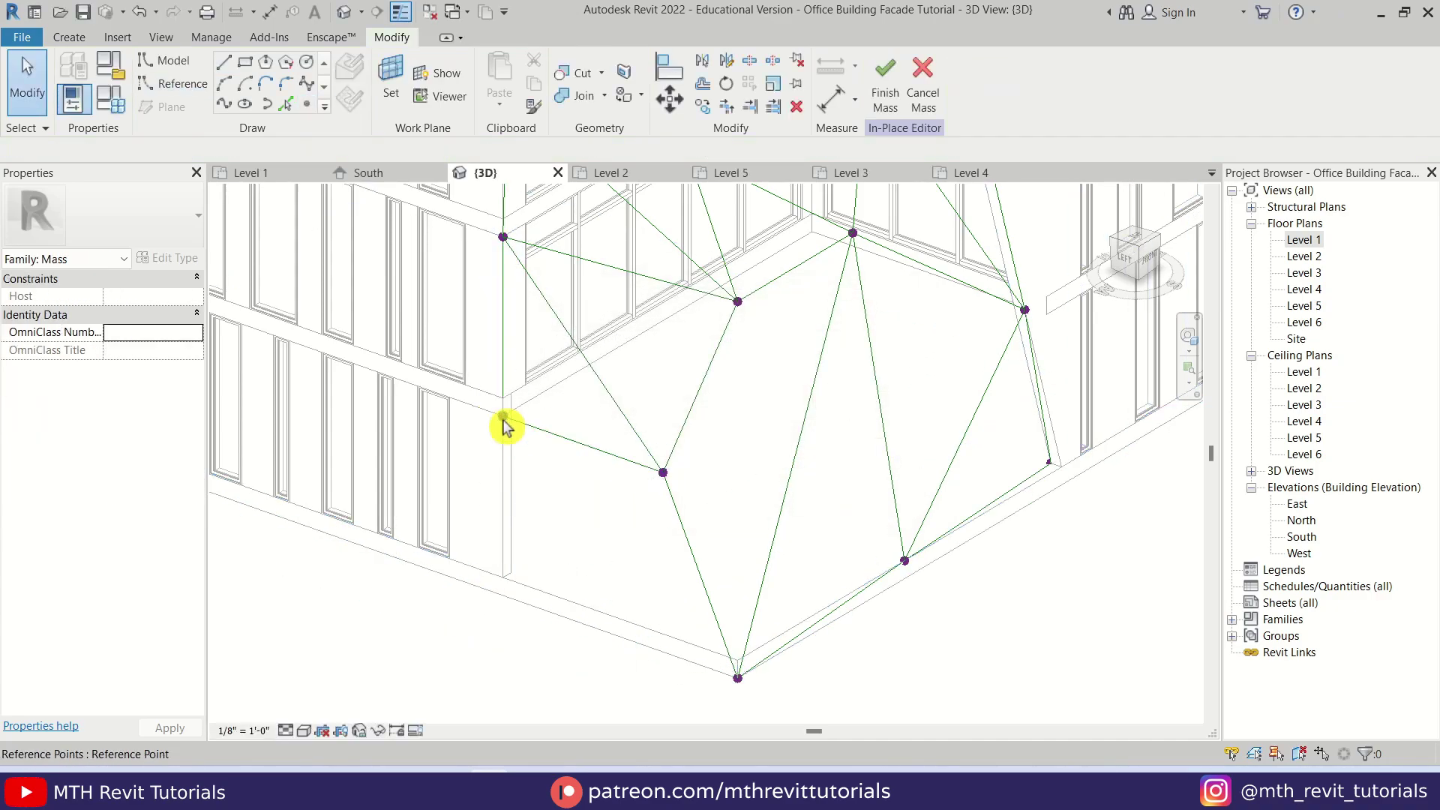
# Copy the side wall's Level 2 reference point straight down to the bottom edge of the ground slab.
pyautogui.click(503, 420)
pyautogui.scroll(-5, 668, 323)
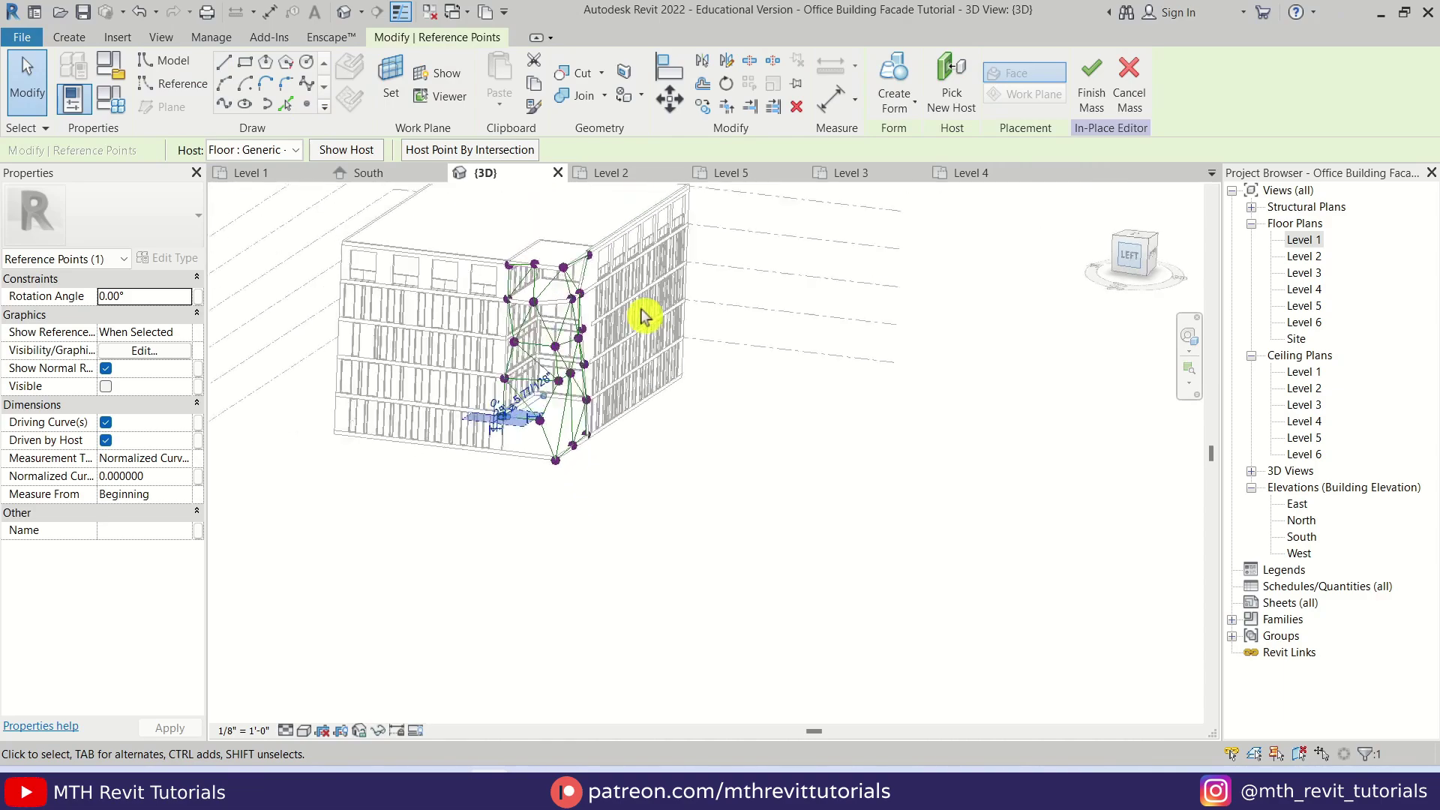
pyautogui.click(702, 107)
pyautogui.scroll(10, 731, 499)
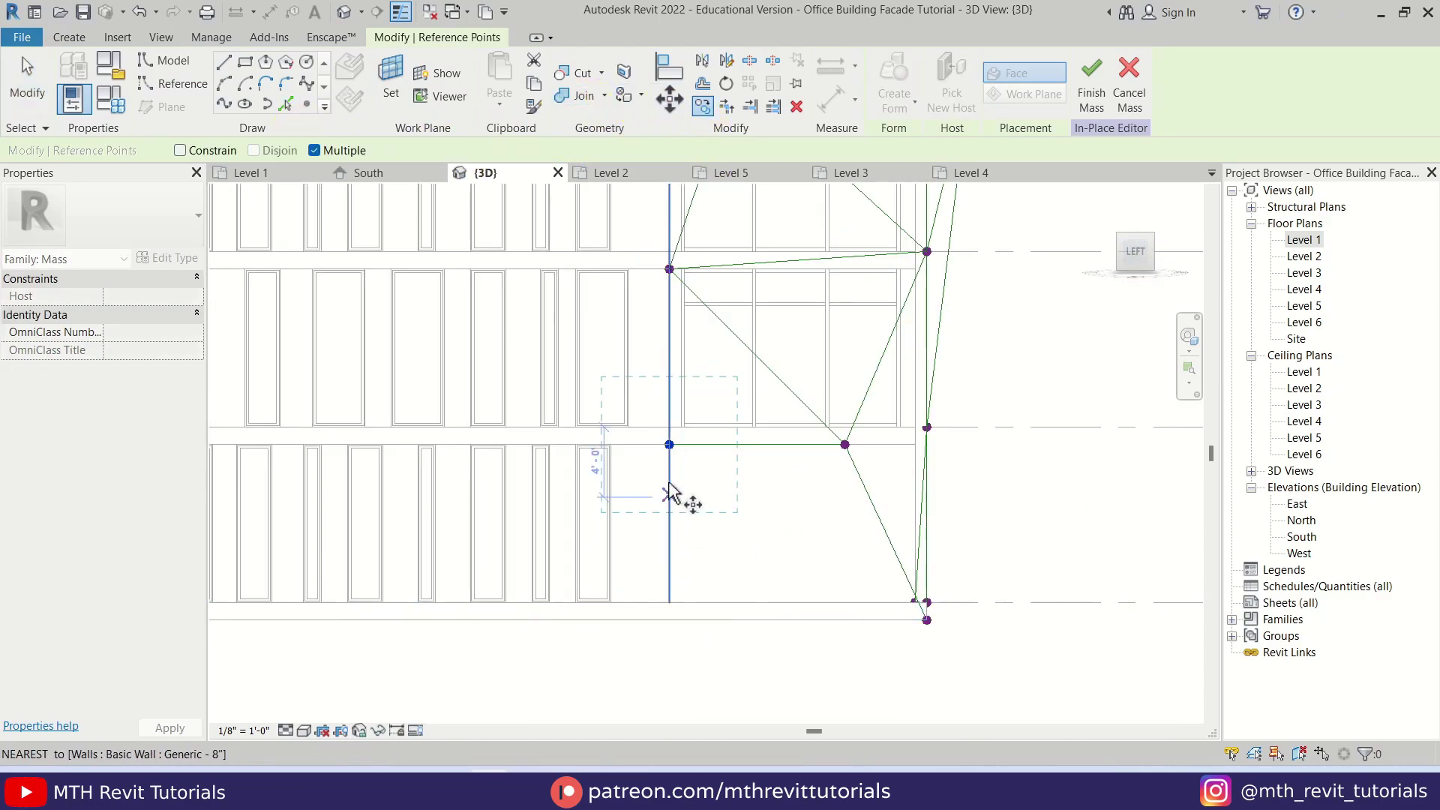
pyautogui.click(669, 445)
pyautogui.click(669, 620)
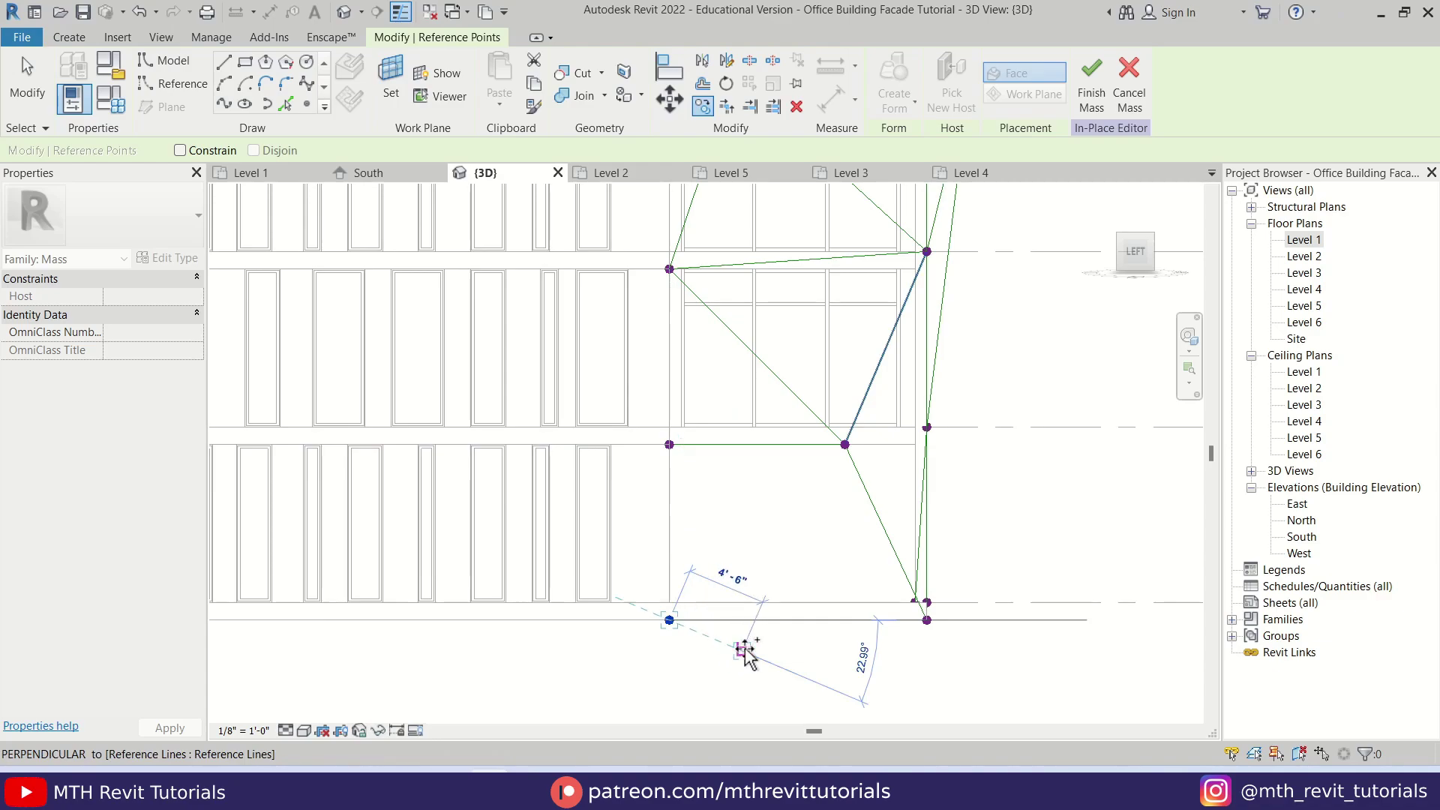
pyautogui.press('Escape')
pyautogui.keyDown('shift'); pyautogui.moveTo(788, 585); pyautogui.dragTo(757, 630, button='middle'); pyautogui.keyUp('shift')
pyautogui.click(705, 600)
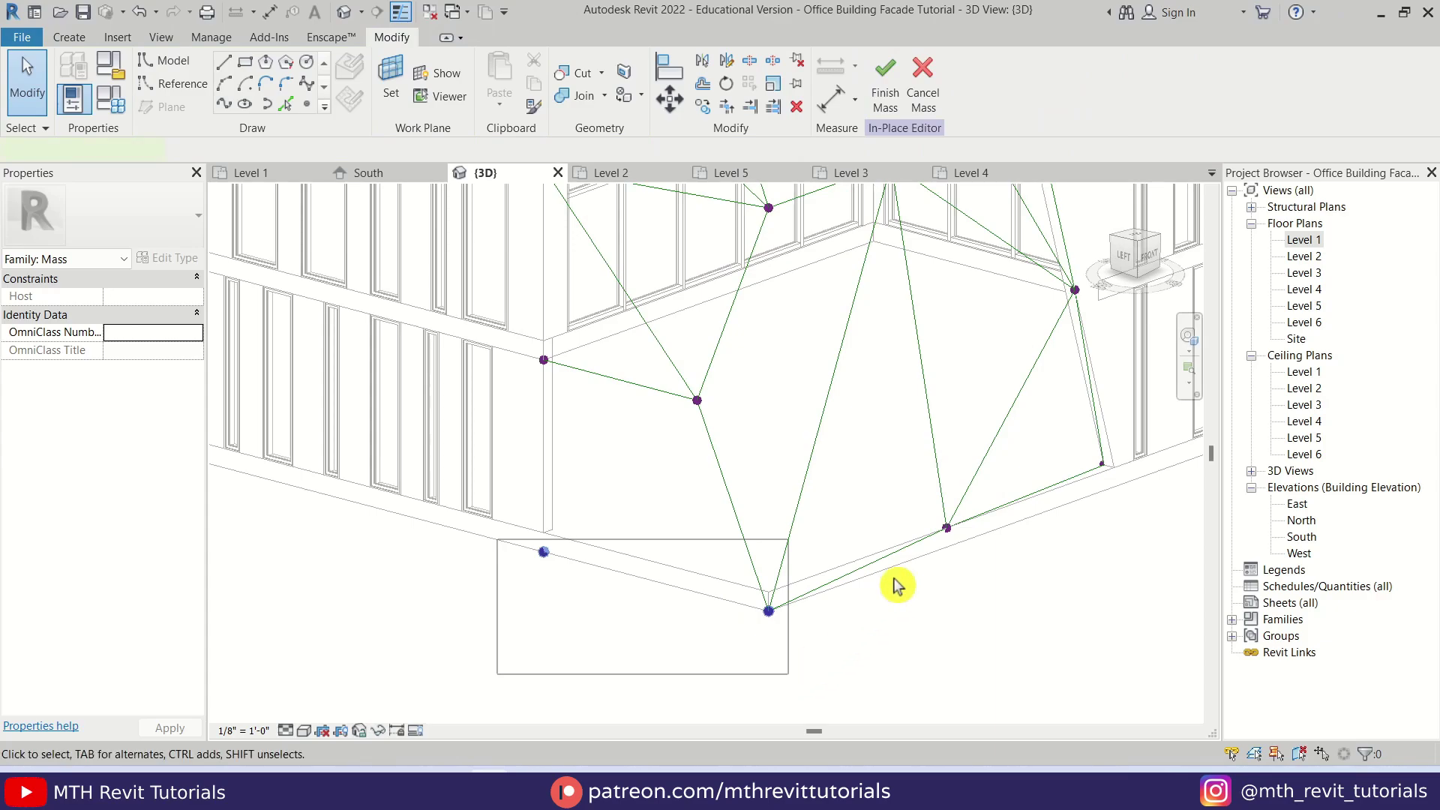
# Move the copied base point and the ground slab's corner point straight up to the slab's top edge.
pyautogui.moveTo(497, 540); pyautogui.dragTo(788, 674)
pyautogui.click(1124, 255)
pyautogui.scroll(5, 701, 480)
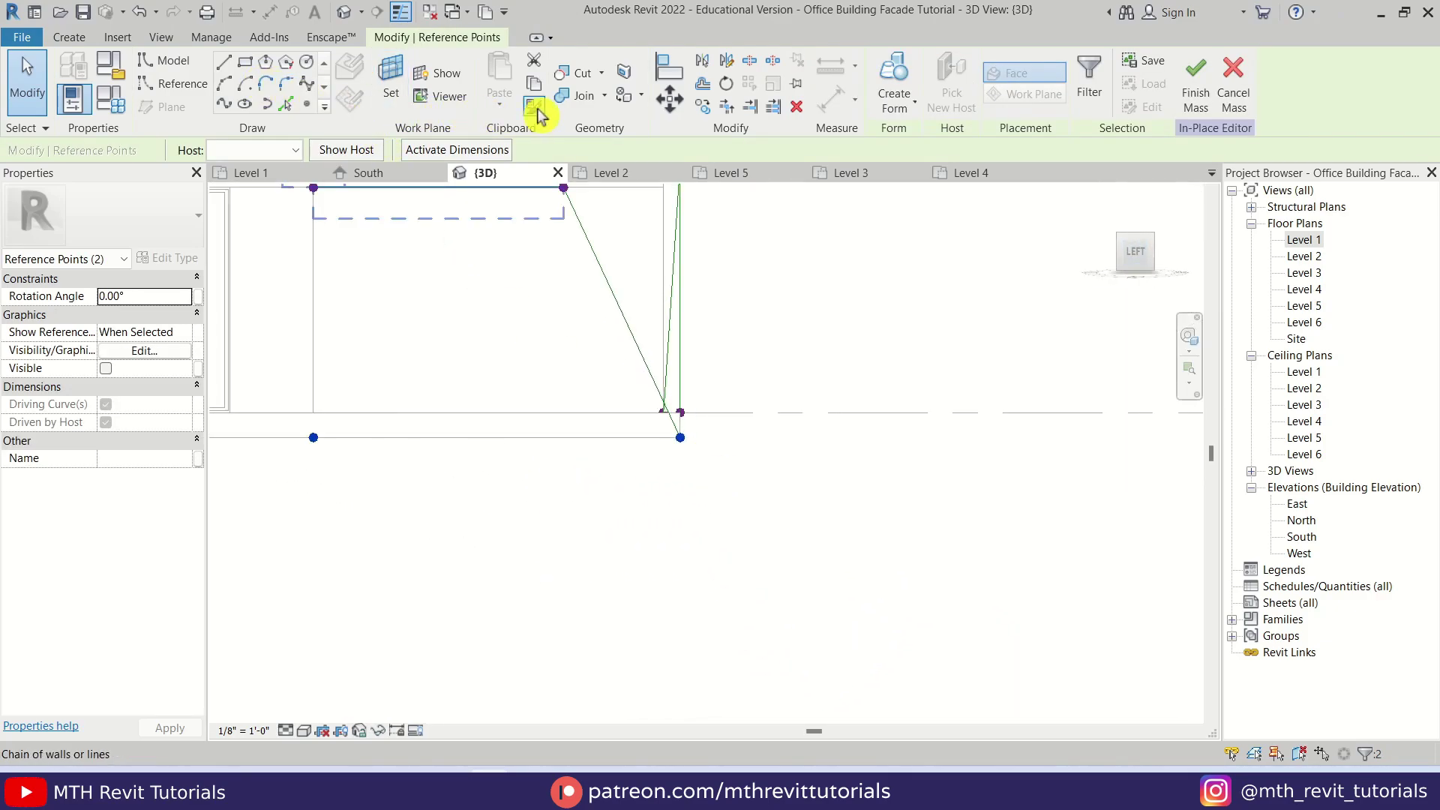
pyautogui.click(663, 108)
pyautogui.scroll(1, 713, 506)
pyautogui.scroll(1, 254, 400)
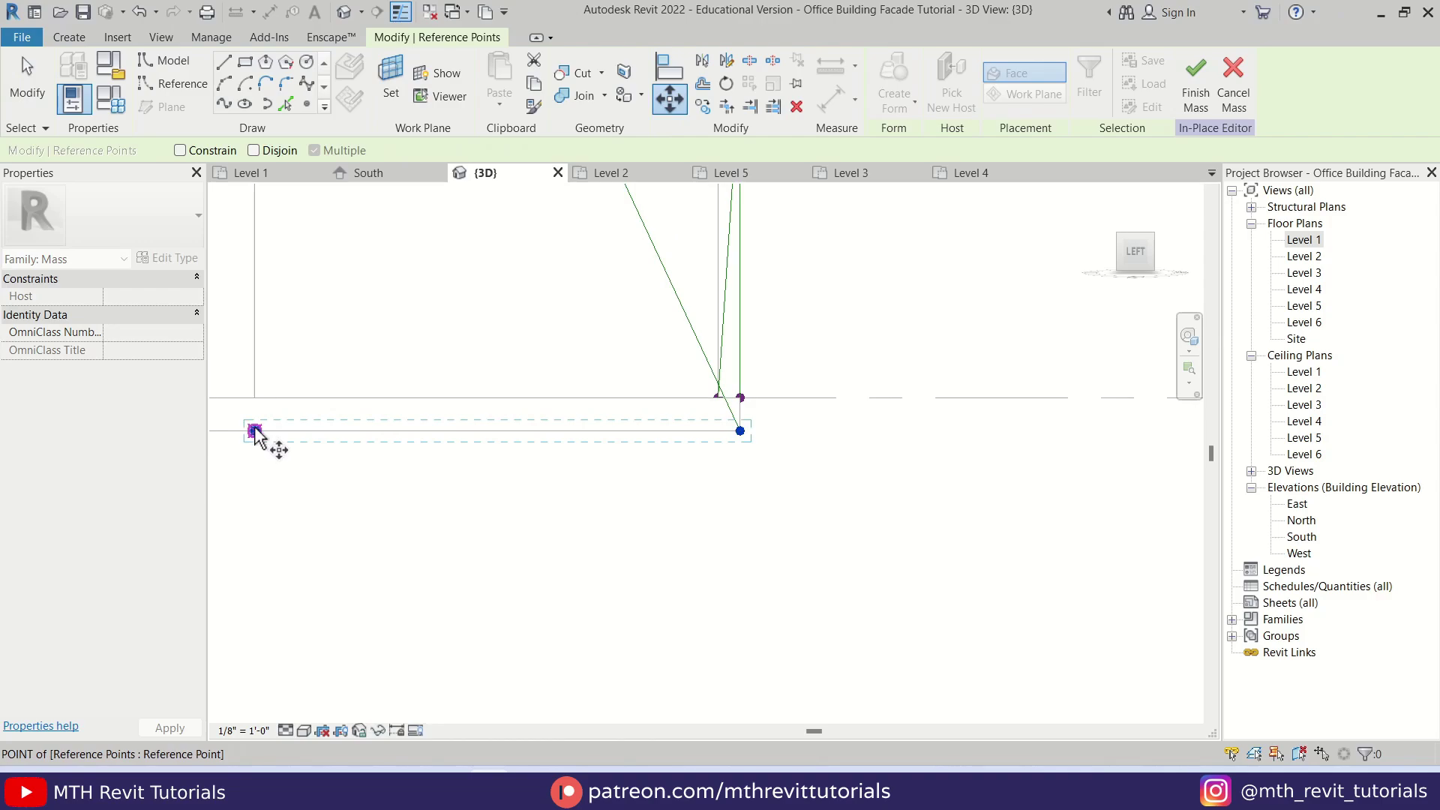
pyautogui.click(250, 391)
pyautogui.keyDown('shift'); pyautogui.moveTo(784, 515); pyautogui.dragTo(689, 615, button='middle'); pyautogui.keyUp('shift')
pyautogui.click(688, 615)
pyautogui.scroll(-3, 688, 616)
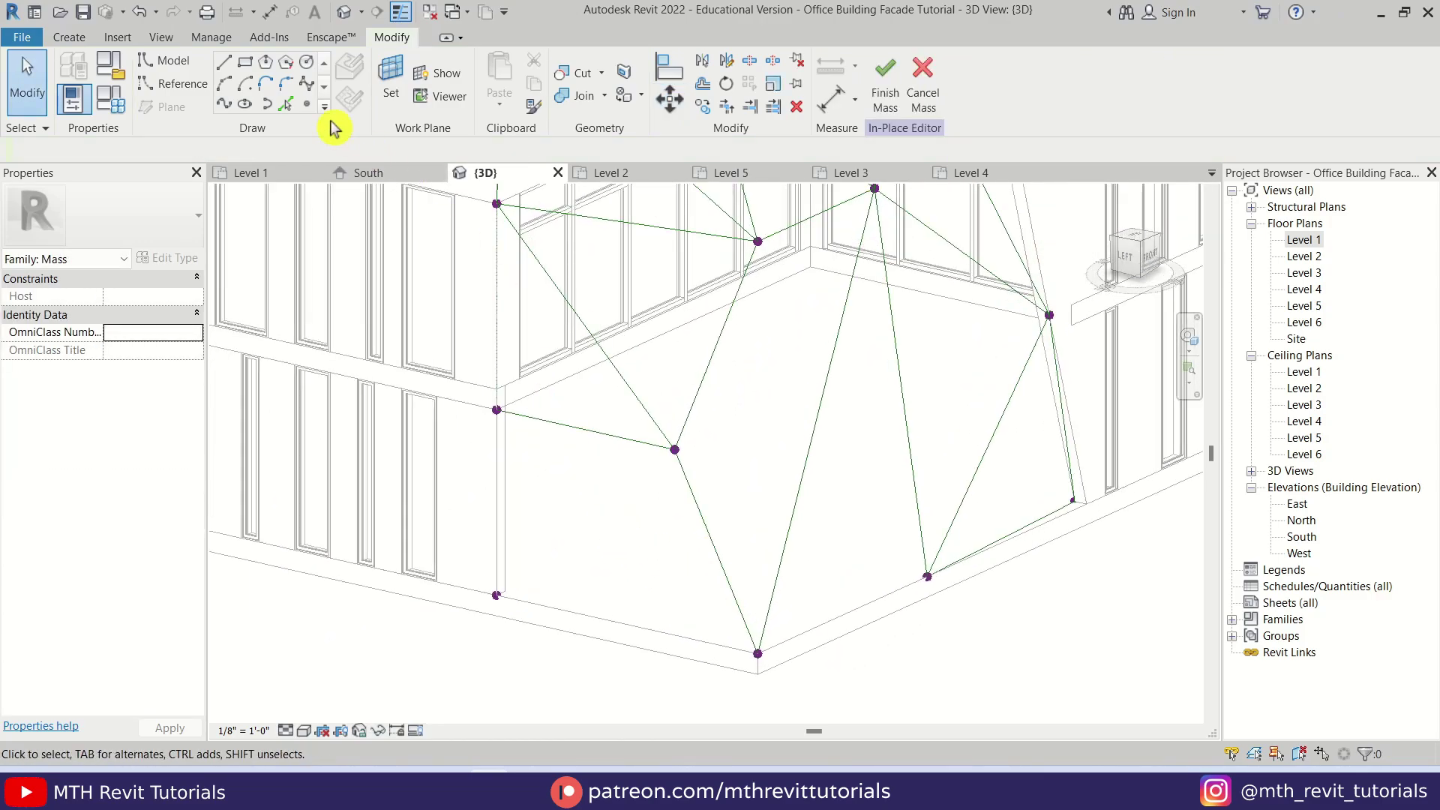
# Draw reference lines from the side wall's Level 2 point down to its base point and on to the ground slab's corner point.
pyautogui.click(173, 85)
pyautogui.click(497, 410)
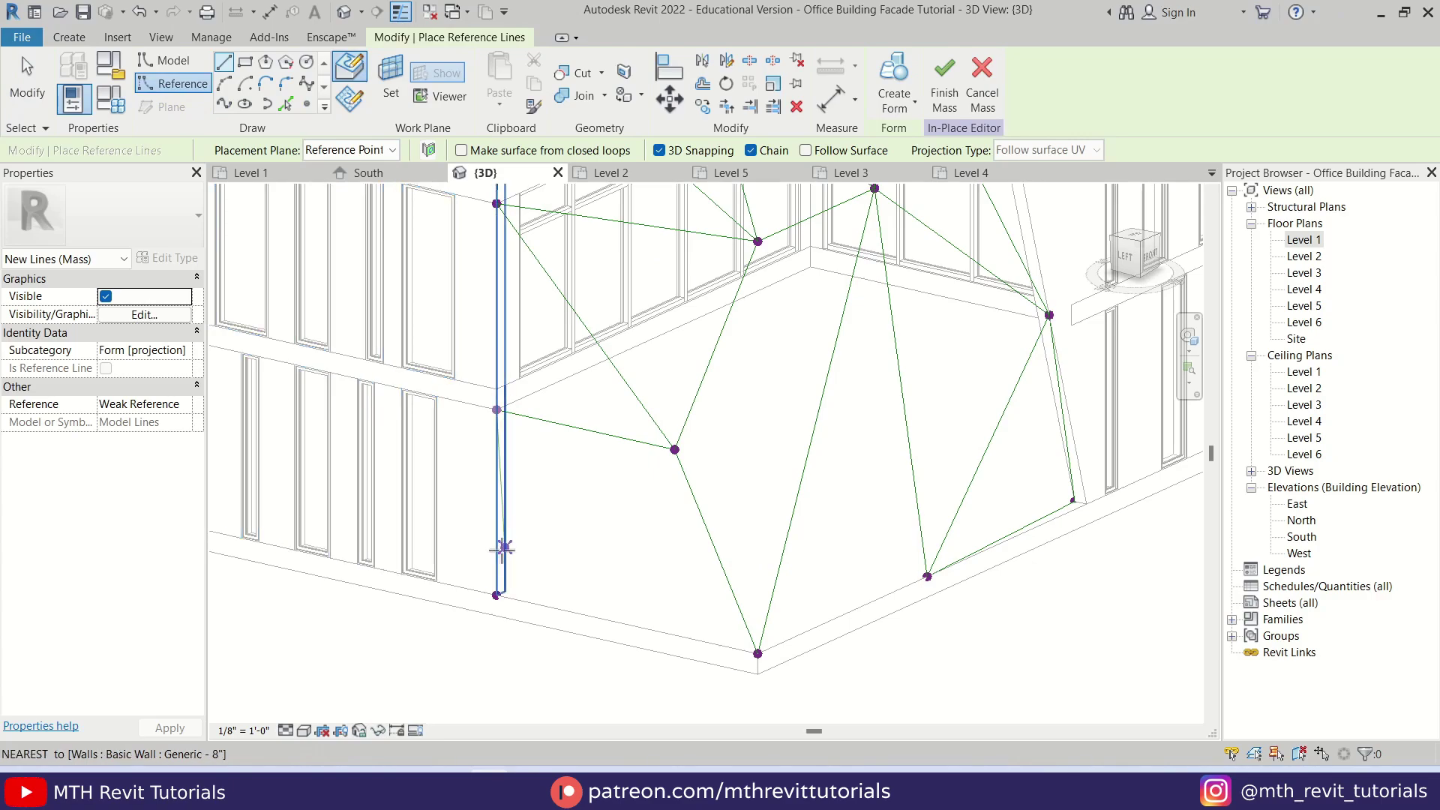
pyautogui.click(757, 653)
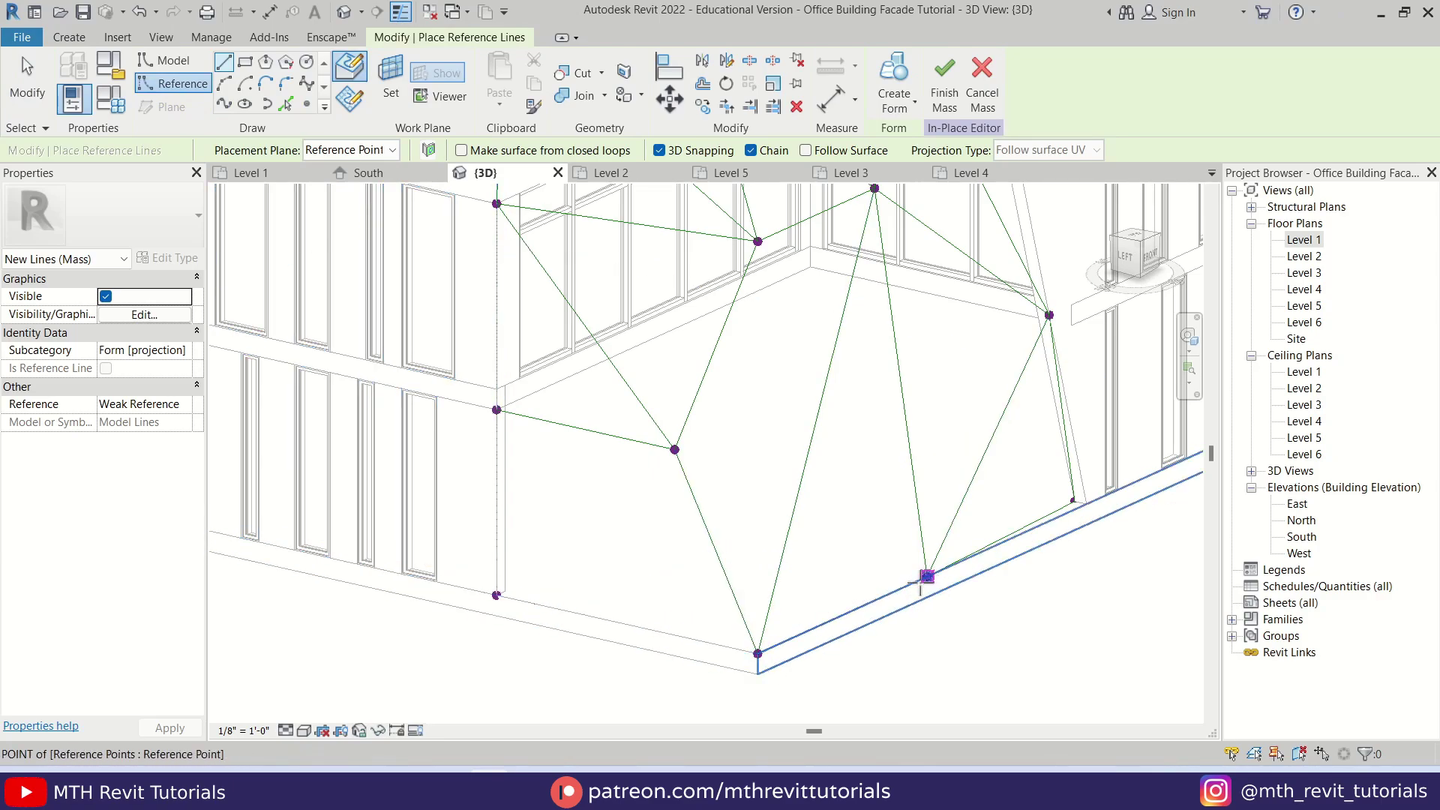
pyautogui.press('Escape')
pyautogui.press('Escape')
pyautogui.scroll(-3, 792, 594)
pyautogui.moveTo(877, 482); pyautogui.dragTo(875, 632, button='middle')
pyautogui.keyDown('shift'); pyautogui.moveTo(973, 590); pyautogui.dragTo(1105, 520, button='middle'); pyautogui.keyUp('shift')
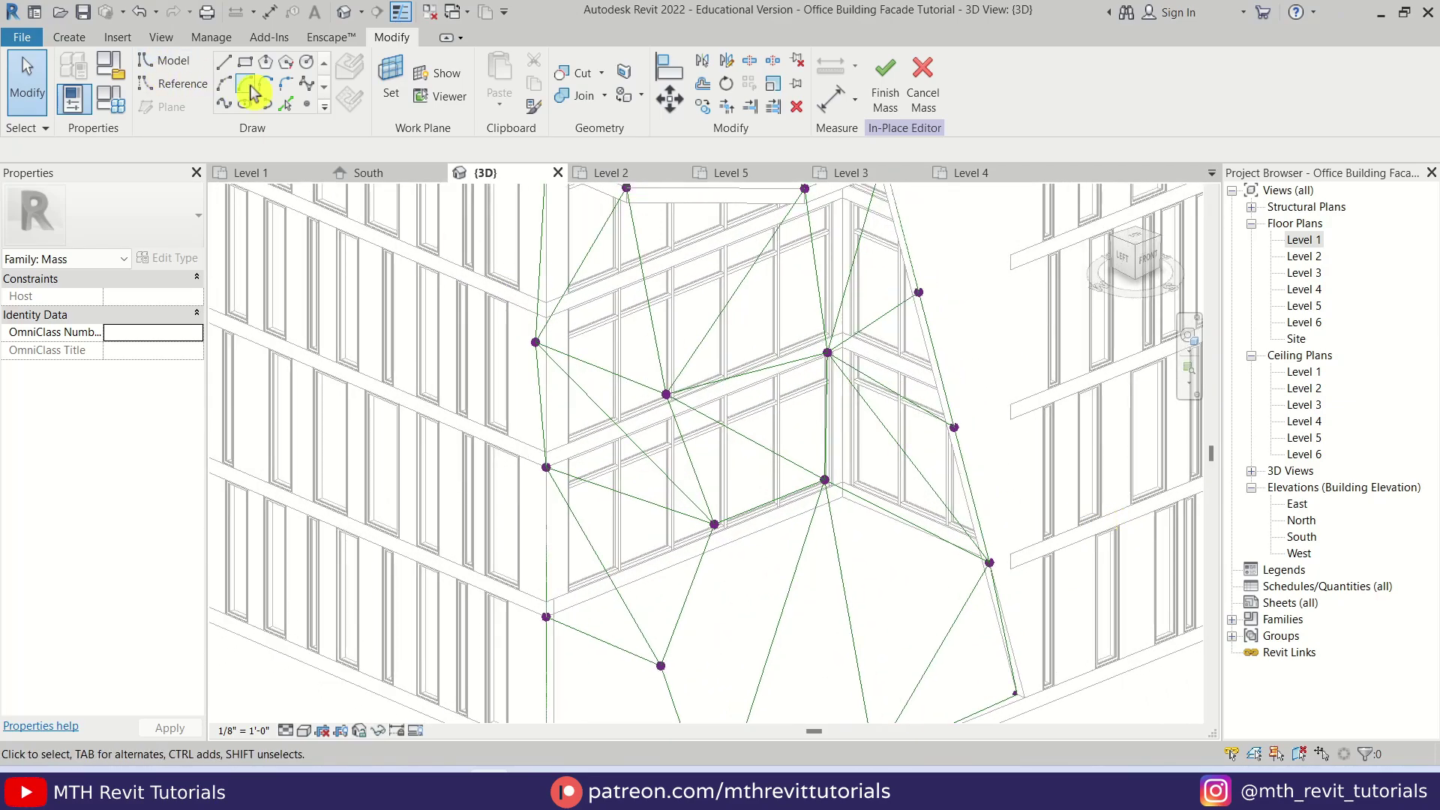
# Draw the remaining reference lines between the points along the slanted wall's edge.
pyautogui.click(182, 83)
pyautogui.keyDown('shift'); pyautogui.moveTo(951, 482); pyautogui.dragTo(982, 578, button='middle'); pyautogui.keyUp('shift')
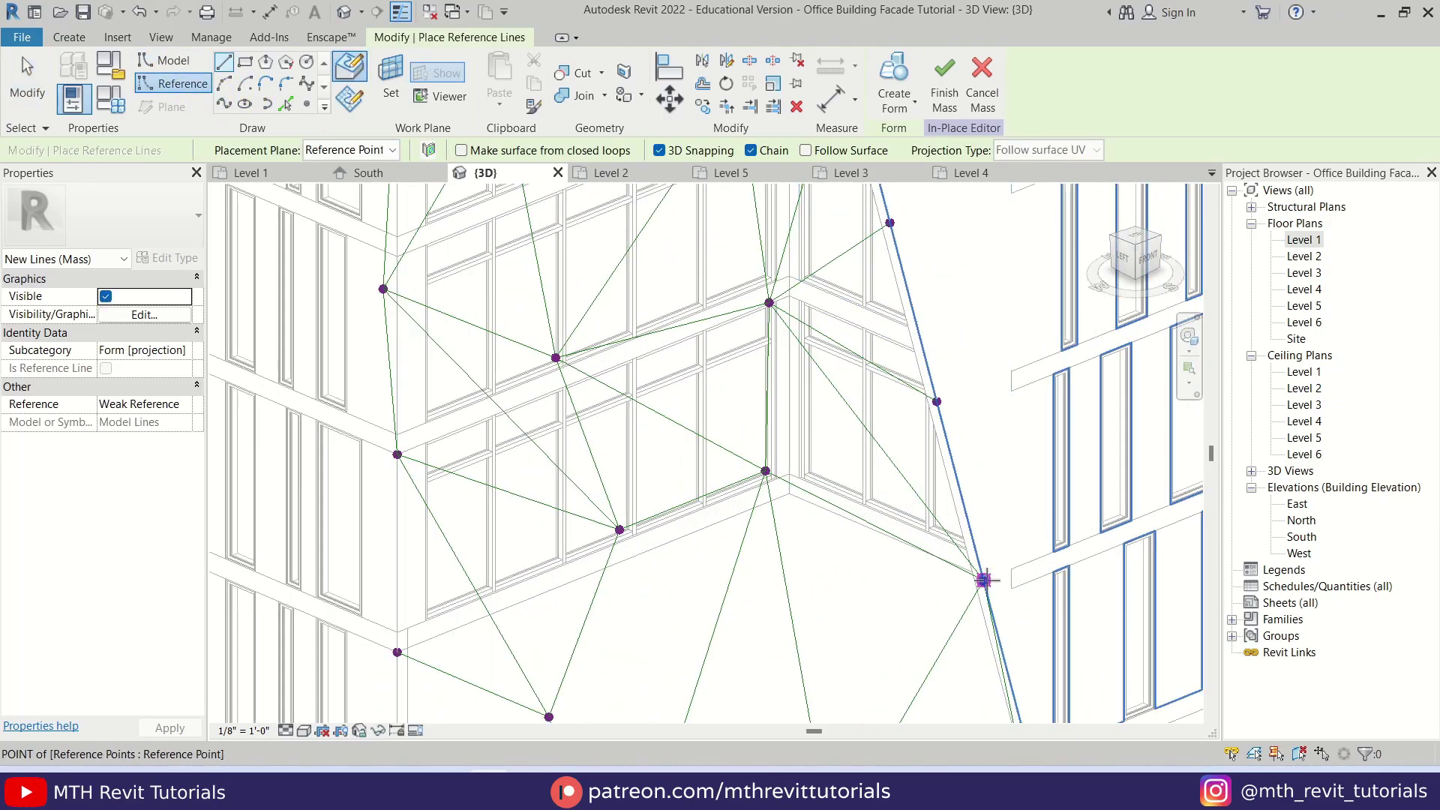
pyautogui.moveTo(923, 392); pyautogui.dragTo(915, 484, button='middle')
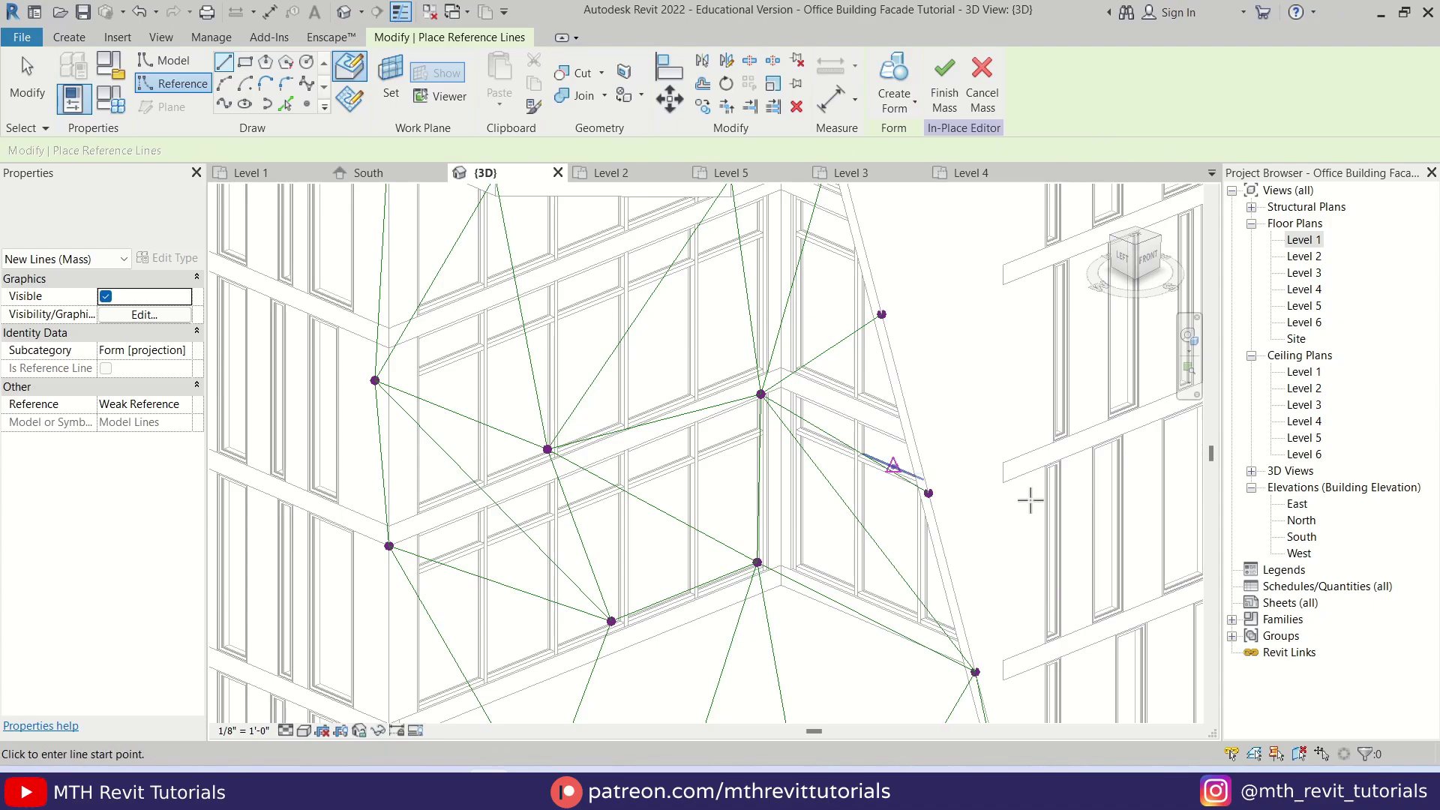
pyautogui.press('Escape')
pyautogui.scroll(4, 910, 425)
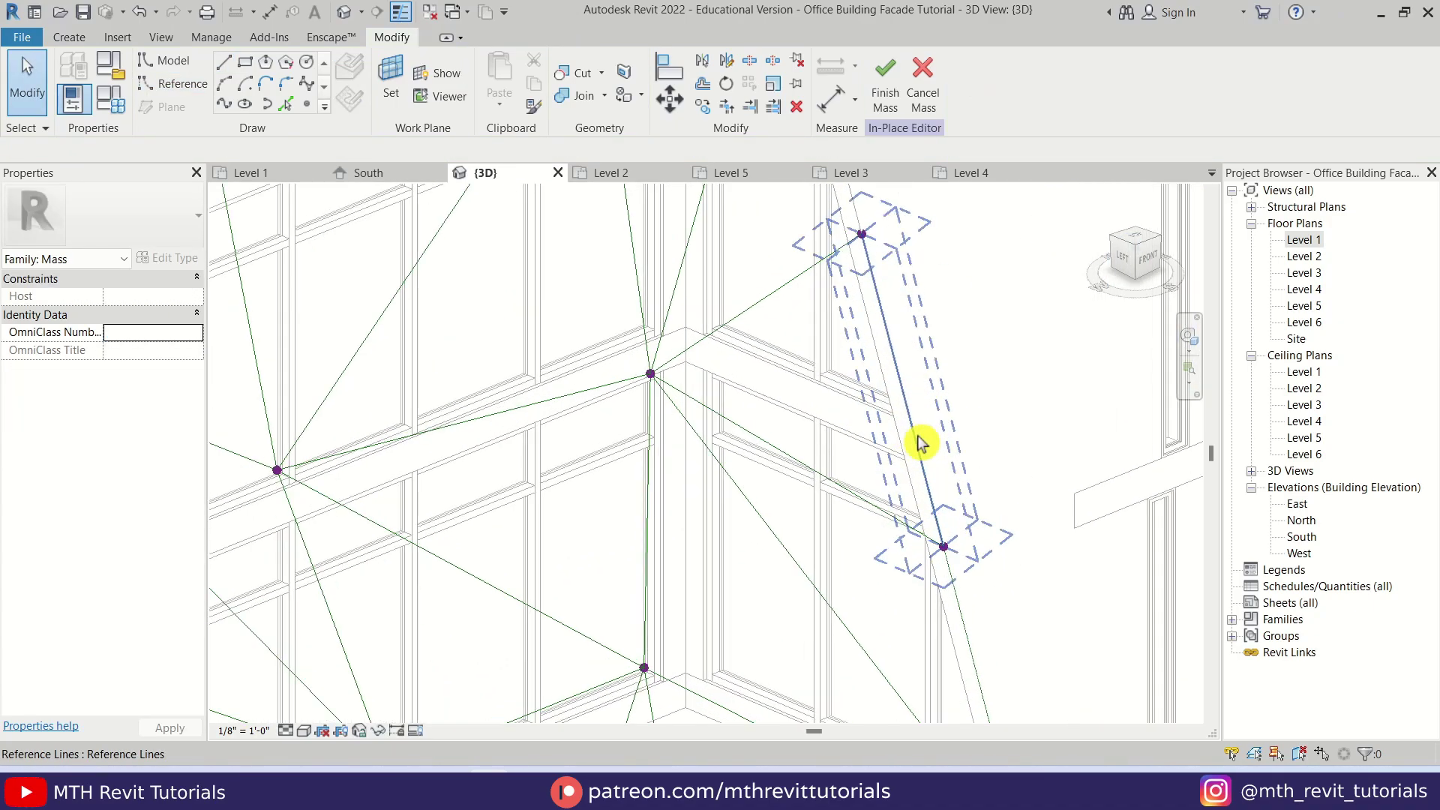
# Examine the reference line network around the building corner for missing connections between the points.
pyautogui.scroll(-3, 913, 438)
pyautogui.scroll(-3, 881, 488)
pyautogui.keyDown('shift'); pyautogui.moveTo(835, 505); pyautogui.dragTo(878, 585, button='middle'); pyautogui.keyUp('shift')
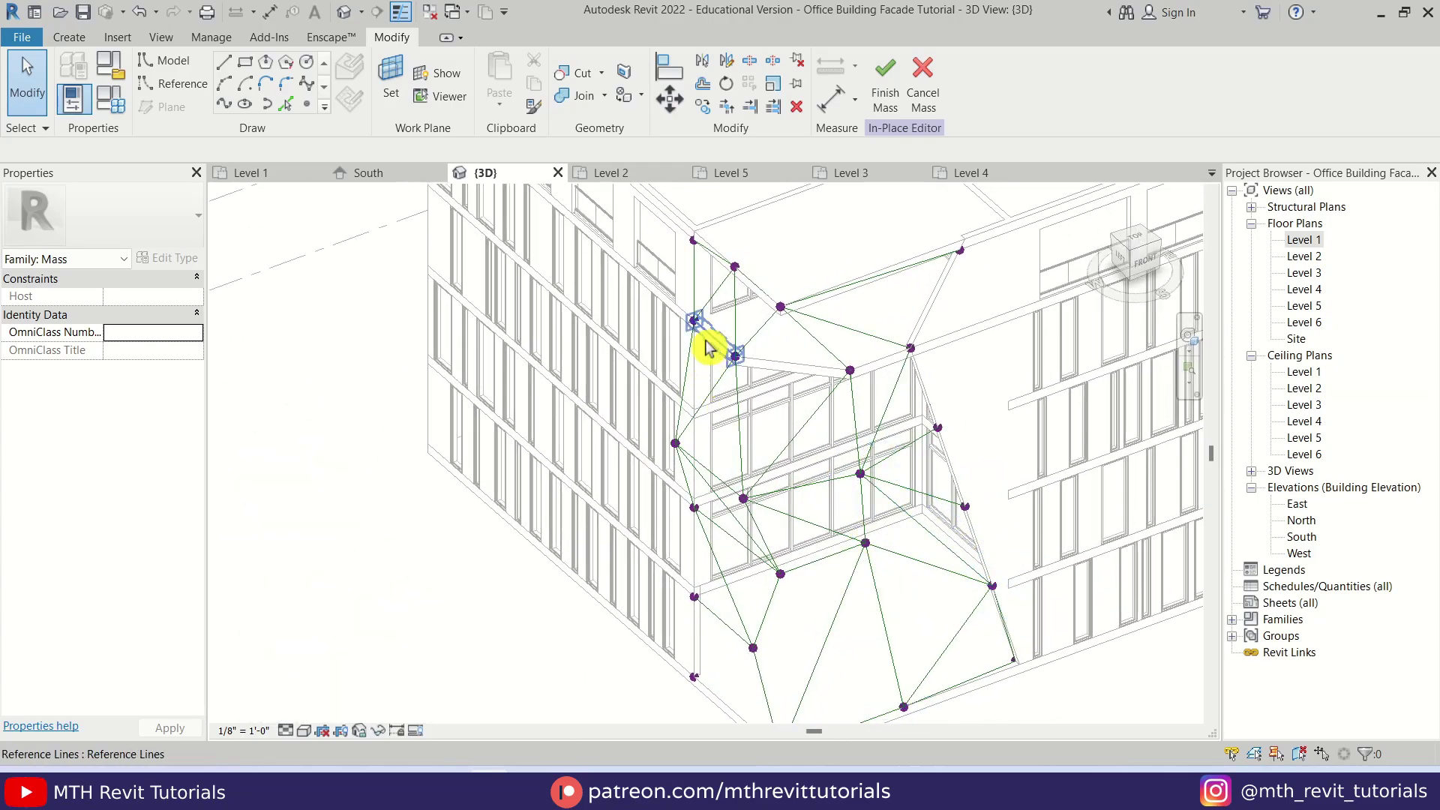
pyautogui.keyDown('shift'); pyautogui.moveTo(787, 454); pyautogui.dragTo(682, 601, button='middle'); pyautogui.keyUp('shift')
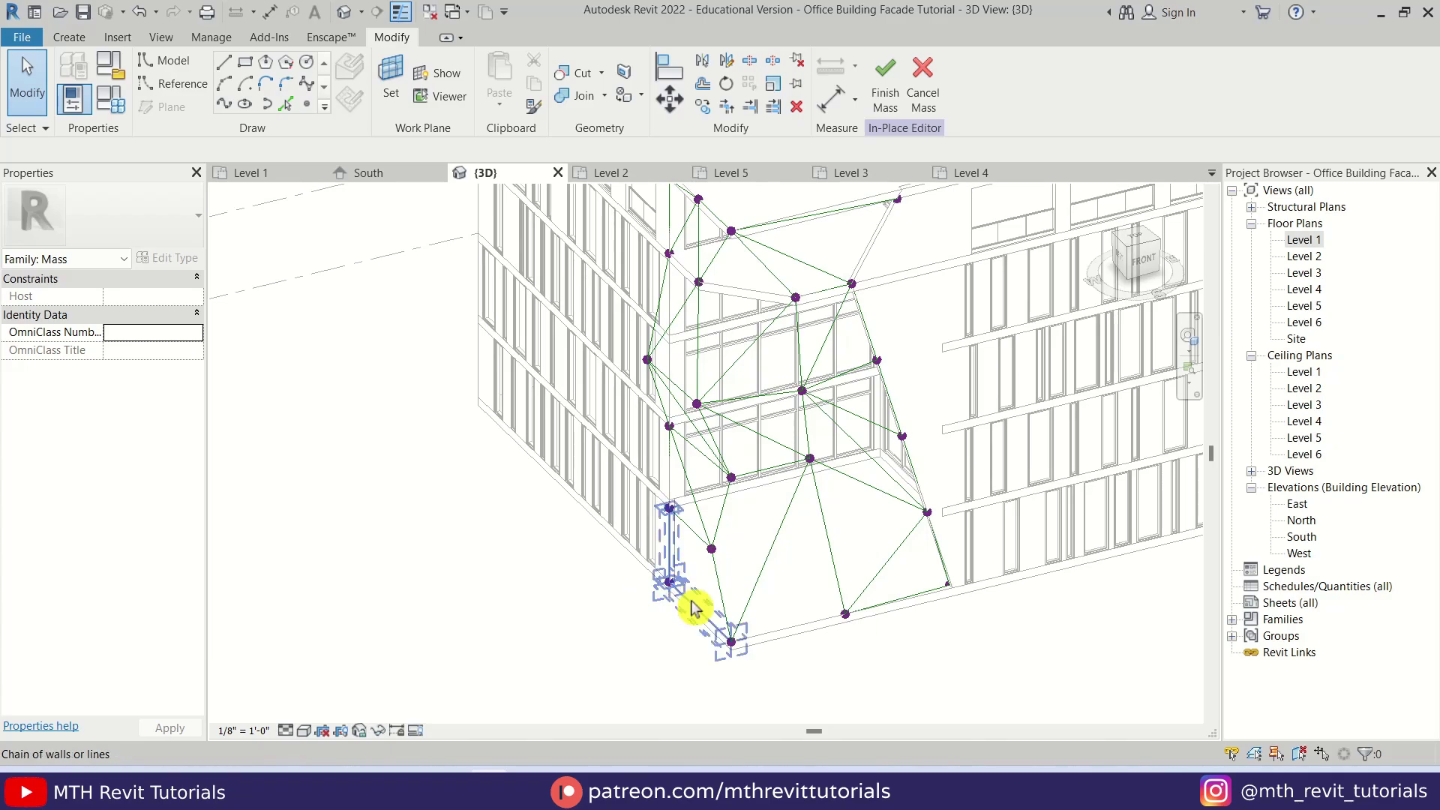
pyautogui.scroll(2, 743, 658)
pyautogui.scroll(1, 775, 508)
pyautogui.moveTo(775, 507)
pyautogui.keyDown('shift'); pyautogui.mouseDown(button='middle')
pyautogui.moveTo(829, 594)
pyautogui.moveTo(839, 537)
pyautogui.moveTo(733, 555)
pyautogui.moveTo(755, 520)
pyautogui.mouseUp(button='middle'); pyautogui.keyUp('shift')
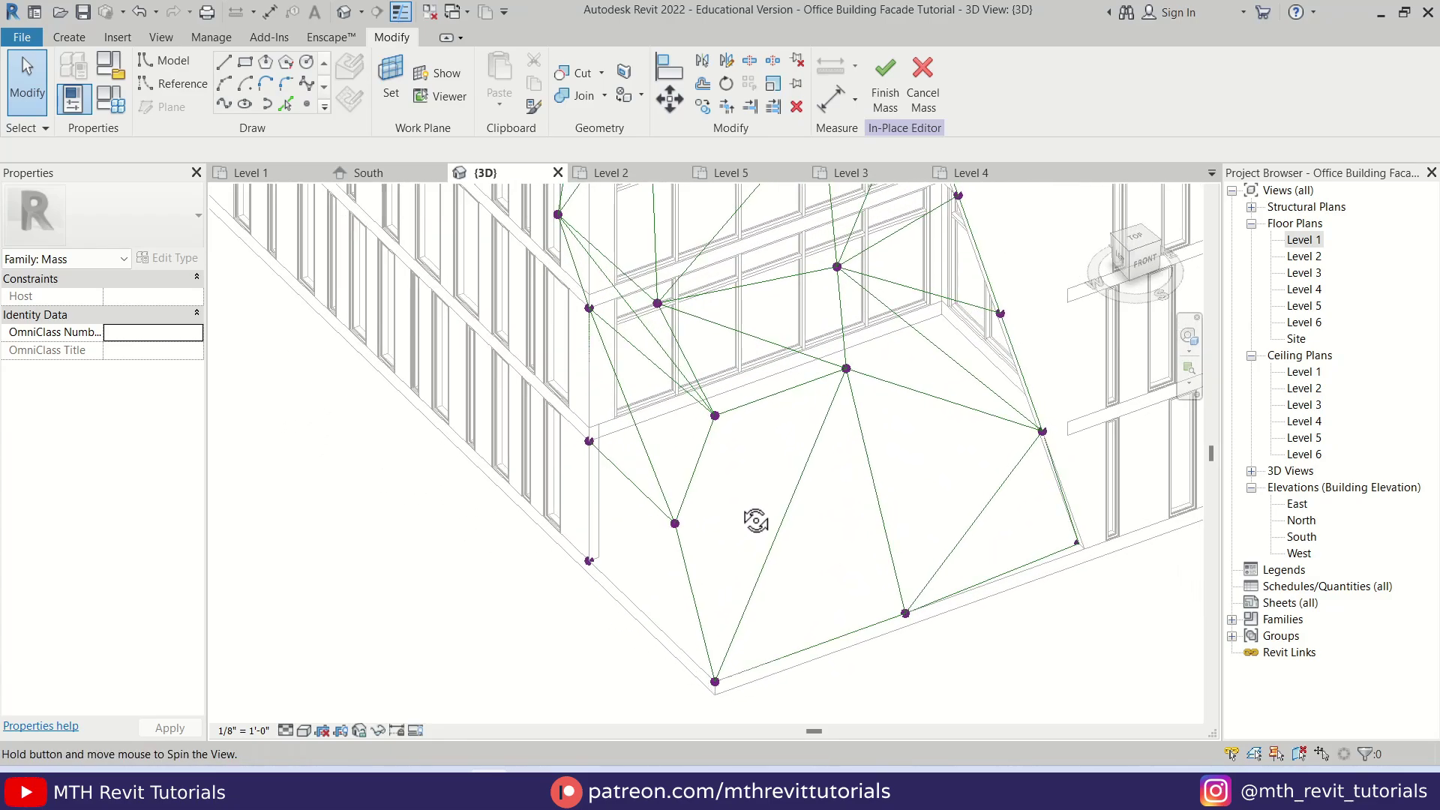
pyautogui.keyDown('shift'); pyautogui.moveTo(868, 469); pyautogui.dragTo(843, 414, button='middle'); pyautogui.keyUp('shift')
# Create a flat triangular form from the three lines joining the farther chamfer point, the slanted wall's Level 5 point and the free point below.
pyautogui.click(855, 484)
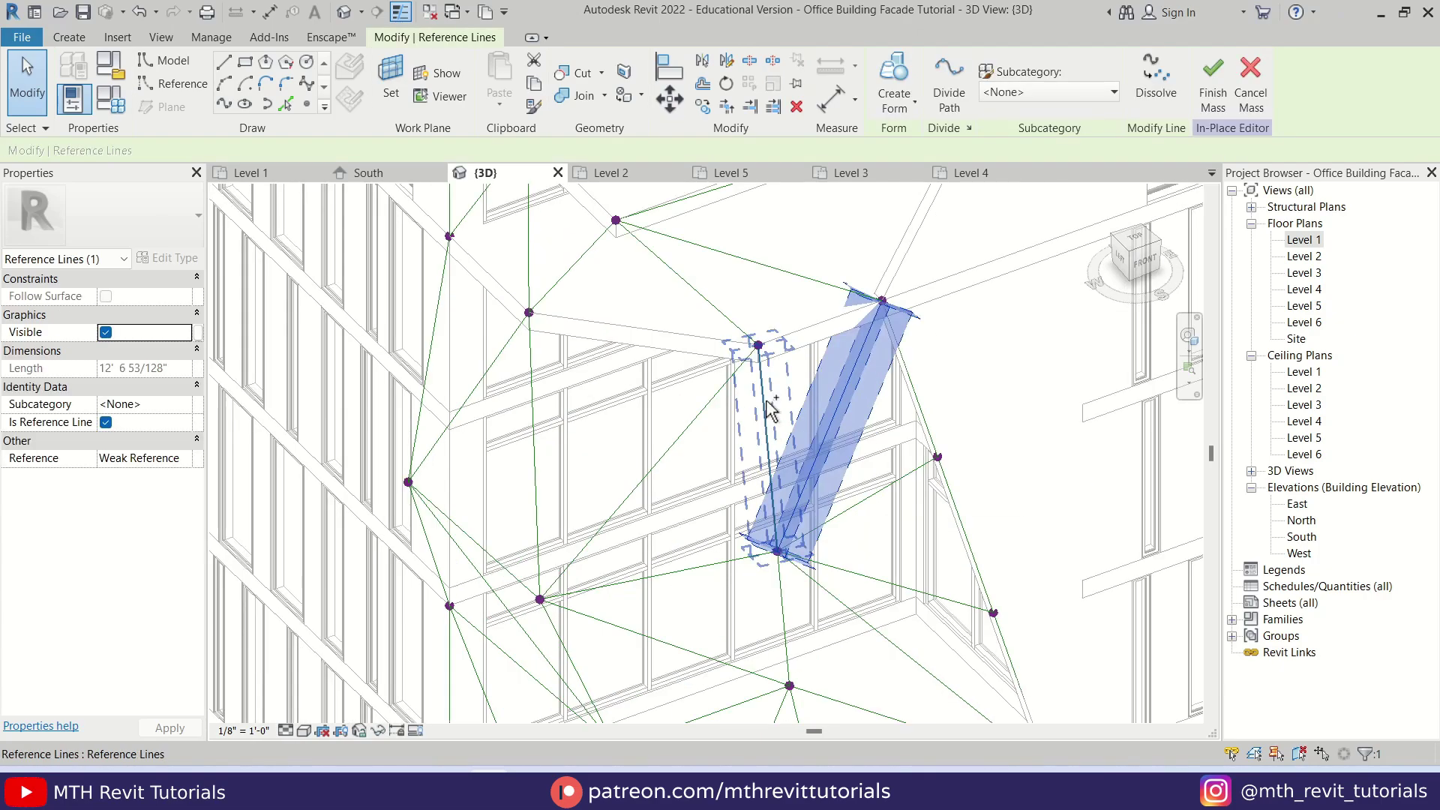
pyautogui.keyDown('ctrl'); pyautogui.click(804, 326); pyautogui.keyUp('ctrl')
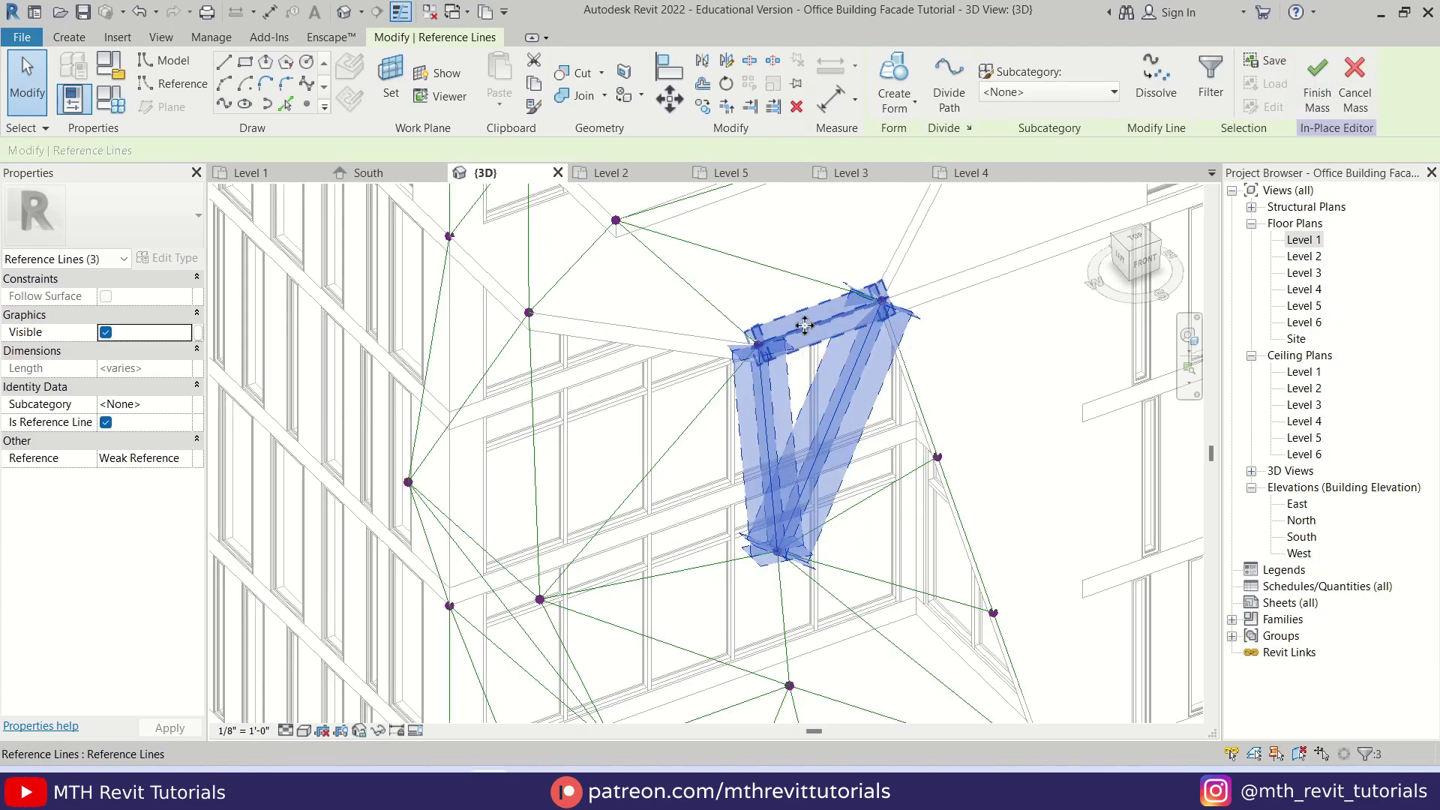
pyautogui.click(894, 103)
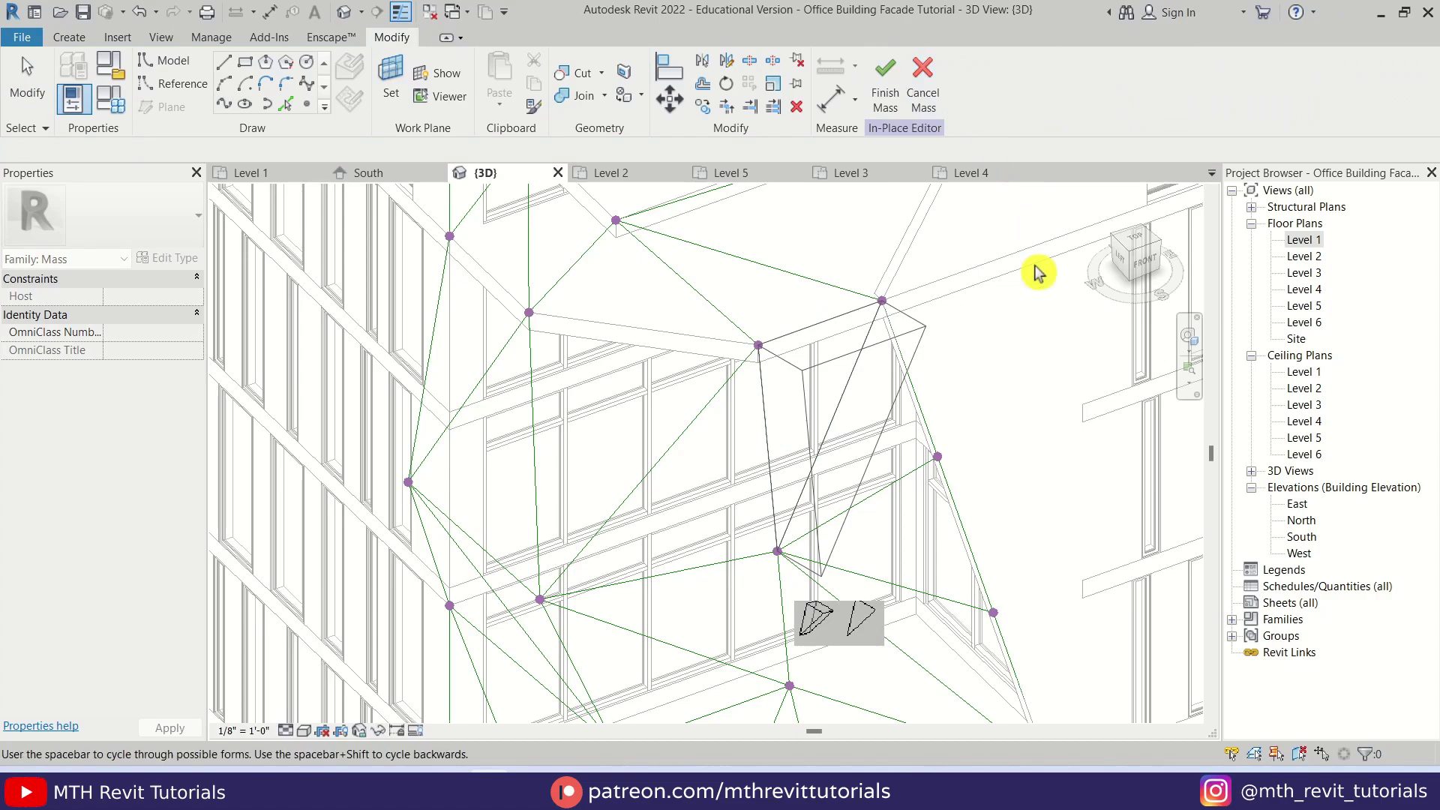
pyautogui.click(868, 636)
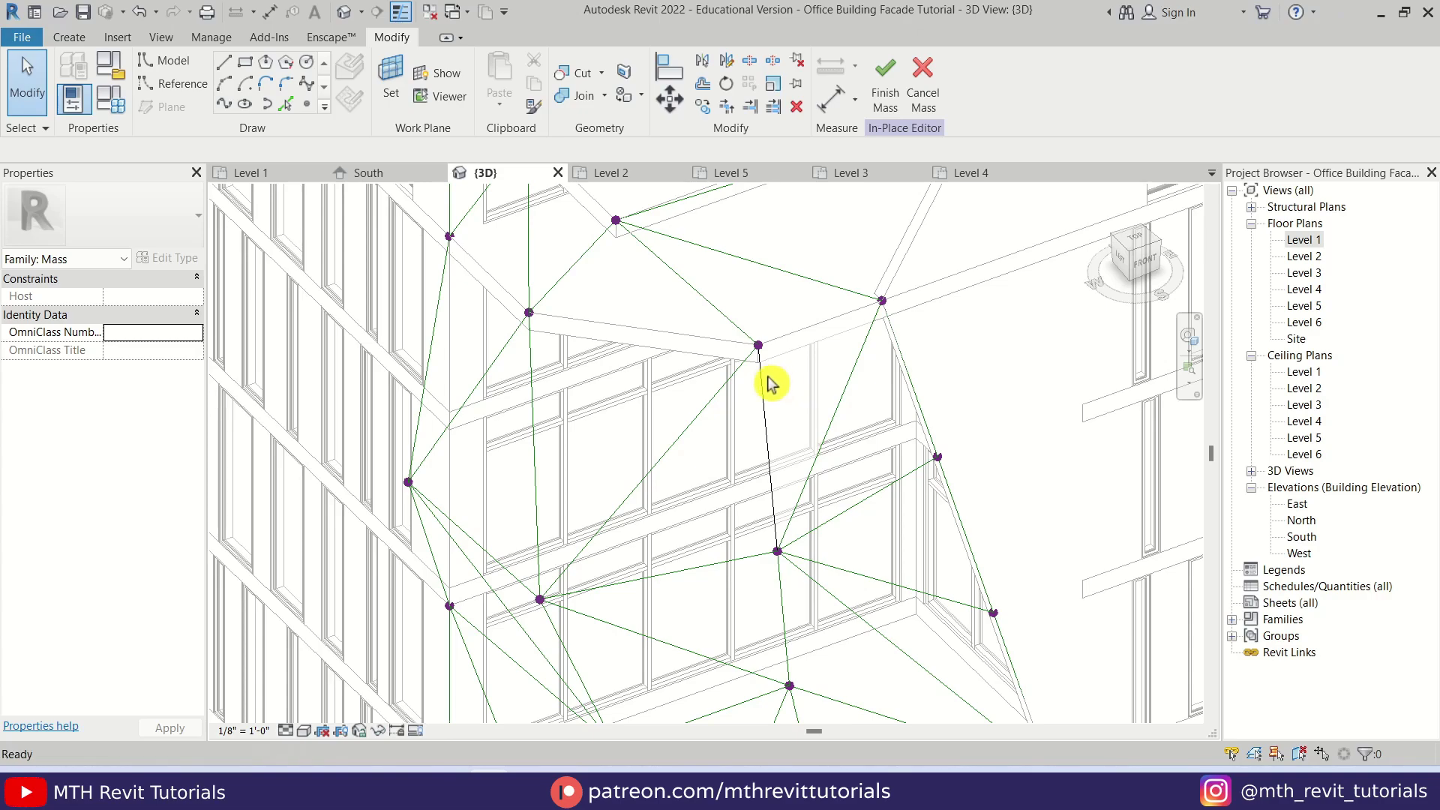
# Show the view in the Shaded style to examine the triangular surface, and switch it back to Hidden Line.
pyautogui.scroll(2, 773, 381)
pyautogui.scroll(-1, 798, 352)
pyautogui.keyDown('shift'); pyautogui.moveTo(890, 541); pyautogui.dragTo(841, 593, button='middle'); pyautogui.keyUp('shift')
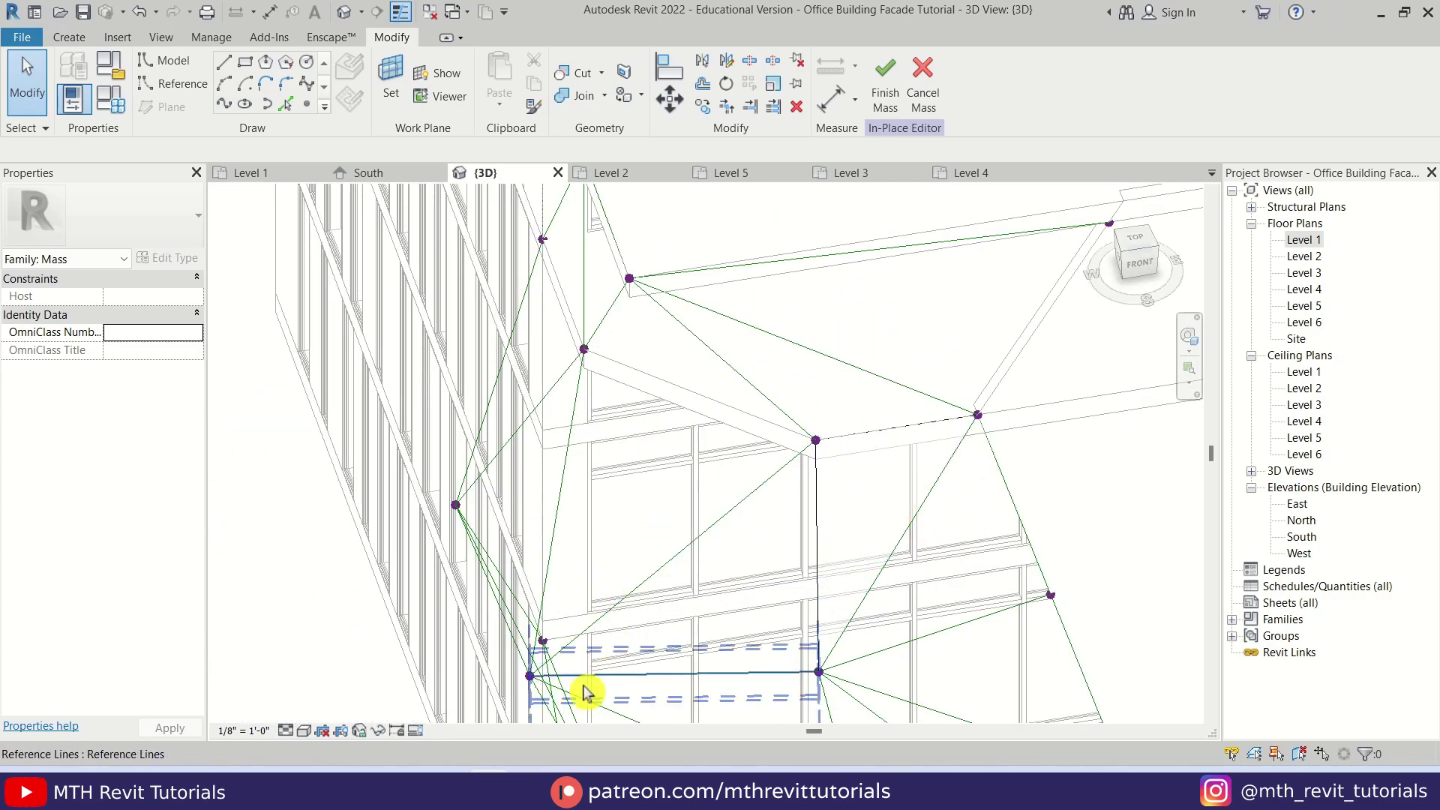
pyautogui.click(305, 731)
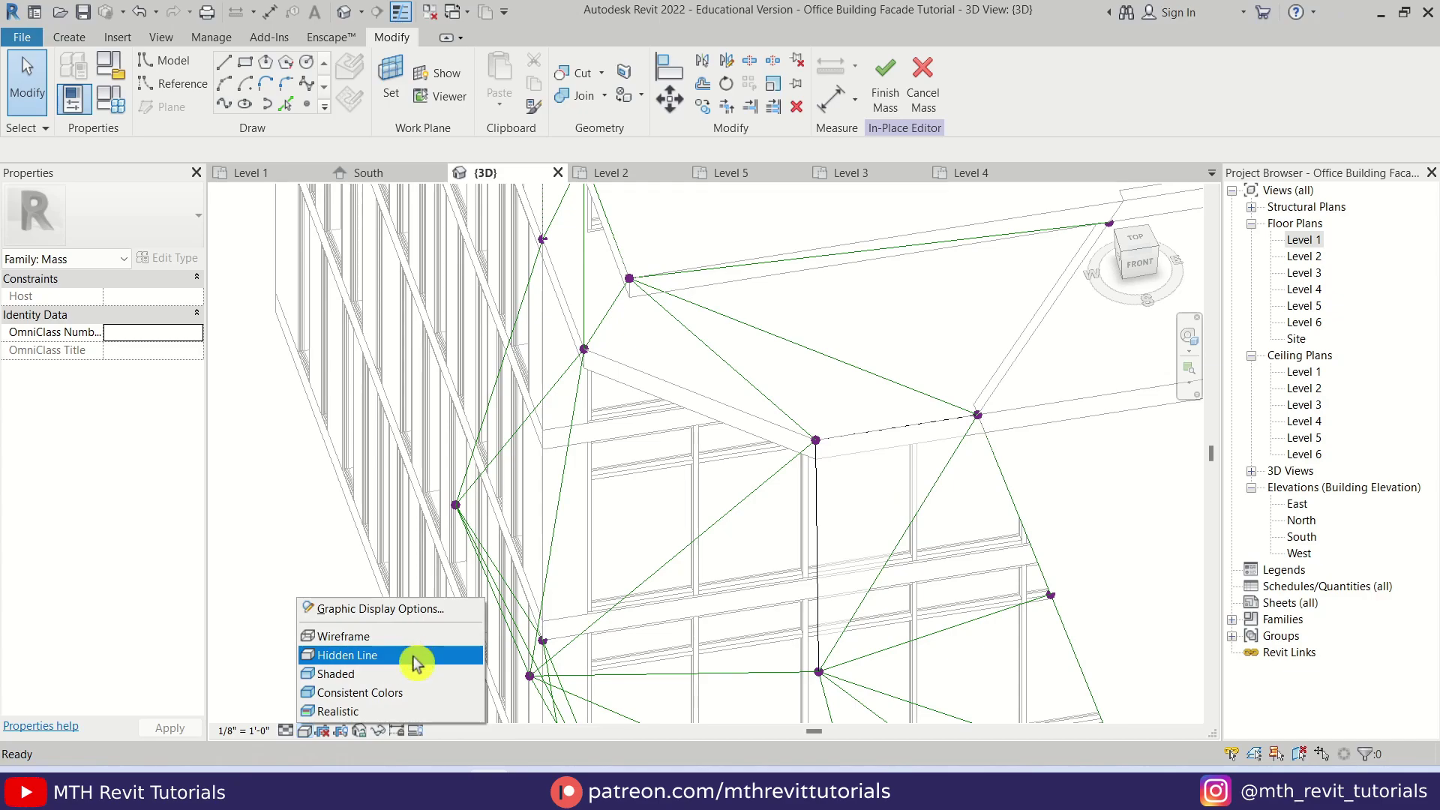
pyautogui.click(419, 682)
pyautogui.moveTo(899, 533)
pyautogui.keyDown('shift'); pyautogui.mouseDown(button='middle')
pyautogui.moveTo(974, 530)
pyautogui.moveTo(795, 381)
pyautogui.mouseUp(button='middle'); pyautogui.keyUp('shift')
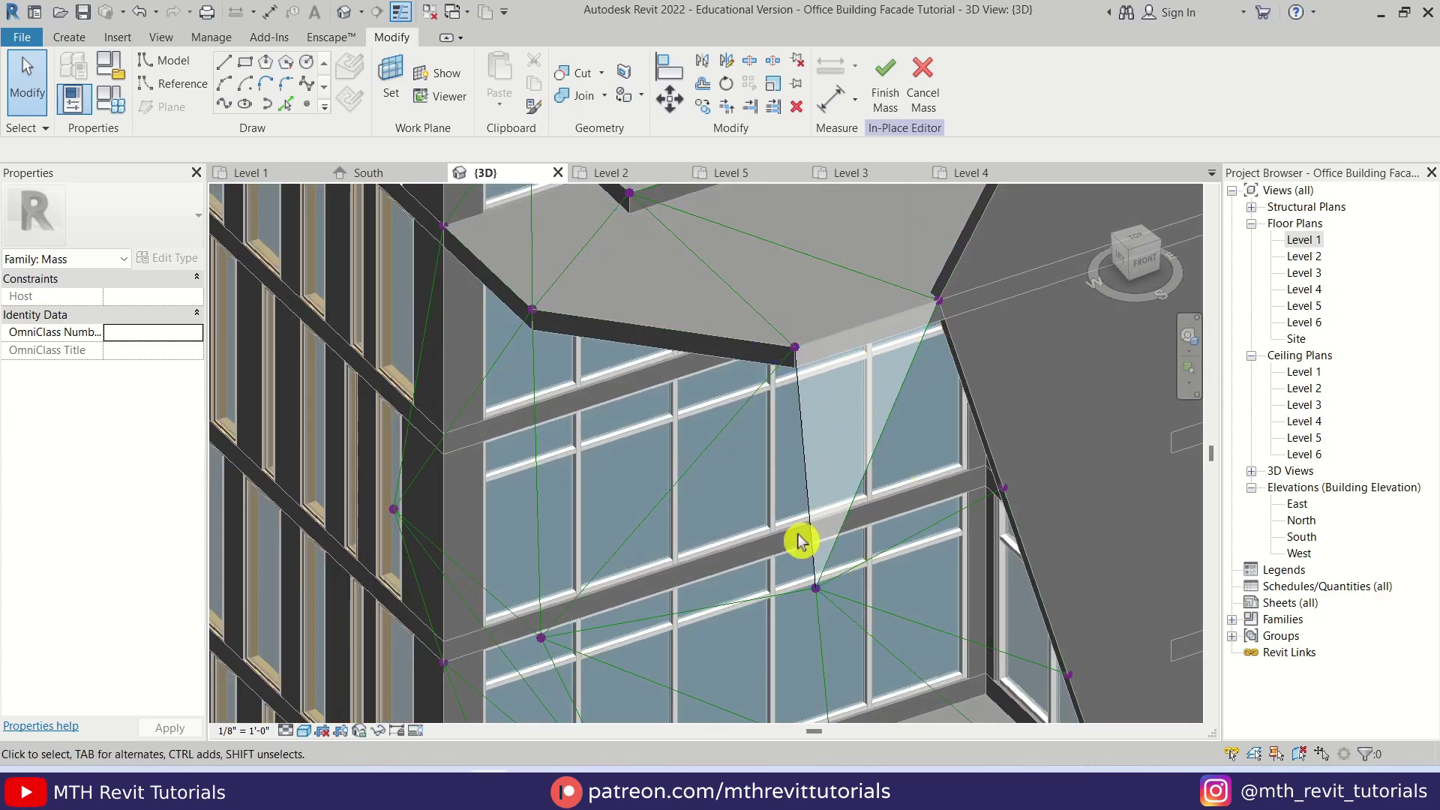
pyautogui.keyDown('shift'); pyautogui.moveTo(888, 488); pyautogui.dragTo(464, 679, button='middle'); pyautogui.keyUp('shift')
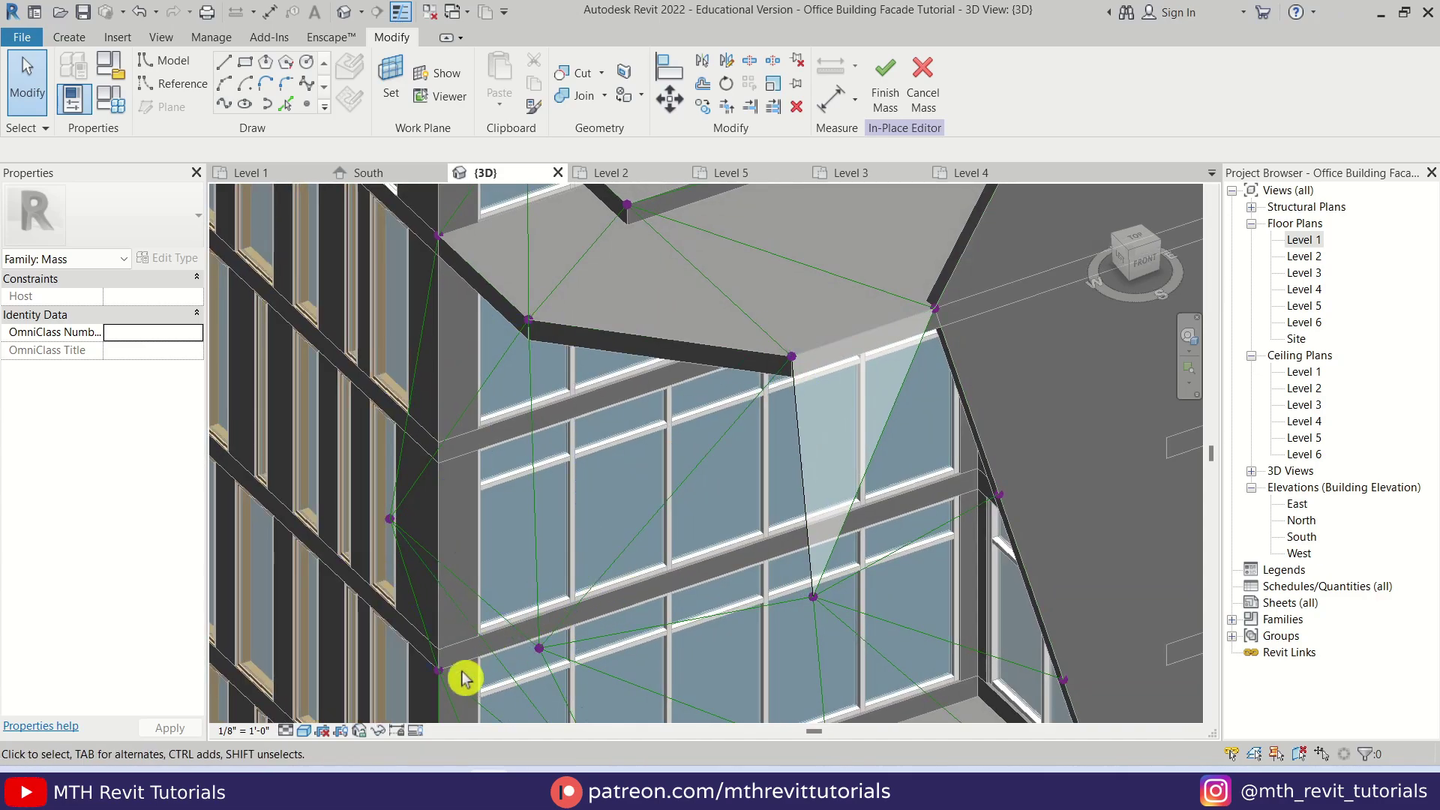
pyautogui.click(304, 731)
pyautogui.click(369, 660)
# Create a flat triangular form between the roof corner point, the farther chamfer point and the slanted wall's Level 5 point.
pyautogui.moveTo(794, 363); pyautogui.dragTo(782, 525, button='middle')
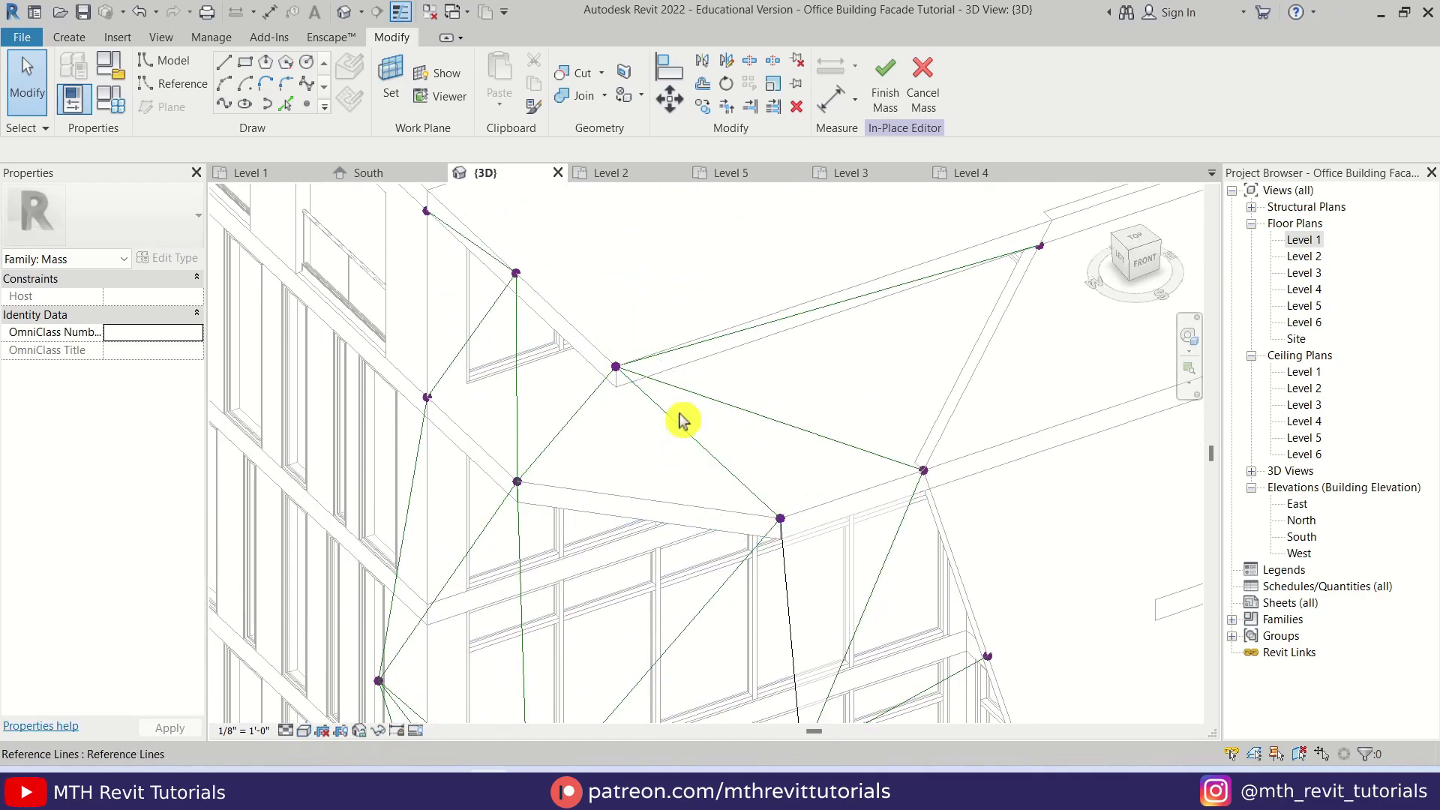
pyautogui.click(810, 511)
pyautogui.keyDown('ctrl'); pyautogui.click(742, 484); pyautogui.keyUp('ctrl')
pyautogui.keyDown('ctrl'); pyautogui.click(793, 427); pyautogui.keyUp('ctrl')
pyautogui.click(905, 80)
pyautogui.click(731, 663)
# Create a triangular form between the roof corner point and the slanted wall's top and Level 5 points.
pyautogui.press('Tab')
pyautogui.click(783, 320)
pyautogui.click(893, 82)
pyautogui.click(862, 449)
pyautogui.click(784, 321)
pyautogui.keyDown('ctrl'); pyautogui.click(848, 446); pyautogui.keyUp('ctrl')
pyautogui.click(893, 82)
# Create a flat triangular form between the roof corner point and the two points on the Level 5 slab's chamfered edge.
pyautogui.moveTo(630, 479); pyautogui.dragTo(747, 501, button='middle')
pyautogui.keyDown('ctrl'); pyautogui.click(815, 463); pyautogui.keyUp('ctrl')
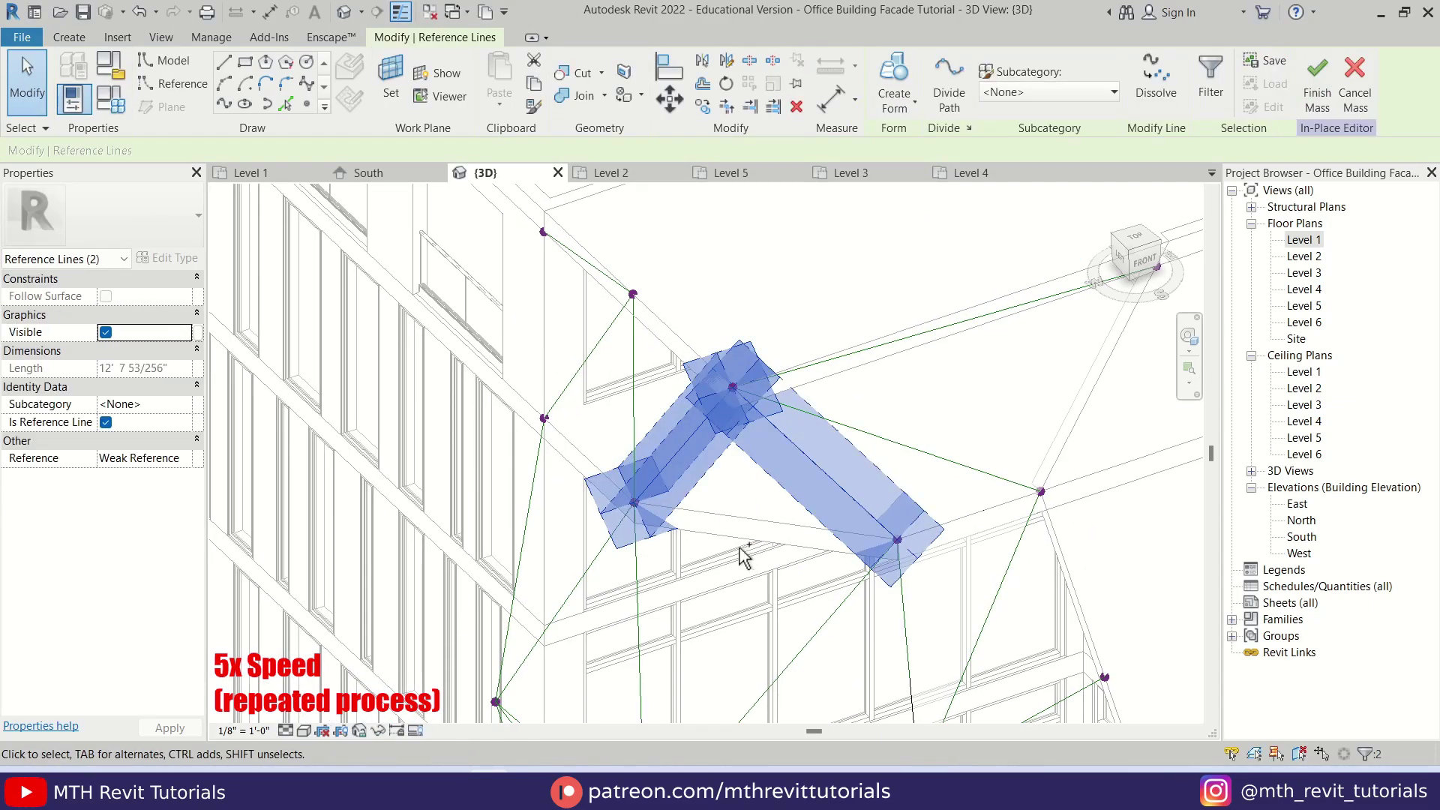
pyautogui.scroll(-2, 722, 585)
pyautogui.moveTo(793, 697); pyautogui.dragTo(948, 592, button='middle')
pyautogui.keyDown('shift'); pyautogui.moveTo(920, 533); pyautogui.dragTo(1073, 529, button='middle'); pyautogui.keyUp('shift')
pyautogui.keyDown('ctrl'); pyautogui.click(903, 407); pyautogui.keyUp('ctrl')
pyautogui.click(902, 94)
pyautogui.click(731, 664)
# Create a flat triangular form between the point on the roof's side edge, the roof corner point and the nearer chamfer point.
pyautogui.scroll(2, 836, 409)
pyautogui.click(849, 408)
pyautogui.press('Tab')
pyautogui.keyDown('ctrl'); pyautogui.click(836, 289); pyautogui.keyUp('ctrl')
pyautogui.click(893, 83)
pyautogui.click(898, 529)
# Create a flat triangular form between the side wall's roof and Level 5 points and the point on the roof's side edge.
pyautogui.click(731, 254)
pyautogui.click(738, 341)
pyautogui.press('Tab')
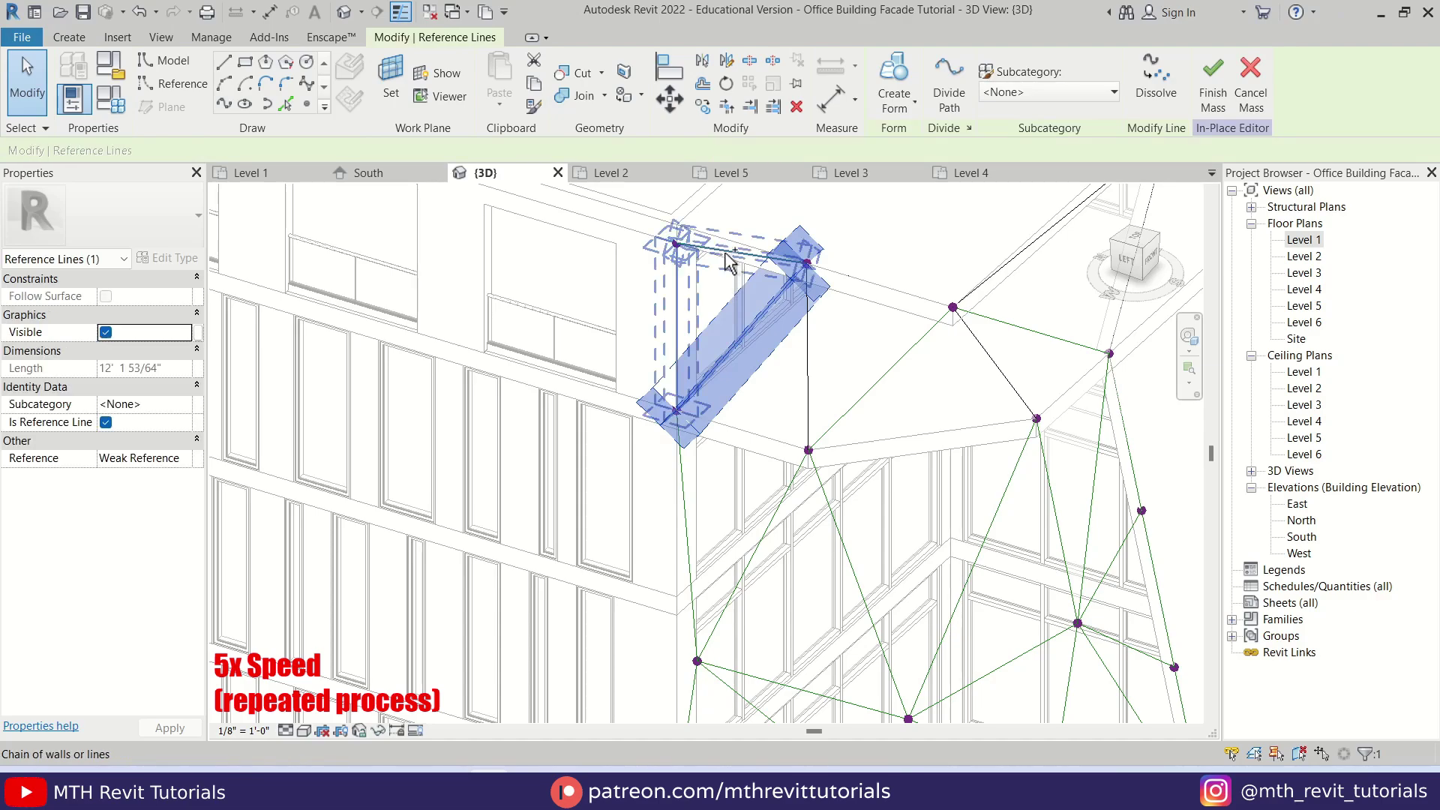
pyautogui.keyDown('ctrl'); pyautogui.click(726, 255); pyautogui.keyUp('ctrl')
pyautogui.click(893, 82)
pyautogui.click(781, 443)
# Create a flat triangular form between the side wall's Level 5 point, the nearer chamfer point and the point on the roof's side edge.
pyautogui.click(808, 372)
pyautogui.keyDown('ctrl'); pyautogui.click(762, 435); pyautogui.keyUp('ctrl')
pyautogui.keyDown('ctrl'); pyautogui.click(751, 327); pyautogui.keyUp('ctrl')
pyautogui.click(893, 83)
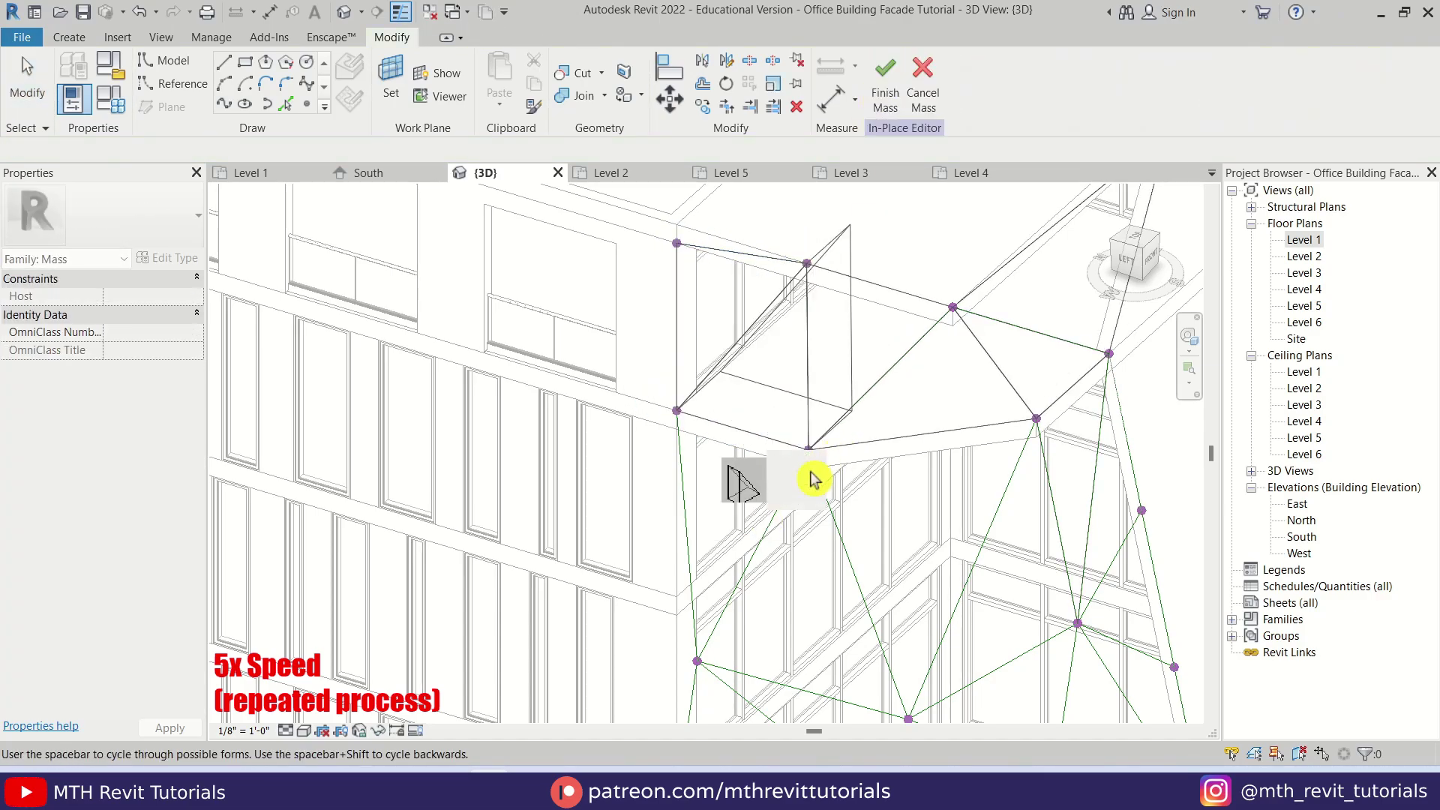
pyautogui.click(787, 484)
# Create a flat triangular form between the side wall's Level 5 point, the nearer chamfer point and the side wall point below.
pyautogui.click(770, 523)
pyautogui.press('Tab')
pyautogui.keyDown('ctrl'); pyautogui.click(742, 430); pyautogui.keyUp('ctrl')
pyautogui.click(898, 81)
pyautogui.click(769, 690)
pyautogui.keyDown('shift'); pyautogui.moveTo(749, 637); pyautogui.dragTo(712, 449, button='middle'); pyautogui.keyUp('shift')
pyautogui.click(893, 82)
pyautogui.click(915, 680)
pyautogui.hotkey('ctrl', 'z')
# Create a flat triangular form between the farther chamfer point and the two mid-height facade points beneath it.
pyautogui.click(875, 457)
pyautogui.keyDown('ctrl'); pyautogui.click(957, 379); pyautogui.keyUp('ctrl')
pyautogui.keyDown('ctrl'); pyautogui.click(968, 506); pyautogui.keyUp('ctrl')
pyautogui.click(893, 83)
pyautogui.click(962, 680)
# Create a flat triangular form in the adjoining triangle directly below the two mid-height facade points.
pyautogui.click(974, 582)
pyautogui.keyDown('ctrl'); pyautogui.click(1041, 491); pyautogui.keyUp('ctrl')
pyautogui.keyDown('ctrl'); pyautogui.click(968, 505); pyautogui.keyUp('ctrl')
pyautogui.click(893, 82)
pyautogui.click(1006, 659)
# Create a flat triangular form in the remaining open triangle near the side wall.
pyautogui.click(653, 622)
pyautogui.click(894, 83)
pyautogui.click(636, 708)
pyautogui.click(598, 690)
# Display the 3D view shaded to check the triangulated corner mass, and finish the in-place mass.
pyautogui.click(303, 730)
pyautogui.click(360, 673)
pyautogui.scroll(-3, 660, 645)
pyautogui.keyDown('shift'); pyautogui.moveTo(659, 626); pyautogui.dragTo(642, 644, button='middle'); pyautogui.keyUp('shift')
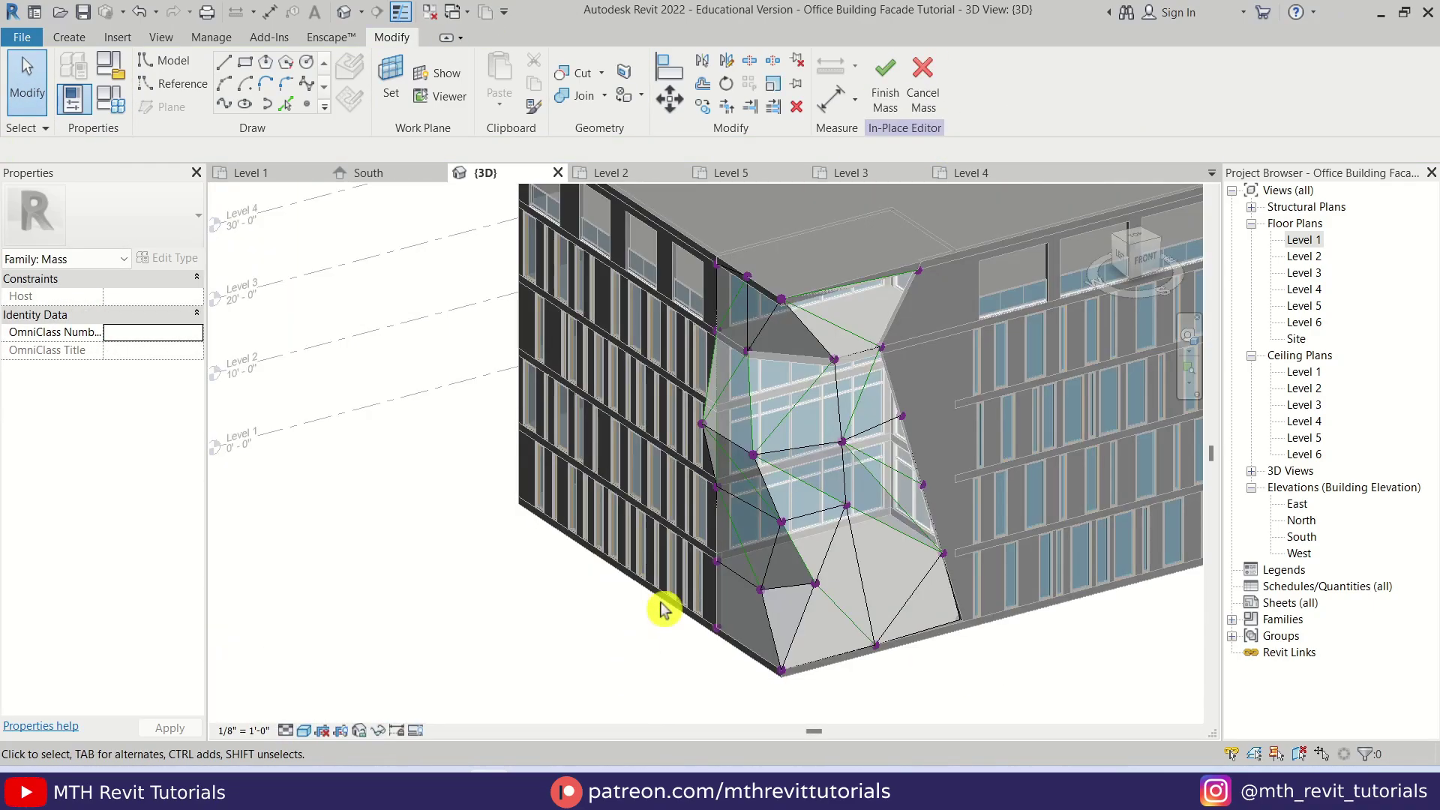
pyautogui.scroll(2, 775, 549)
pyautogui.keyDown('shift'); pyautogui.moveTo(825, 461); pyautogui.dragTo(862, 450, button='middle'); pyautogui.keyUp('shift')
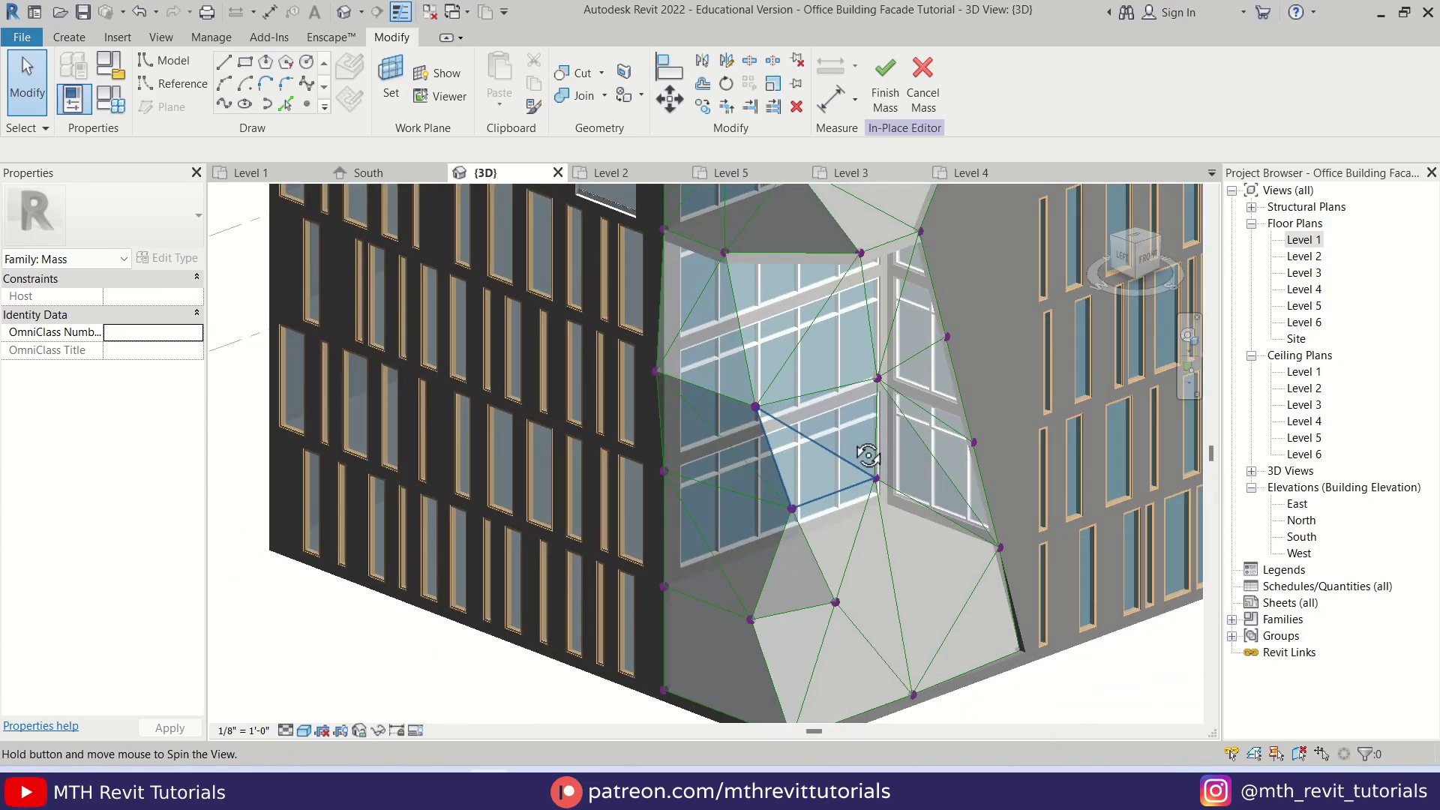
pyautogui.scroll(2, 772, 460)
pyautogui.scroll(2, 784, 392)
pyautogui.moveTo(785, 393); pyautogui.dragTo(814, 477, button='middle')
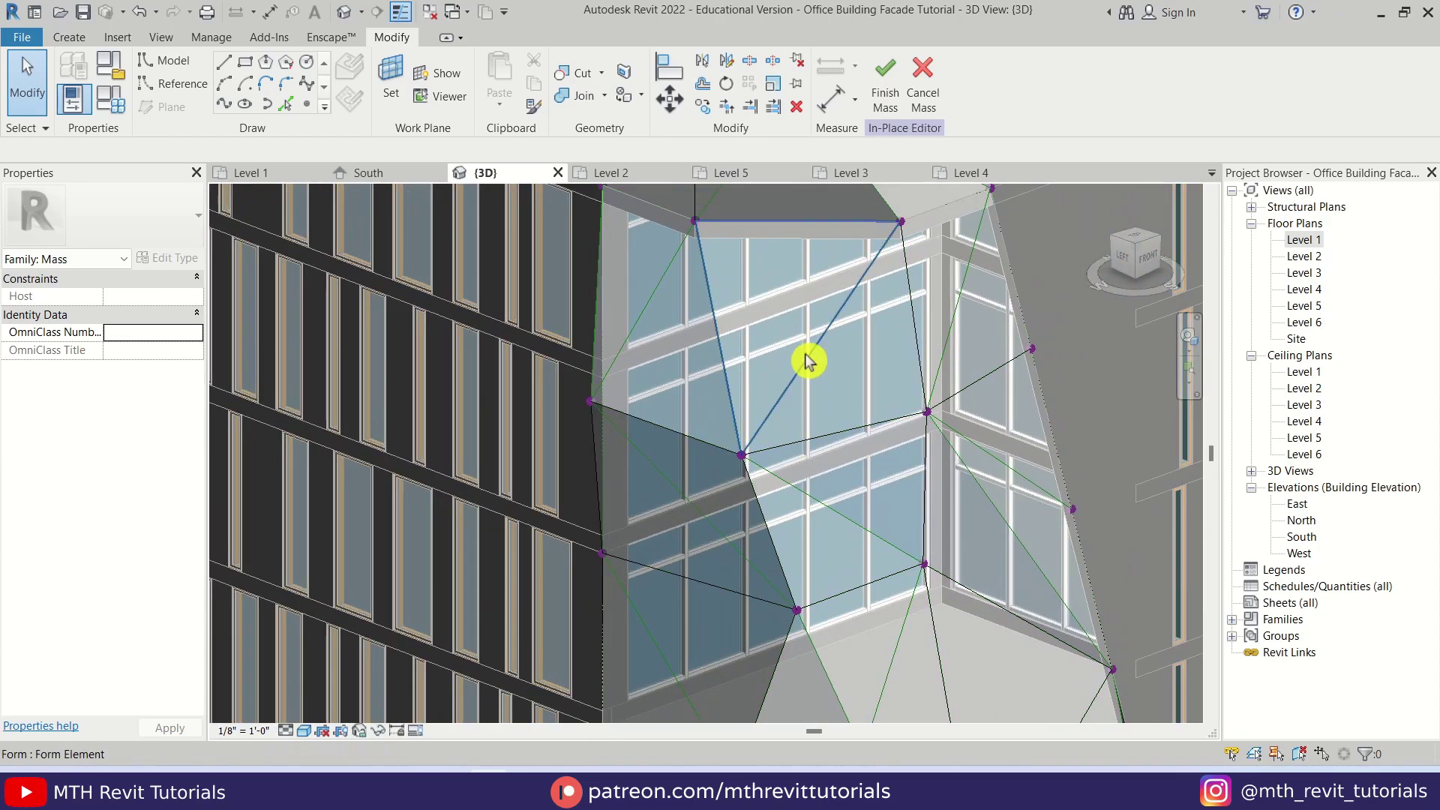
pyautogui.keyDown('shift'); pyautogui.moveTo(803, 364); pyautogui.dragTo(781, 420, button='middle'); pyautogui.keyUp('shift')
pyautogui.moveTo(782, 420); pyautogui.dragTo(797, 359, button='middle')
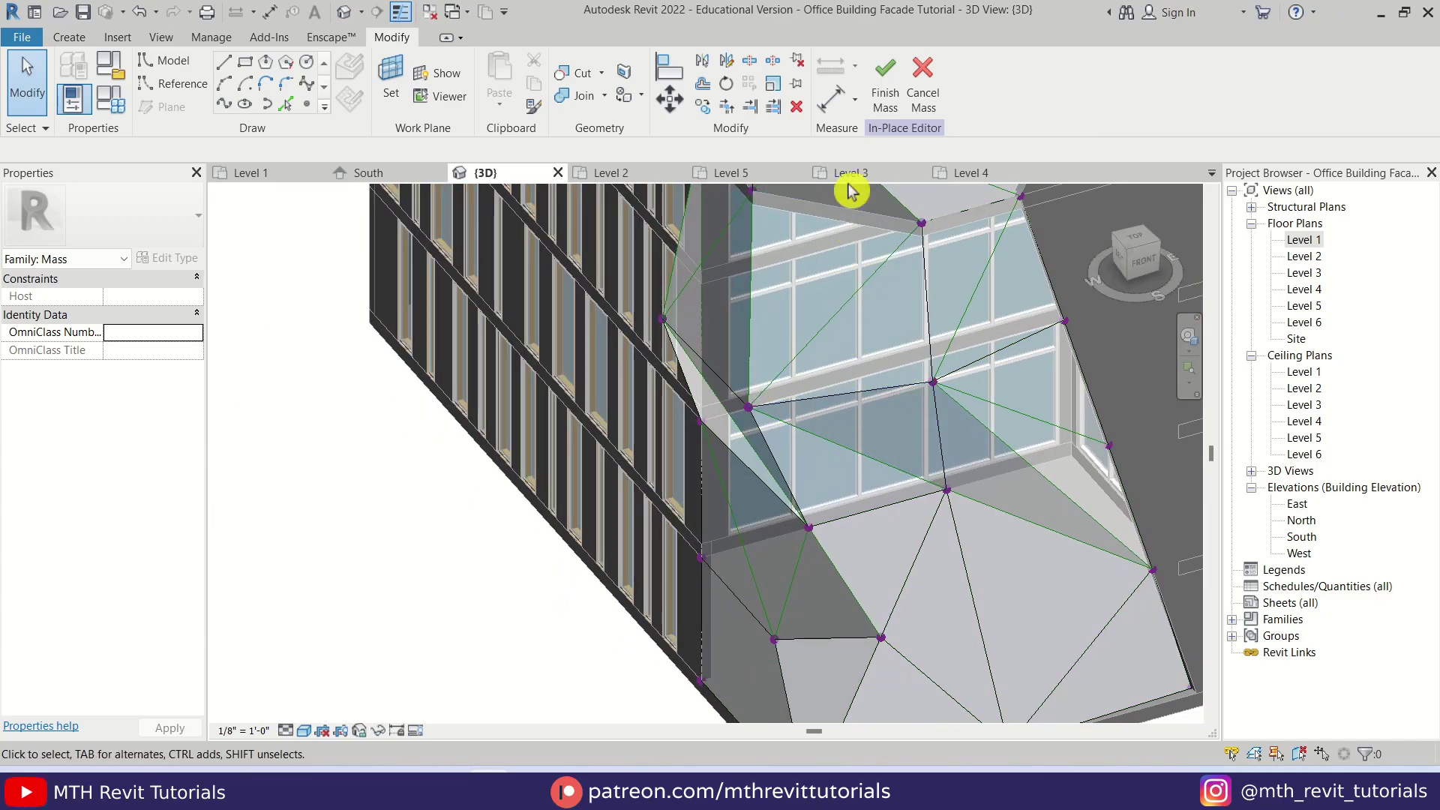
pyautogui.click(898, 100)
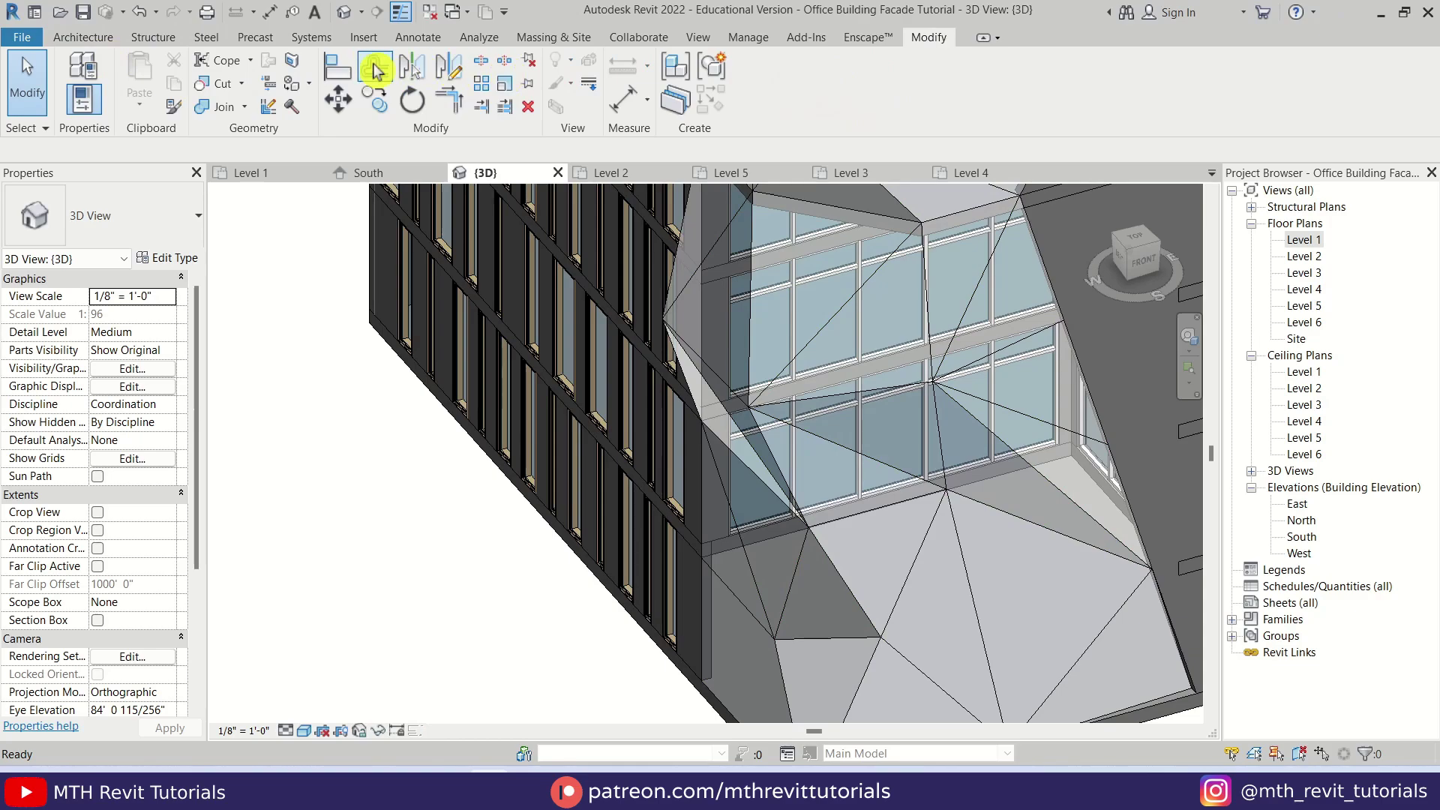
# Start a 5' x 10' curtain system by face and add the upper triangular mass faces beneath the Level 5 slab's chamfered edge.
pyautogui.click(84, 38)
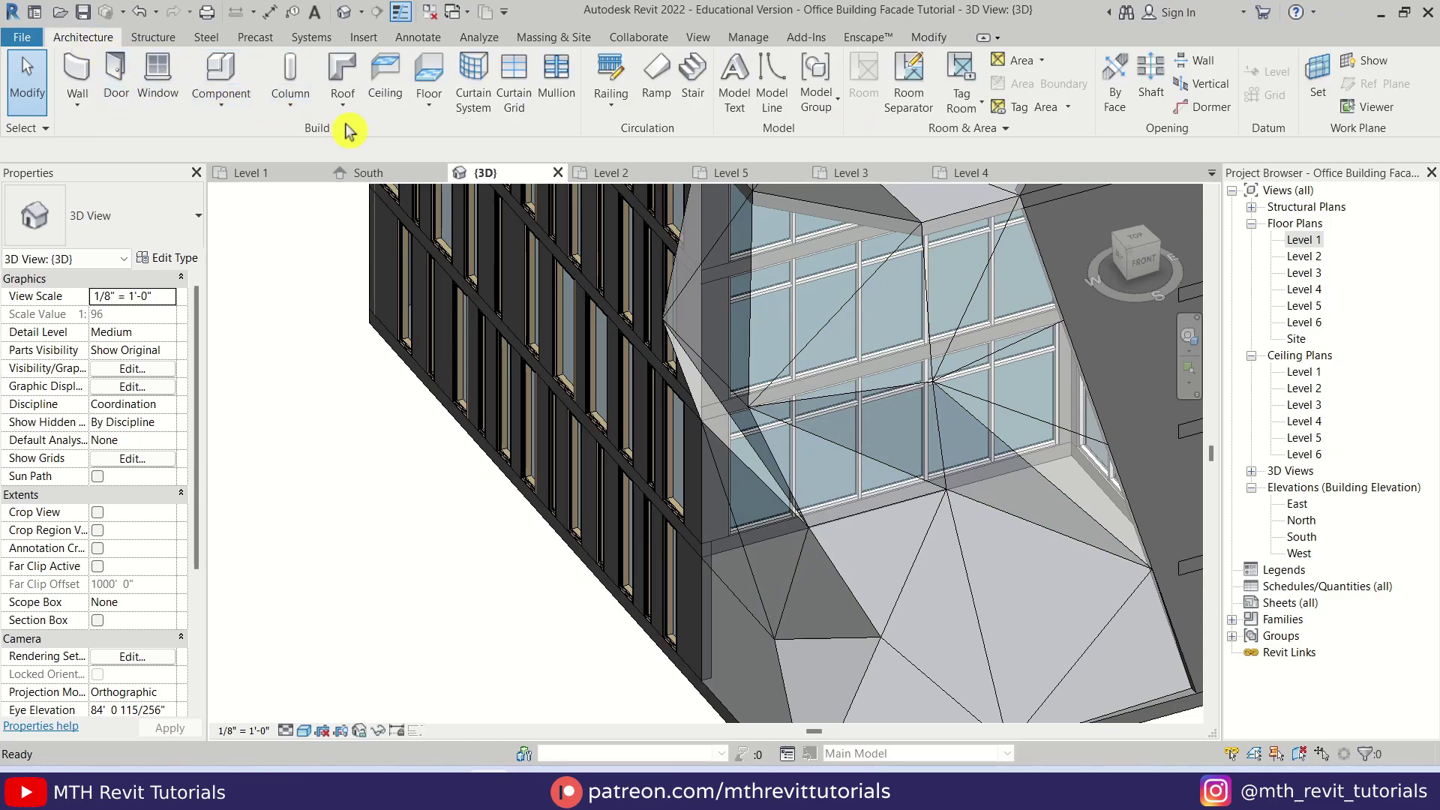
pyautogui.click(477, 111)
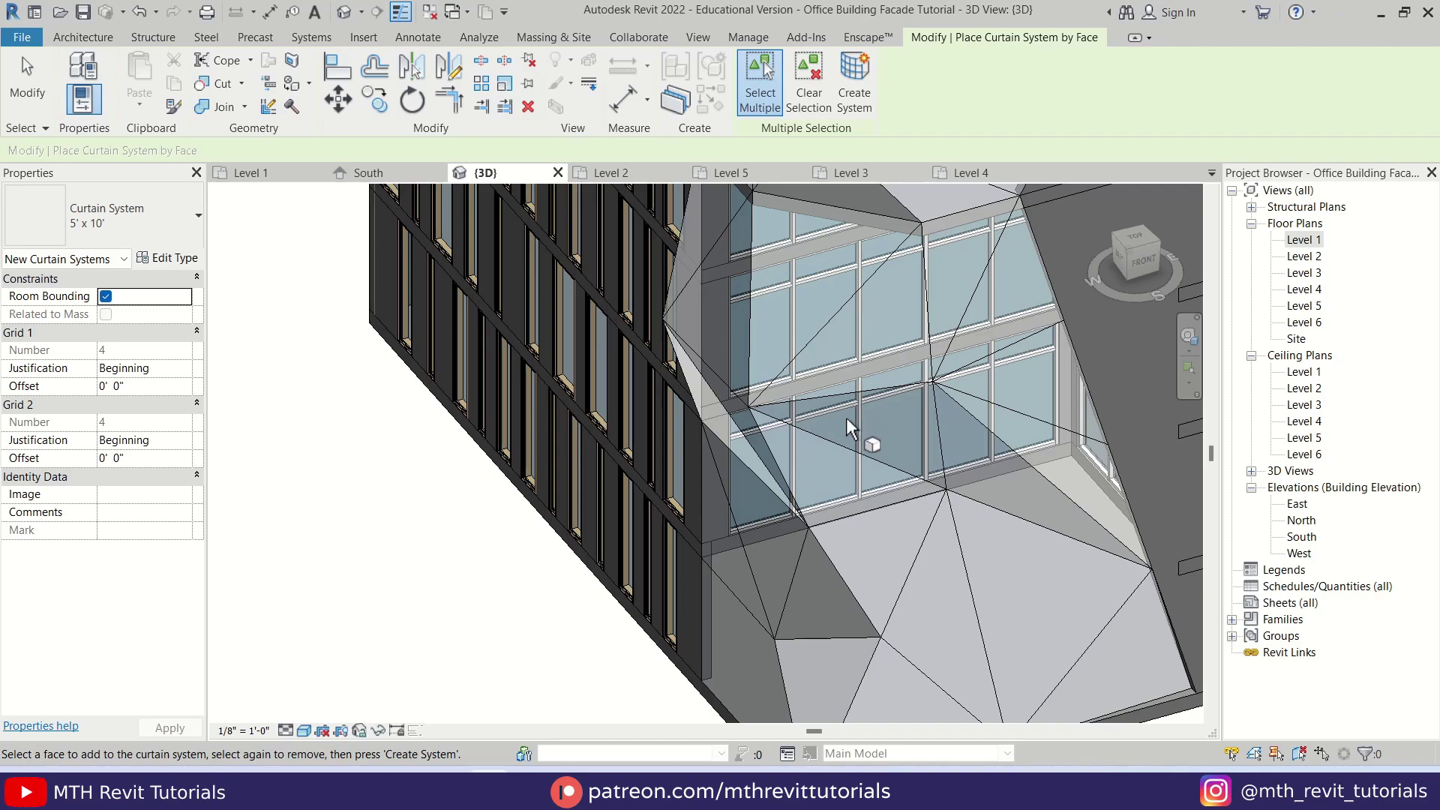
pyautogui.scroll(5, 861, 418)
pyautogui.moveTo(915, 397); pyautogui.dragTo(897, 549, button='middle')
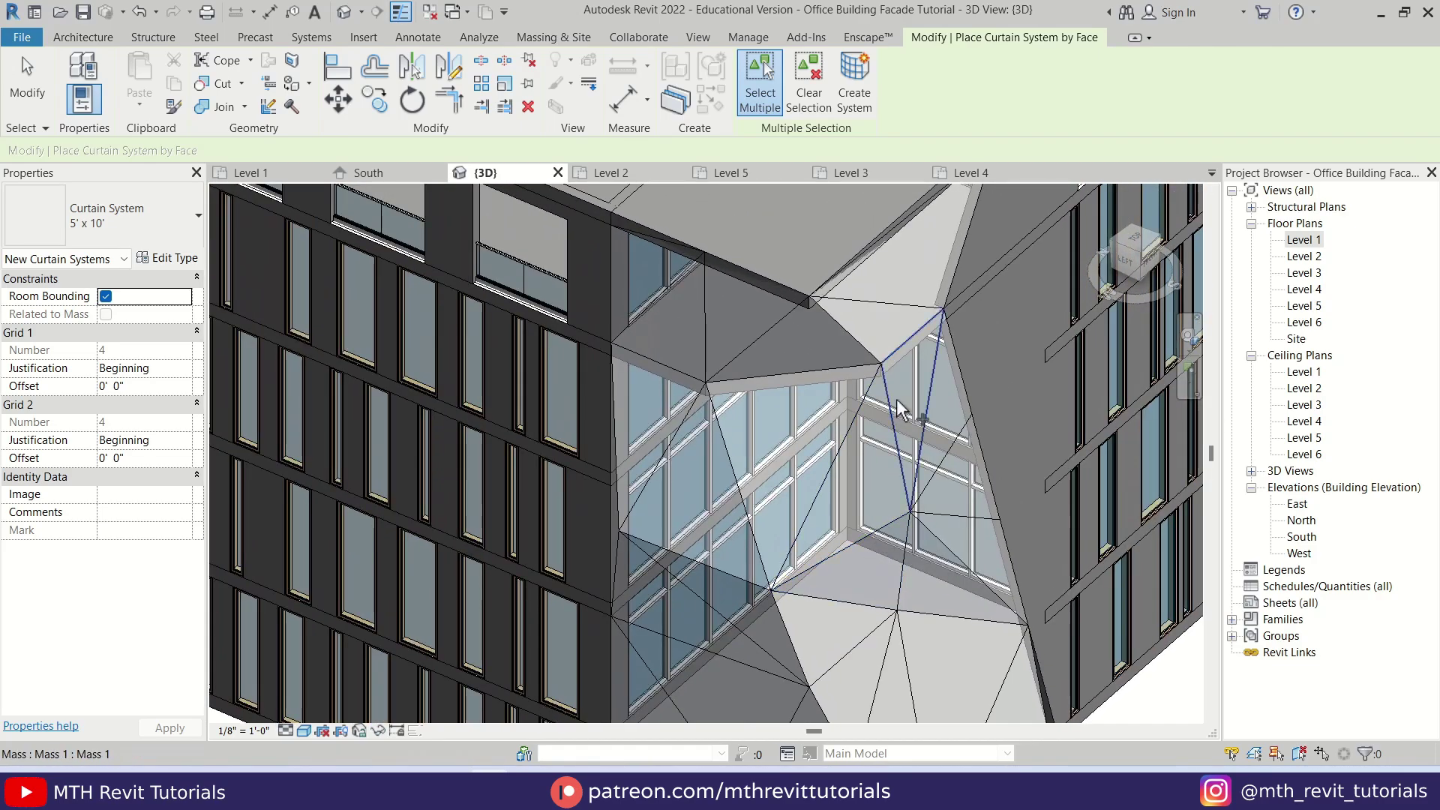
pyautogui.scroll(2, 897, 408)
pyautogui.click(893, 420)
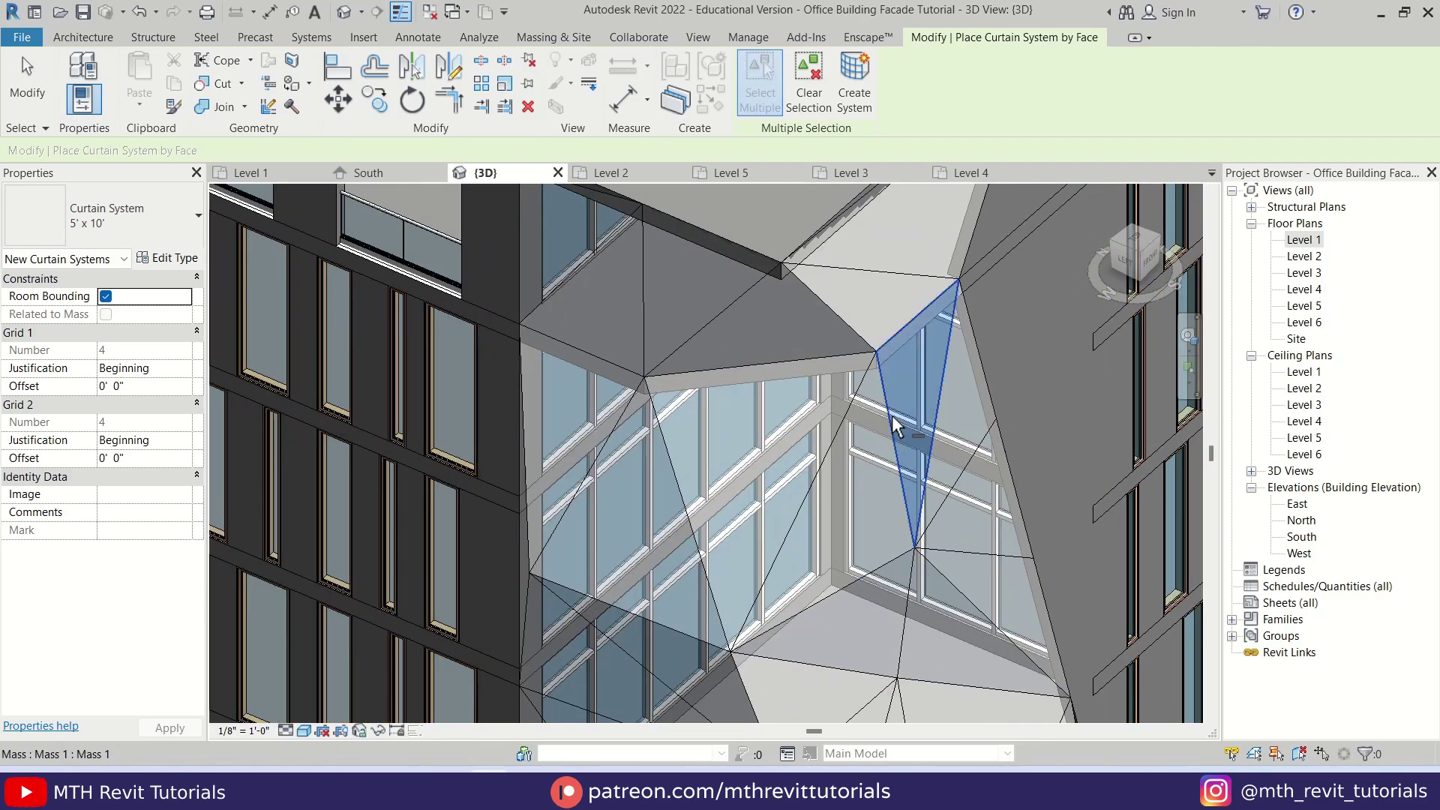
pyautogui.click(853, 420)
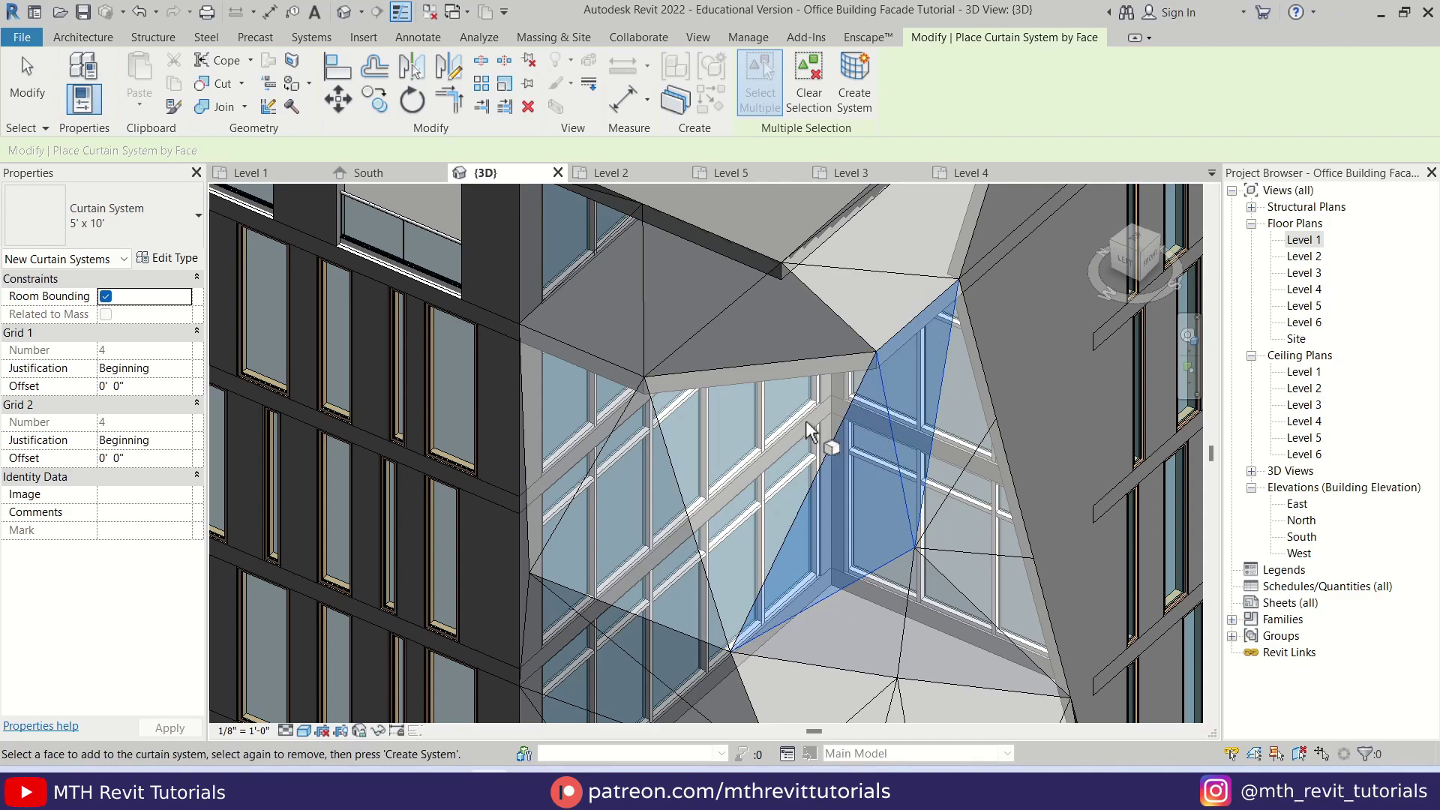
pyautogui.click(724, 373)
# Add the triangular faces between the roof edges, the side wall and the Level 5 slab to the curtain system selection.
pyautogui.keyDown('shift'); pyautogui.moveTo(816, 306); pyautogui.dragTo(876, 273, button='middle'); pyautogui.keyUp('shift')
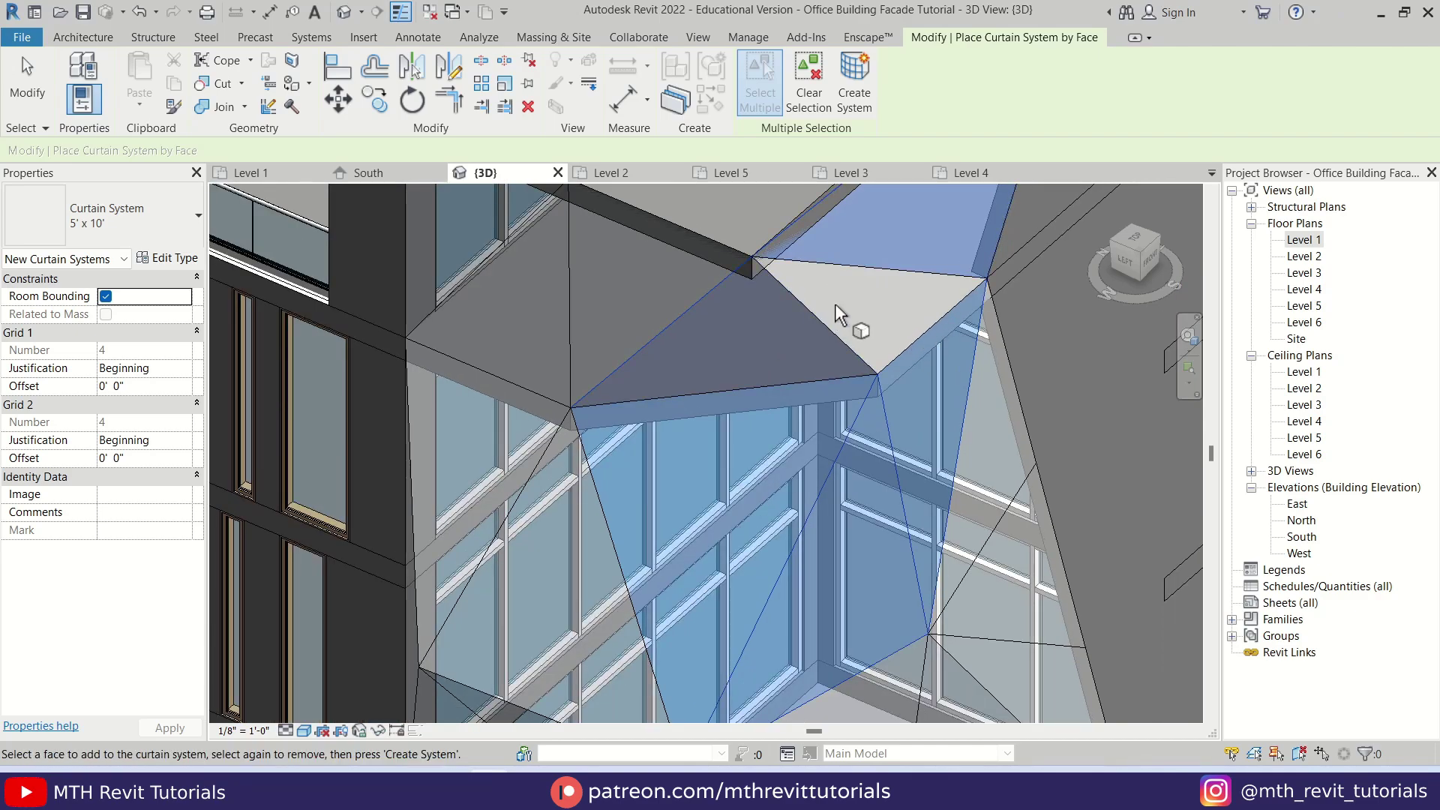
pyautogui.scroll(1, 876, 285)
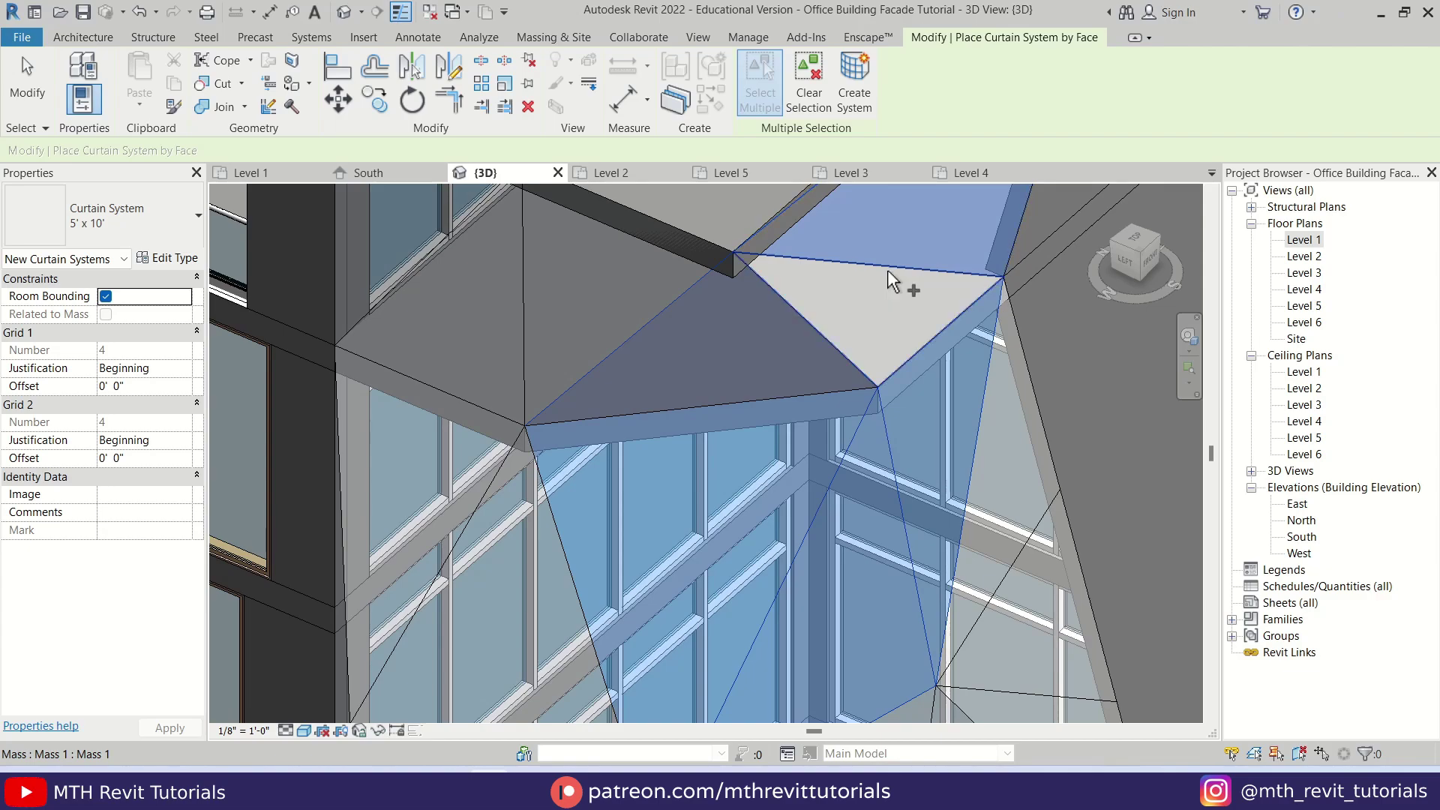
pyautogui.click(887, 268)
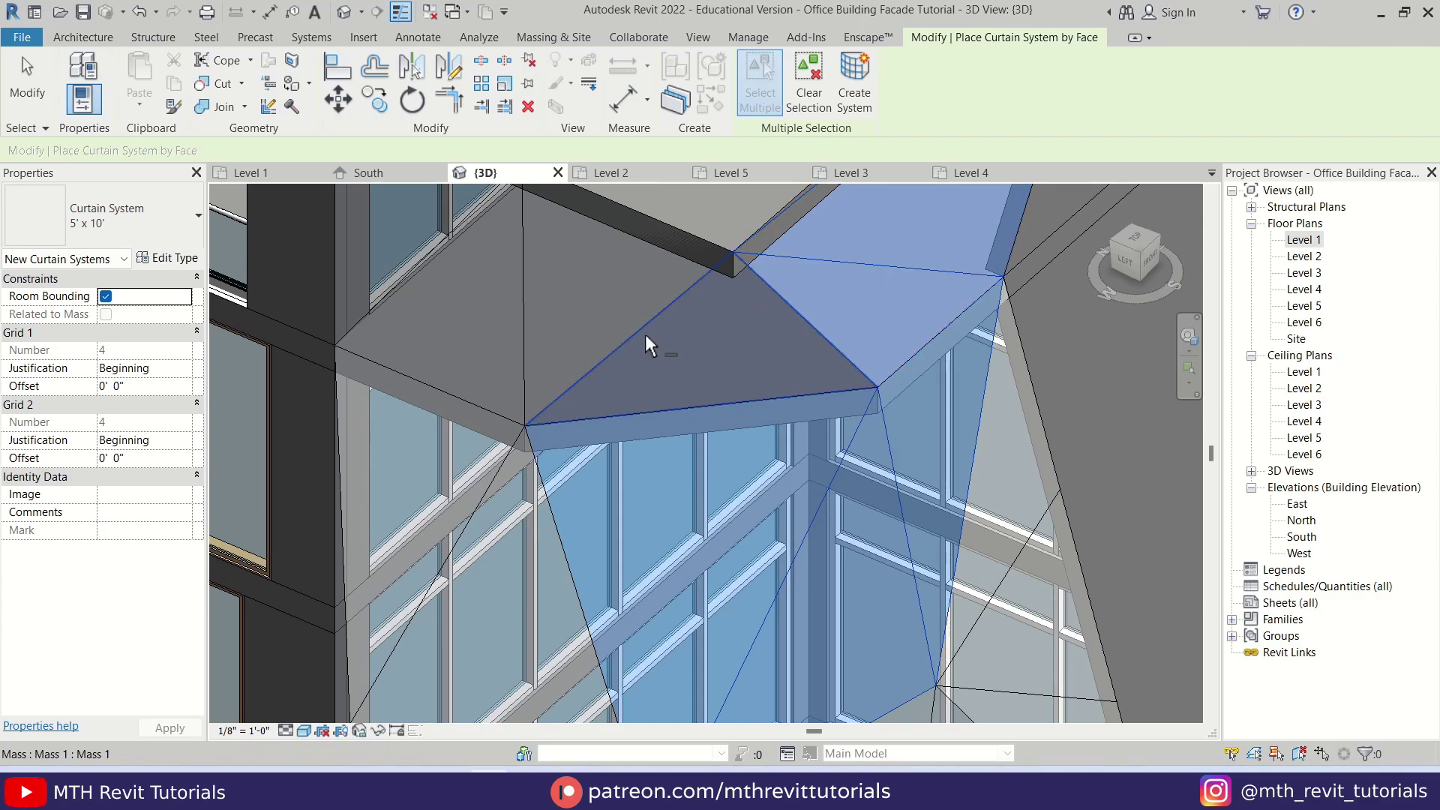
pyautogui.moveTo(645, 335); pyautogui.dragTo(803, 403, button='middle')
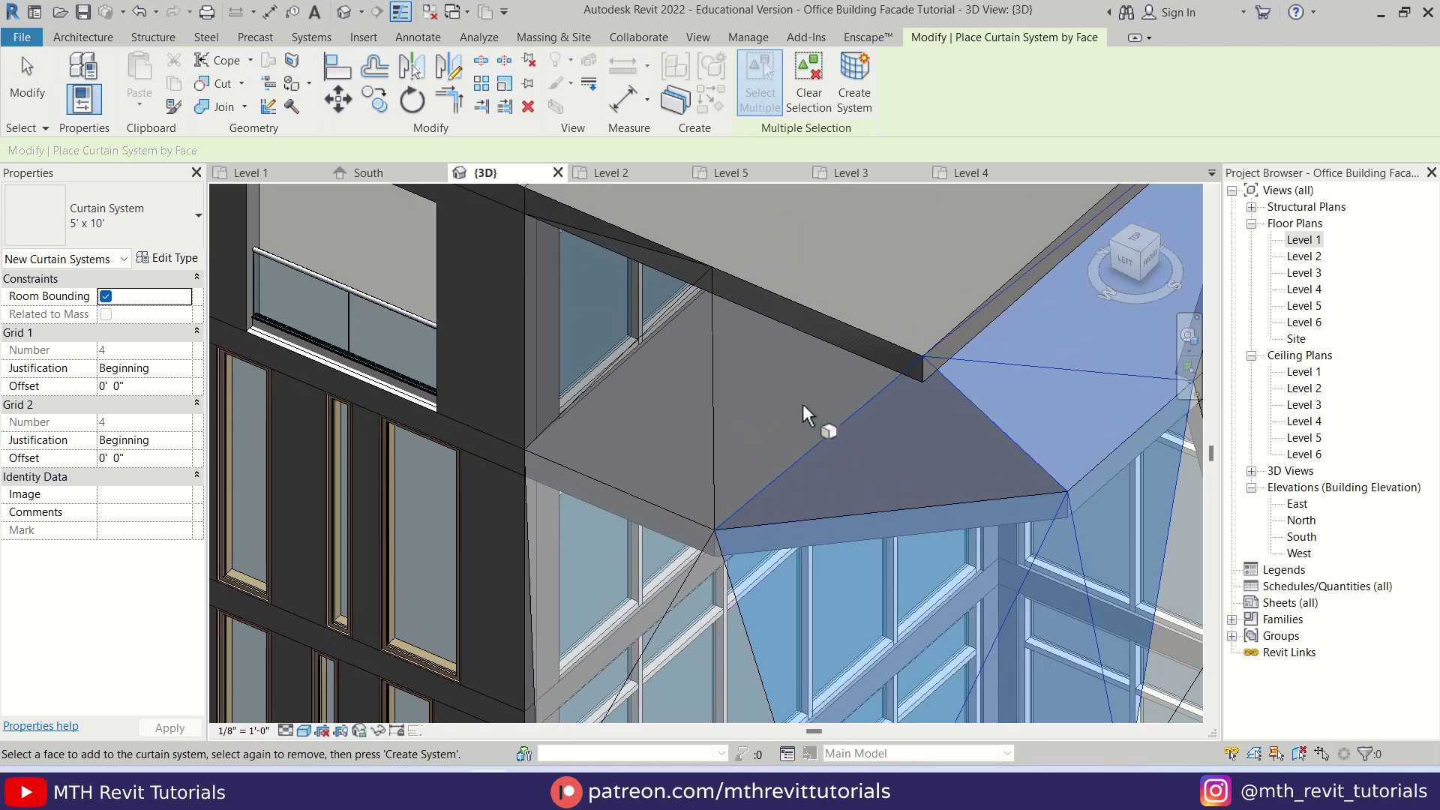
pyautogui.click(814, 443)
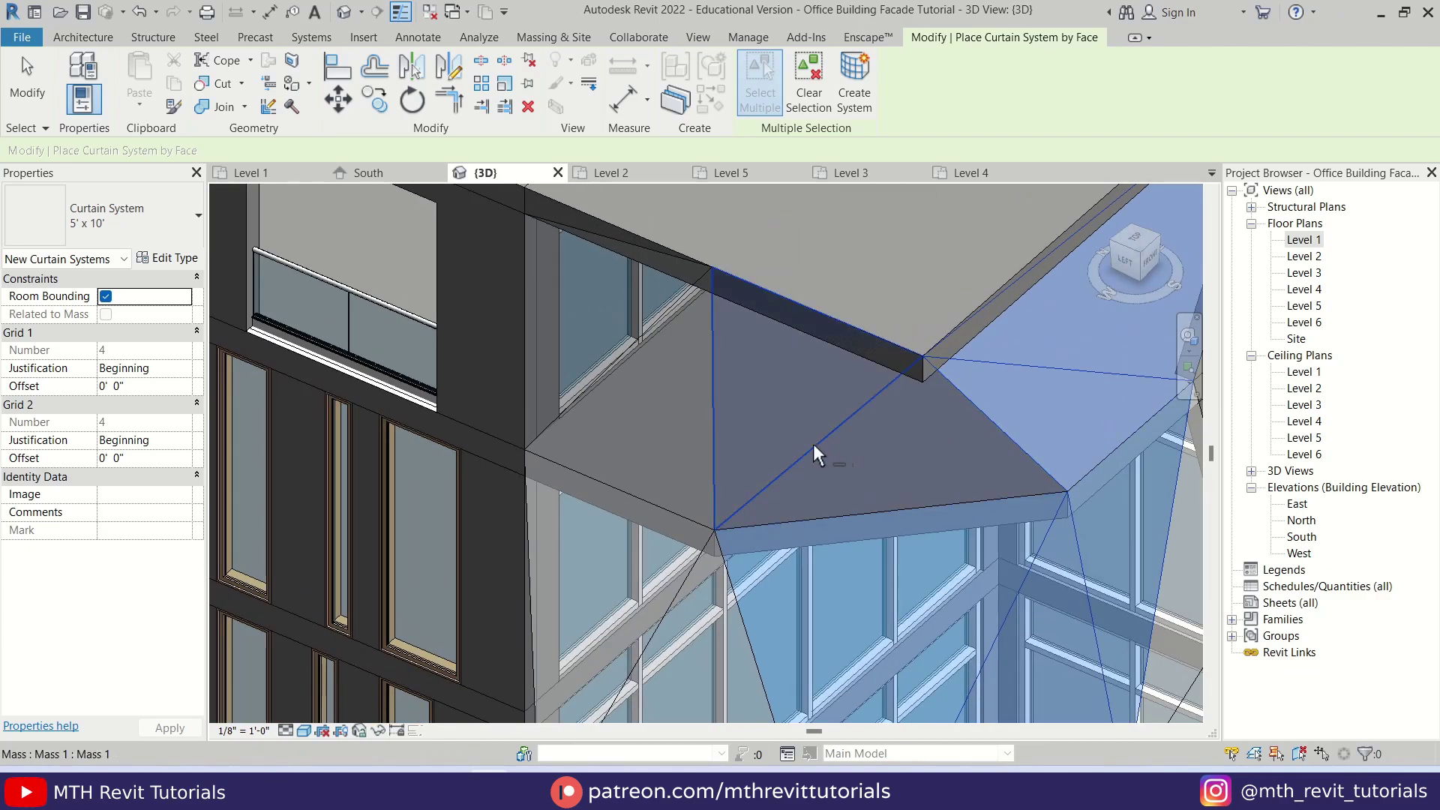
pyautogui.click(639, 249)
pyautogui.click(638, 497)
# Add the mid-height triangular faces beside the side wall and toward the middle of the facade to the curtain system selection.
pyautogui.scroll(-1, 661, 609)
pyautogui.moveTo(661, 609); pyautogui.dragTo(734, 317, button='middle')
pyautogui.click(735, 317)
pyautogui.click(801, 280)
pyautogui.moveTo(932, 671); pyautogui.dragTo(733, 392, button='middle')
pyautogui.click(734, 392)
pyautogui.click(678, 371)
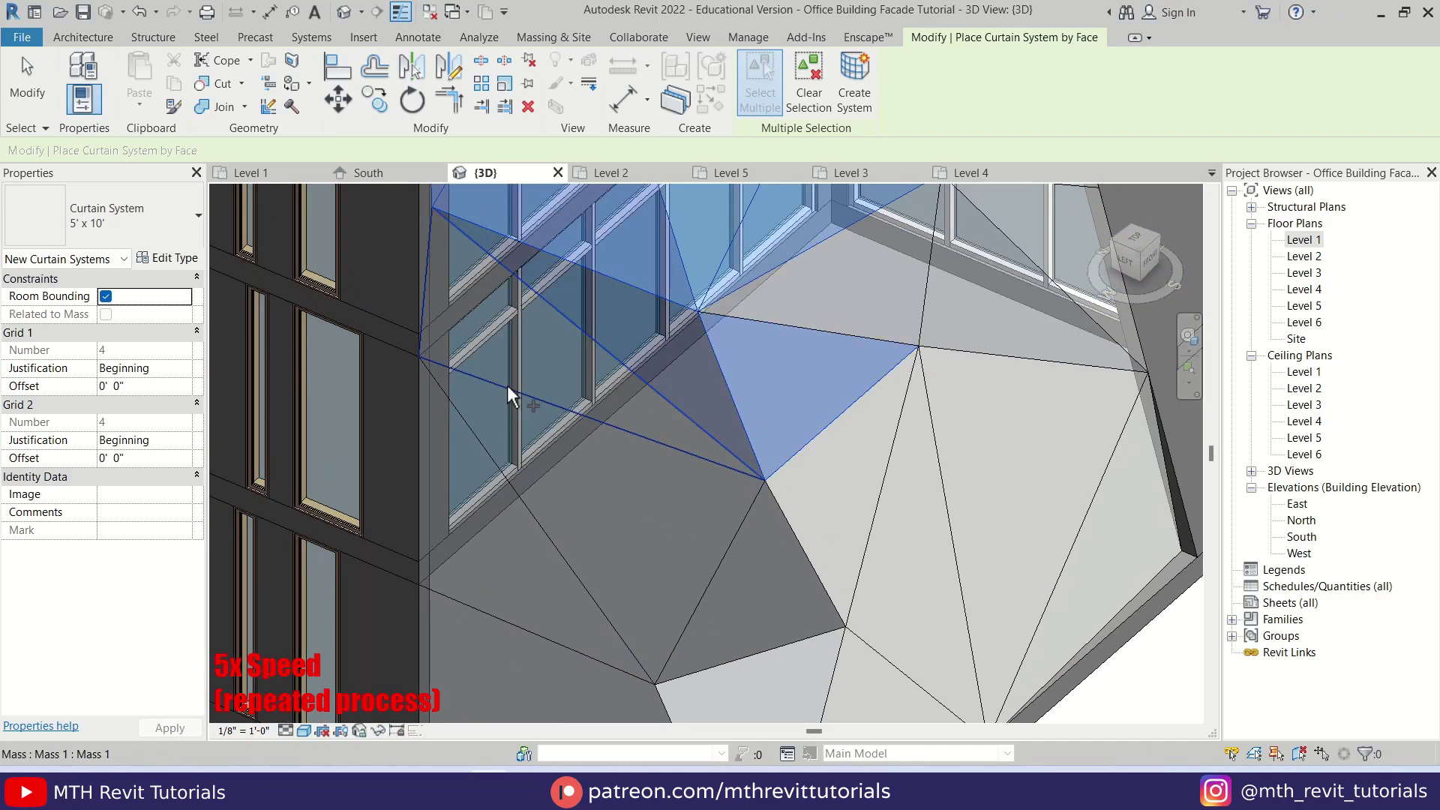
# Add the lower side wall faces and the faces across the facade's lower middle to the curtain system selection.
pyautogui.click(506, 384)
pyautogui.click(484, 529)
pyautogui.click(726, 511)
pyautogui.click(814, 491)
pyautogui.click(891, 654)
pyautogui.click(1096, 585)
pyautogui.click(989, 307)
pyautogui.click(898, 321)
# Add the remaining narrow triangular faces along the slanted wall's edge to the curtain system selection.
pyautogui.scroll(-1, 899, 322)
pyautogui.moveTo(898, 321); pyautogui.dragTo(808, 468, button='middle')
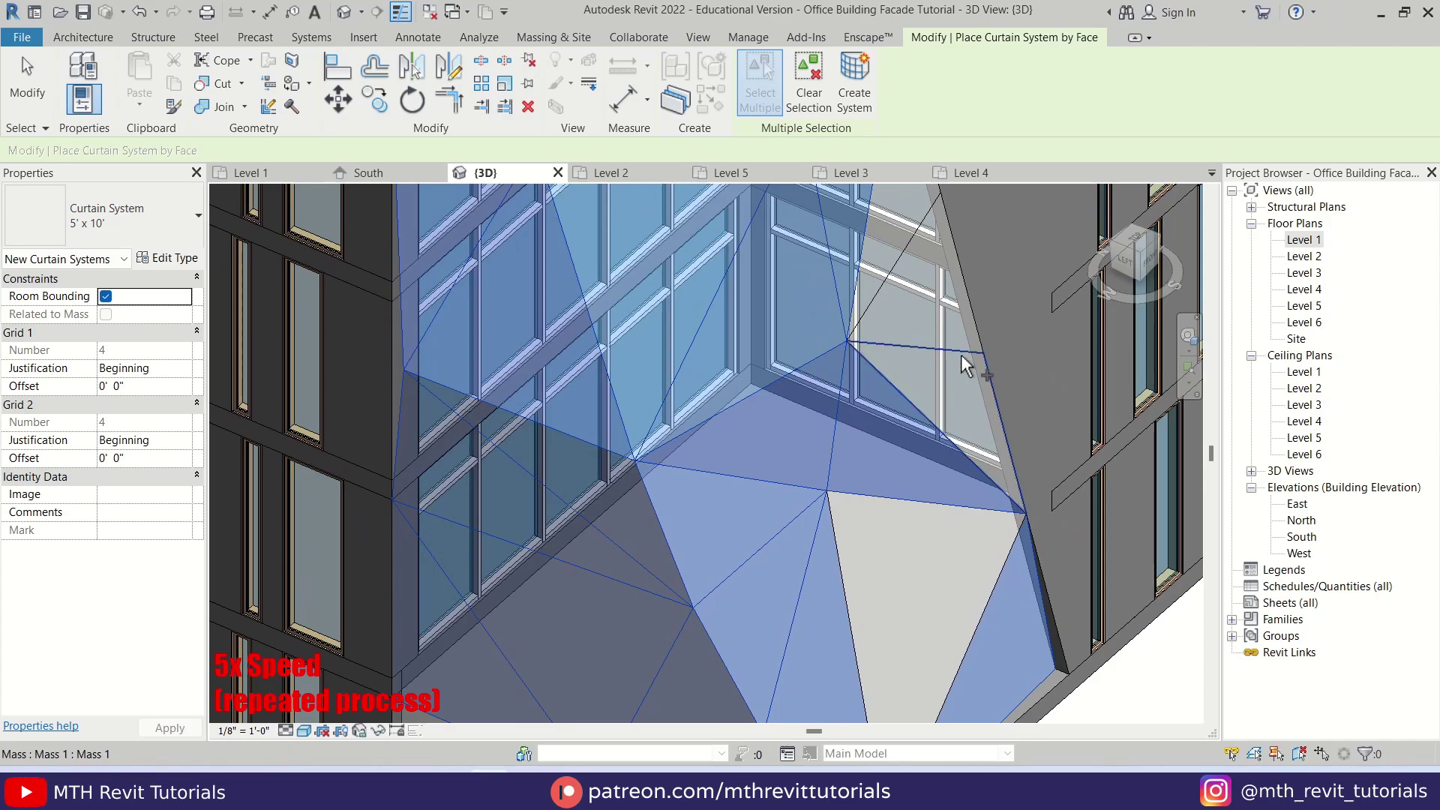
pyautogui.click(957, 354)
pyautogui.moveTo(946, 330); pyautogui.dragTo(943, 531, button='middle')
pyautogui.click(920, 306)
# Add the remaining triangular faces near the facade's base and along the side wall to the curtain system selection.
pyautogui.scroll(-2, 922, 479)
pyautogui.moveTo(922, 480); pyautogui.dragTo(845, 315, button='middle')
pyautogui.click(830, 526)
pyautogui.click(732, 513)
pyautogui.click(591, 589)
pyautogui.keyDown('shift'); pyautogui.moveTo(592, 589); pyautogui.dragTo(768, 530, button='middle'); pyautogui.keyUp('shift')
pyautogui.click(585, 316)
# Create the curtain system on all the selected mass faces.
pyautogui.keyDown('shift'); pyautogui.moveTo(918, 607); pyautogui.dragTo(735, 615, button='middle'); pyautogui.keyUp('shift')
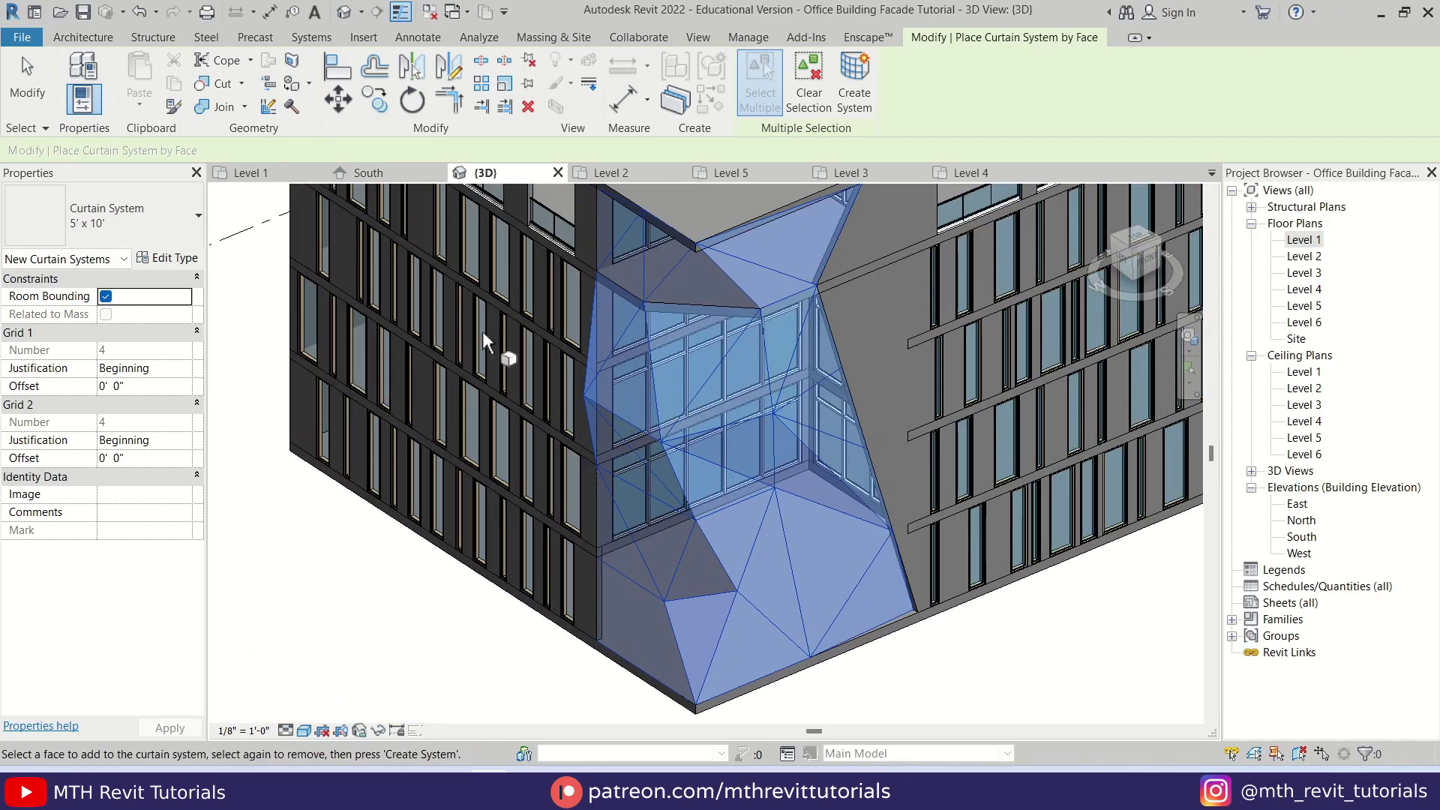
pyautogui.scroll(-1, 913, 471)
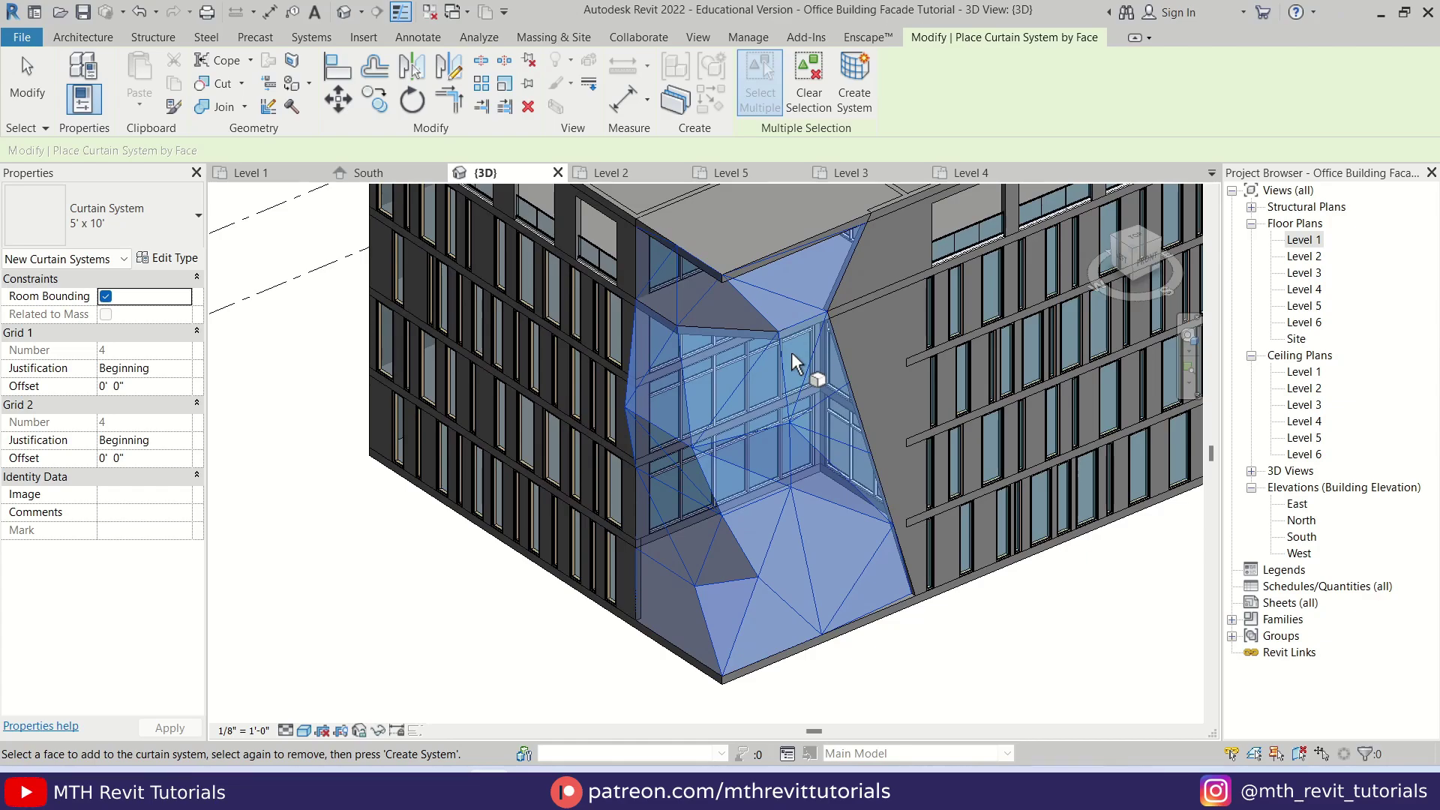
pyautogui.click(862, 108)
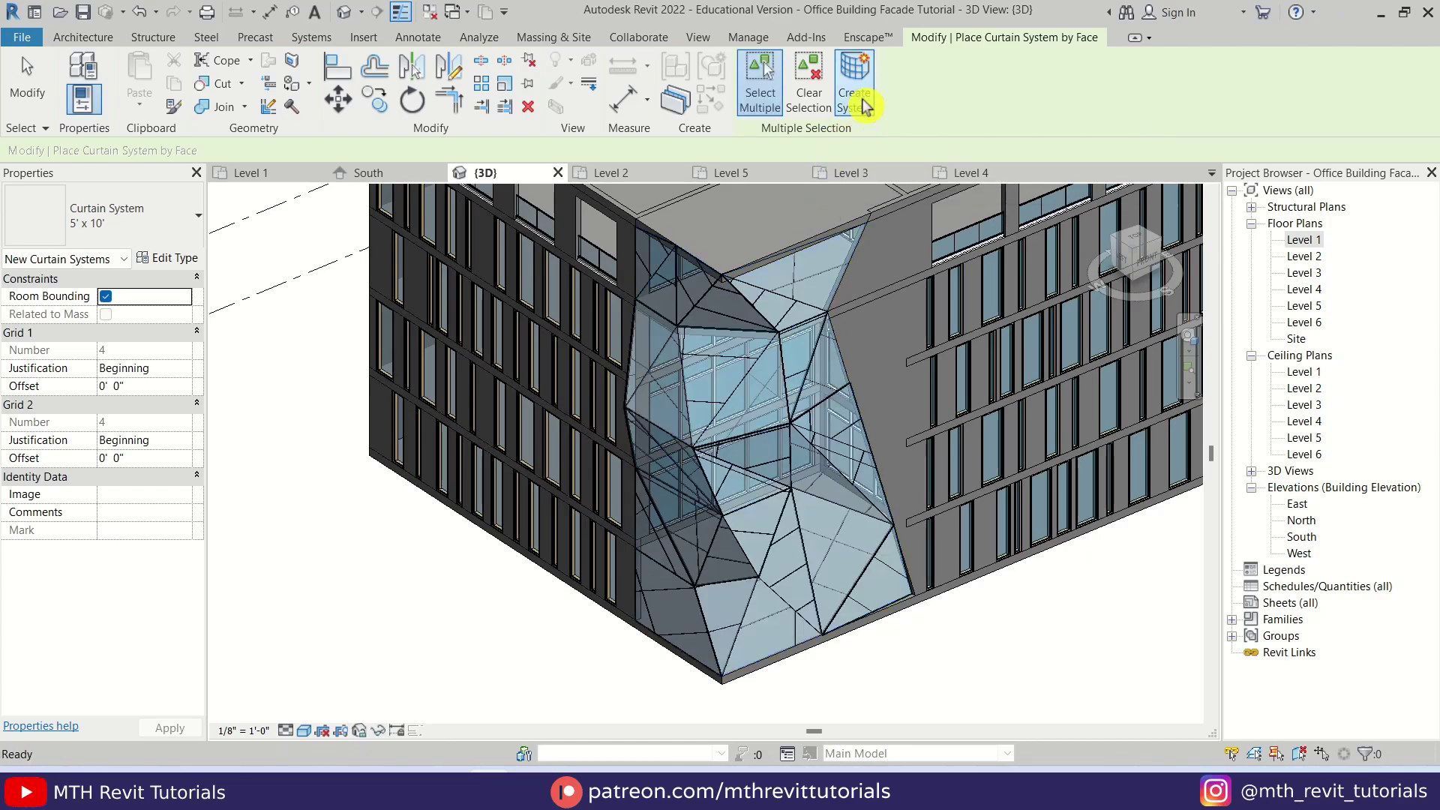
pyautogui.keyDown('shift'); pyautogui.moveTo(803, 429); pyautogui.dragTo(904, 303, button='middle'); pyautogui.keyUp('shift')
pyautogui.scroll(1, 690, 488)
pyautogui.scroll(1, 690, 488)
pyautogui.press('Escape')
# Duplicate the facade curtain system's type under the name 001.
pyautogui.keyDown('shift'); pyautogui.moveTo(897, 530); pyautogui.dragTo(684, 592, button='middle'); pyautogui.keyUp('shift')
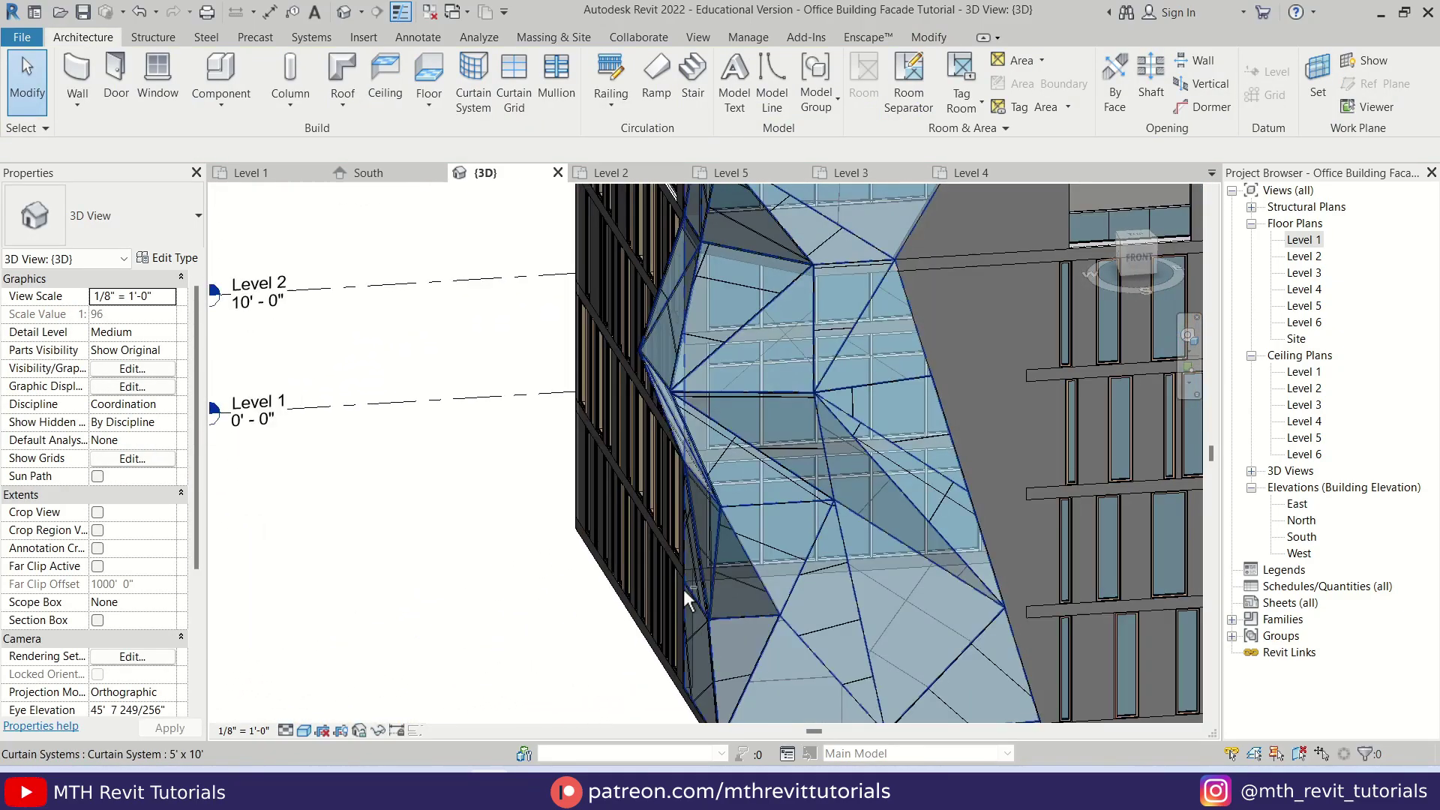
pyautogui.scroll(-2, 806, 549)
pyautogui.keyDown('shift'); pyautogui.moveTo(810, 542); pyautogui.dragTo(686, 536, button='middle'); pyautogui.keyUp('shift')
pyautogui.scroll(3, 633, 431)
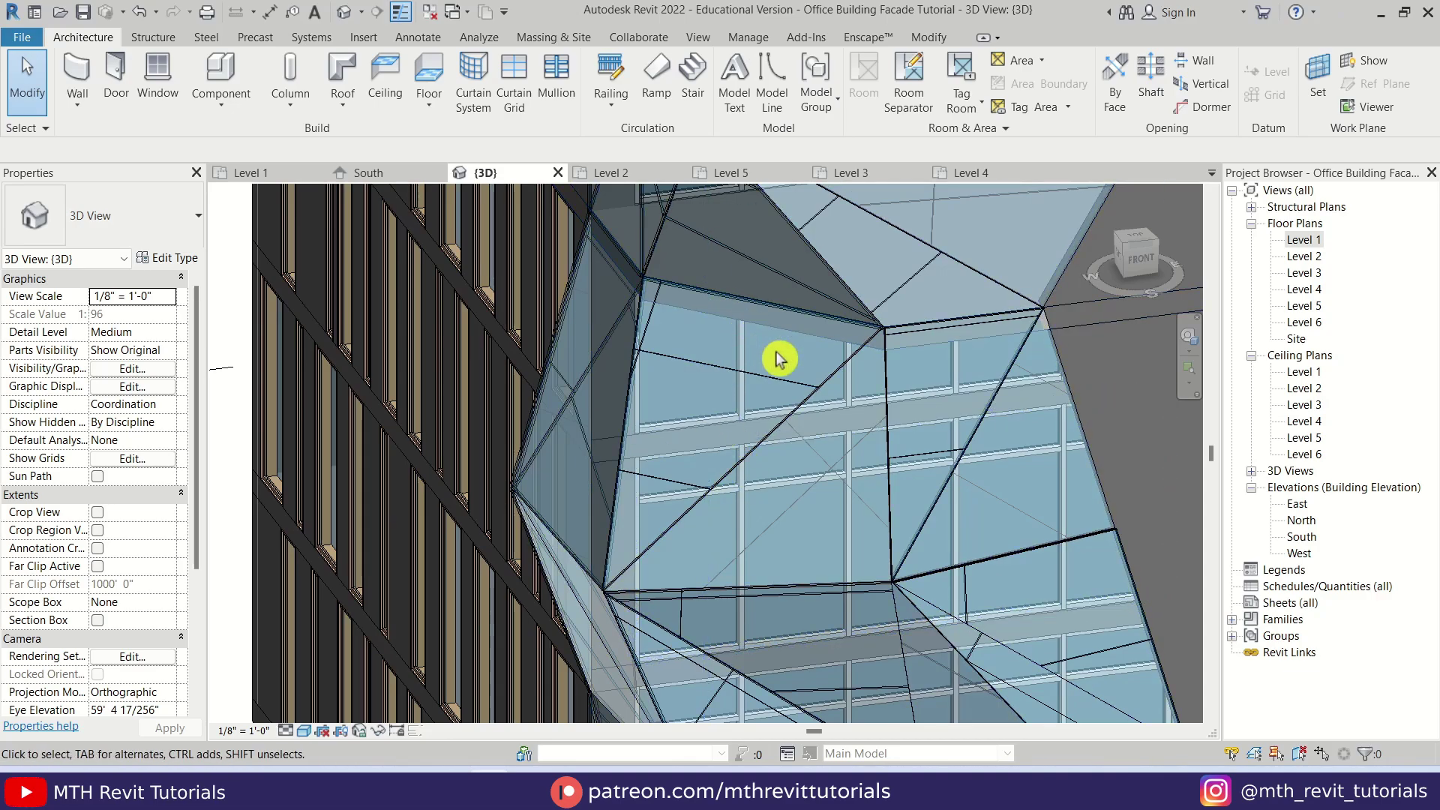
pyautogui.click(833, 375)
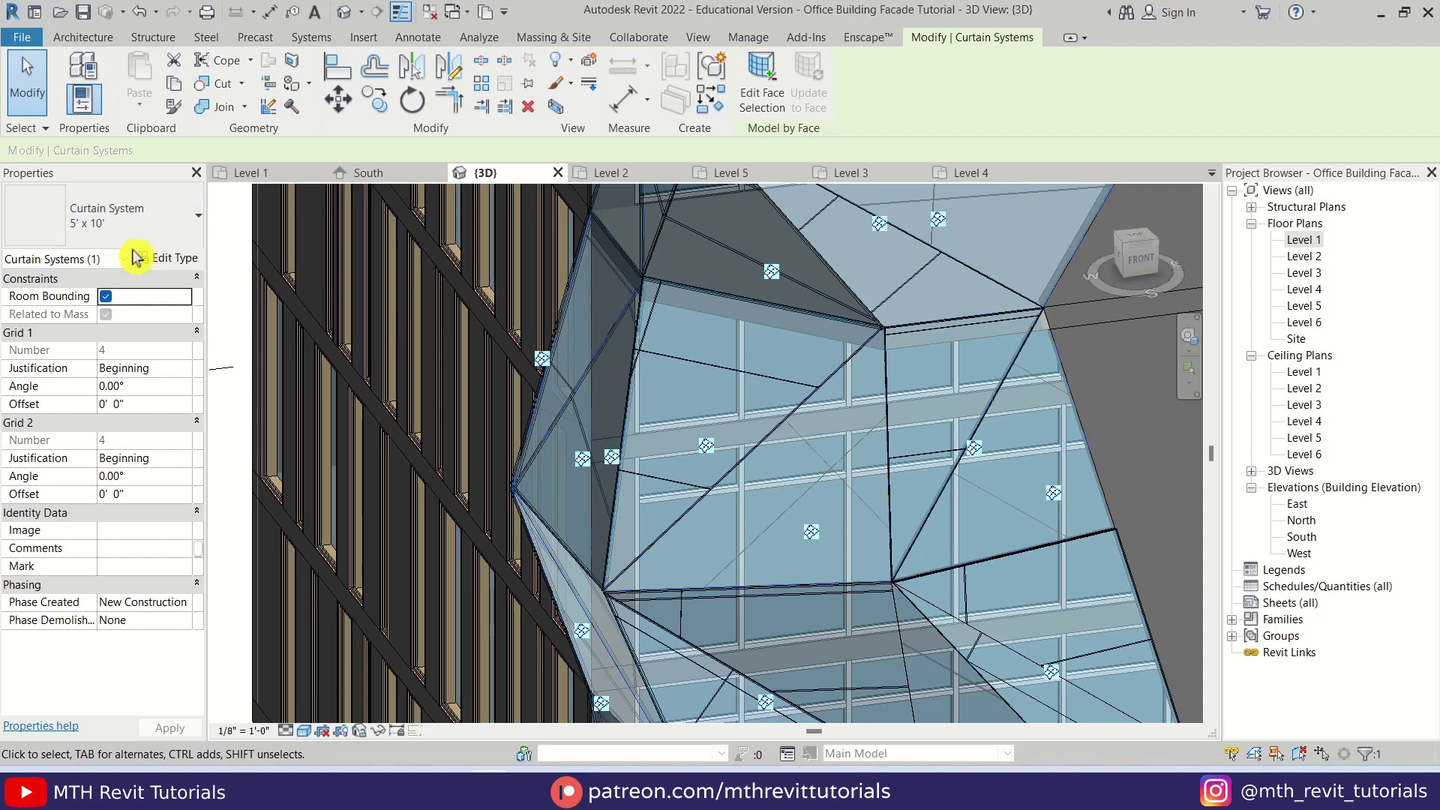
pyautogui.click(168, 262)
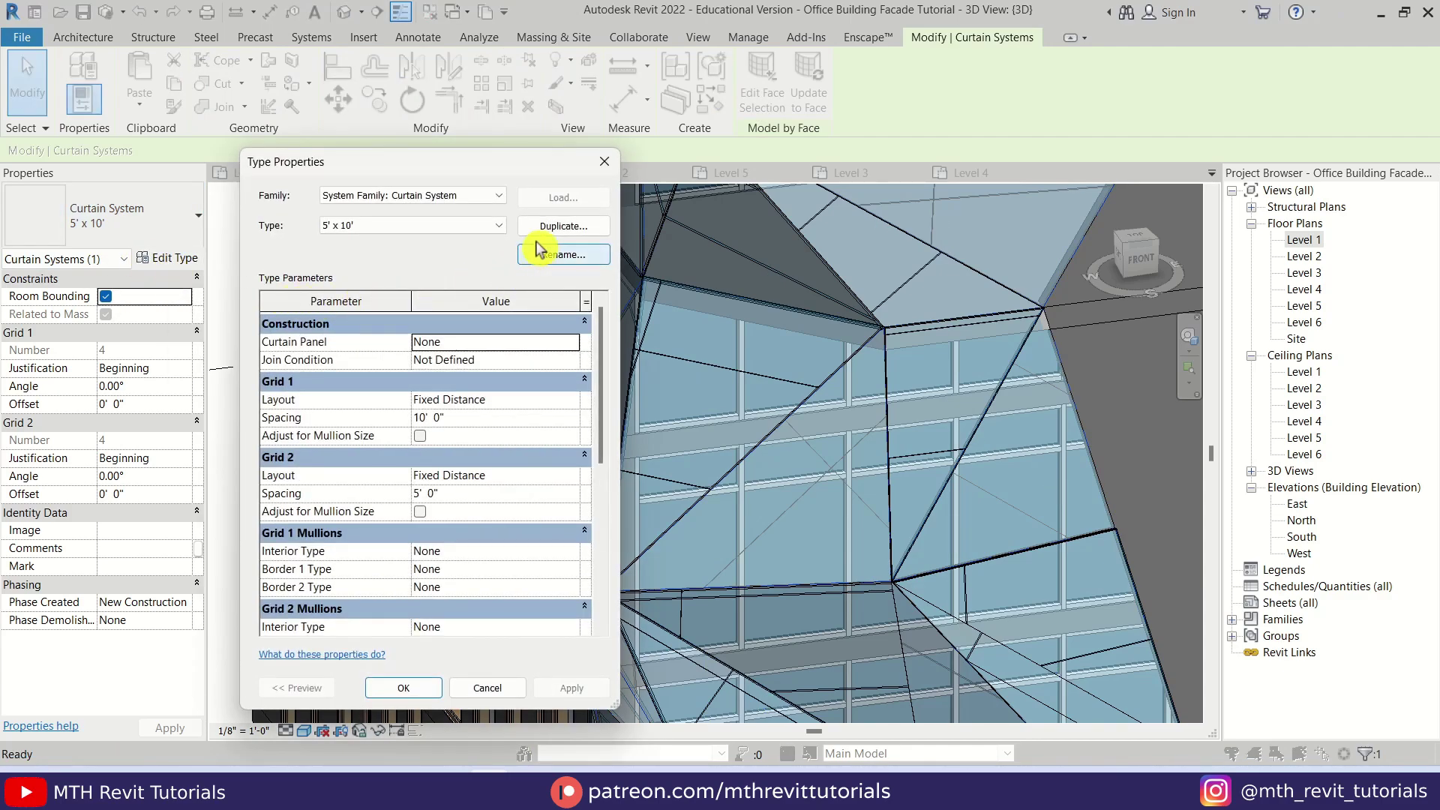
pyautogui.click(543, 229)
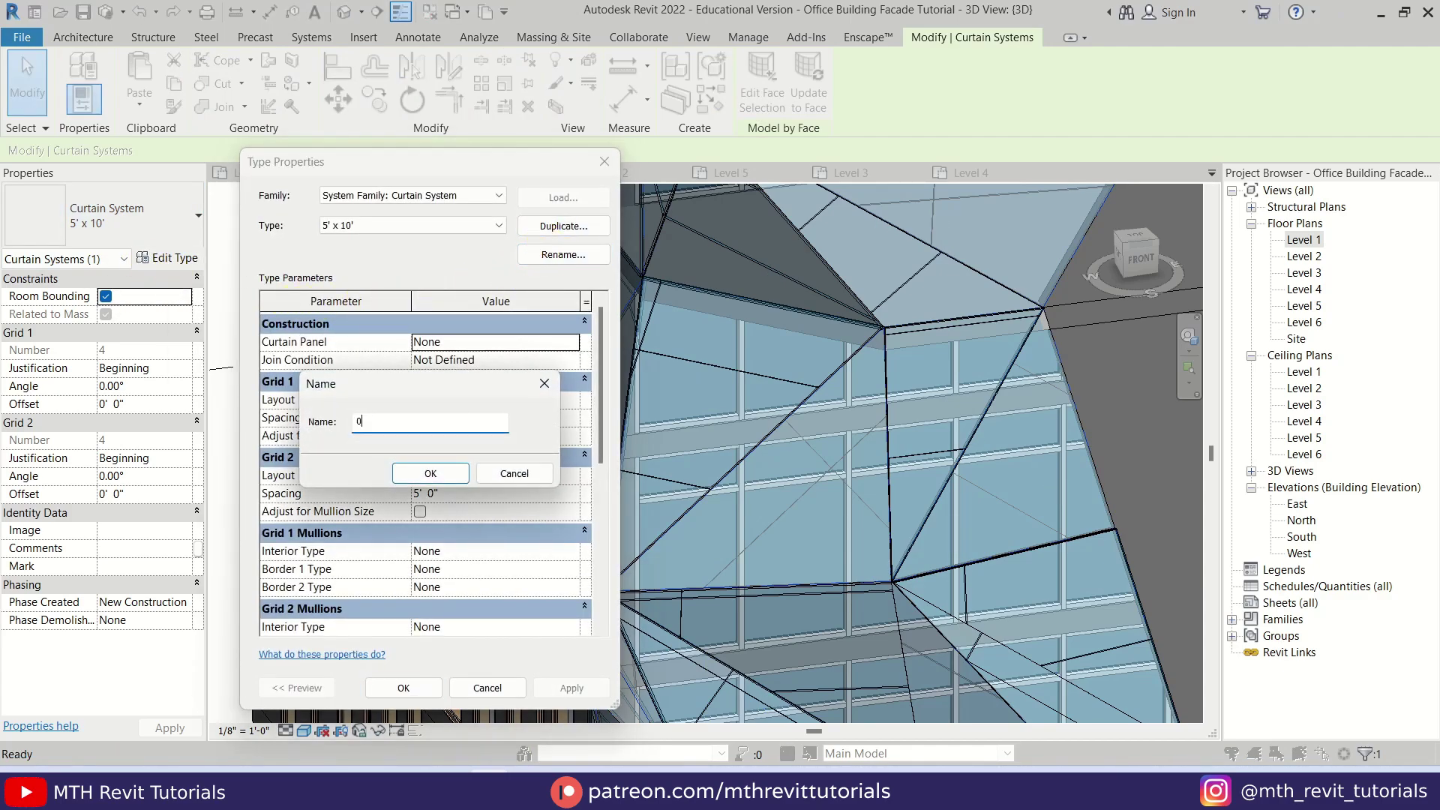
pyautogui.press('Return')
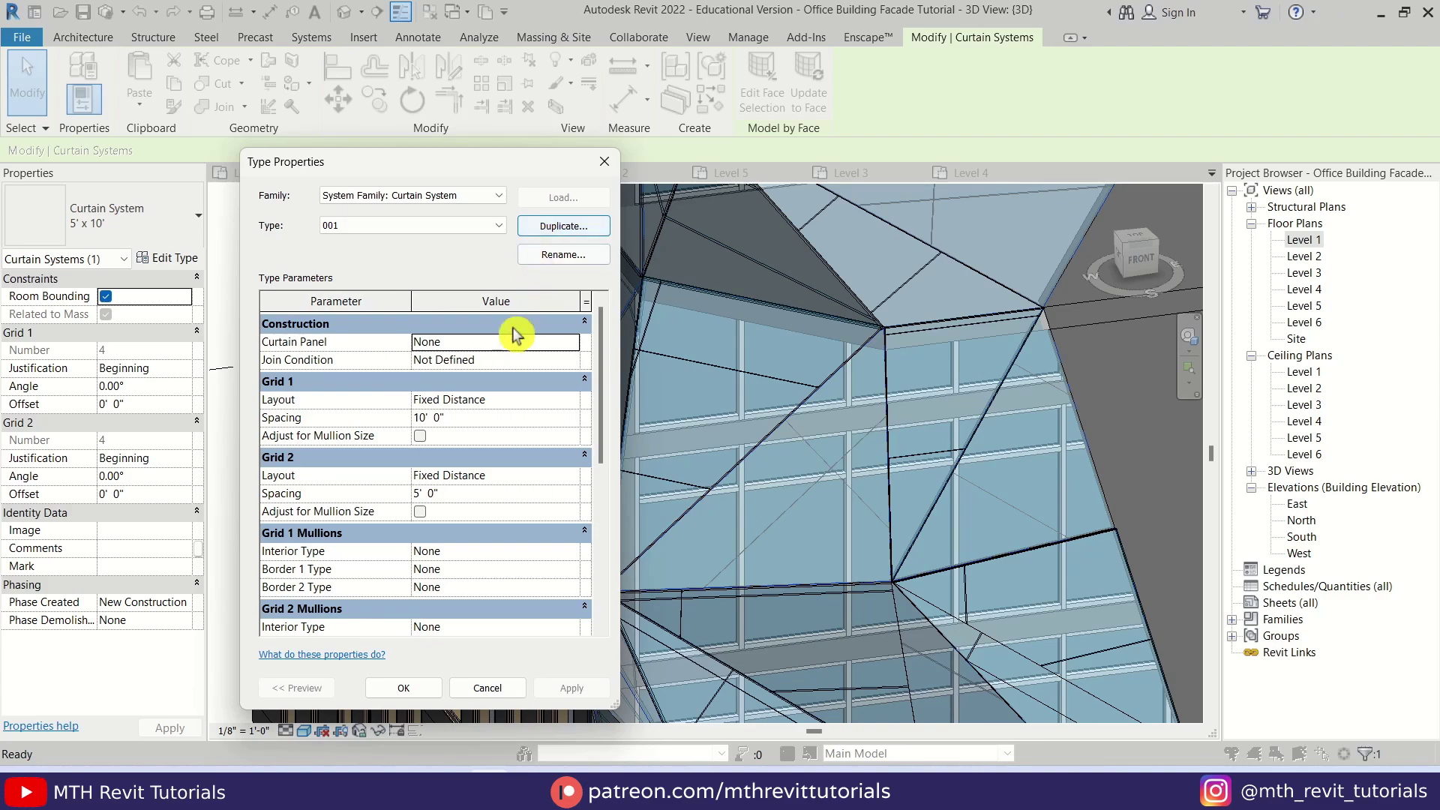
# Set the Grid 1 and Grid 2 layouts of type 001 to None and delete the leftover gridlines.
pyautogui.click(574, 402)
pyautogui.click(496, 417)
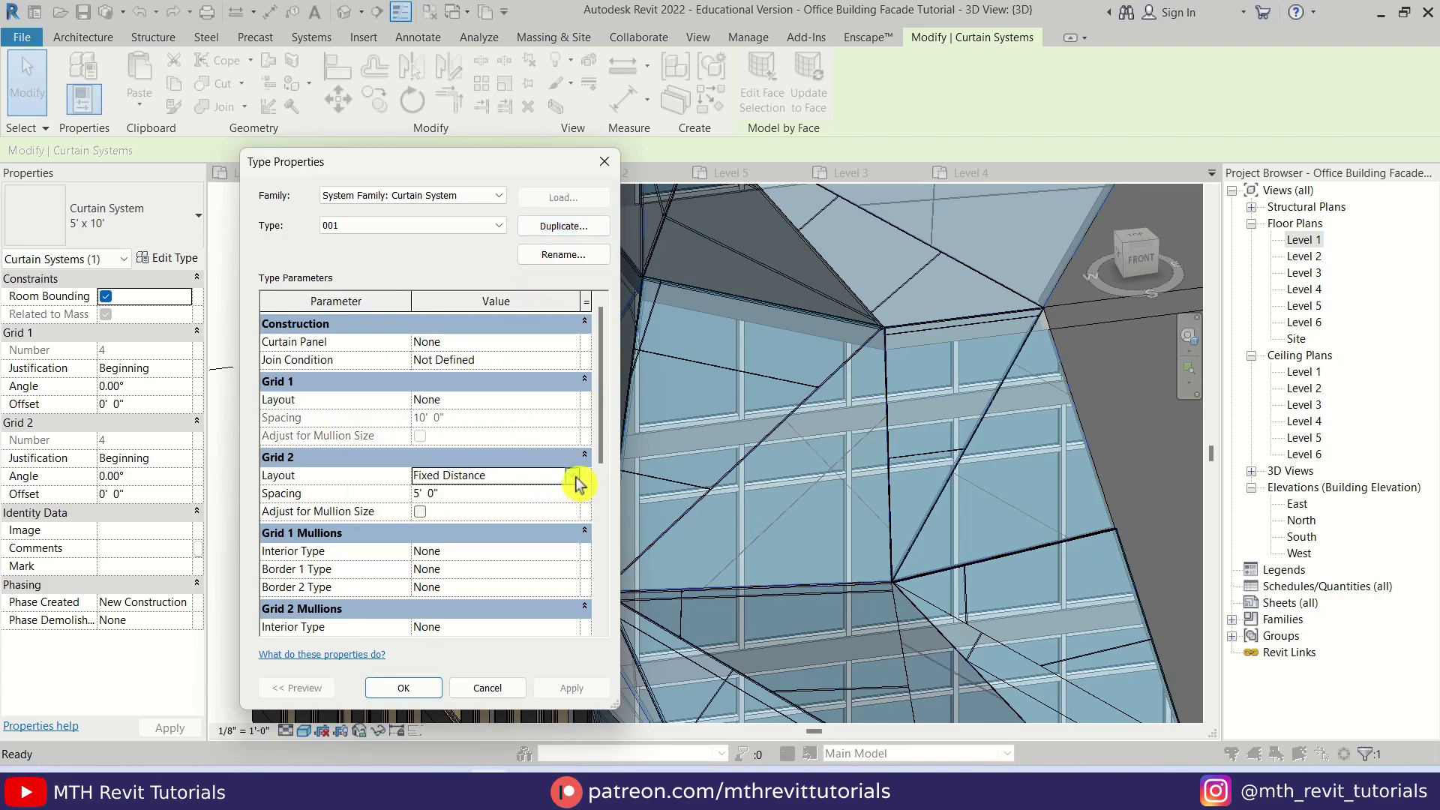
pyautogui.click(575, 475)
pyautogui.click(438, 495)
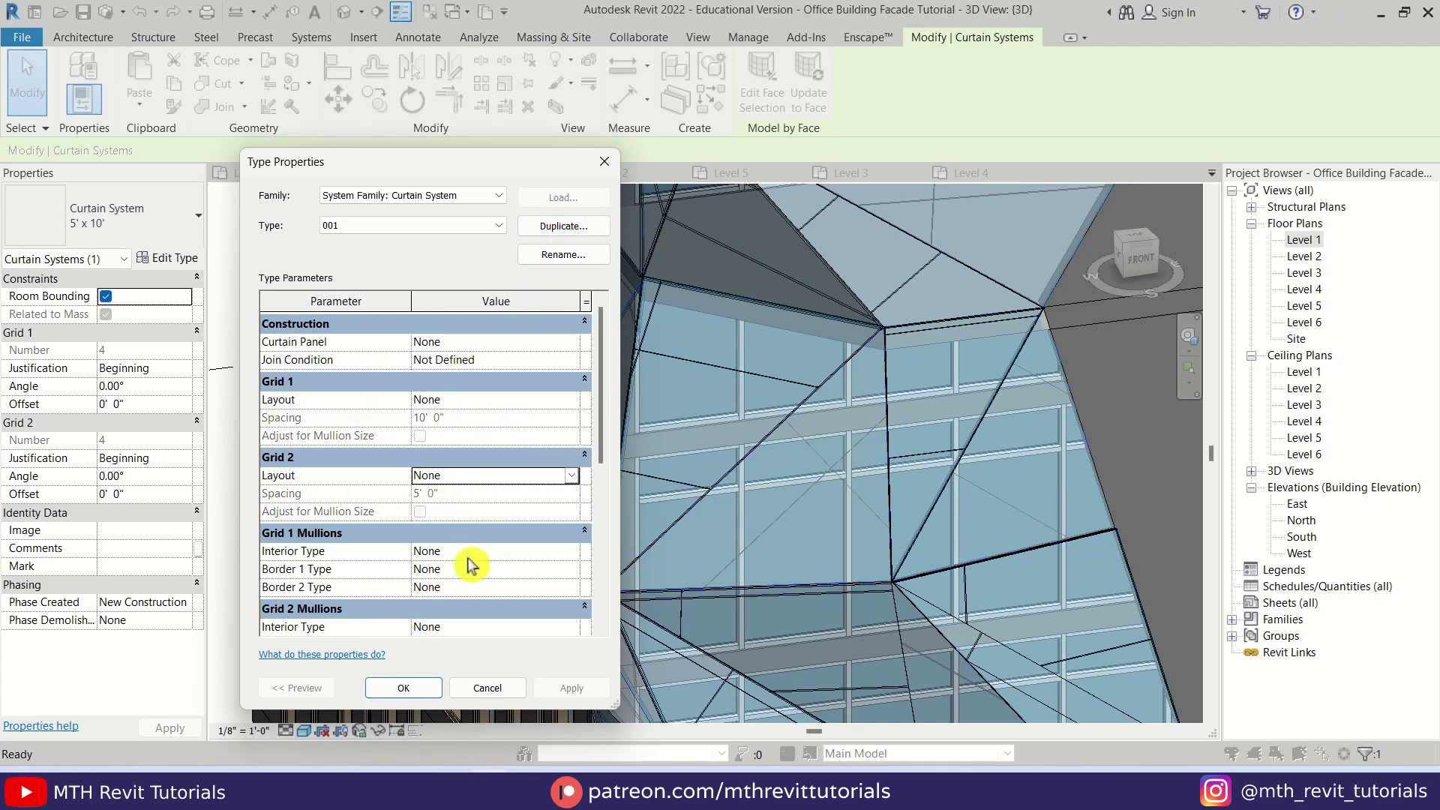
pyautogui.click(433, 685)
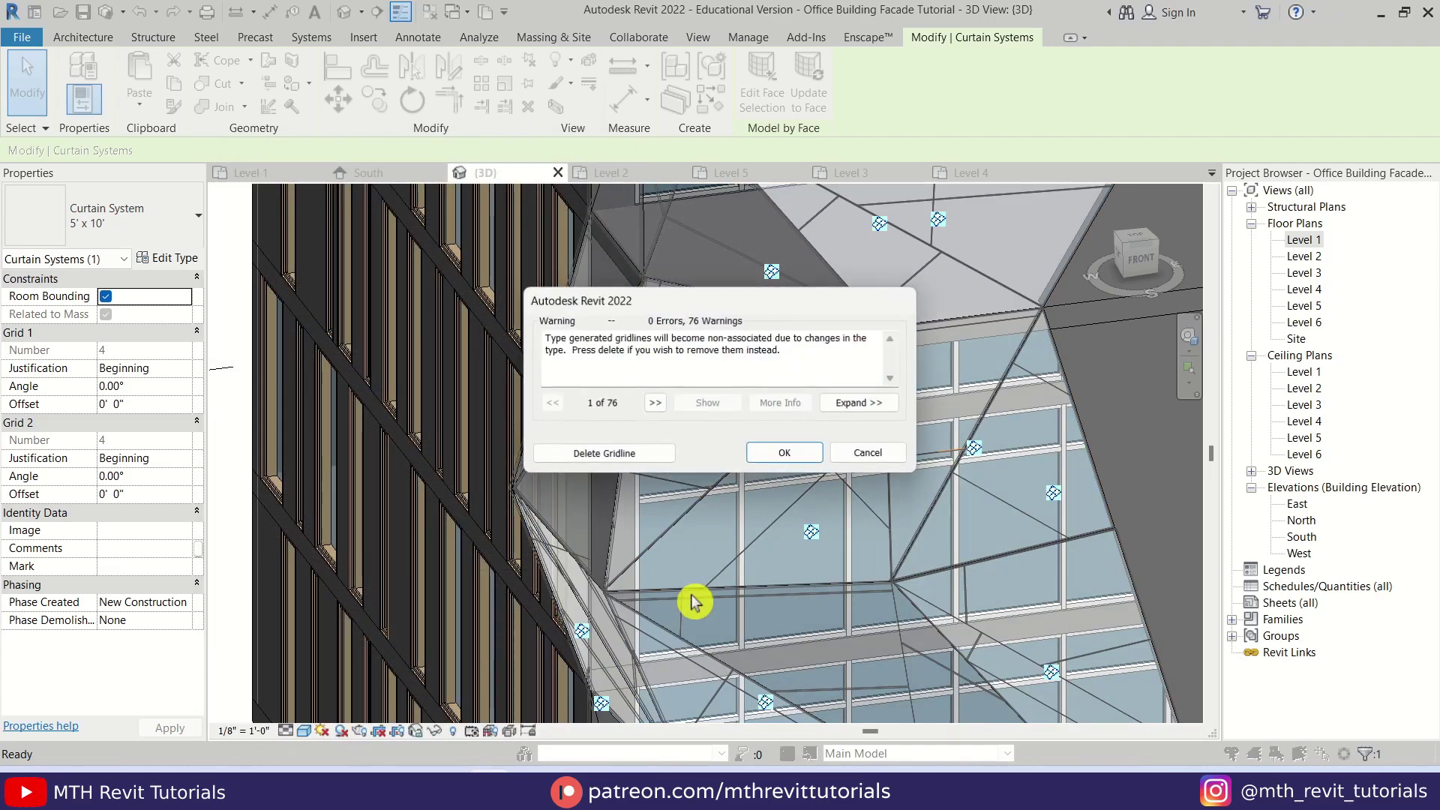
pyautogui.click(628, 457)
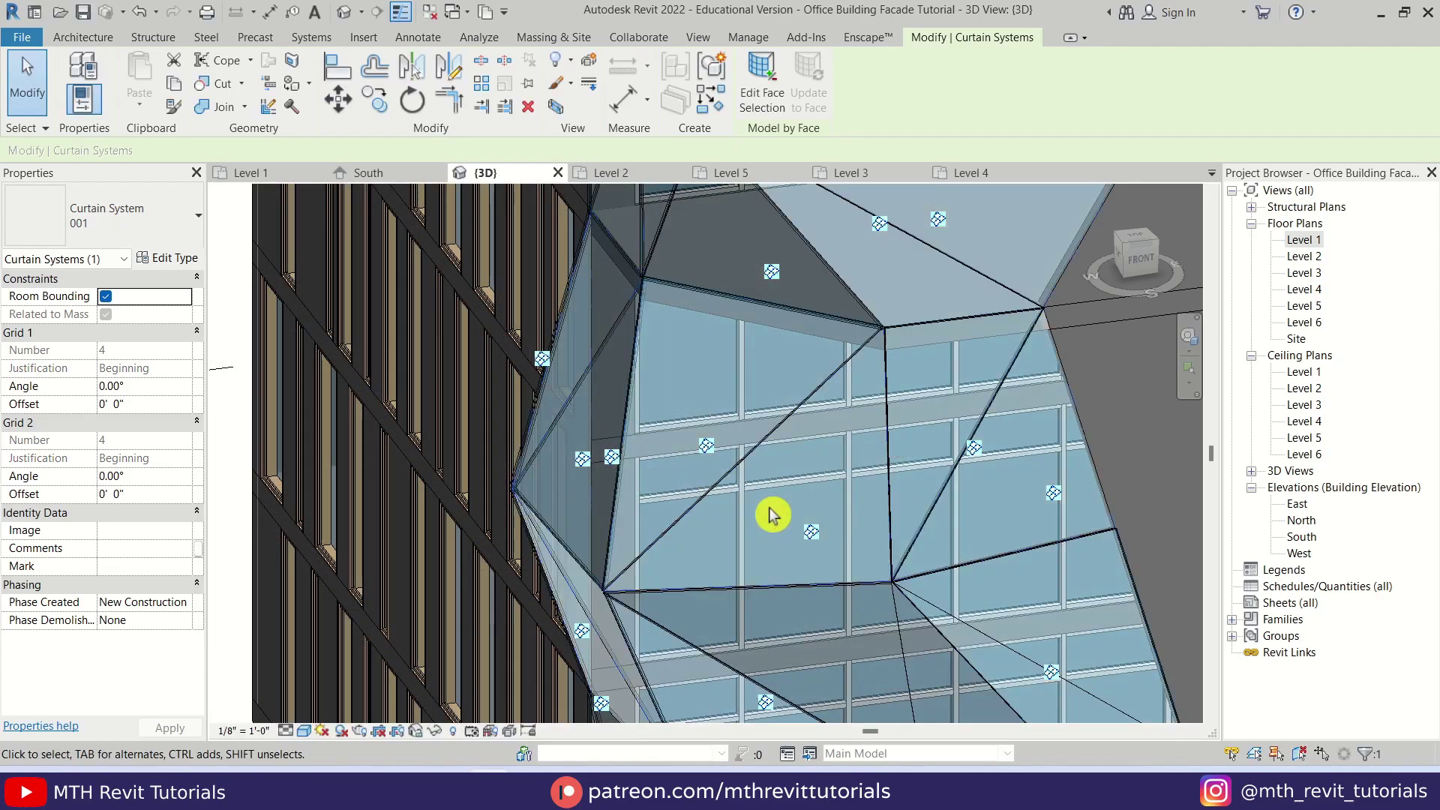
# Place 2.5" x 5" rectangular mullions on all grid lines of a sloped triangular panel near the facade's upper edge.
pyautogui.scroll(-3, 813, 461)
pyautogui.press('Escape')
pyautogui.keyDown('shift'); pyautogui.moveTo(852, 444); pyautogui.dragTo(987, 522, button='middle'); pyautogui.keyUp('shift')
pyautogui.scroll(5, 893, 553)
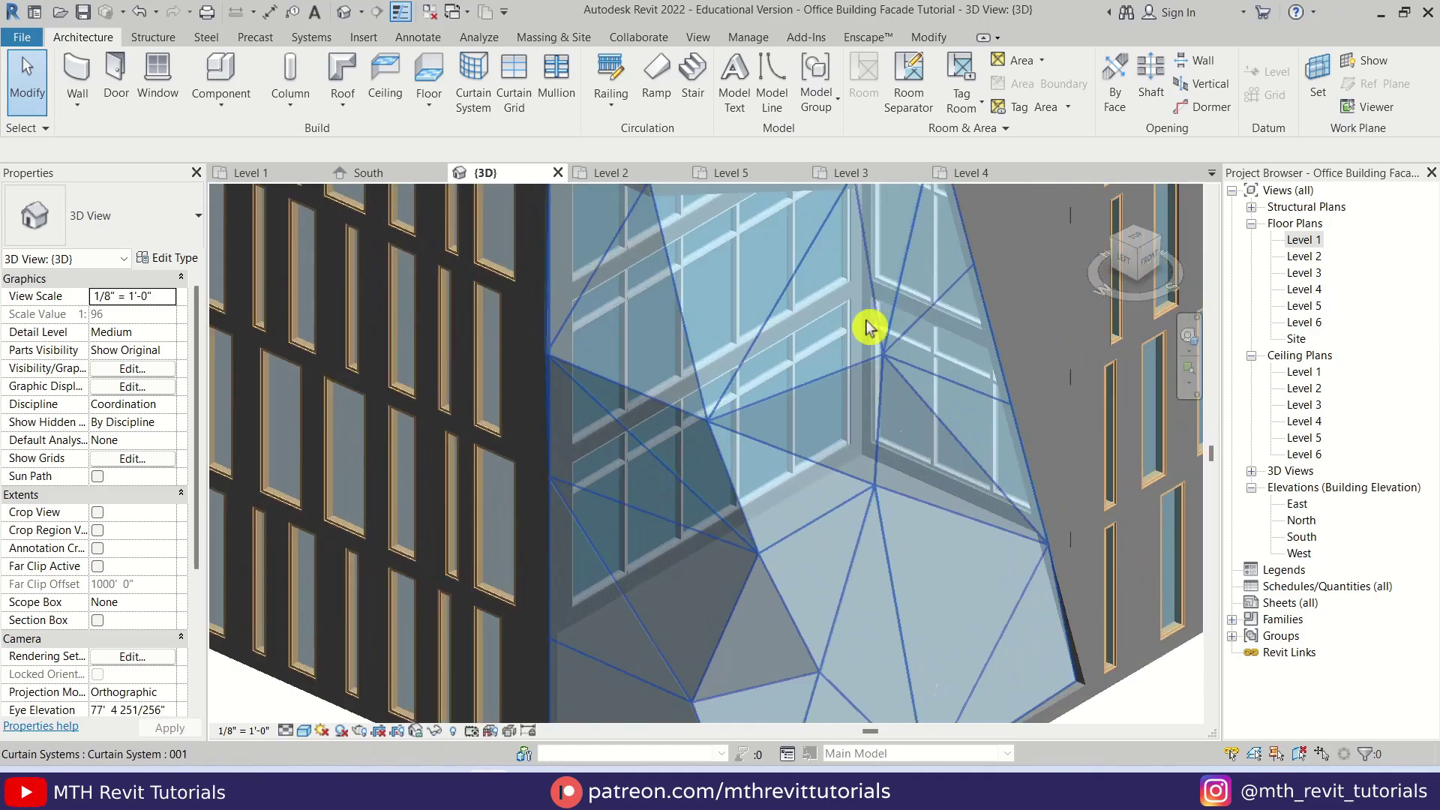
pyautogui.scroll(1, 866, 326)
pyautogui.moveTo(779, 352); pyautogui.dragTo(980, 495, button='middle')
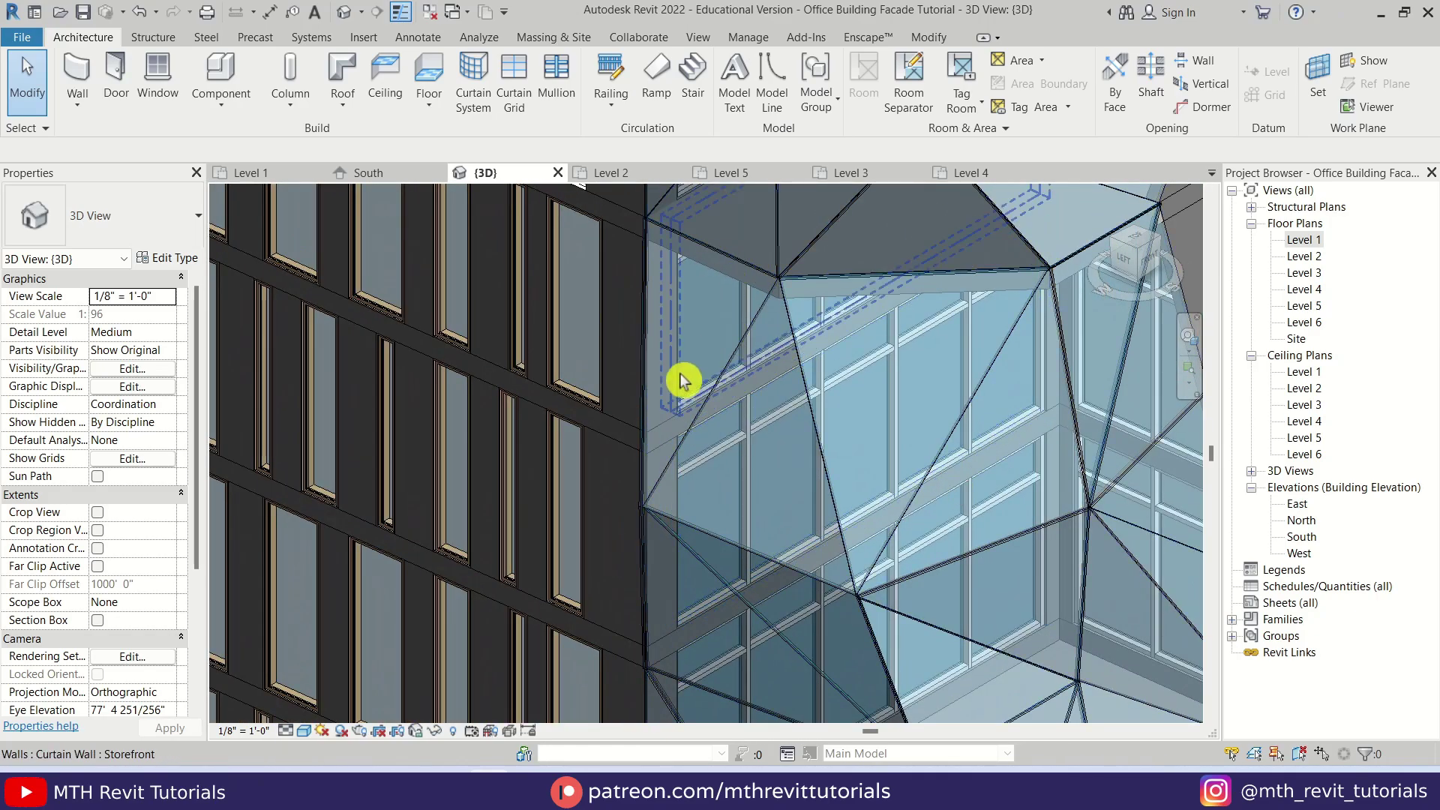
pyautogui.click(563, 105)
pyautogui.click(154, 224)
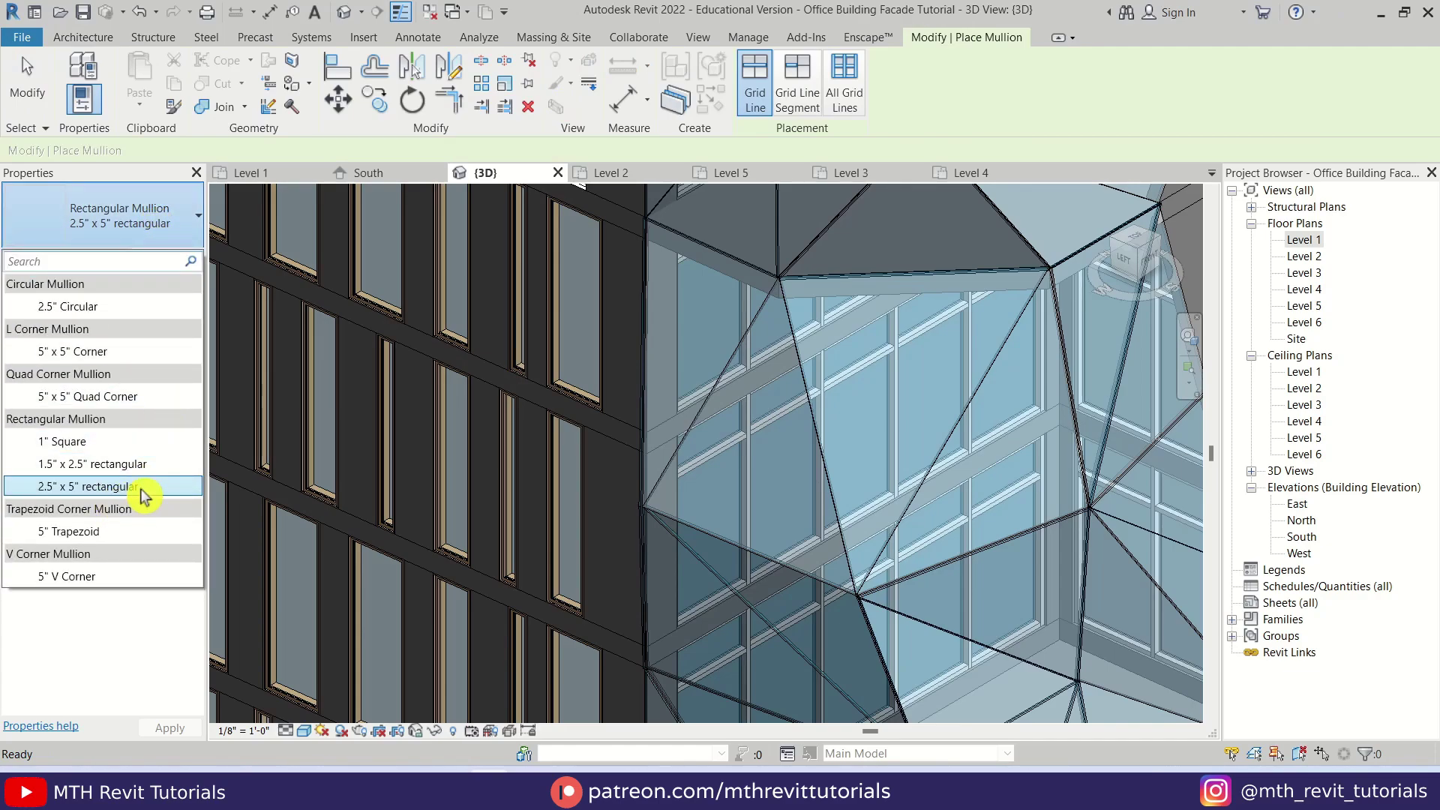
pyautogui.click(143, 487)
pyautogui.keyDown('shift'); pyautogui.moveTo(596, 458); pyautogui.dragTo(616, 416, button='middle'); pyautogui.keyUp('shift')
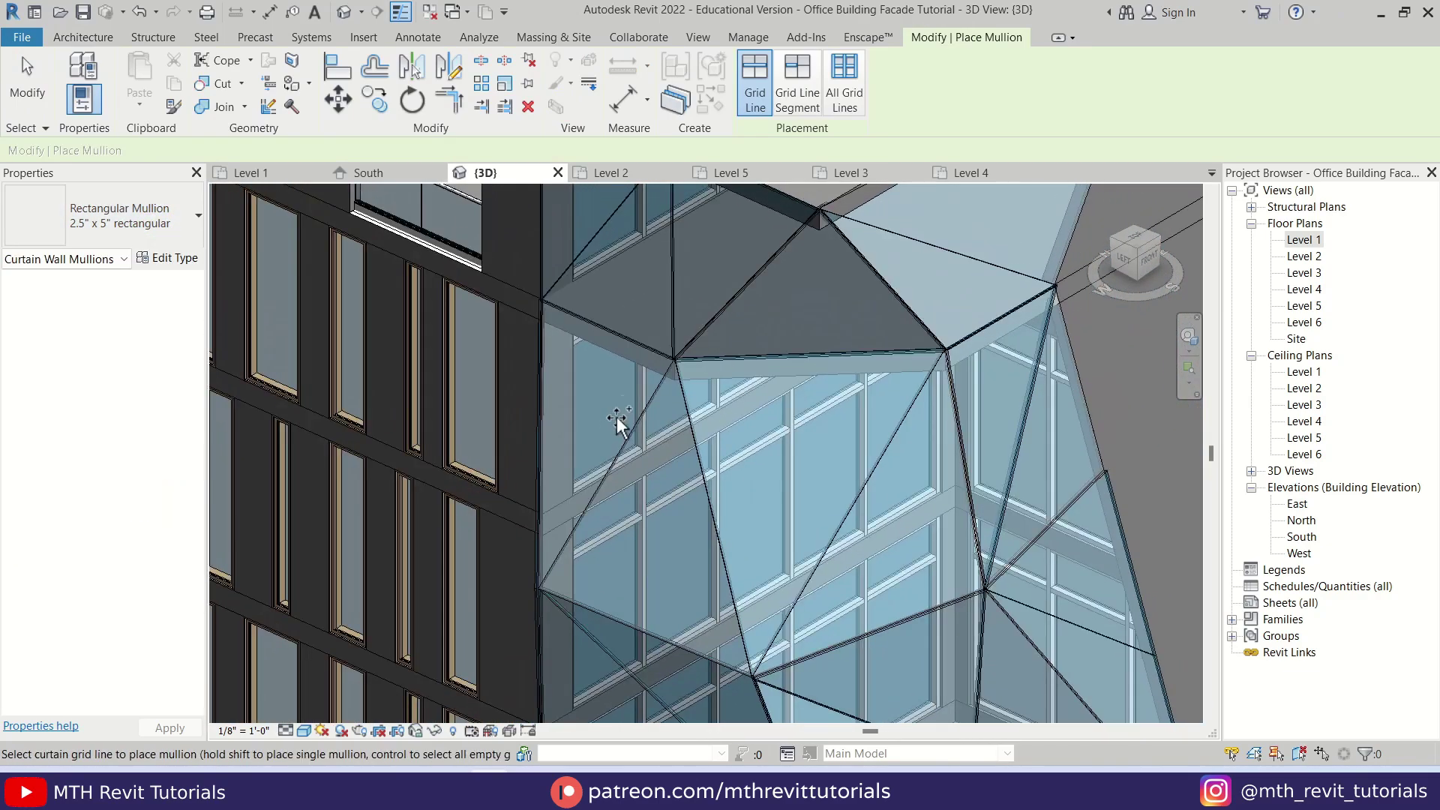
pyautogui.click(848, 107)
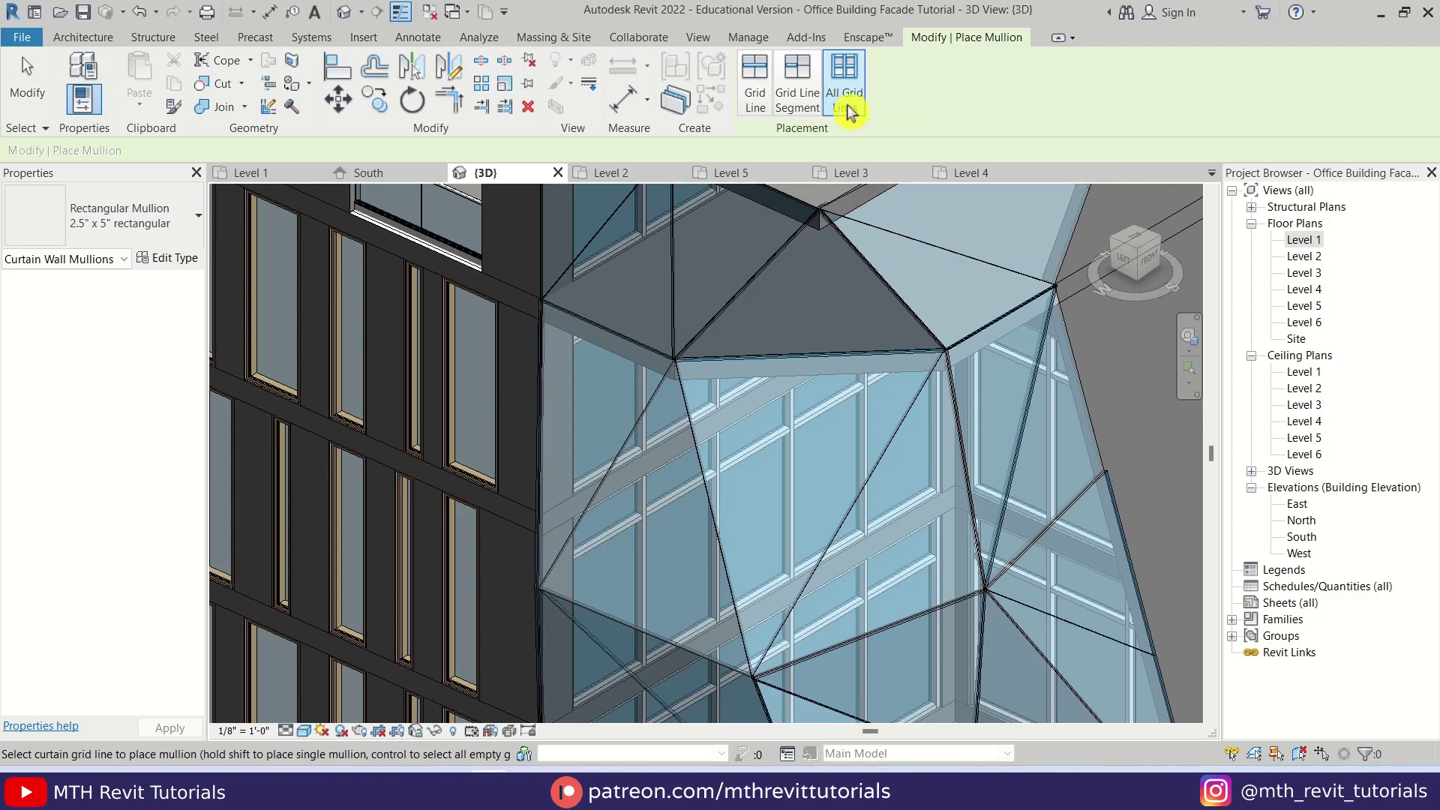
pyautogui.click(861, 259)
# Add the same rectangular mullions to the adjacent triangular panels around the facade's upper ledge.
pyautogui.scroll(5, 870, 262)
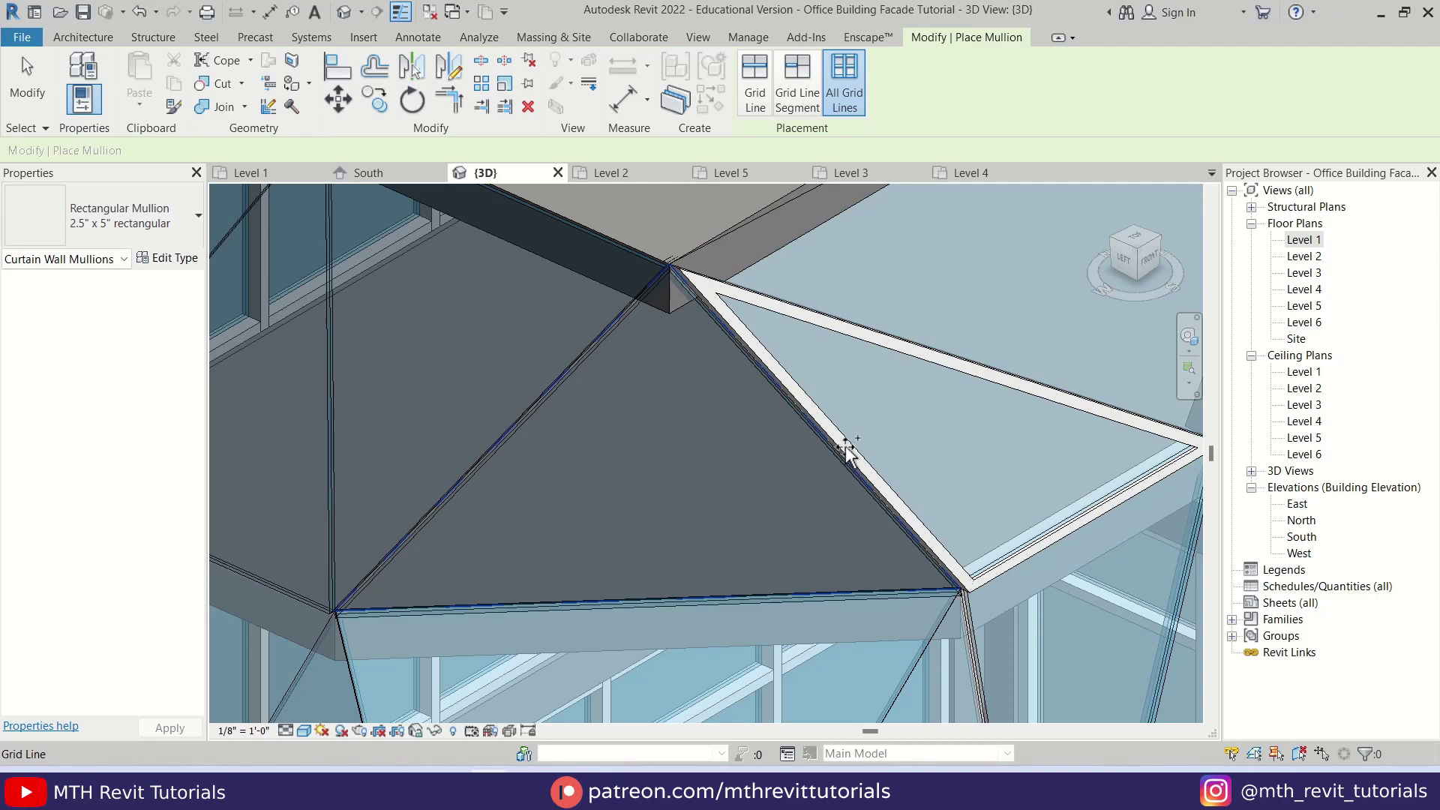
pyautogui.scroll(-3, 942, 370)
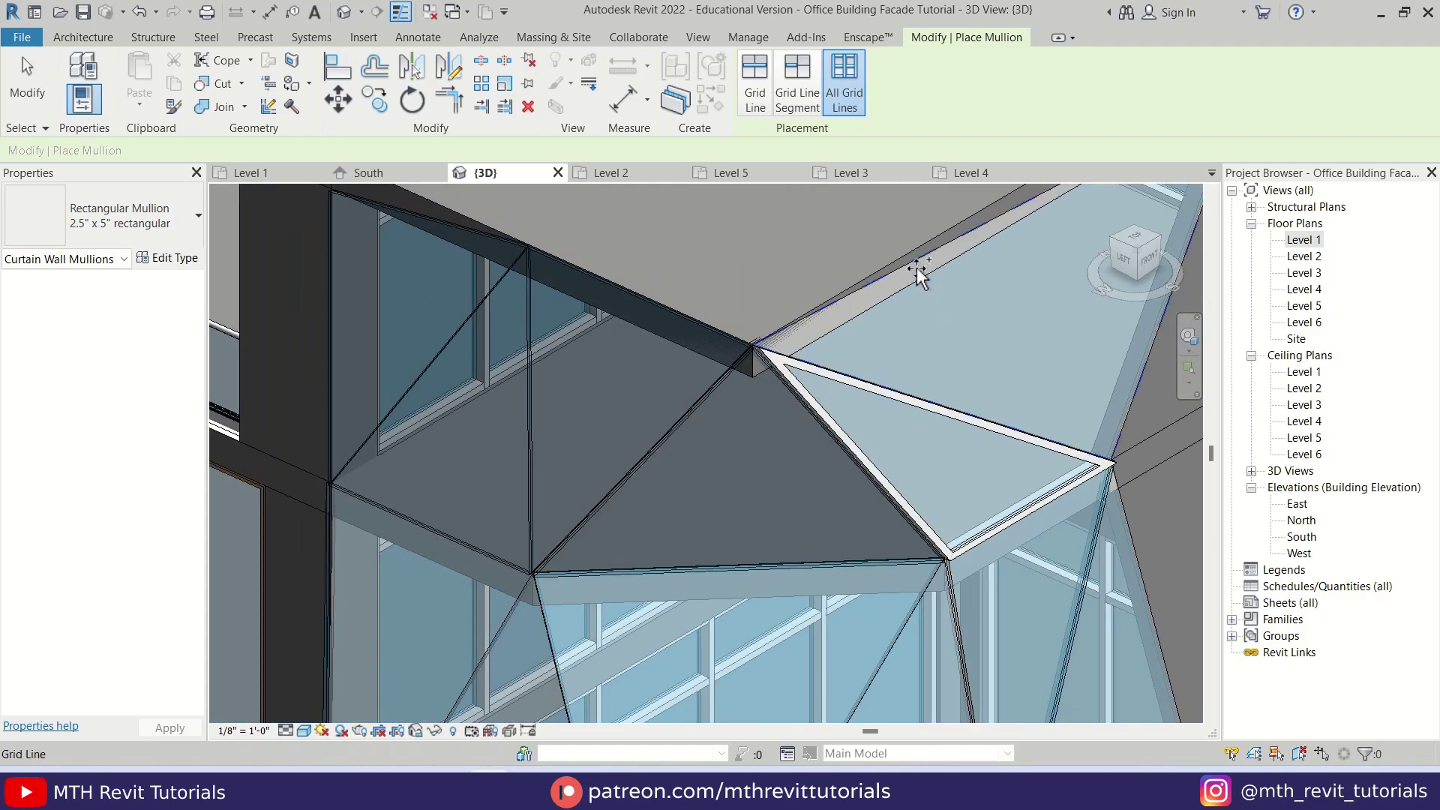
pyautogui.click(712, 376)
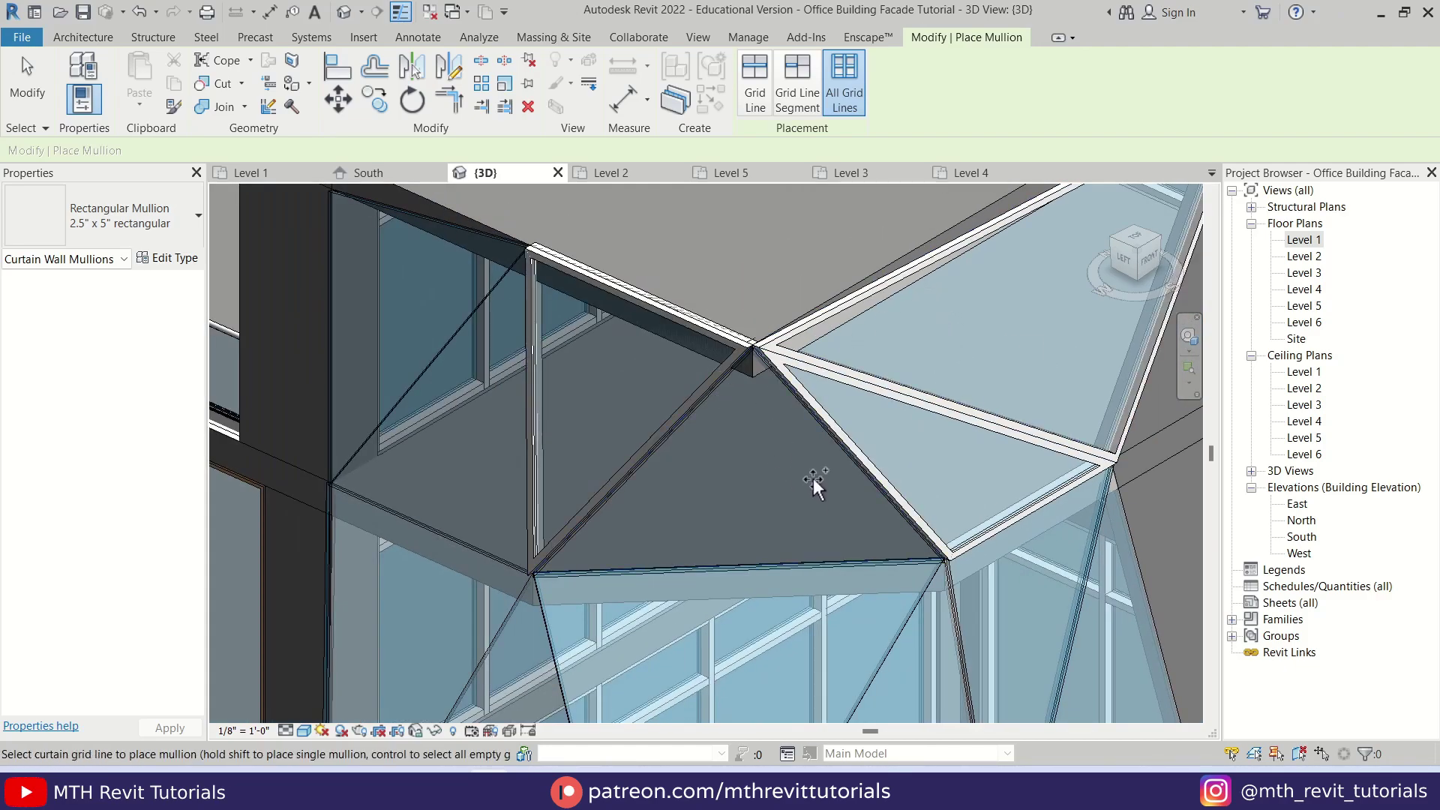
pyautogui.click(784, 391)
pyautogui.click(496, 290)
pyautogui.click(483, 552)
# Continue the rectangular mullions down the triangular panels along the dark side wall.
pyautogui.moveTo(524, 605); pyautogui.dragTo(488, 339, button='middle')
pyautogui.click(502, 345)
pyautogui.scroll(-2, 504, 349)
pyautogui.moveTo(450, 484); pyautogui.dragTo(498, 347, button='middle')
pyautogui.click(458, 338)
pyautogui.click(470, 514)
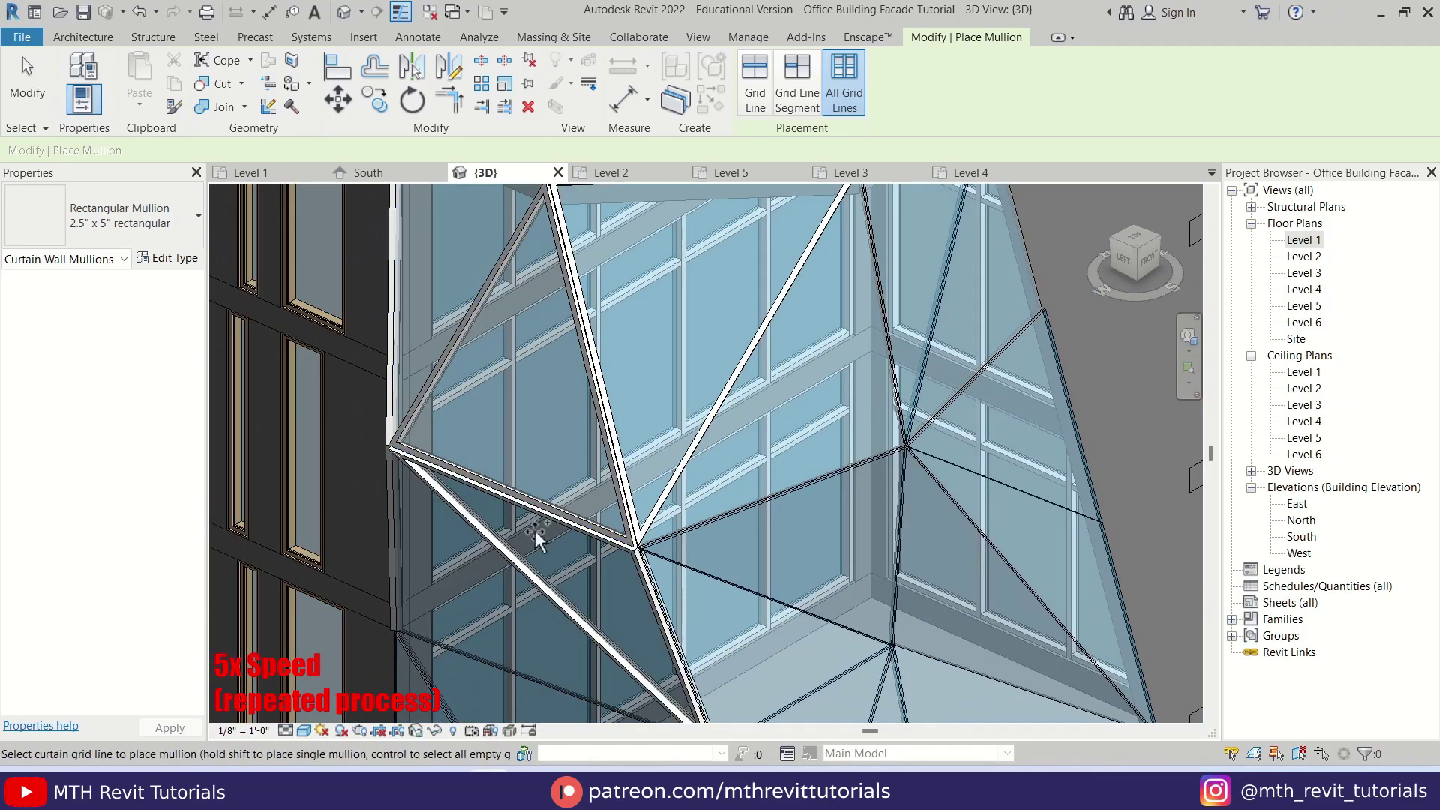
# Add rectangular mullions to the triangles on the facade's front side, from mid-height down to the ground corner.
pyautogui.click(750, 506)
pyautogui.click(892, 368)
pyautogui.click(978, 369)
pyautogui.click(952, 504)
pyautogui.moveTo(899, 689); pyautogui.dragTo(801, 347, button='middle')
pyautogui.click(771, 397)
pyautogui.click(776, 602)
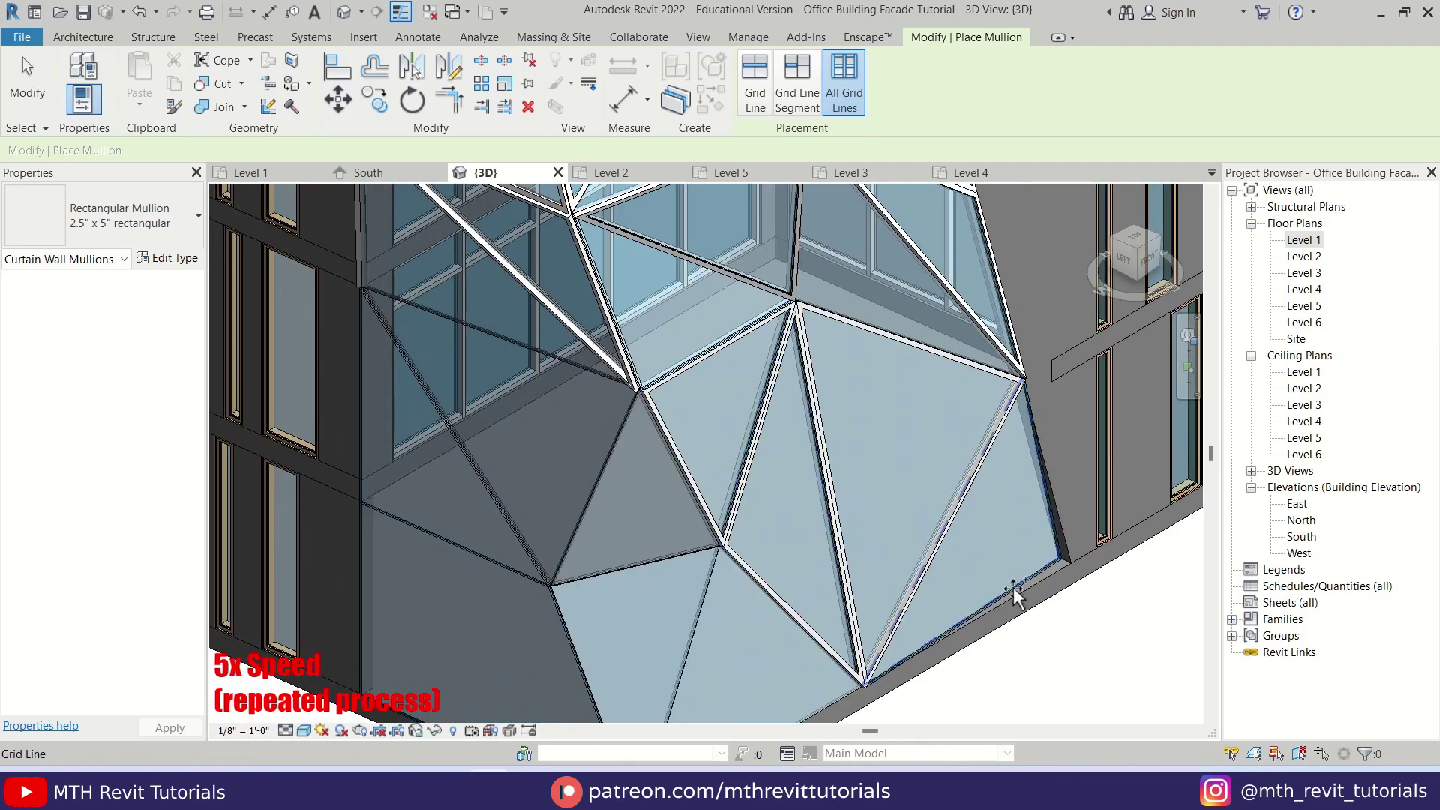
pyautogui.click(1015, 590)
# Fill in the mullions on the remaining corner and side-wall triangles, leaving out the four-sided base panel.
pyautogui.moveTo(677, 671); pyautogui.dragTo(789, 527, button='middle')
pyautogui.click(792, 527)
pyautogui.click(720, 309)
pyautogui.click(584, 408)
pyautogui.moveTo(804, 363); pyautogui.dragTo(898, 655, button='middle')
pyautogui.click(635, 351)
pyautogui.click(722, 343)
pyautogui.moveTo(723, 343); pyautogui.dragTo(746, 612, button='middle')
pyautogui.click(641, 273)
pyautogui.click(797, 82)
# Examine the four-sided panel at the facade's base and try starting a curtain grid on its edge.
pyautogui.scroll(-3, 750, 420)
pyautogui.keyDown('shift'); pyautogui.moveTo(720, 420); pyautogui.dragTo(868, 410, button='middle'); pyautogui.keyUp('shift')
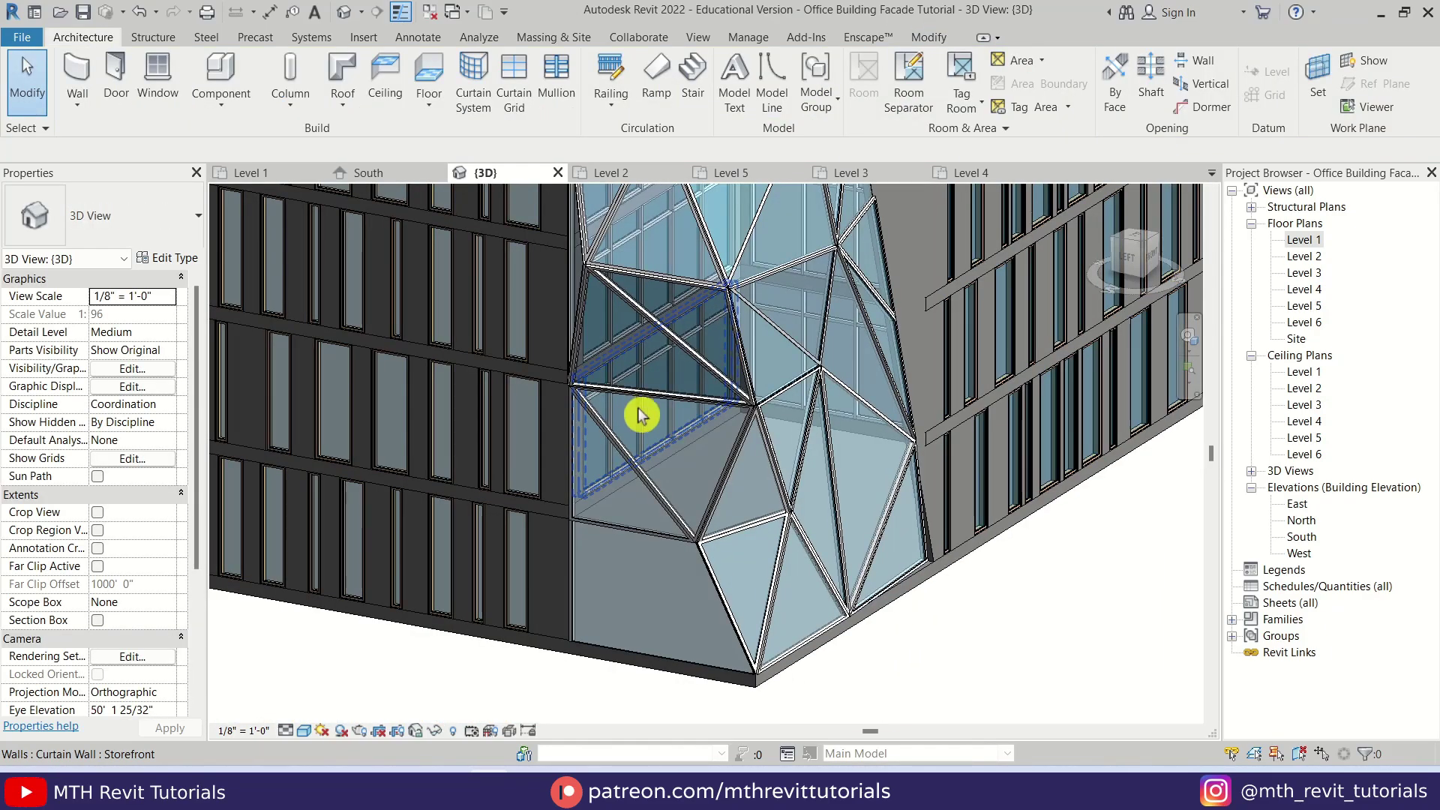
pyautogui.keyDown('shift'); pyautogui.moveTo(730, 415); pyautogui.dragTo(643, 529, button='middle'); pyautogui.keyUp('shift')
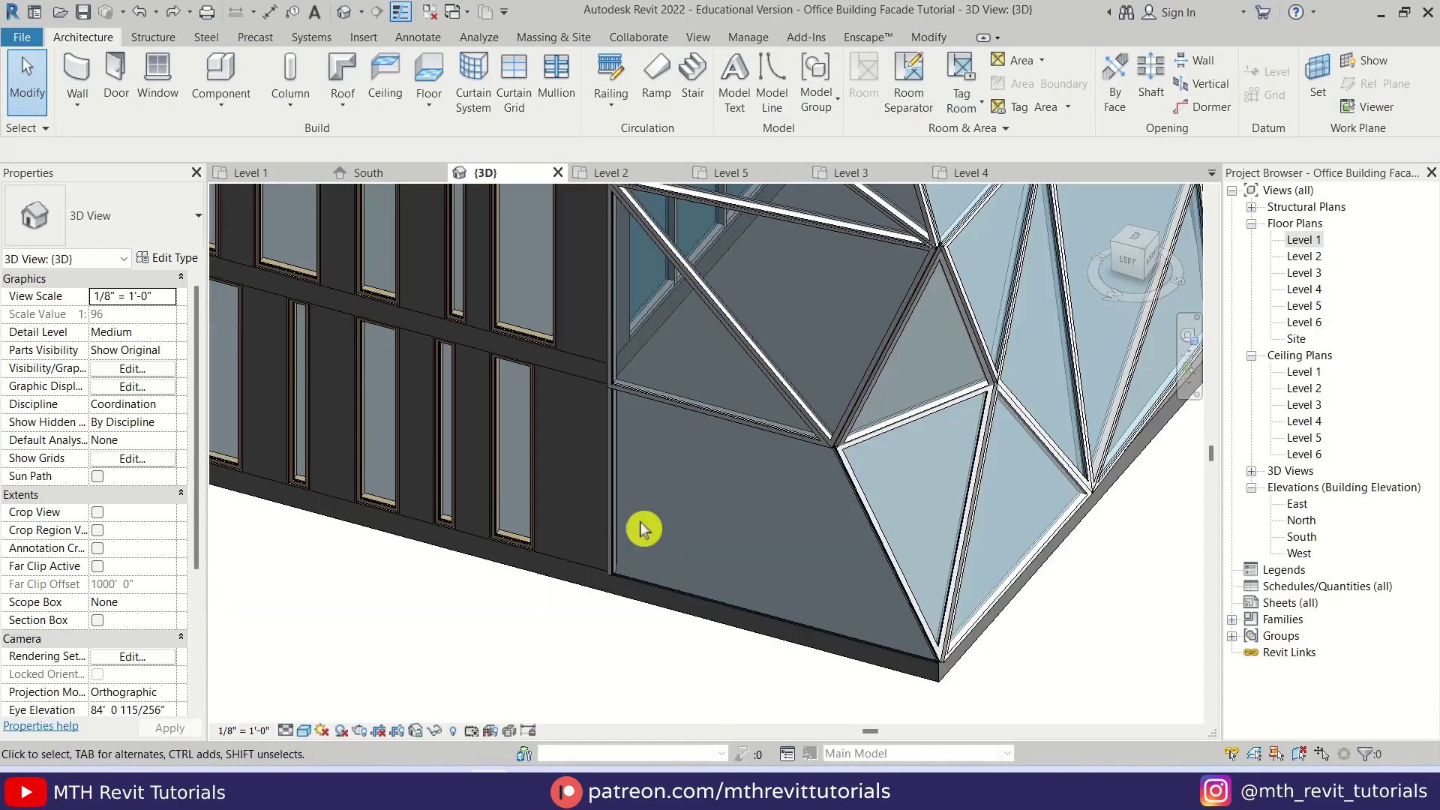
pyautogui.keyDown('shift'); pyautogui.moveTo(745, 553); pyautogui.dragTo(701, 595, button='middle'); pyautogui.keyUp('shift')
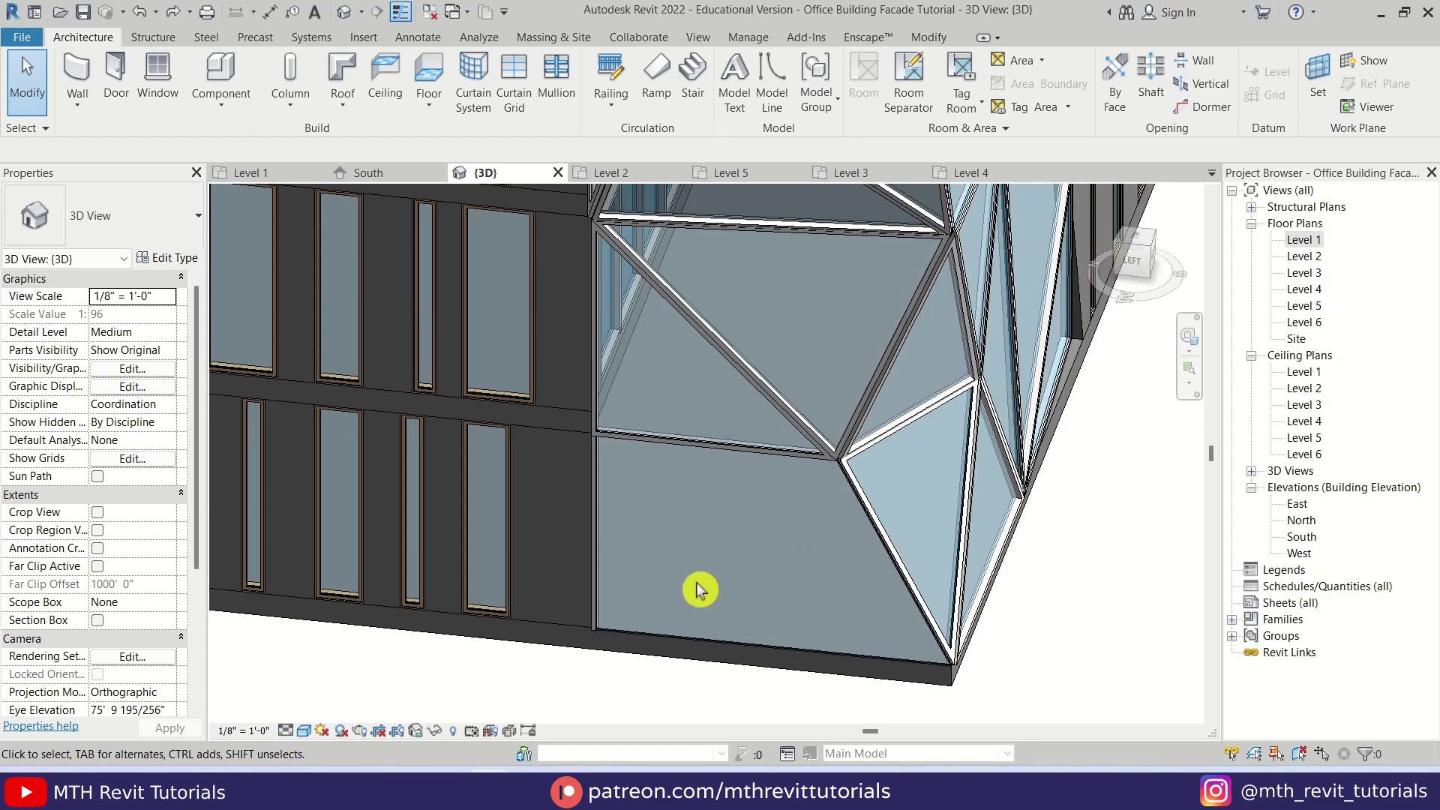
pyautogui.keyDown('shift'); pyautogui.moveTo(716, 546); pyautogui.dragTo(586, 522, button='middle'); pyautogui.keyUp('shift')
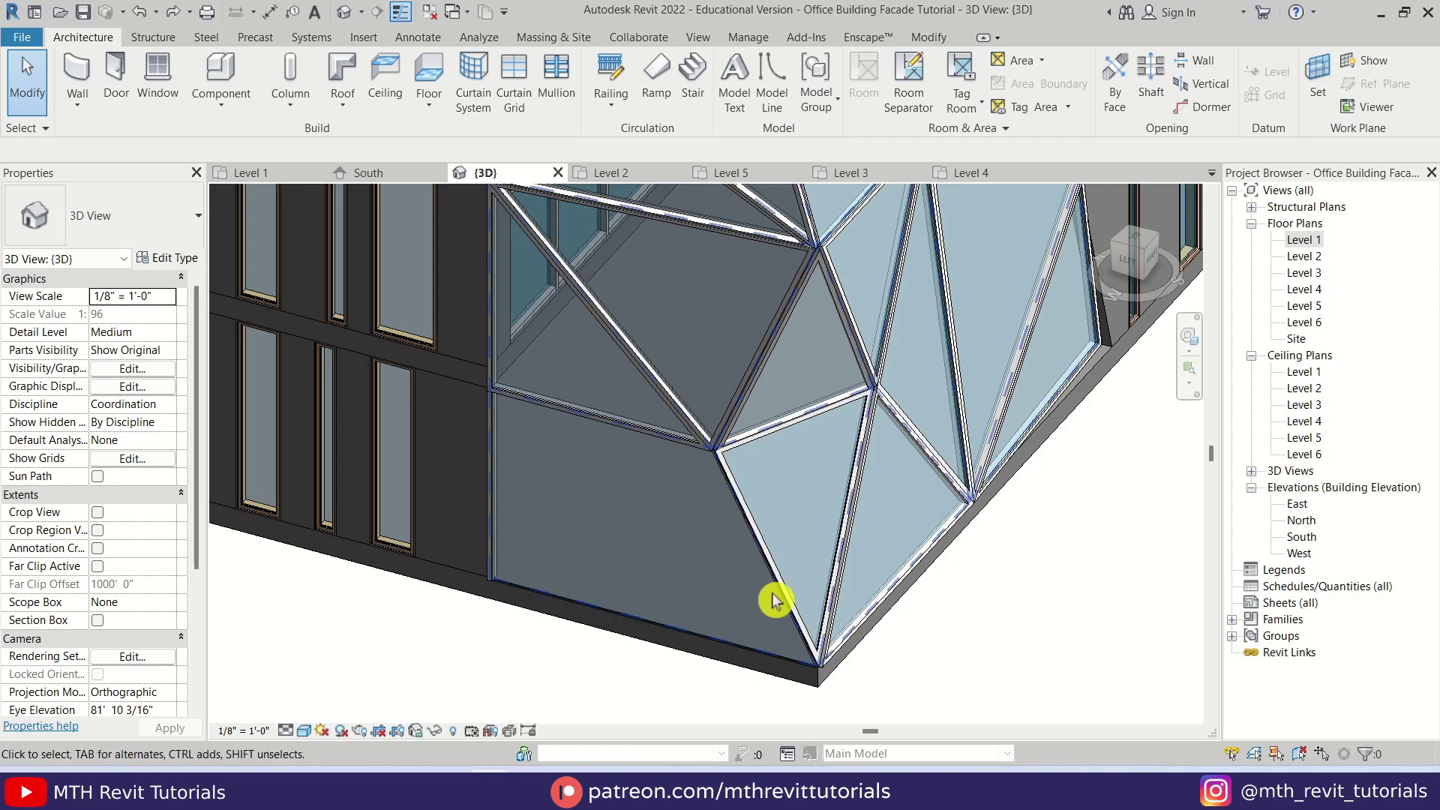
pyautogui.moveTo(565, 584); pyautogui.dragTo(594, 573, button='middle')
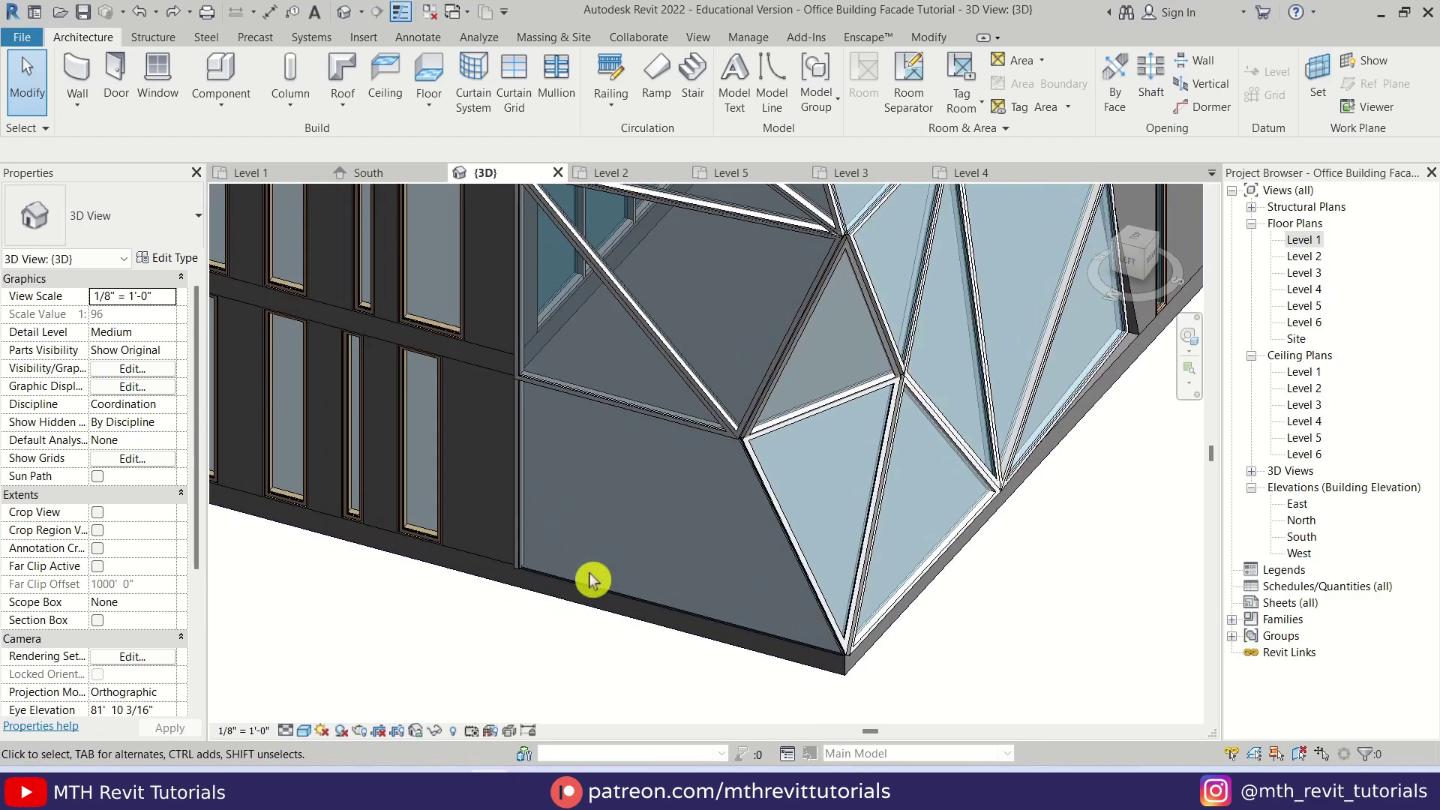
pyautogui.scroll(1, 593, 574)
pyautogui.click(518, 97)
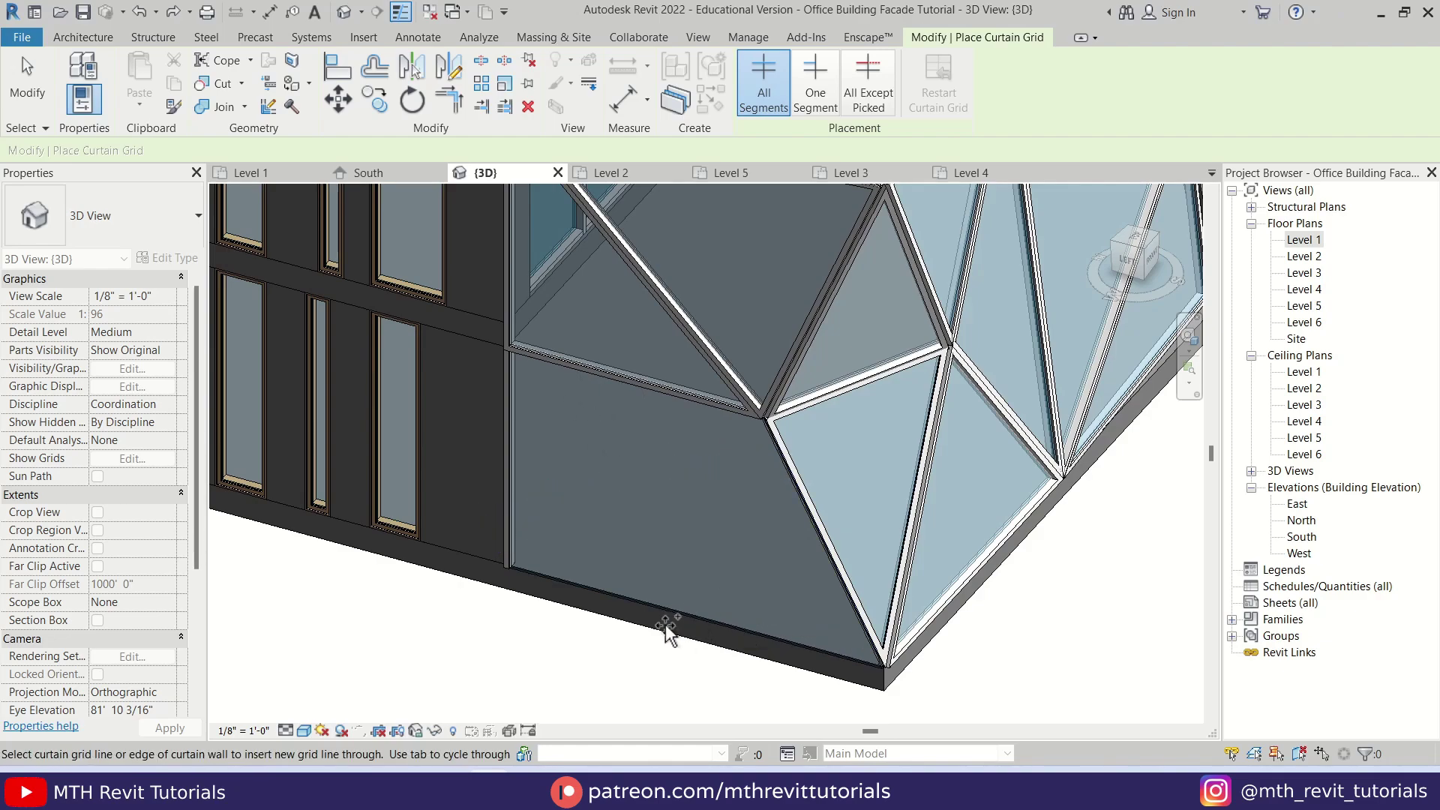
pyautogui.press('Escape')
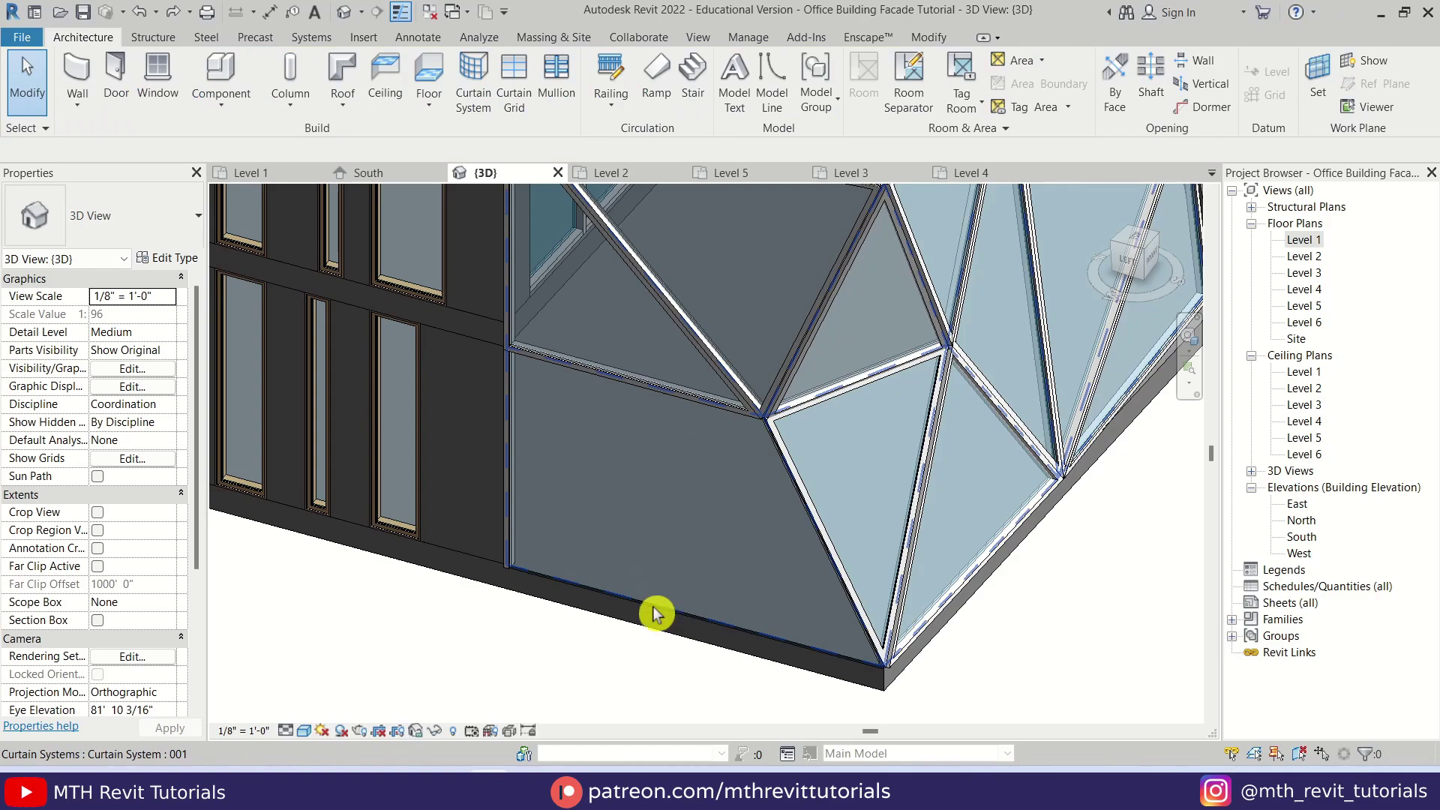
pyautogui.click(653, 611)
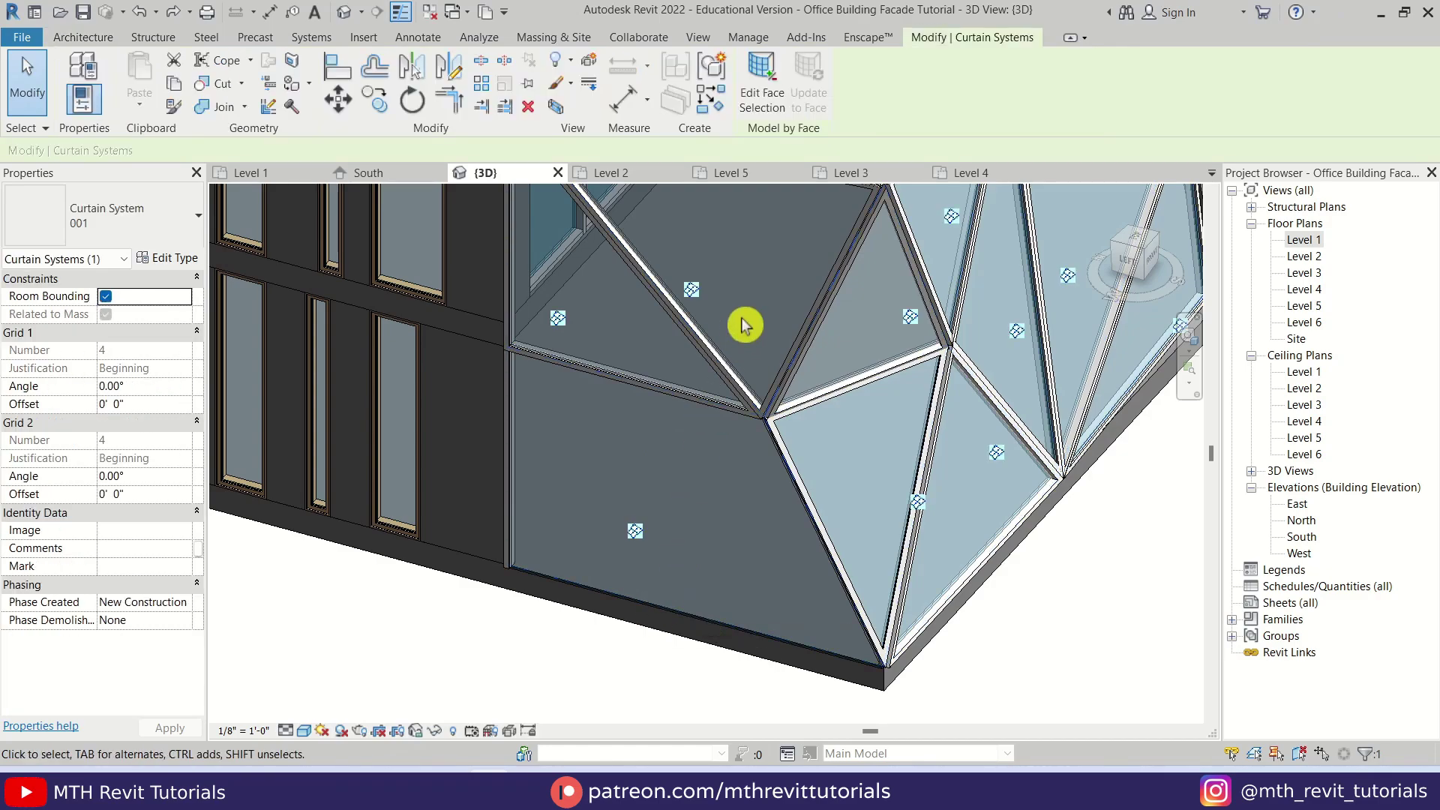
pyautogui.click(761, 105)
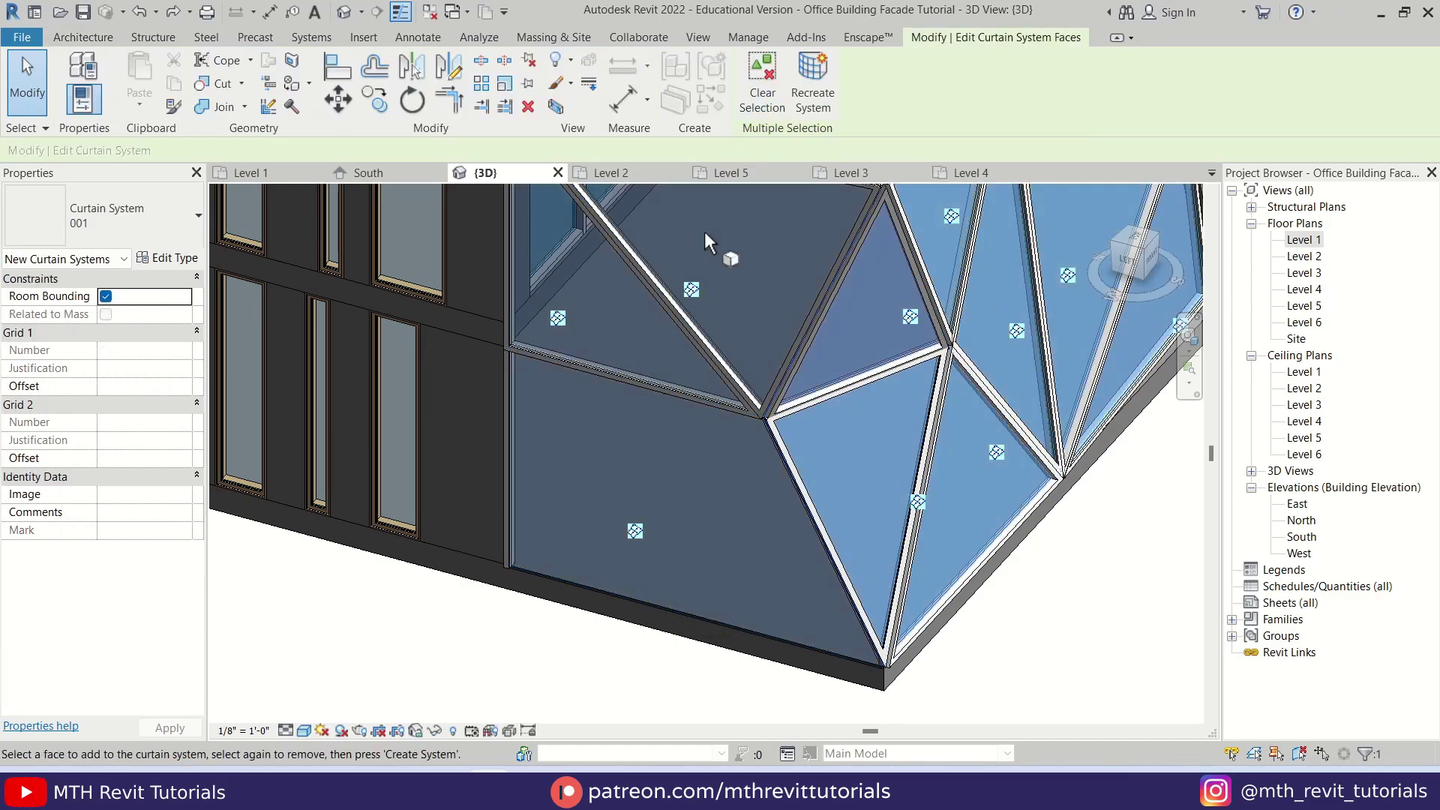
pyautogui.click(664, 607)
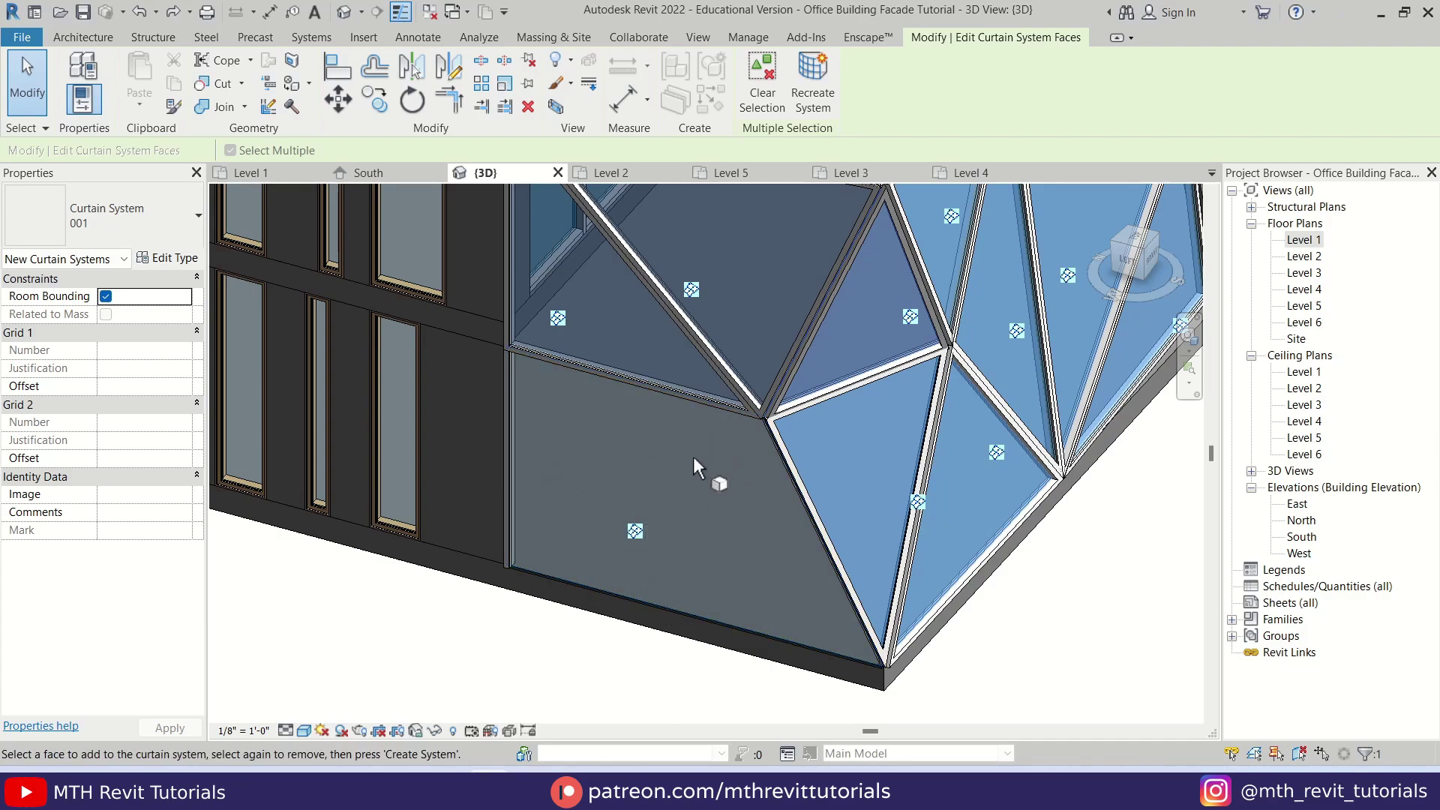
pyautogui.press('Escape')
pyautogui.press('Escape')
# Inspect the position of the facade's base panel beside the side wall in the Level 1 floor plan.
pyautogui.moveTo(641, 514); pyautogui.dragTo(664, 527, button='middle')
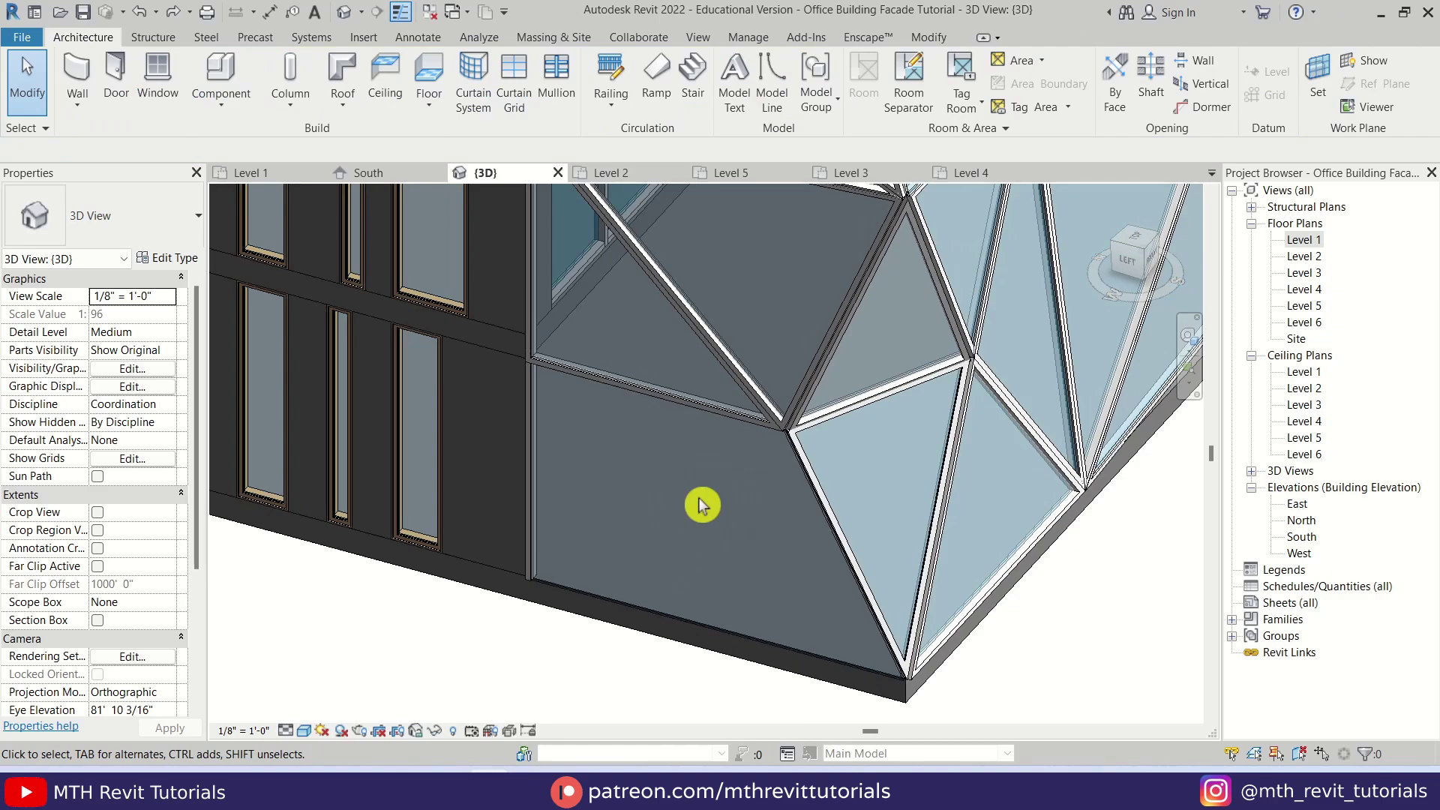
pyautogui.doubleClick(1304, 240)
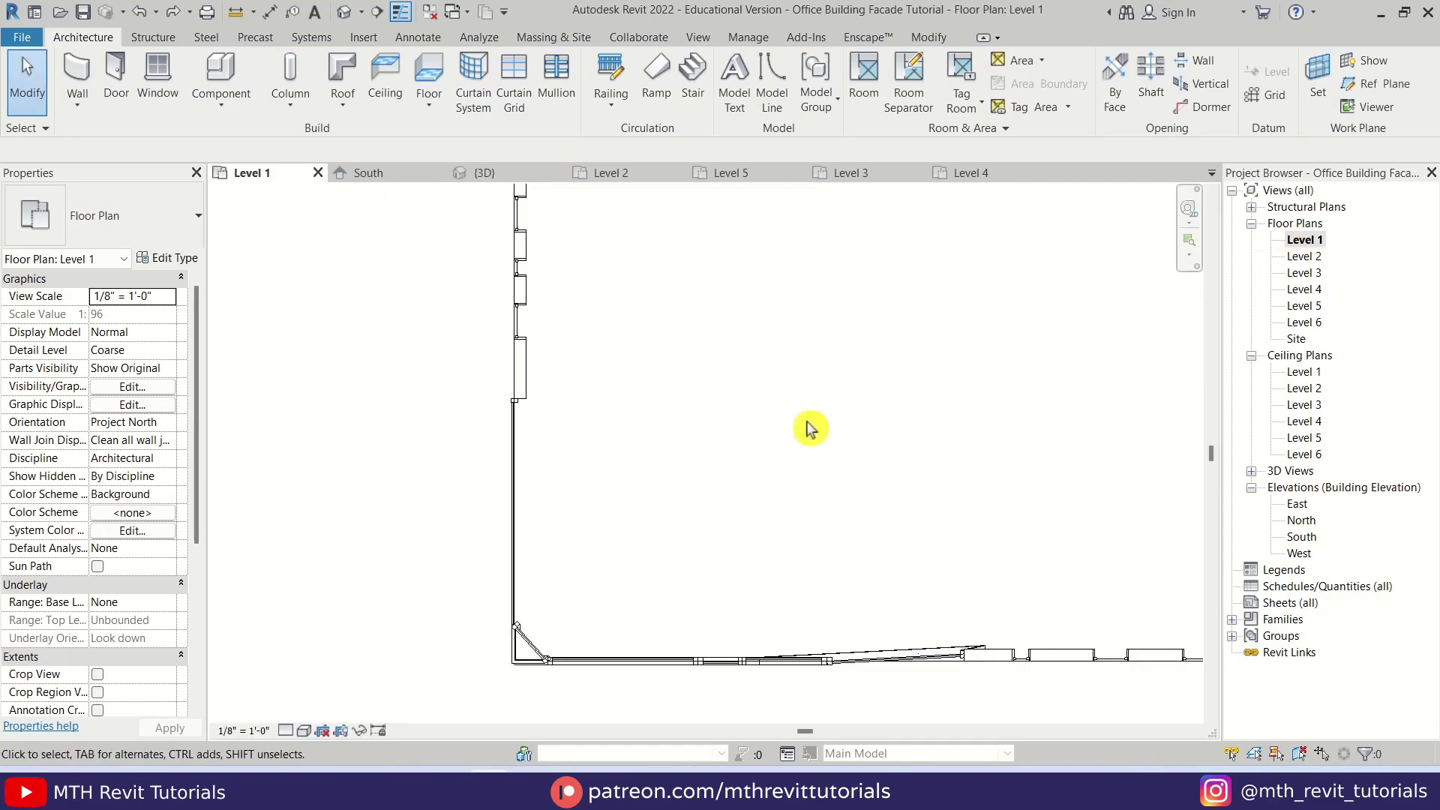
pyautogui.scroll(1, 510, 472)
pyautogui.scroll(-2, 540, 506)
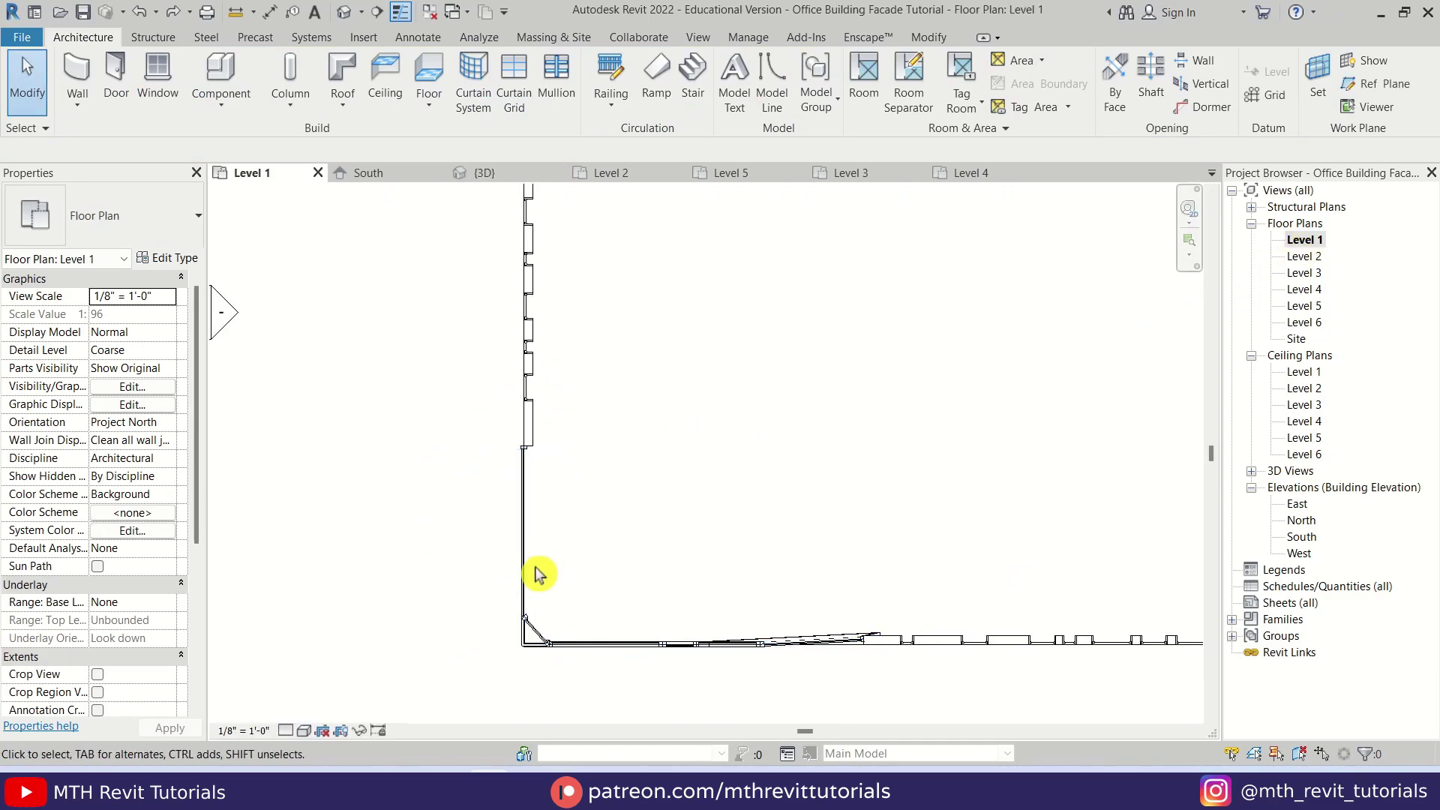
pyautogui.scroll(3, 547, 525)
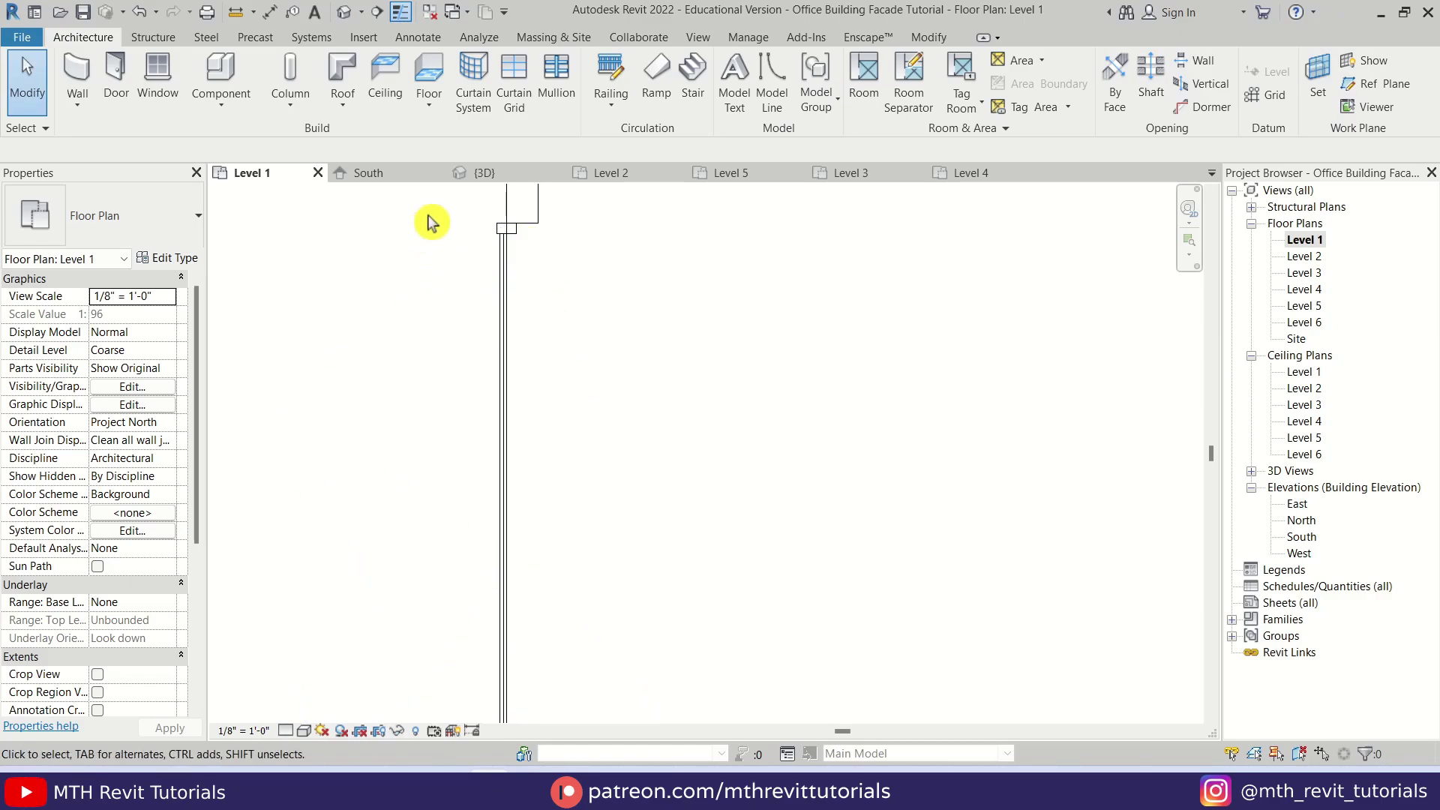
# Select the mass behind the facade's base panels in the 3D view and open it for in-place editing.
pyautogui.click(484, 173)
pyautogui.moveTo(488, 200); pyautogui.dragTo(621, 415, button='middle')
pyautogui.scroll(2, 614, 488)
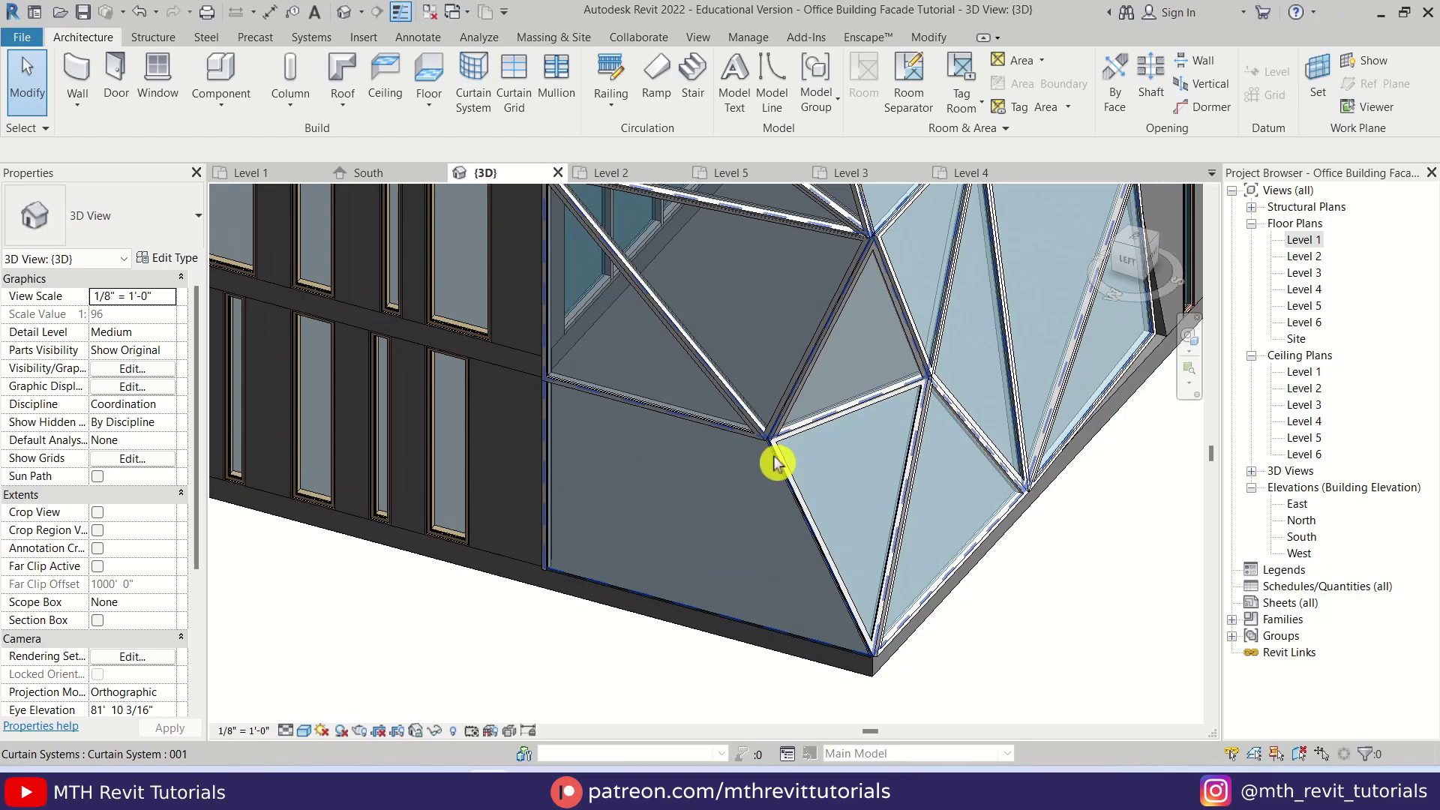
pyautogui.press('Tab')
pyautogui.press('Tab')
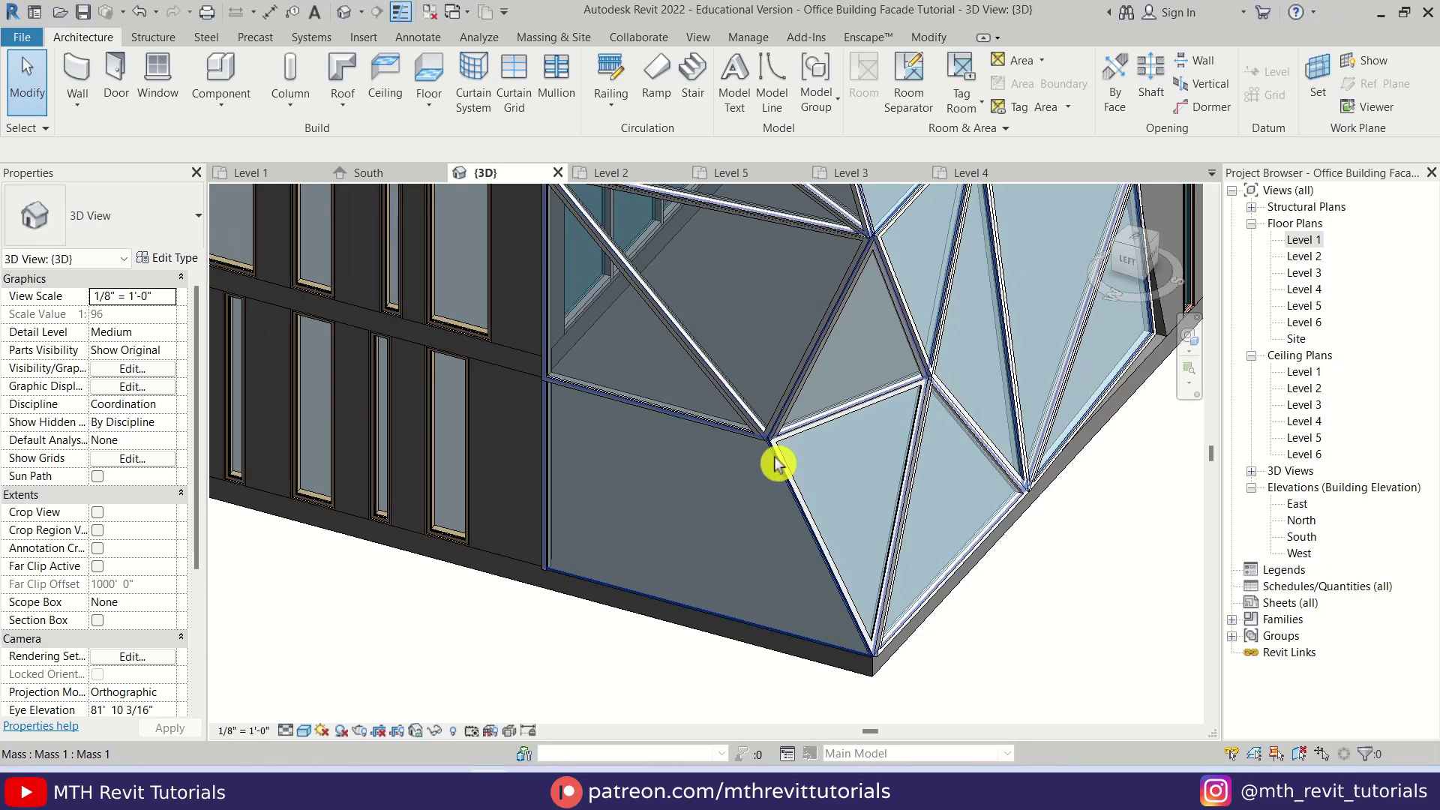
pyautogui.click(776, 463)
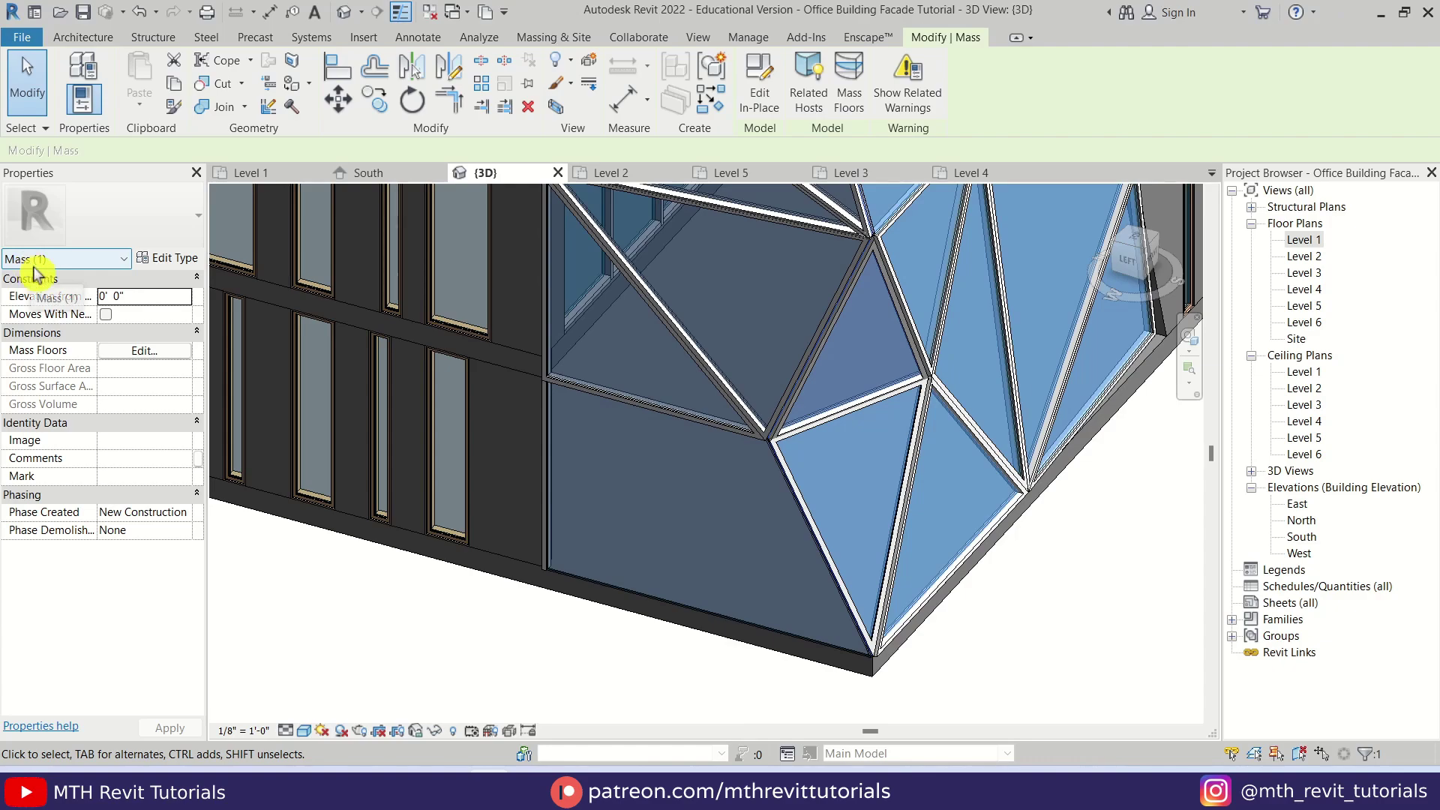
pyautogui.click(768, 100)
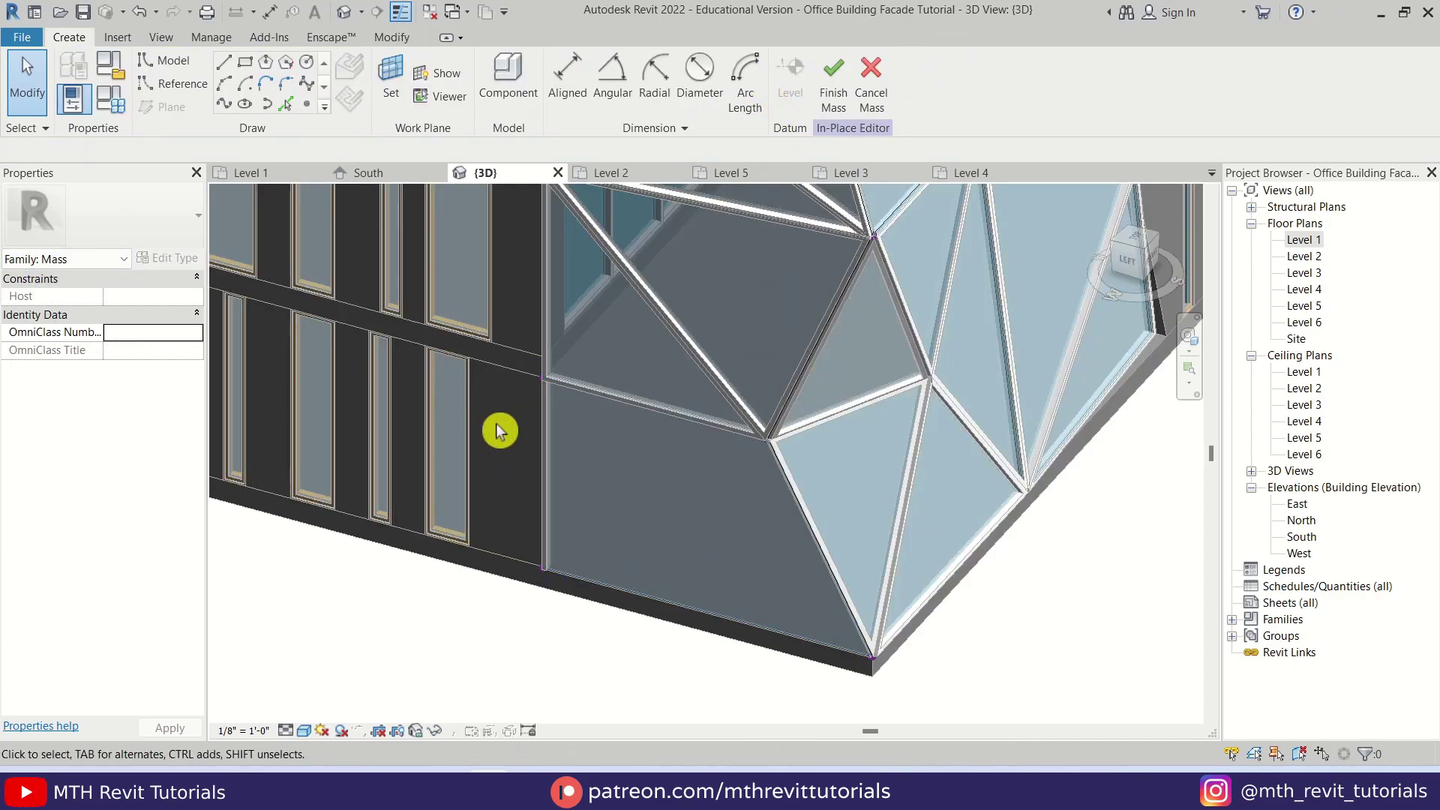
# Select only the reference points of the four-sided base panel's form and switch to the Level 1 floor plan.
pyautogui.click(501, 377)
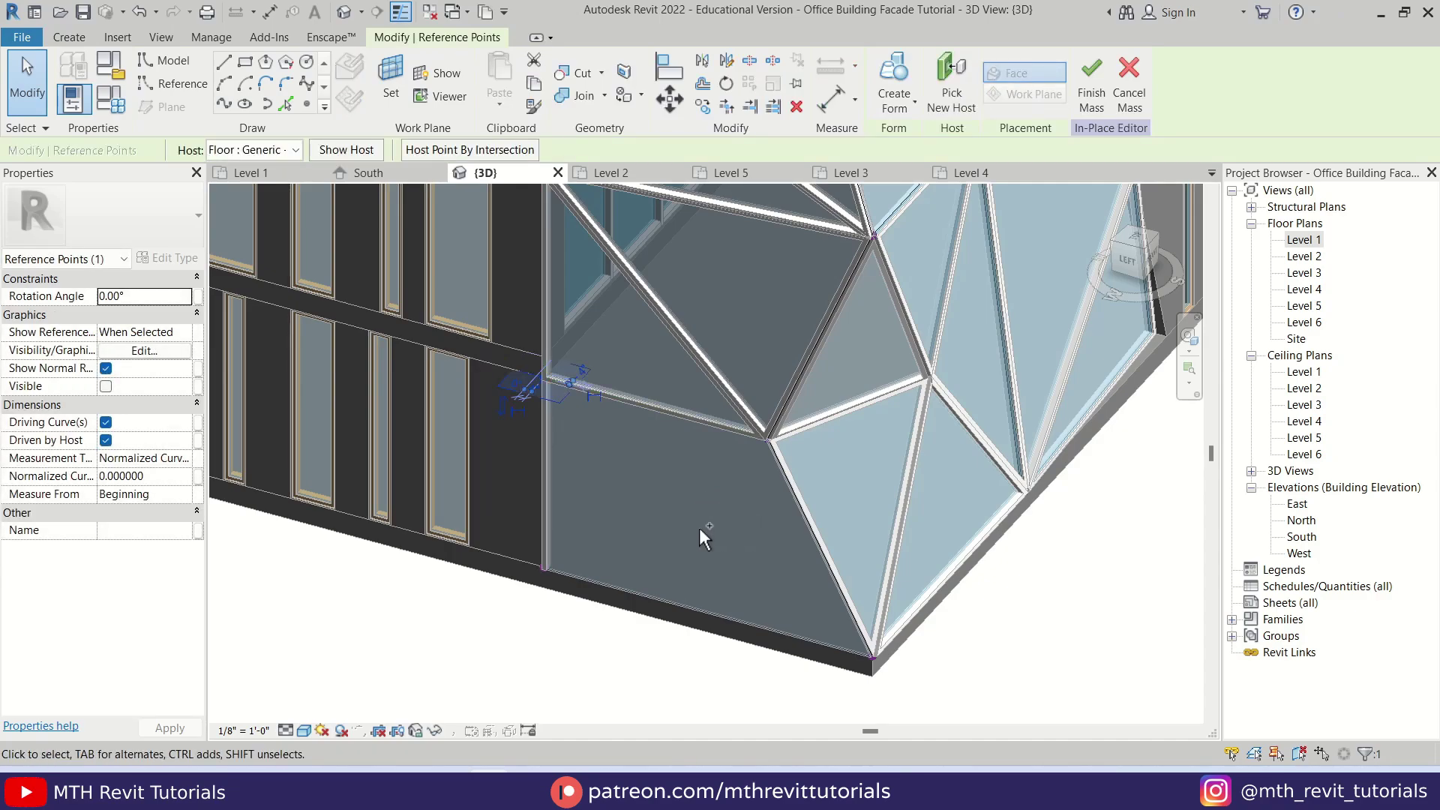
pyautogui.press('Escape')
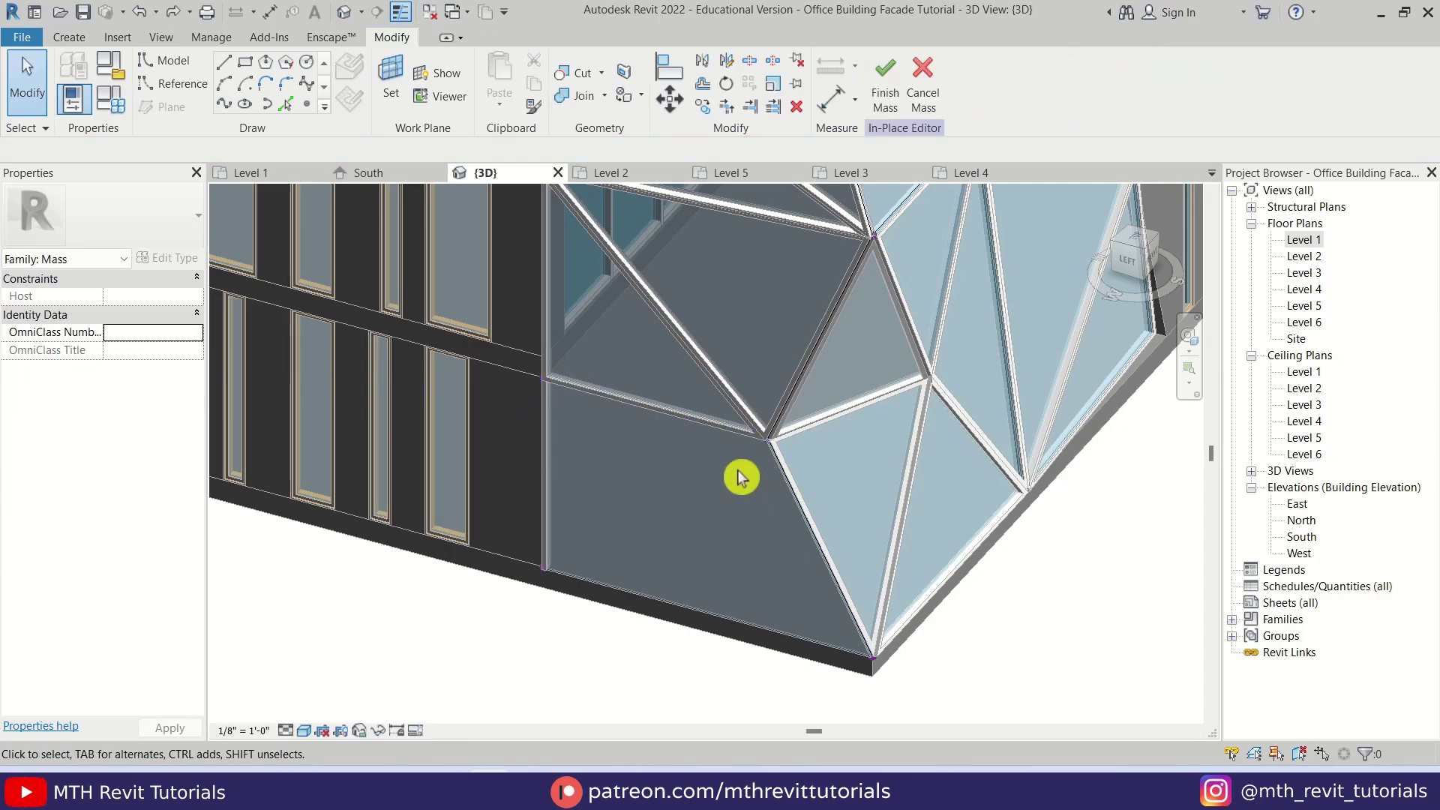
pyautogui.moveTo(514, 332); pyautogui.dragTo(909, 684)
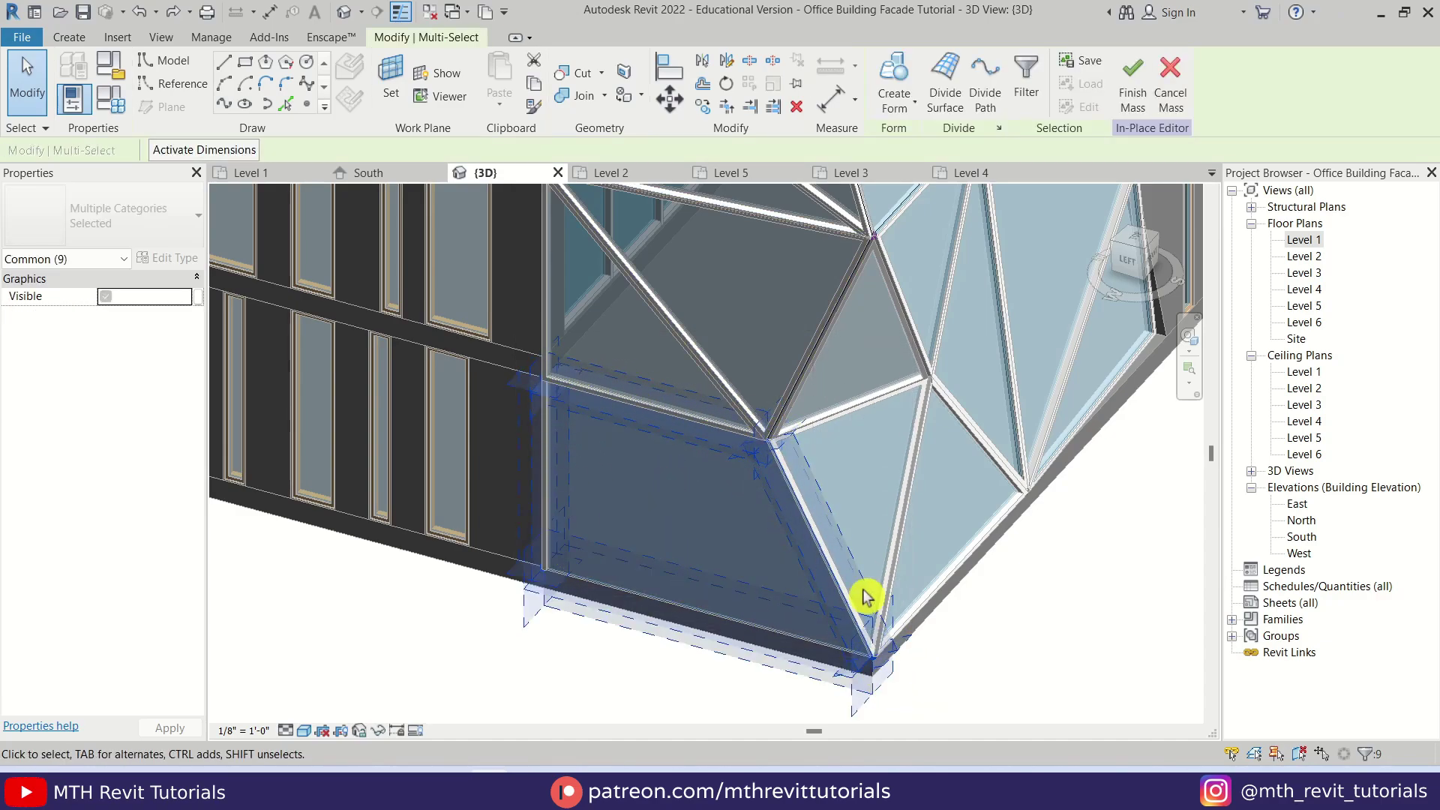
pyautogui.click(1026, 104)
pyautogui.click(833, 303)
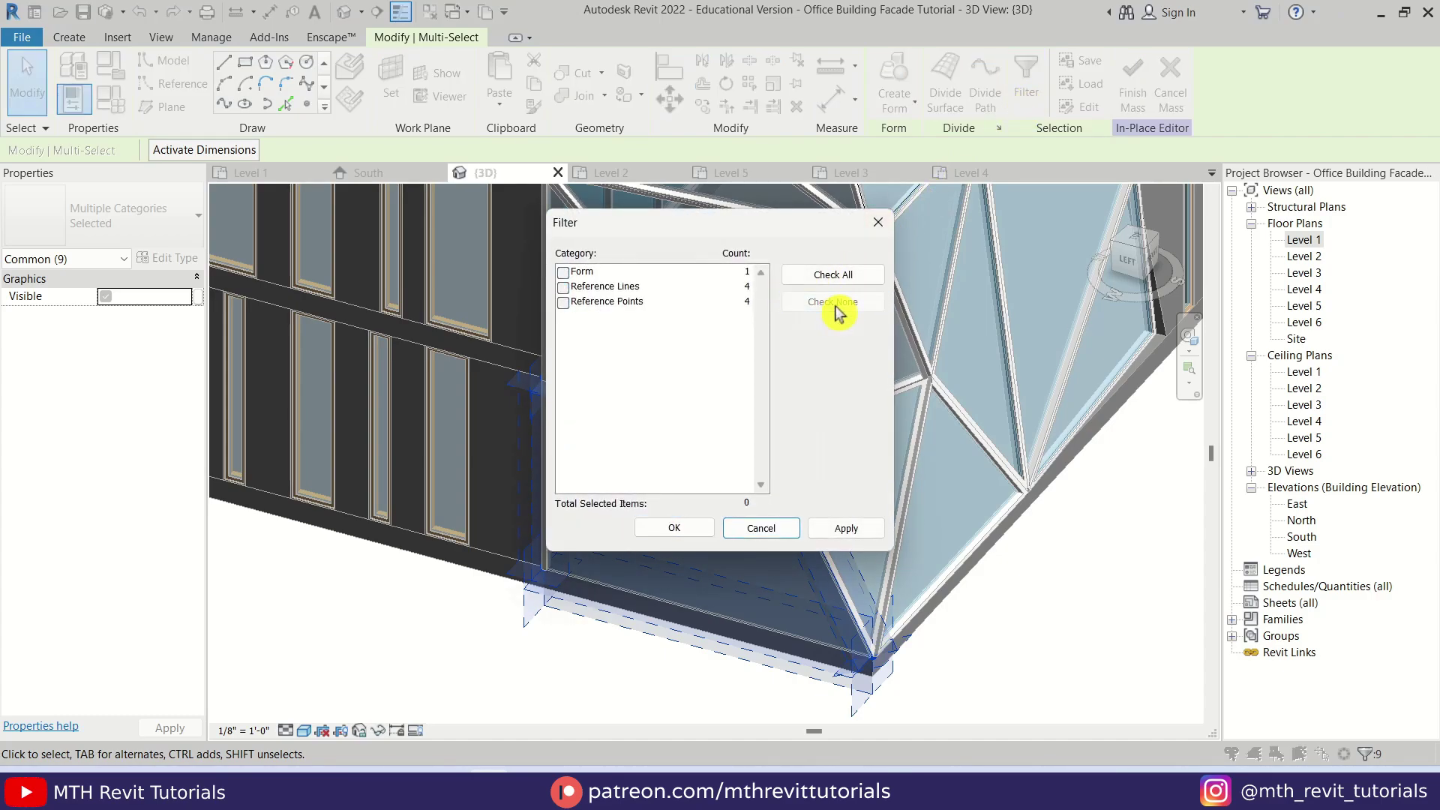
pyautogui.click(562, 302)
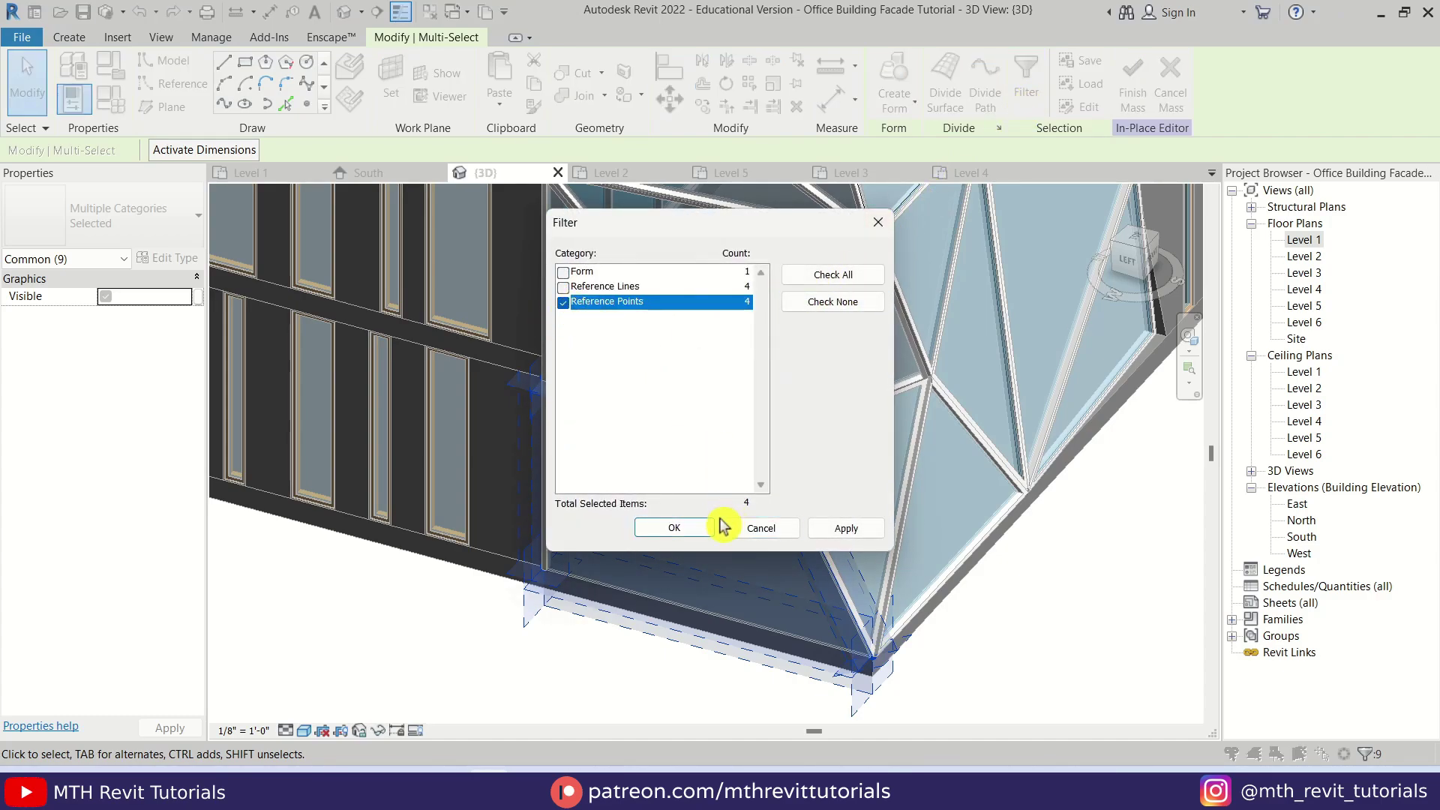
pyautogui.click(683, 536)
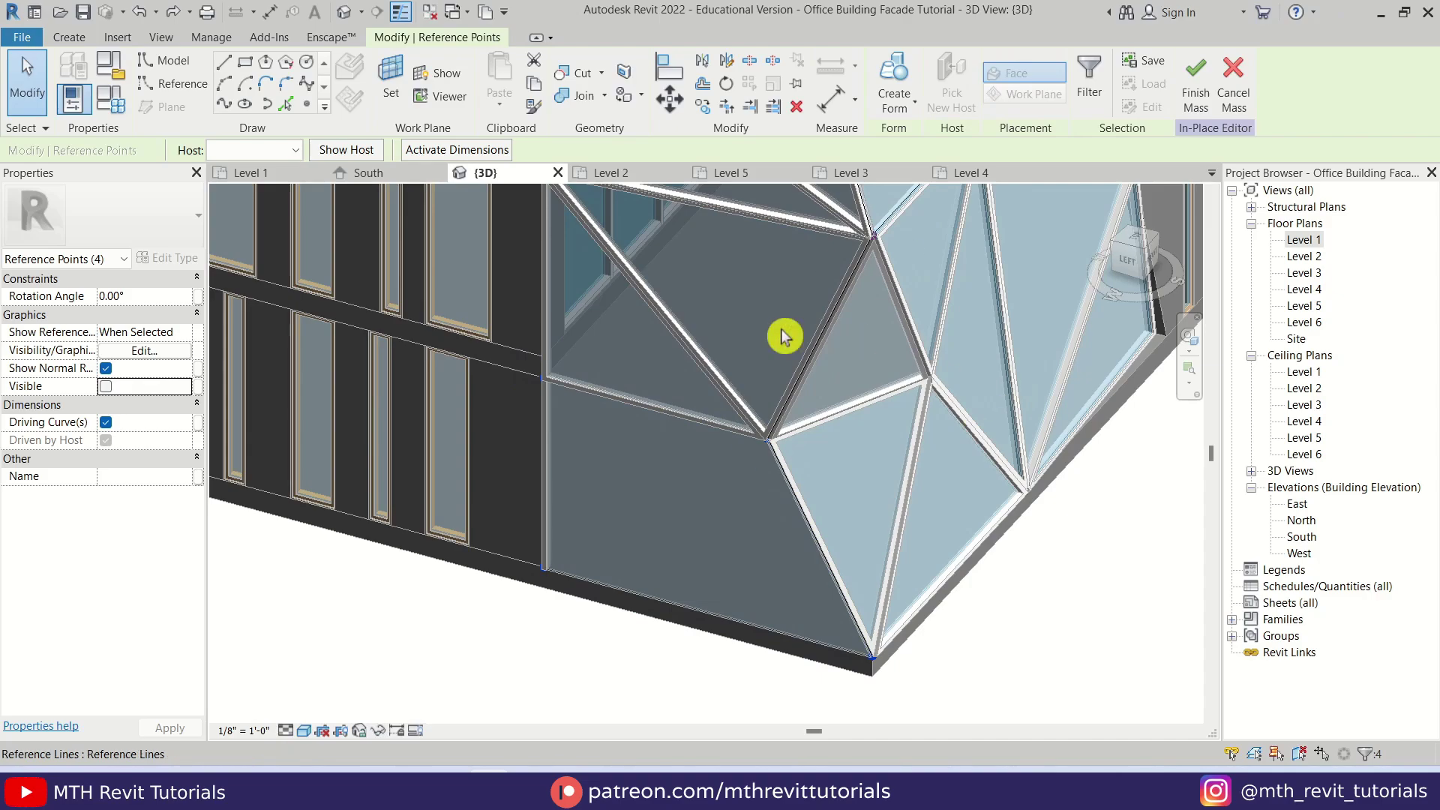
pyautogui.click(258, 173)
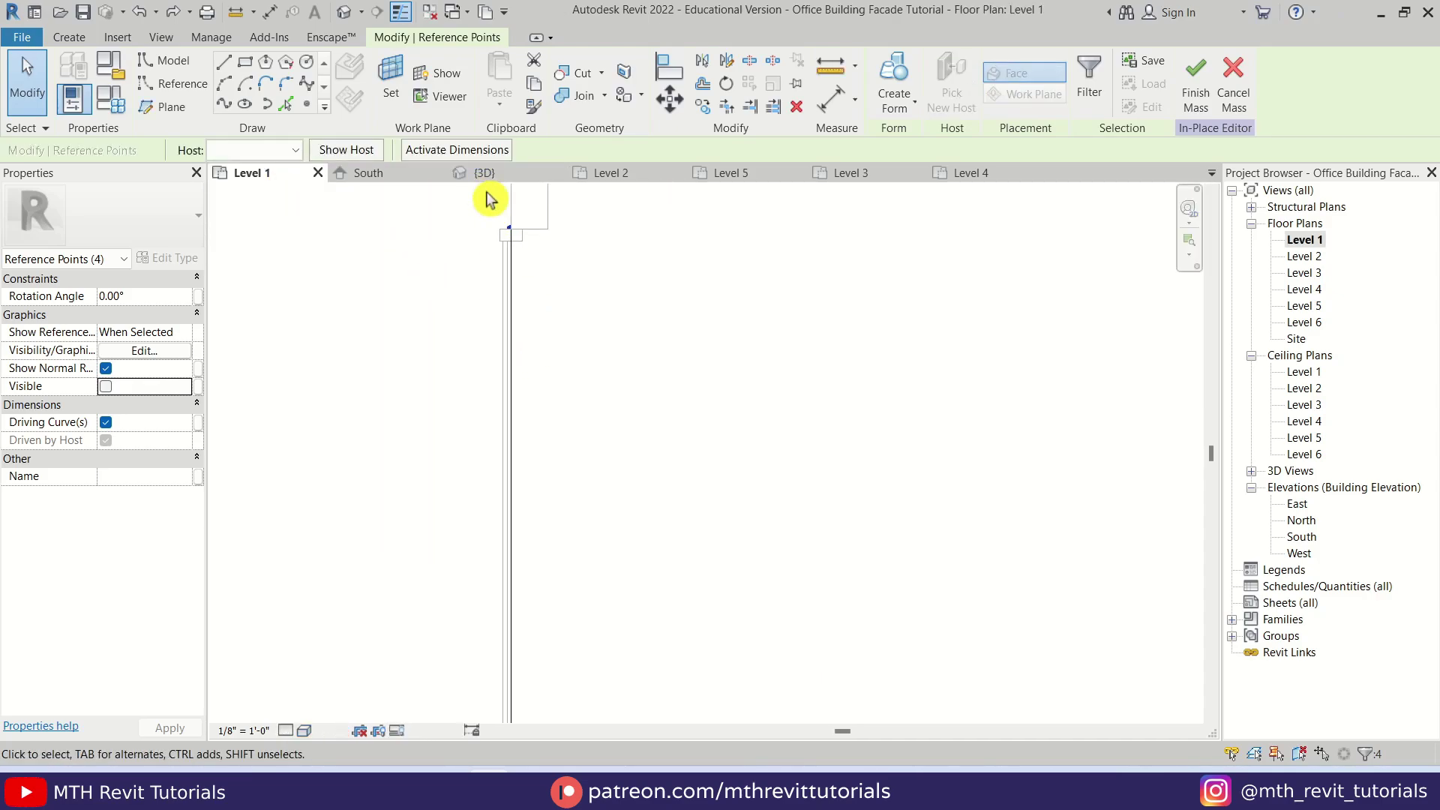
# Move the base panel's four reference points horizontally to the rectangular mullion's endpoint and finish the mass in the 3D view.
pyautogui.click(668, 111)
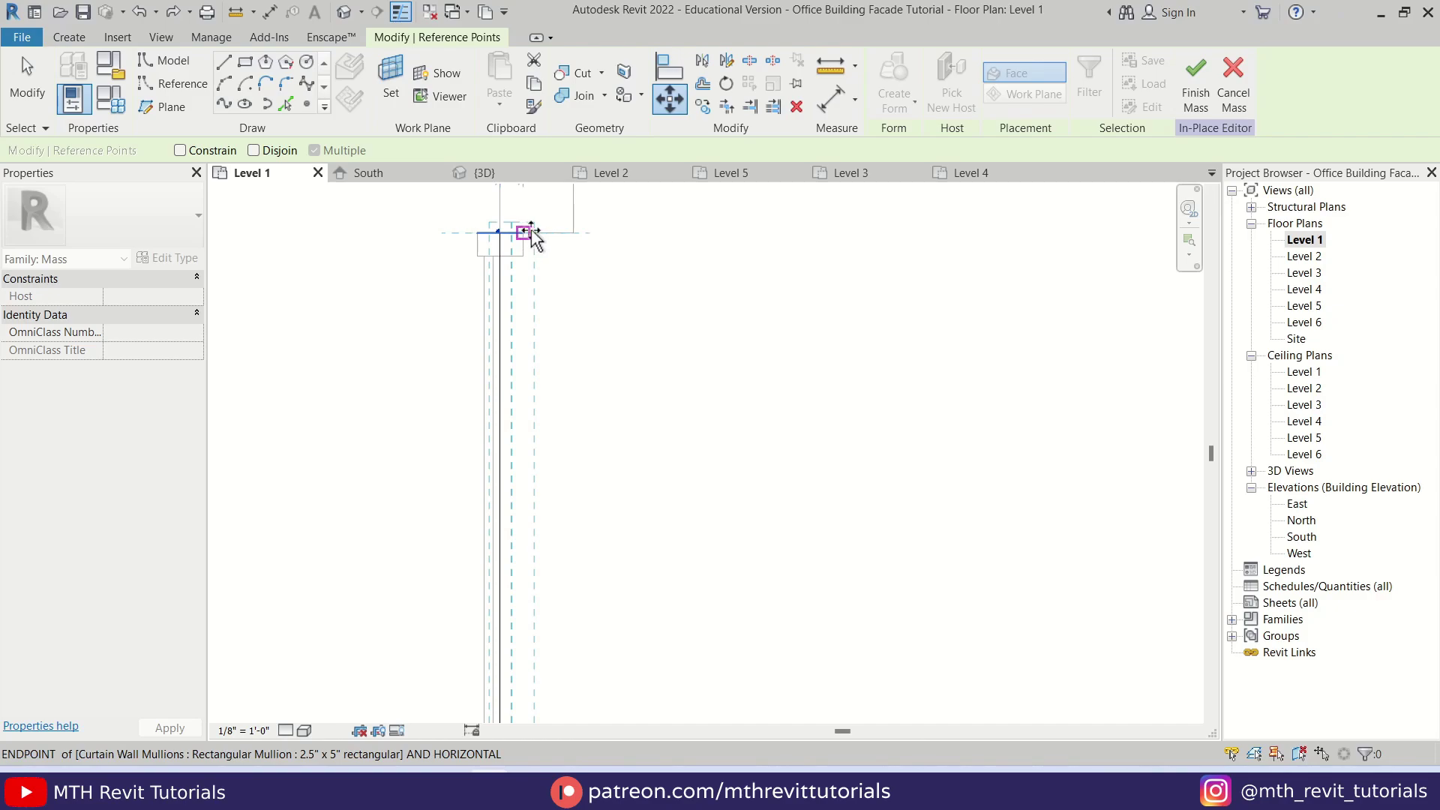
pyautogui.click(537, 233)
pyautogui.scroll(1, 663, 471)
pyautogui.scroll(-4, 616, 314)
pyautogui.scroll(-3, 620, 358)
pyautogui.scroll(2, 634, 703)
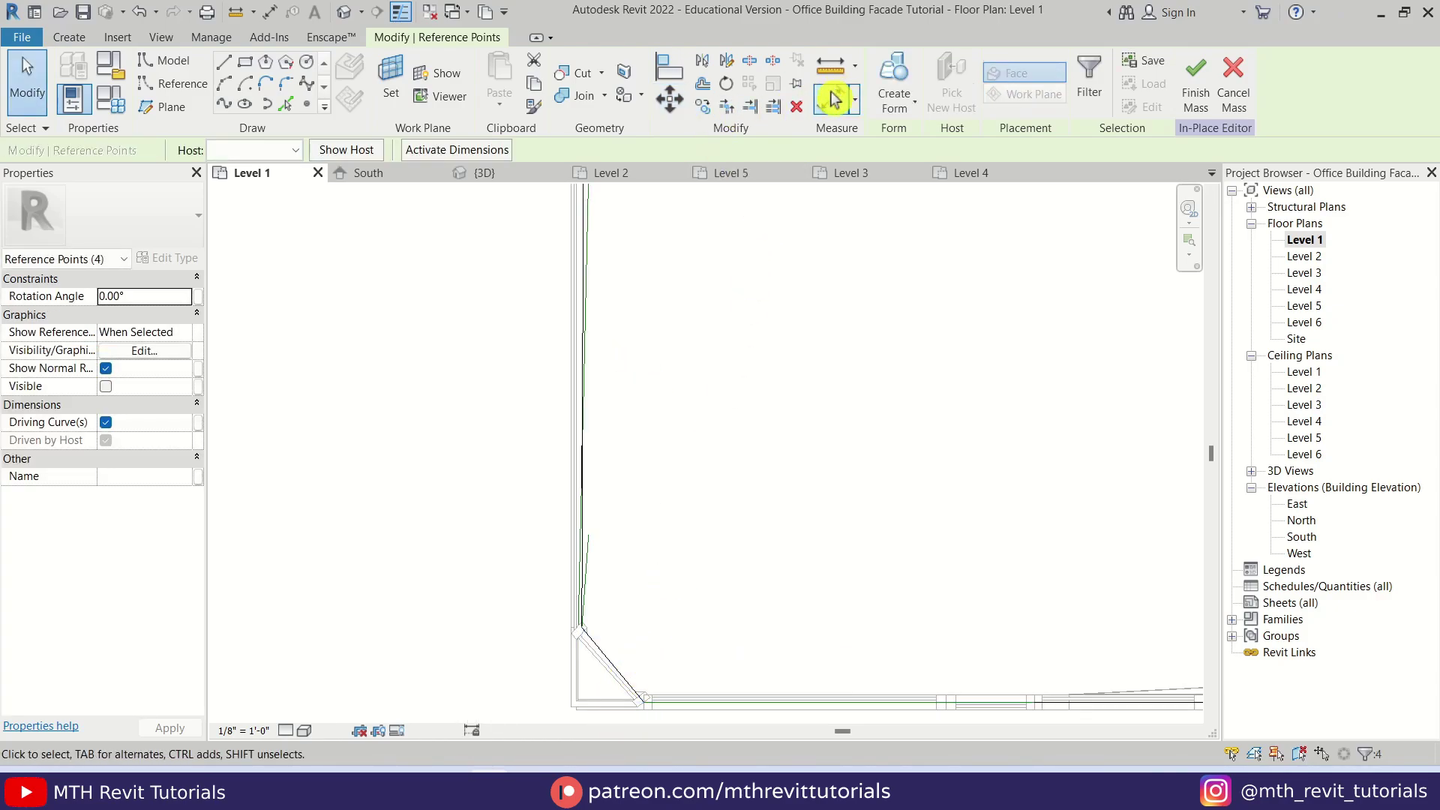
pyautogui.press('Escape')
pyautogui.click(491, 174)
pyautogui.keyDown('shift'); pyautogui.moveTo(688, 584); pyautogui.dragTo(681, 453, button='middle'); pyautogui.keyUp('shift')
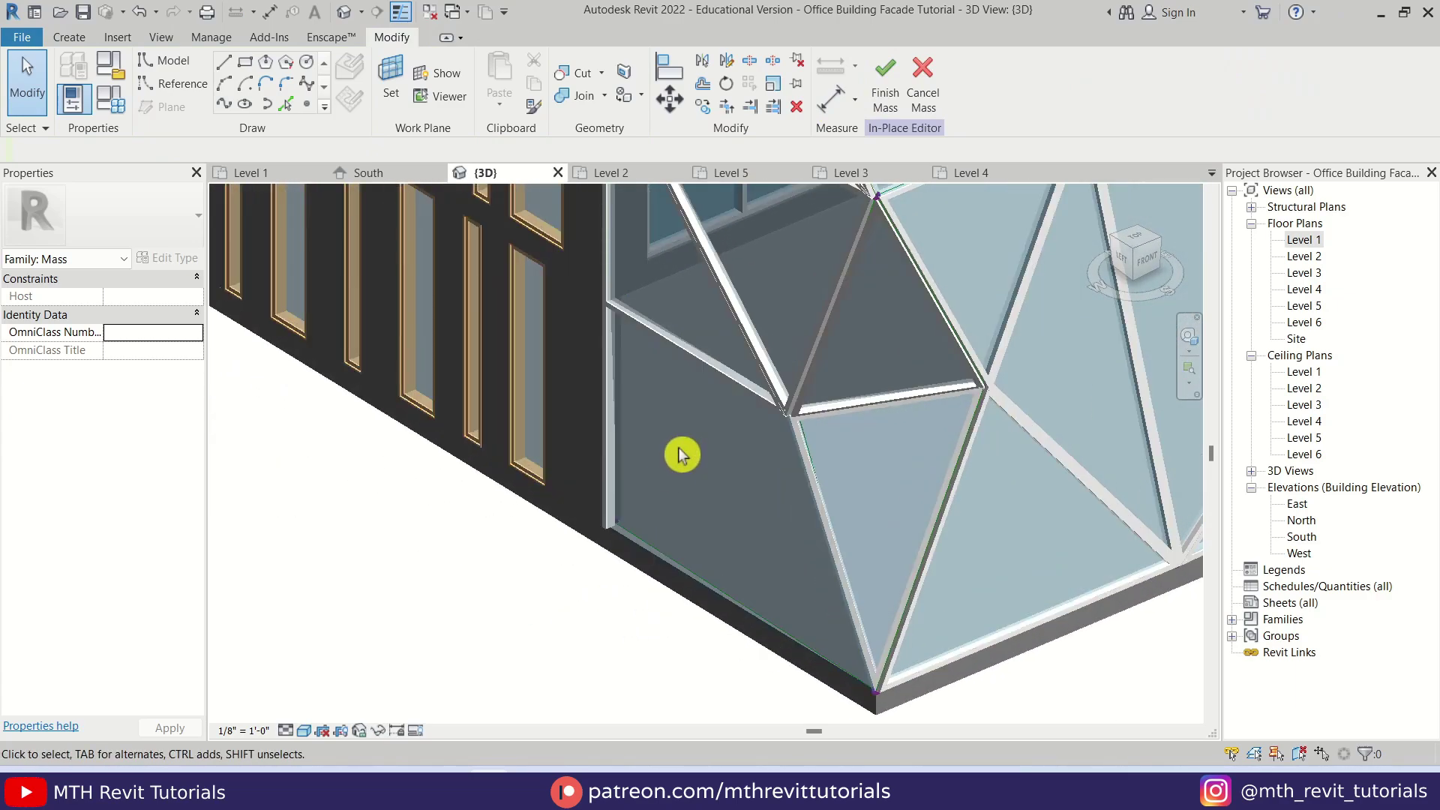
pyautogui.click(884, 98)
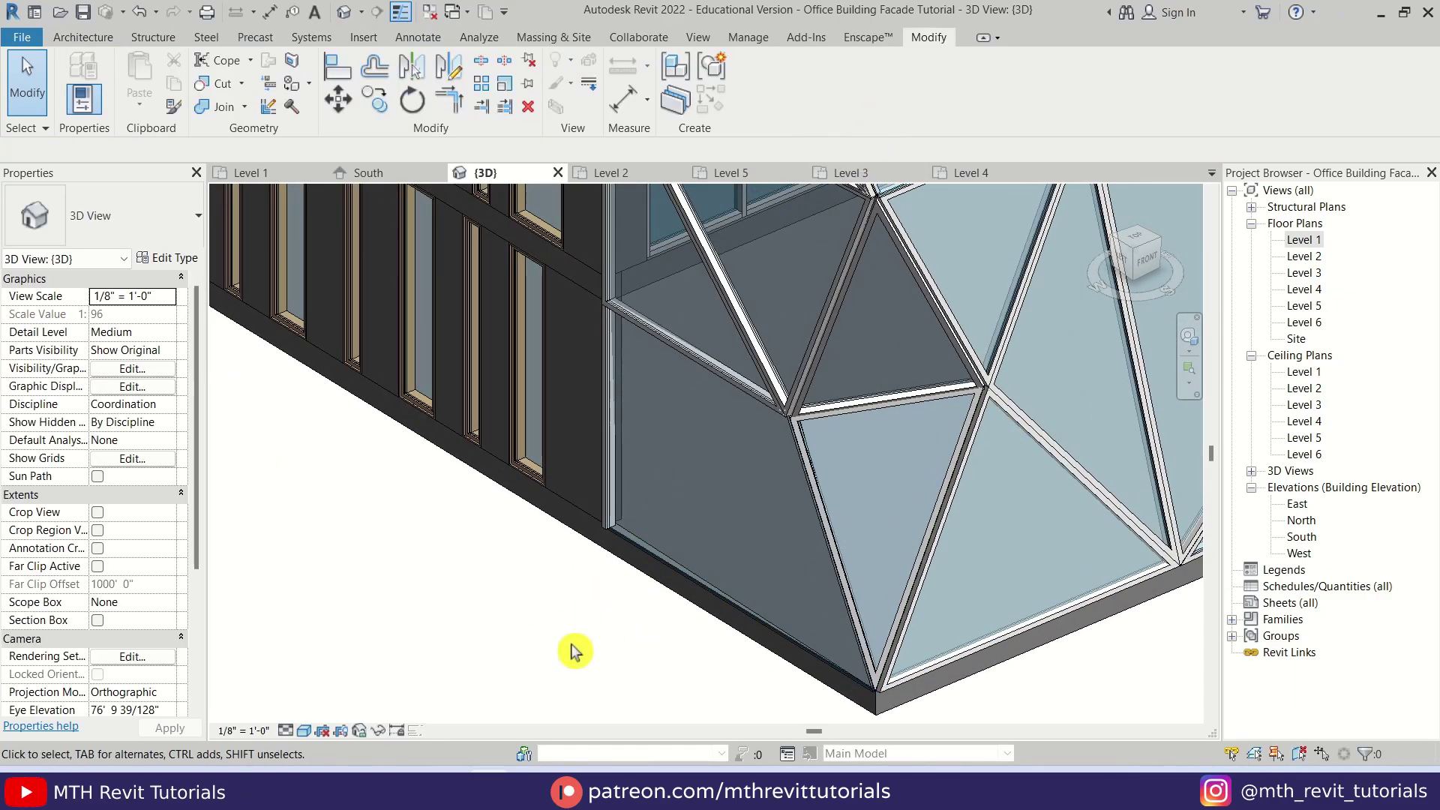
# Delete the vertical rectangular mullion between the facade's base panel and the side wall.
pyautogui.scroll(3, 630, 529)
pyautogui.click(648, 558)
pyautogui.press('Escape')
pyautogui.scroll(4, 609, 539)
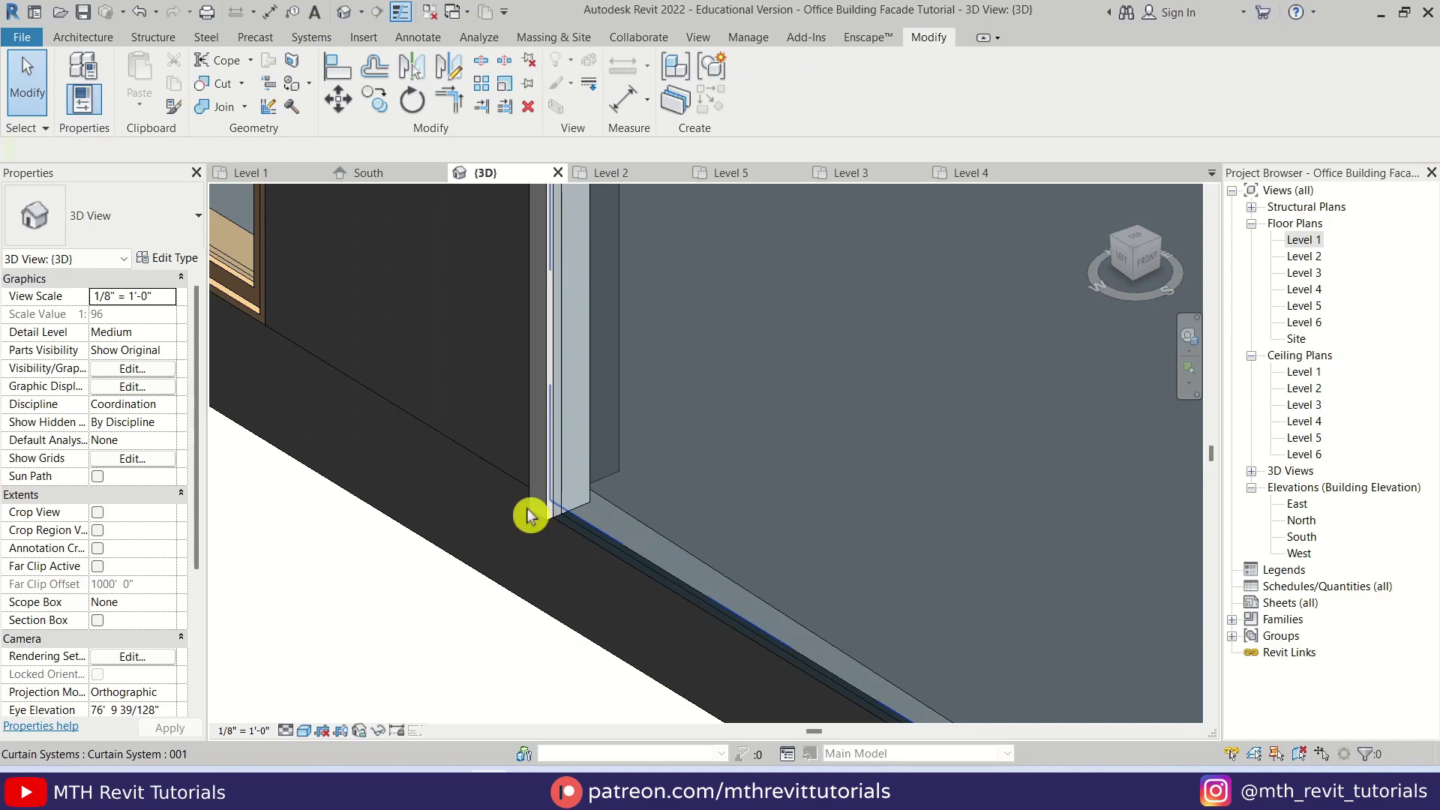
pyautogui.click(542, 515)
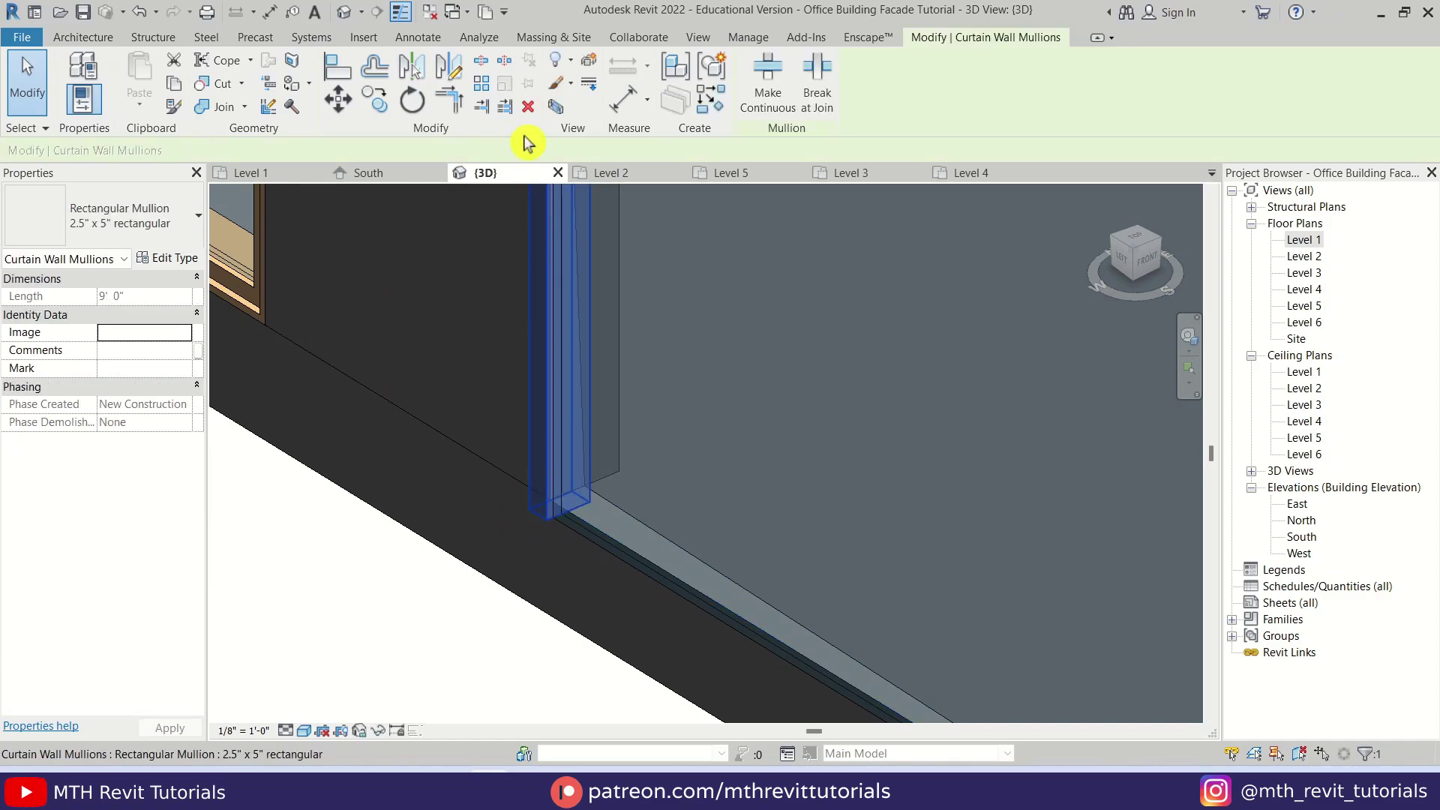
pyautogui.press('Escape')
pyautogui.scroll(-3, 599, 510)
pyautogui.moveTo(584, 492); pyautogui.dragTo(663, 508, button='middle')
pyautogui.moveTo(640, 576); pyautogui.dragTo(778, 739, button='middle')
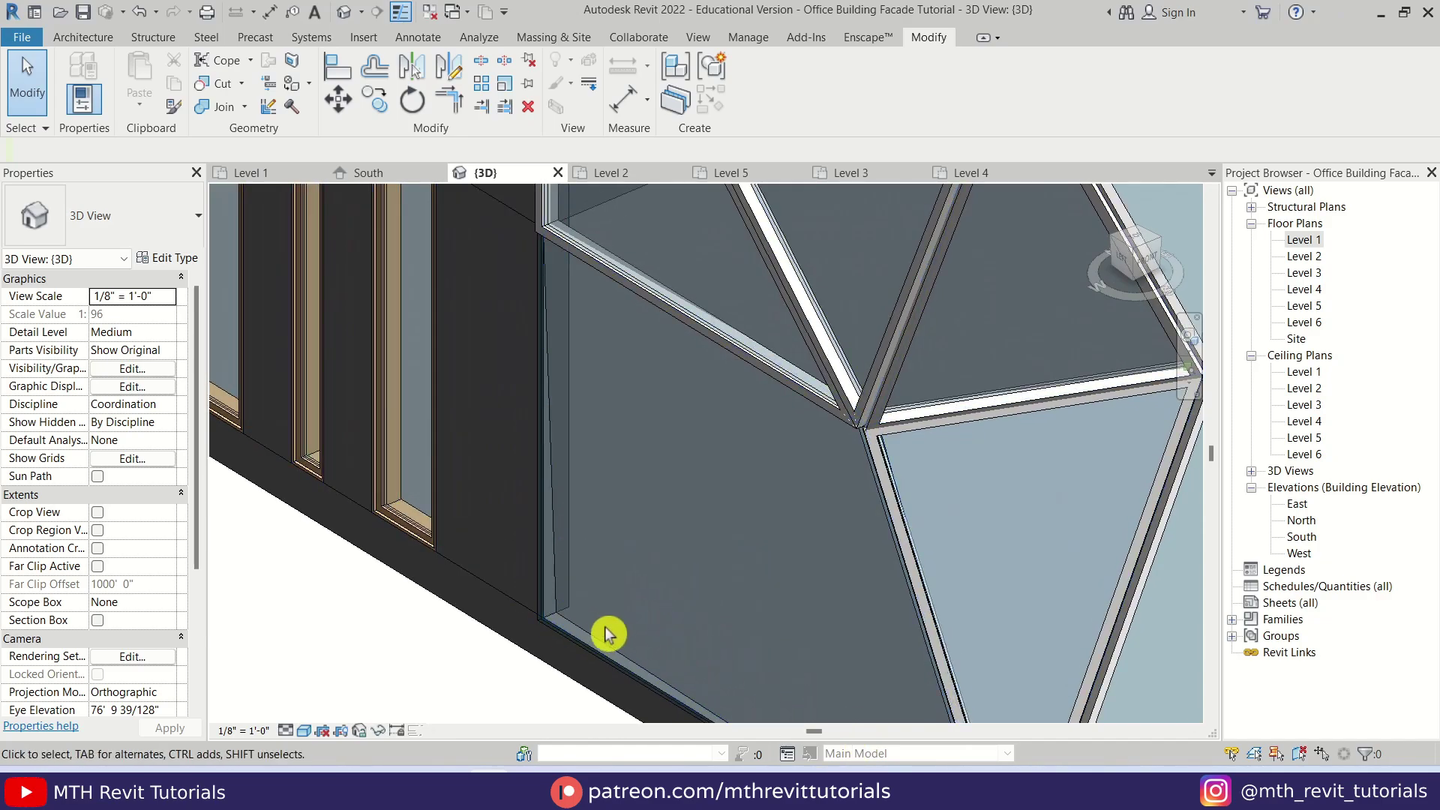
pyautogui.scroll(-2, 596, 589)
pyautogui.moveTo(705, 611); pyautogui.dragTo(697, 554, button='middle')
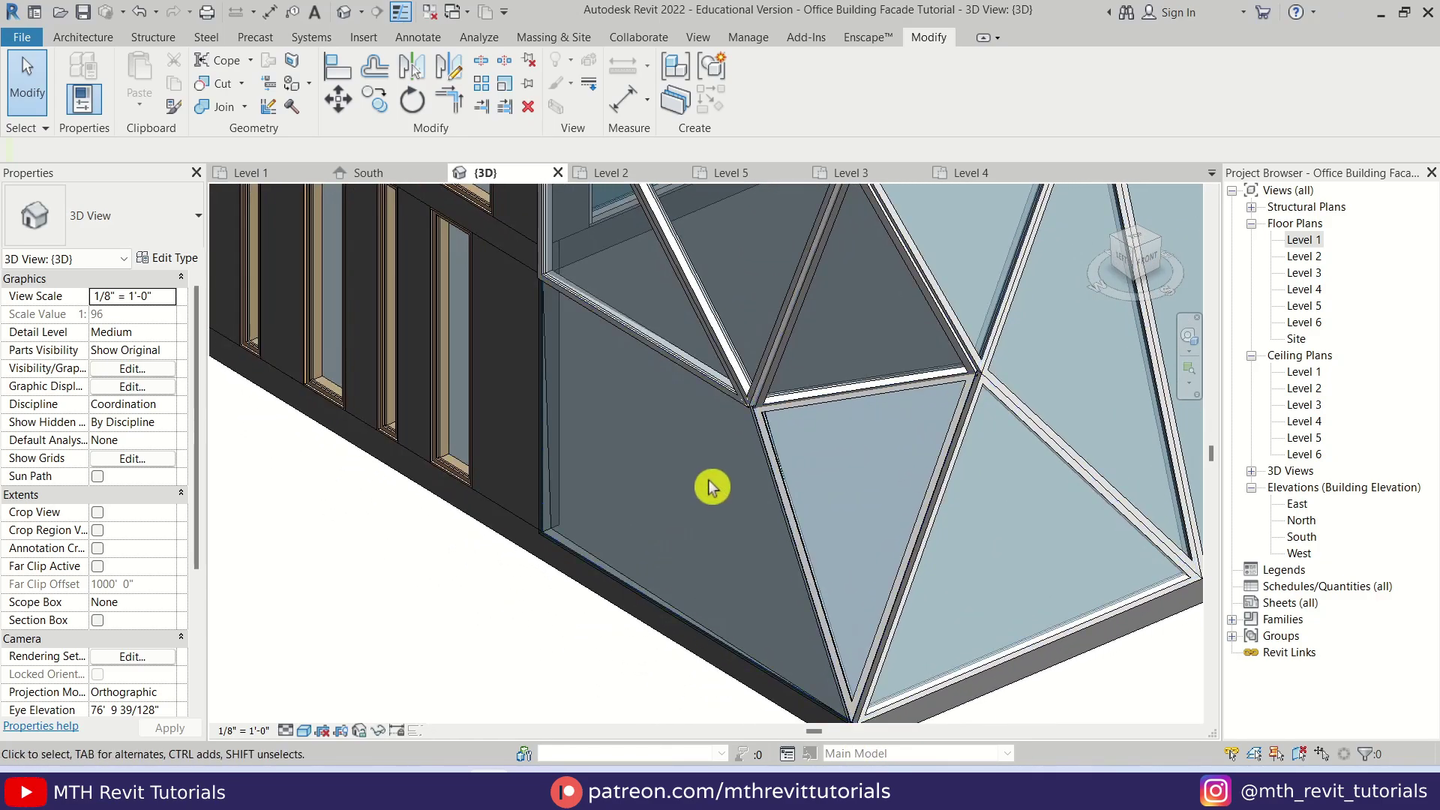
# Draw a Curtain Wall 1 wall in the Level 1 floor plan, up to Level 2, from the chamfered corner's mullion vertically to the side wall.
pyautogui.click(277, 175)
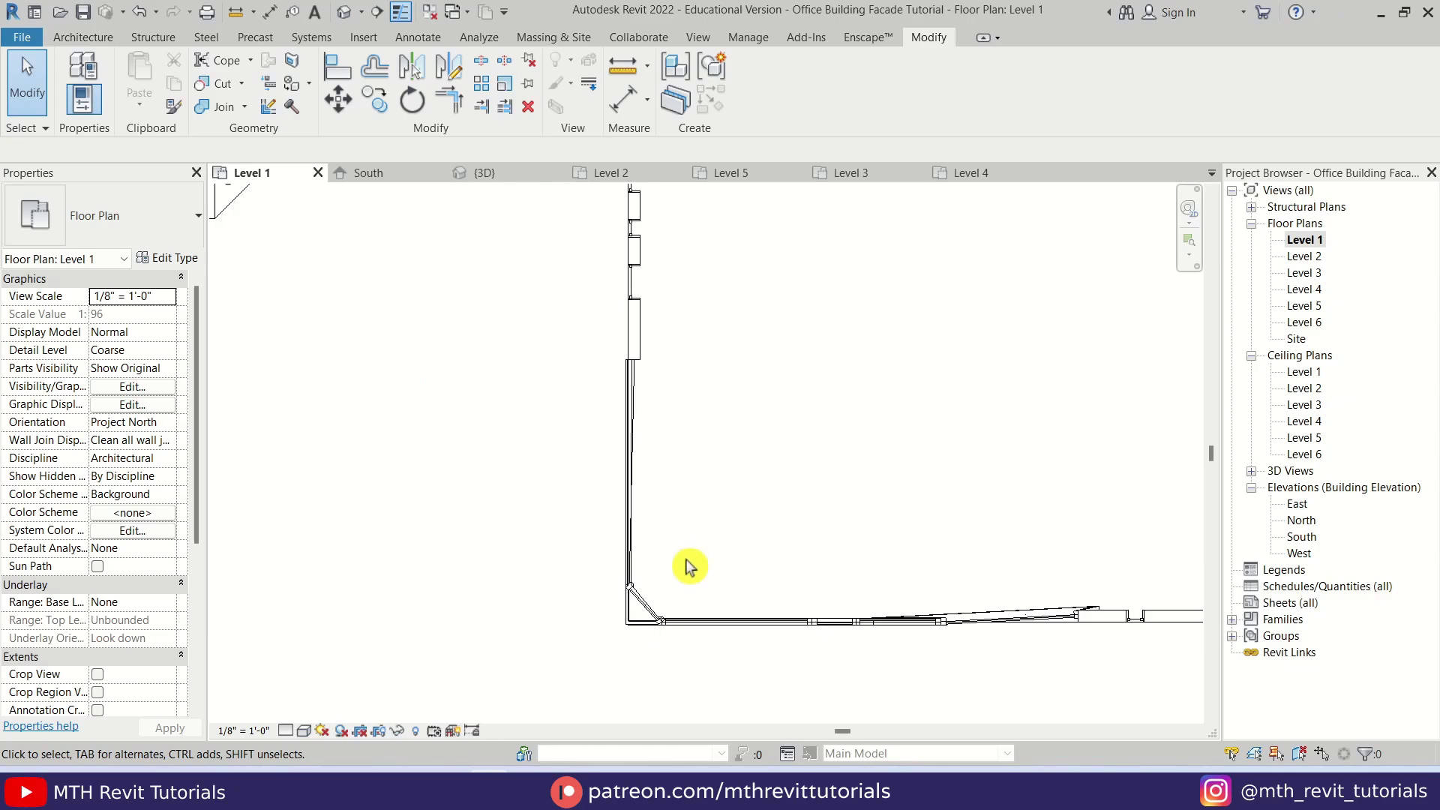
pyautogui.scroll(1, 651, 541)
pyautogui.moveTo(657, 539); pyautogui.dragTo(620, 463, button='middle')
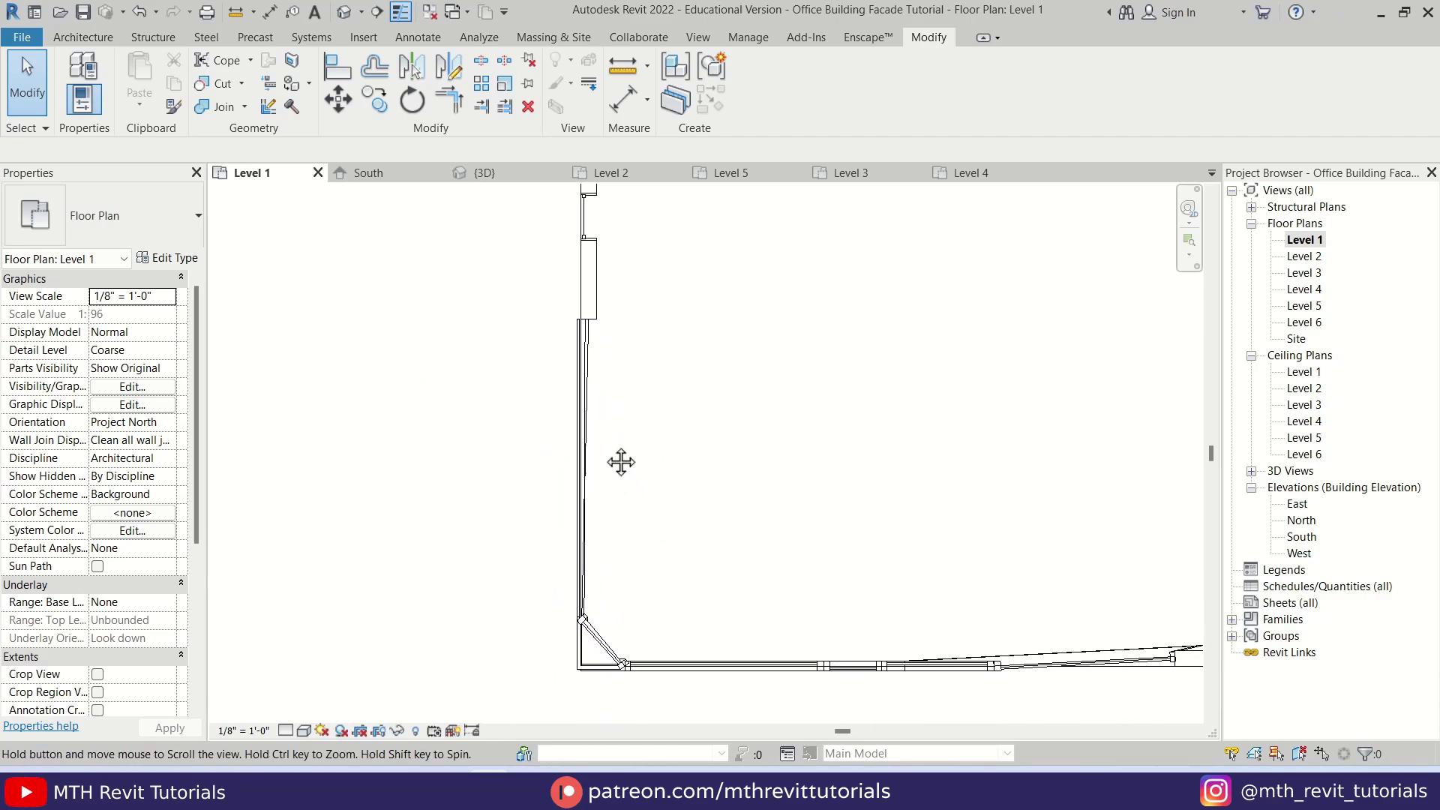
pyautogui.scroll(1, 580, 488)
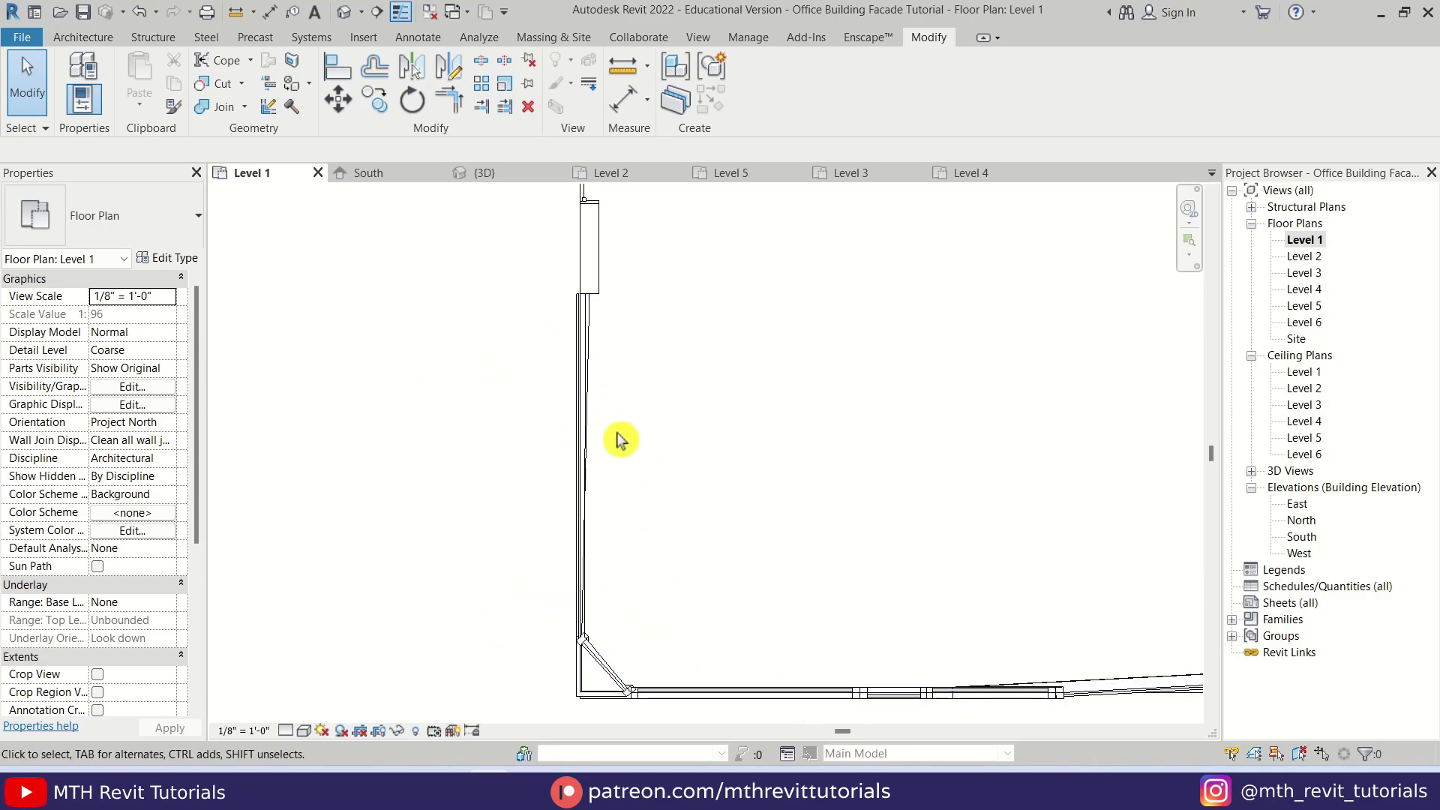
pyautogui.click(82, 37)
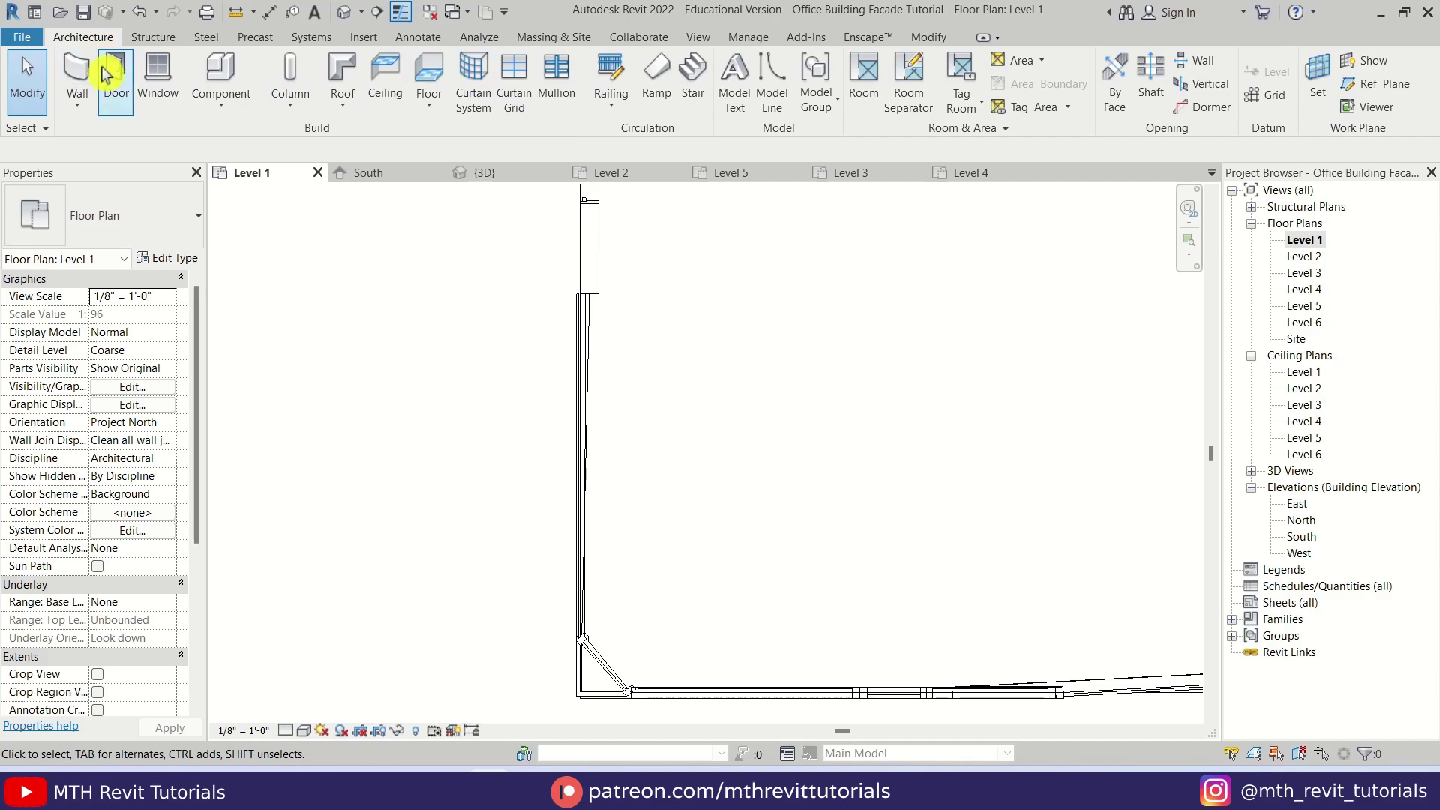
pyautogui.click(78, 73)
pyautogui.scroll(2, 584, 525)
pyautogui.scroll(-1, 611, 588)
pyautogui.scroll(1, 597, 621)
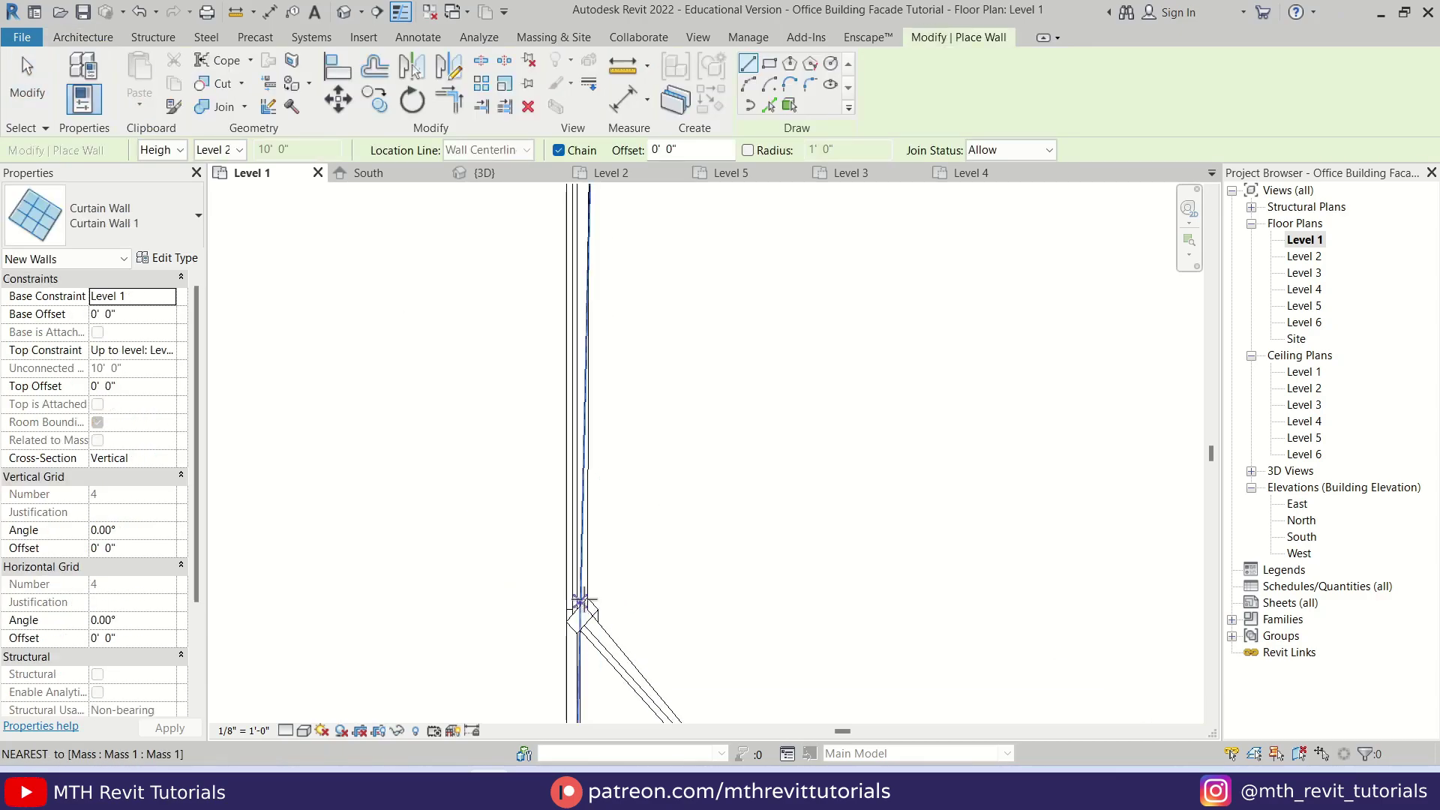
pyautogui.click(586, 597)
pyautogui.scroll(-2, 583, 578)
pyautogui.moveTo(564, 367); pyautogui.dragTo(604, 550, button='middle')
pyautogui.scroll(3, 616, 466)
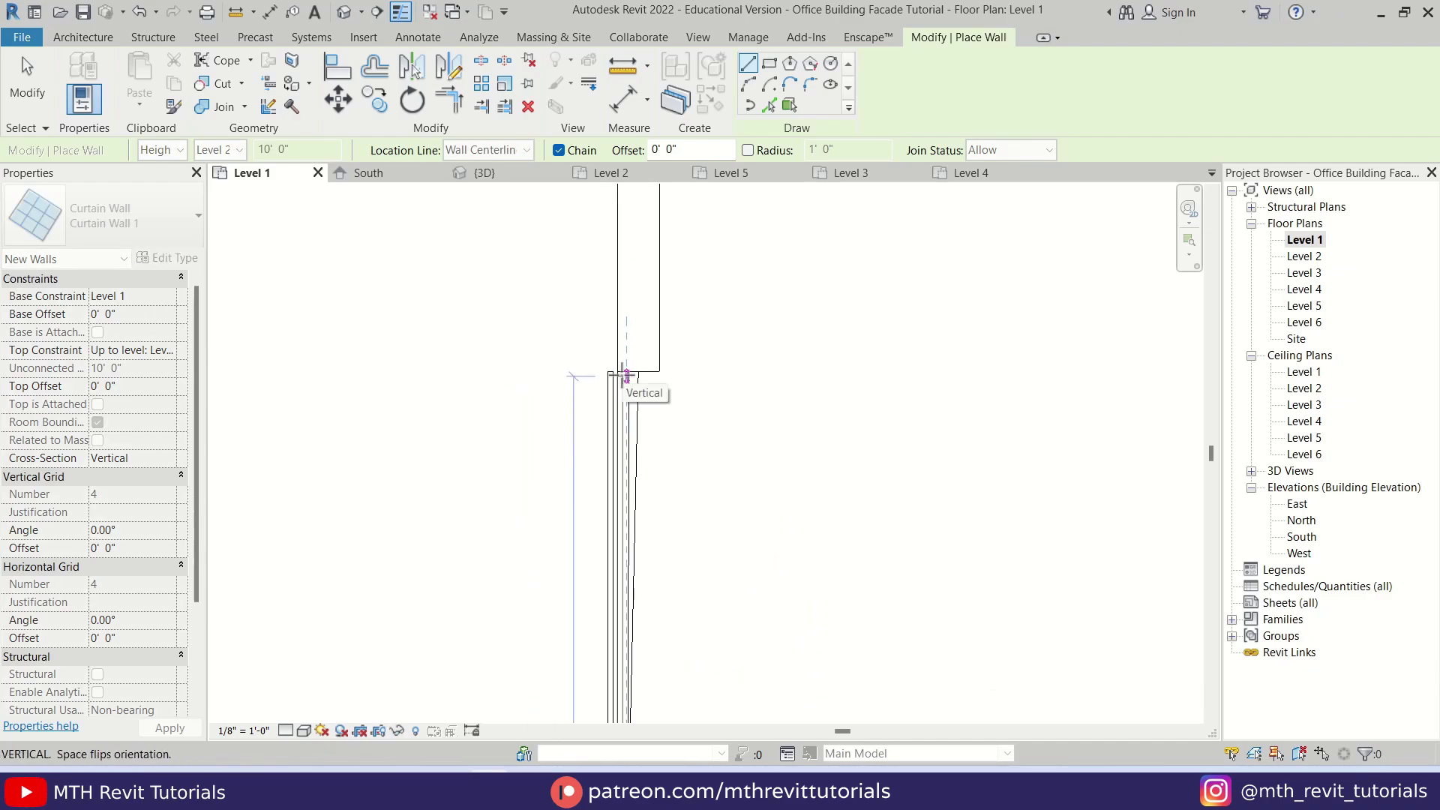
pyautogui.press('Escape')
pyautogui.press('Escape')
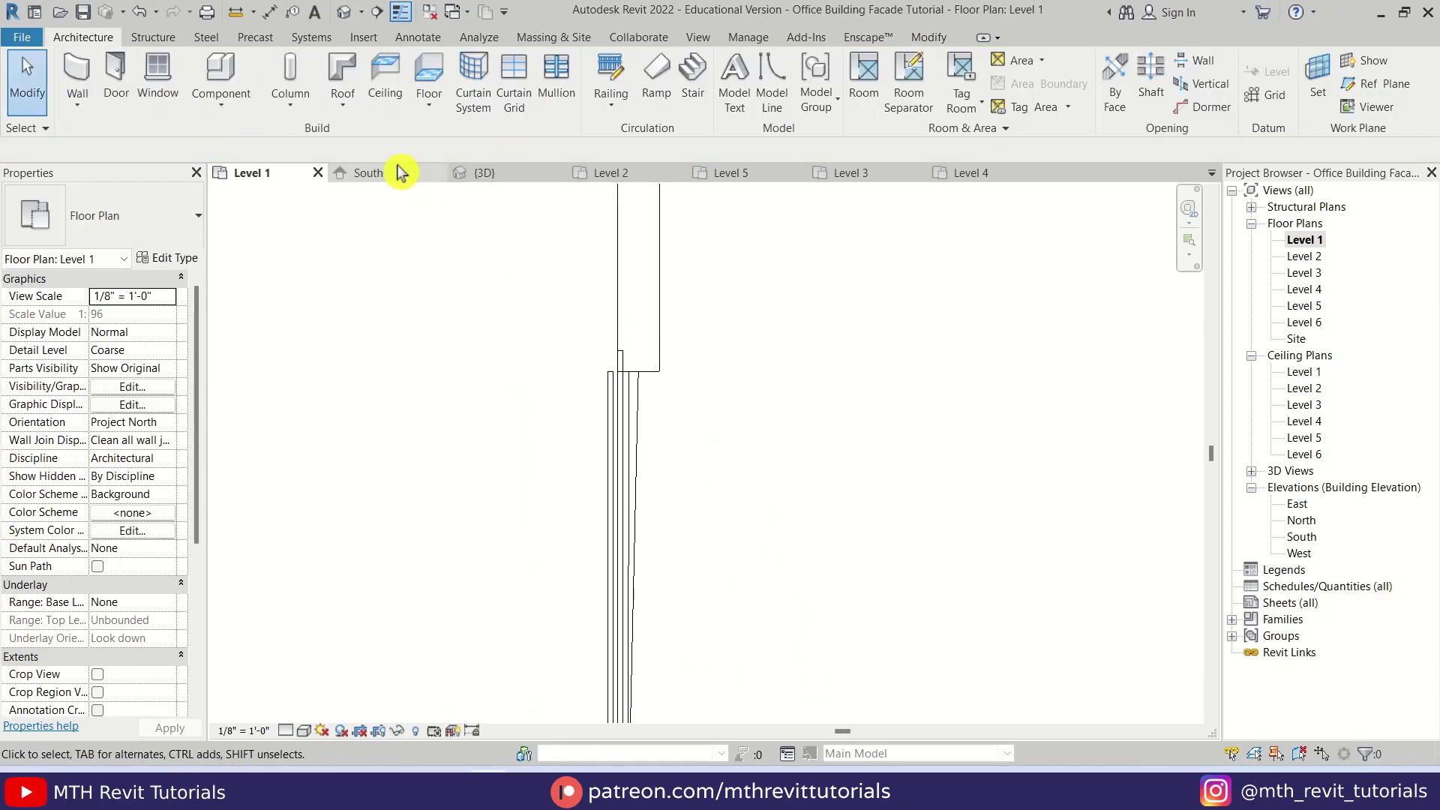
# Open the new curtain wall's profile for editing in the 3D view and delete its upper and outer vertical sketch lines.
pyautogui.click(474, 178)
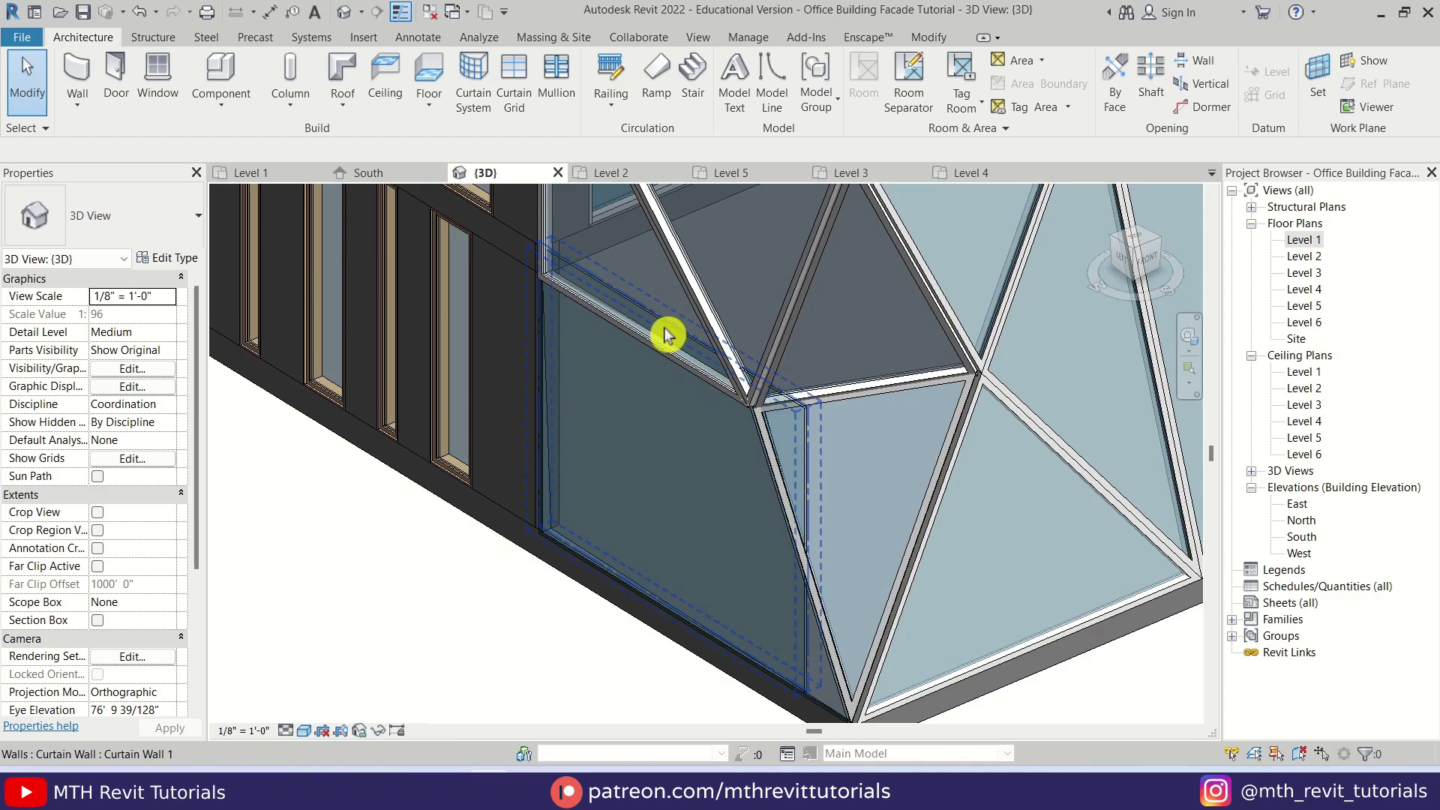
pyautogui.click(666, 333)
pyautogui.moveTo(846, 496); pyautogui.dragTo(762, 492, button='middle')
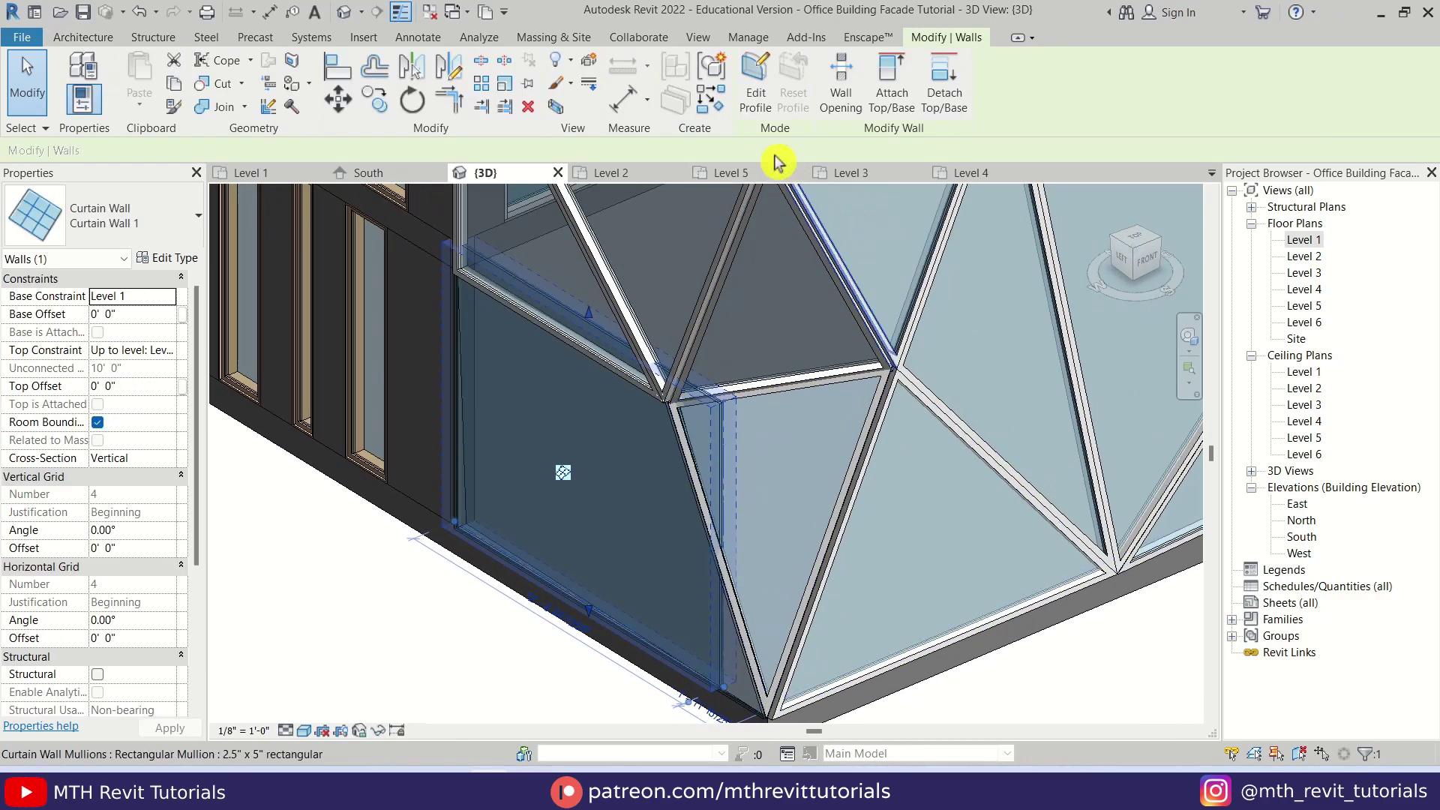
pyautogui.click(757, 95)
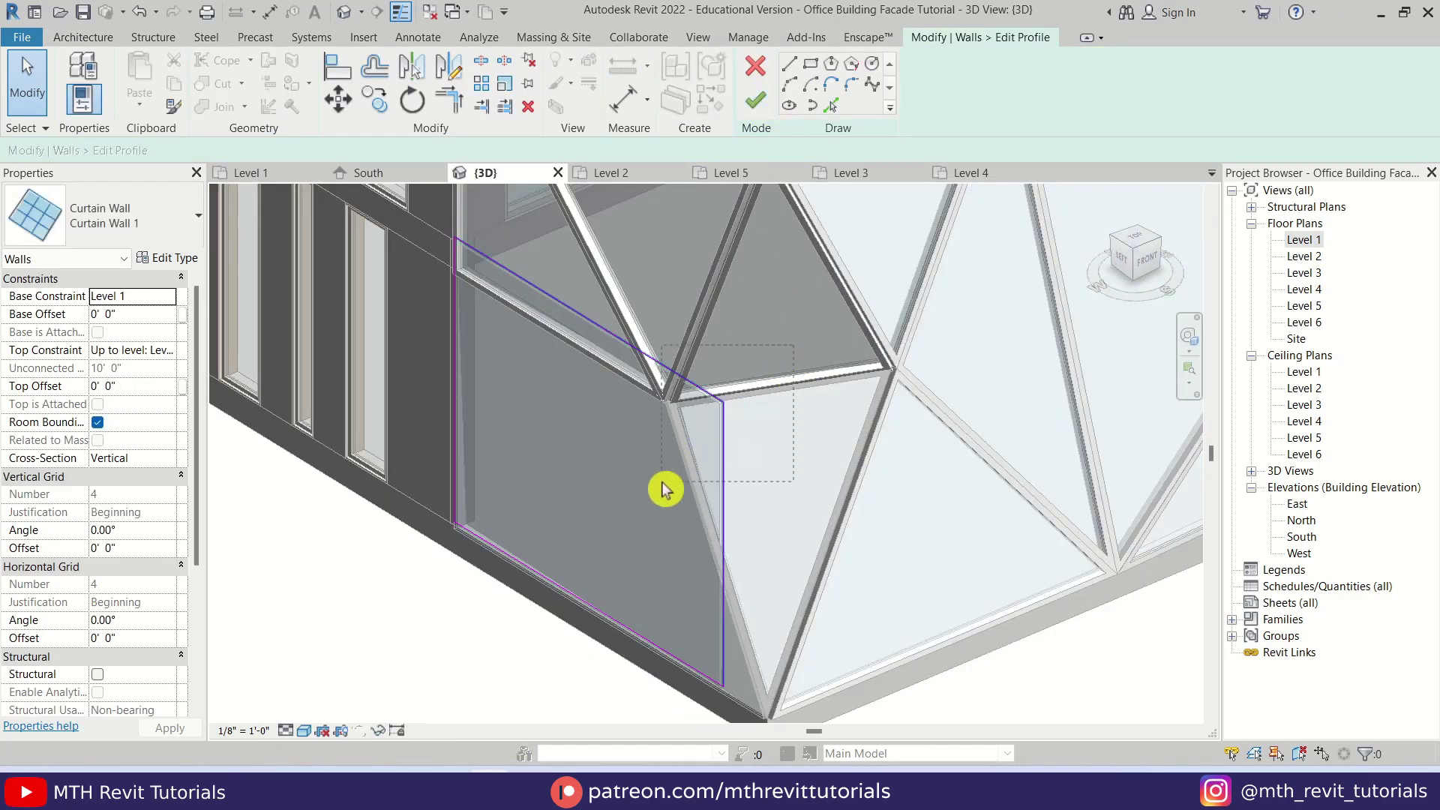
pyautogui.click(529, 107)
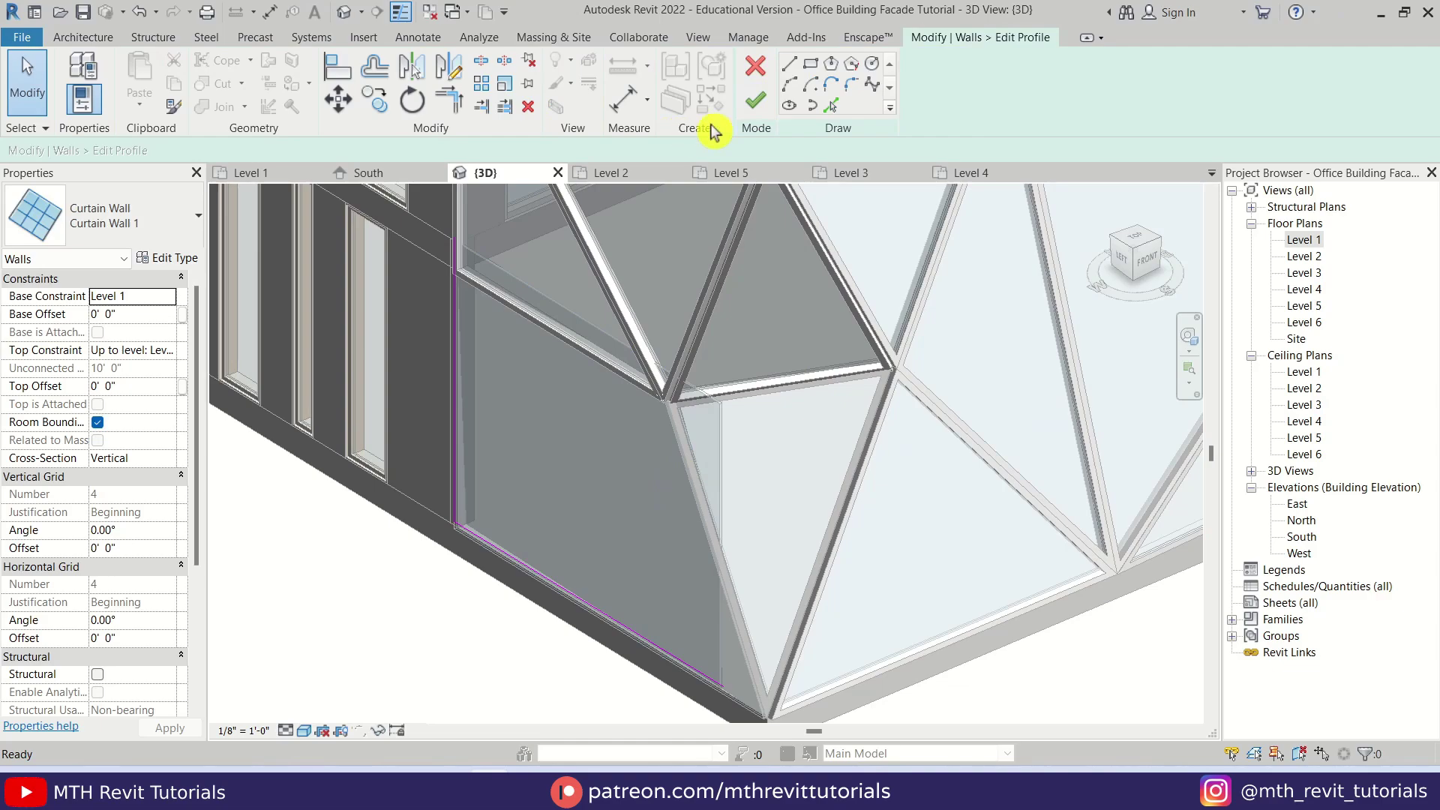
# Add profile lines by picking the edges of the sloped mullion and the mullion above the base panel.
pyautogui.click(831, 107)
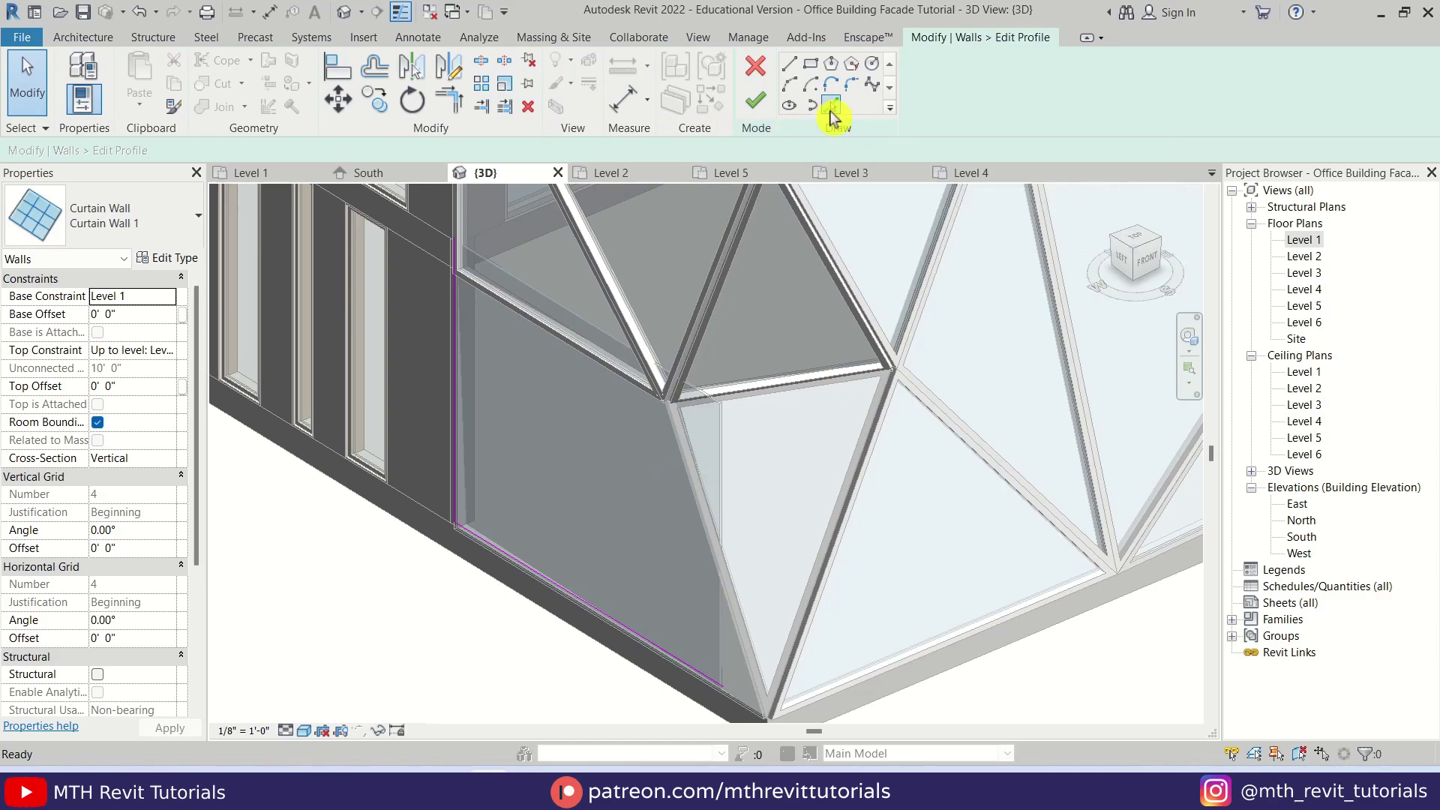
pyautogui.scroll(3, 682, 450)
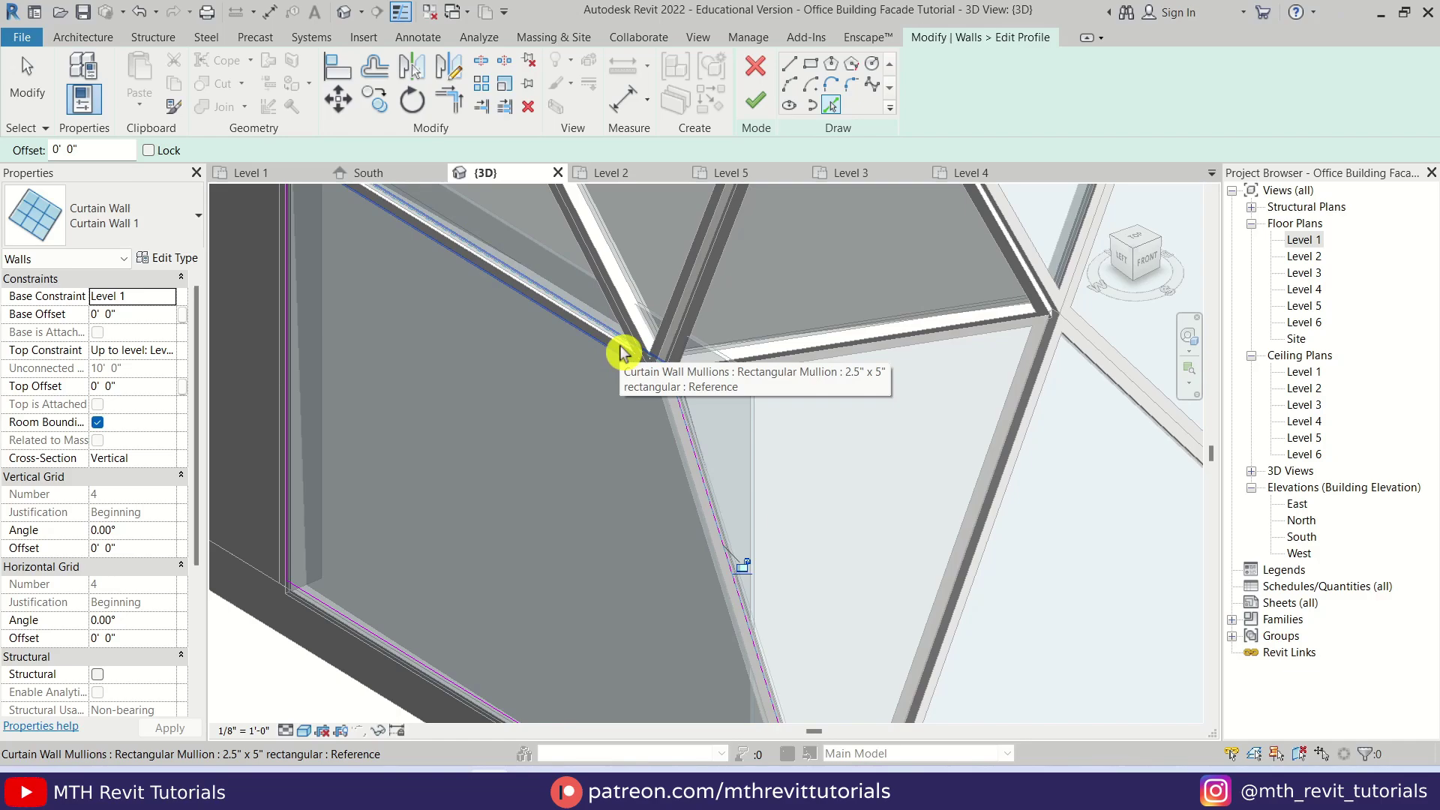
pyautogui.press('Escape')
pyautogui.scroll(-3, 667, 427)
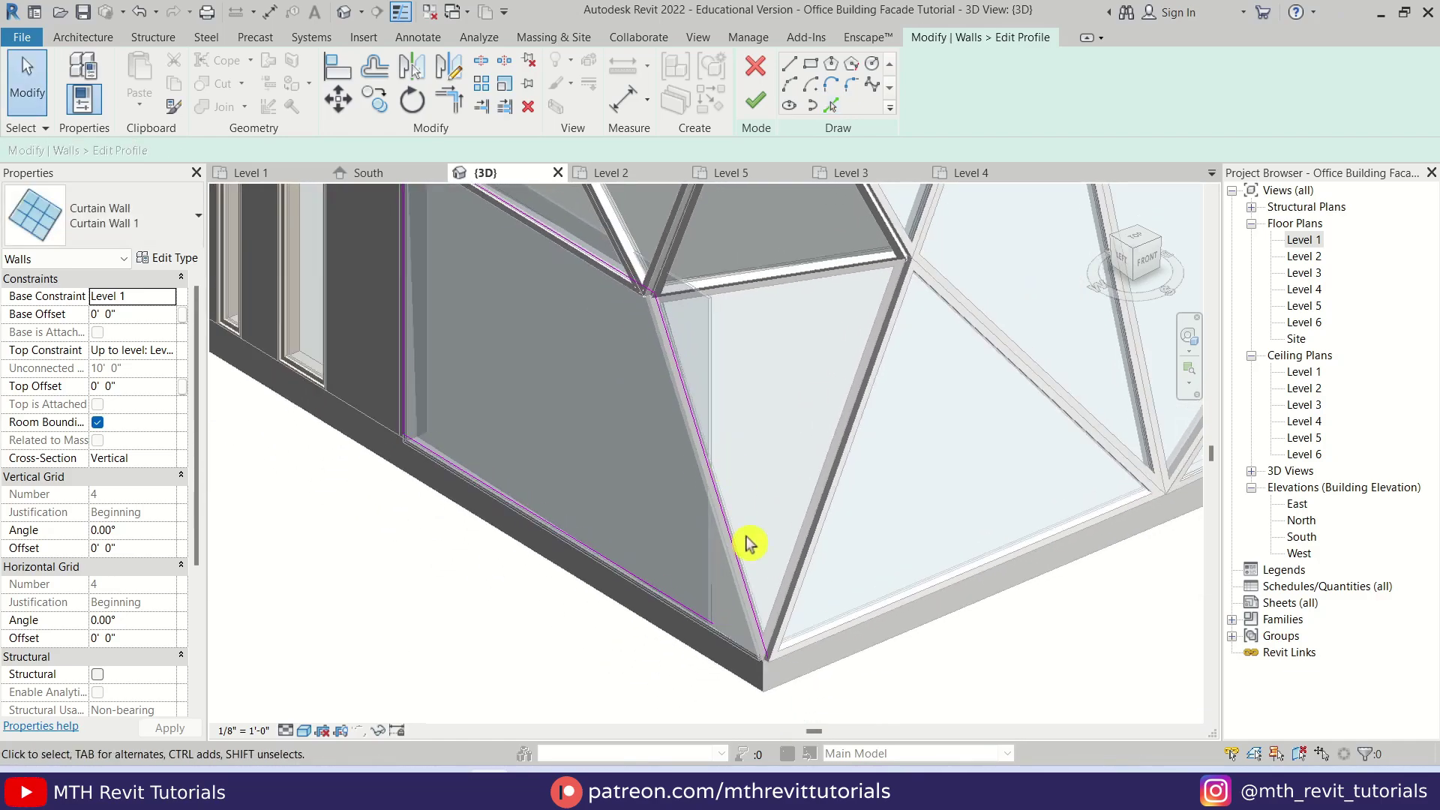
# Trim the curtain wall's profile lines into a closed four-sided outline and finish the profile edit.
pyautogui.press('t')
pyautogui.press('r')
pyautogui.moveTo(569, 440); pyautogui.dragTo(708, 607, button='middle')
pyautogui.click(599, 345)
pyautogui.press('Escape')
pyautogui.click(752, 103)
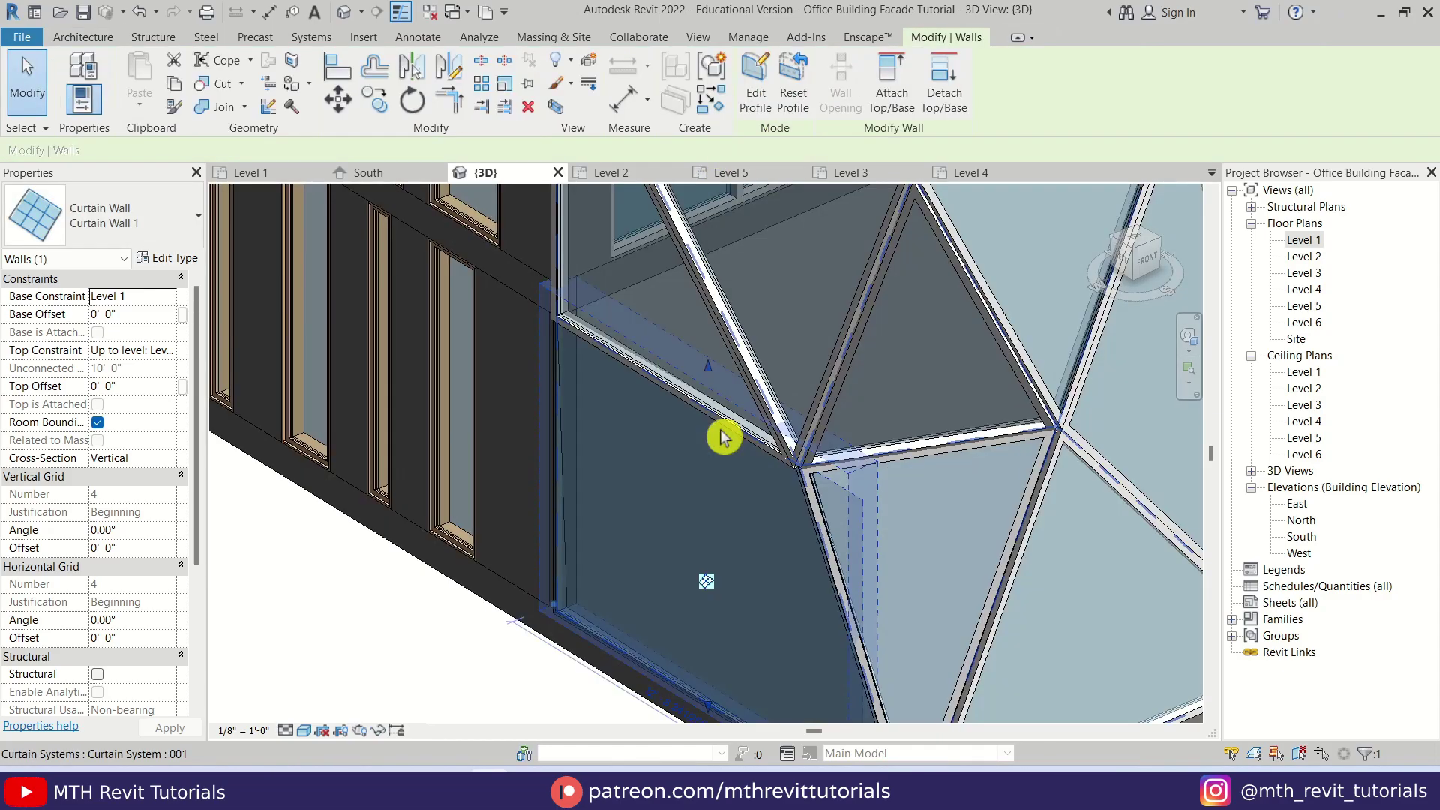
pyautogui.press('Escape')
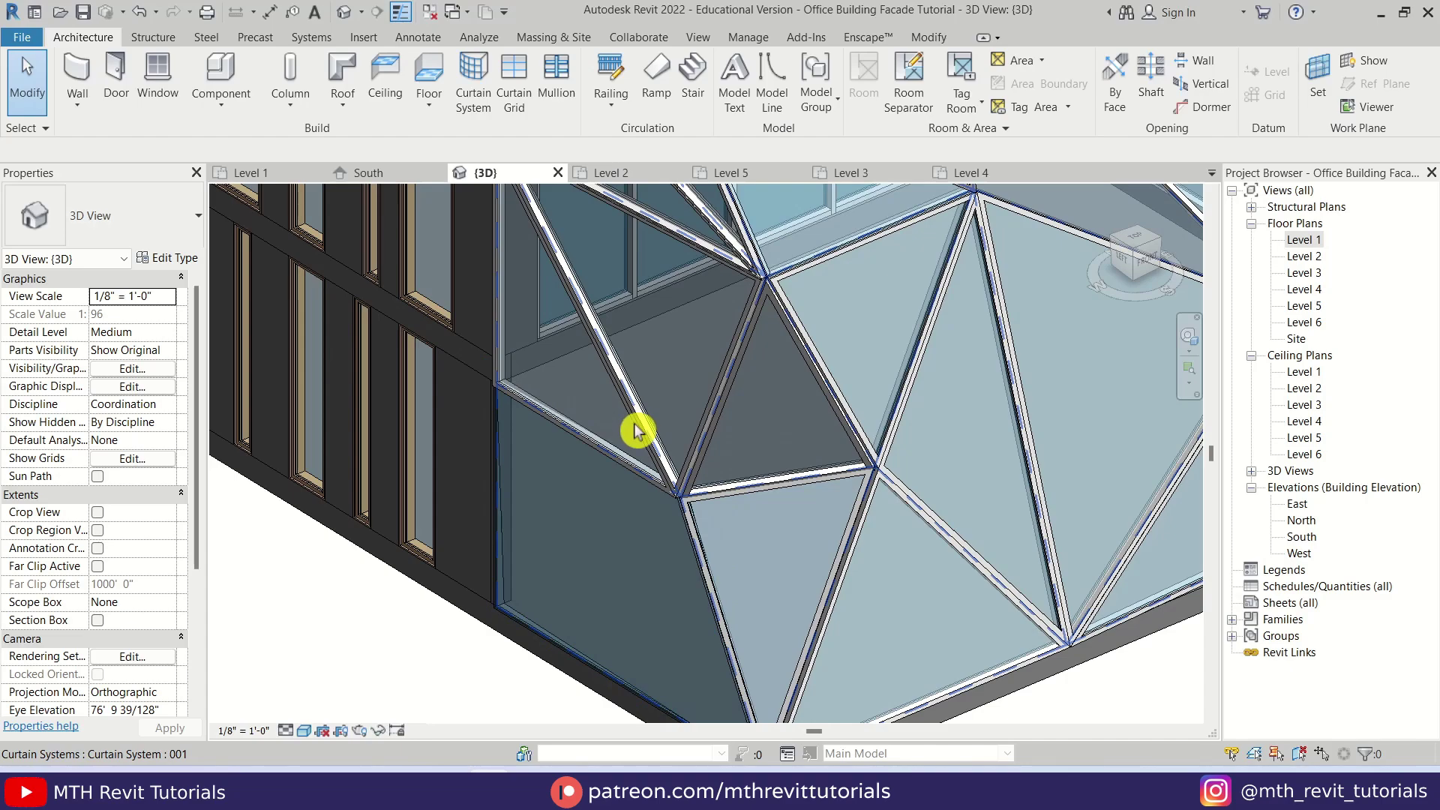
# Set the mass display to Show Mass by View Settings and check the base panel from the building's corner.
pyautogui.moveTo(635, 431); pyautogui.dragTo(682, 480, button='middle')
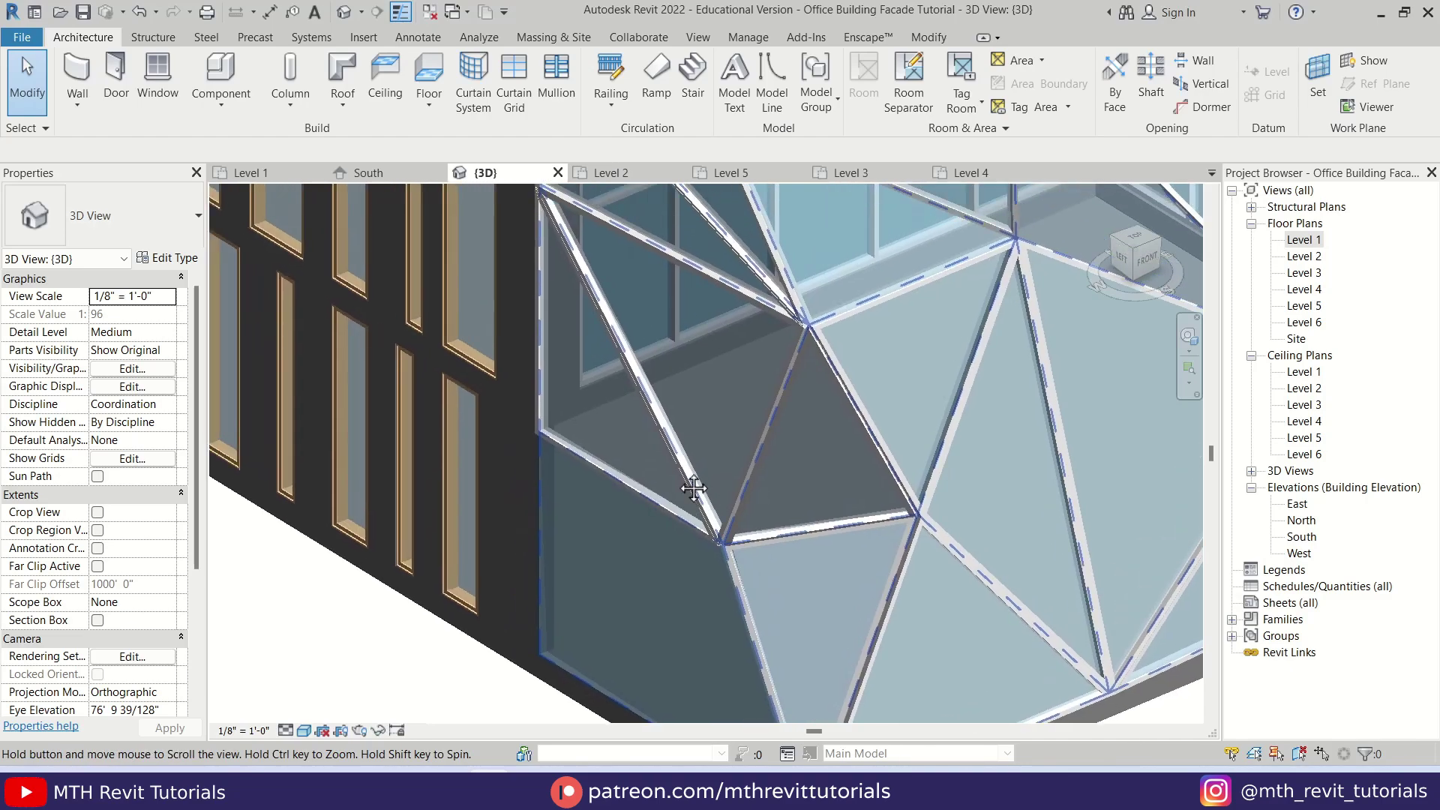
pyautogui.click(561, 39)
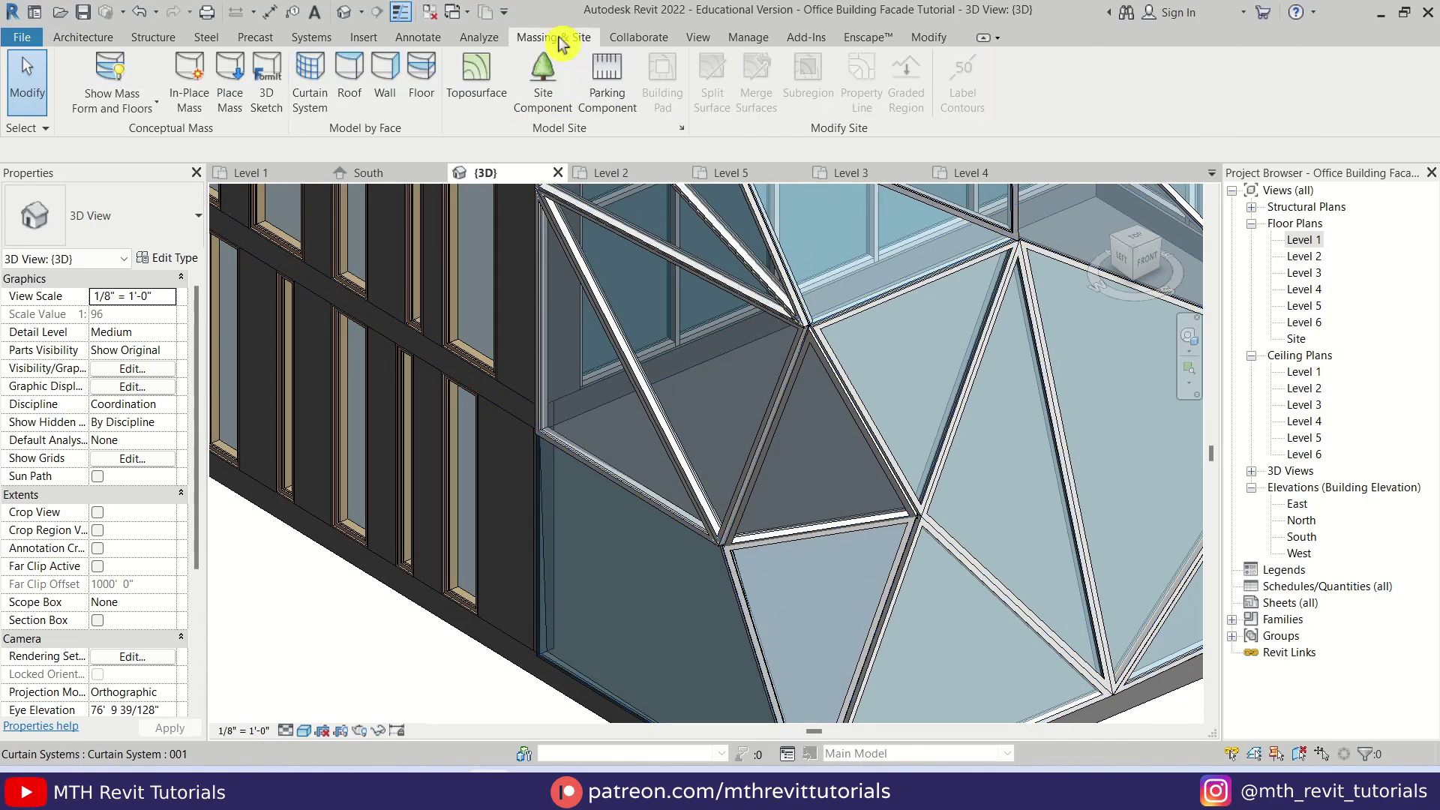
pyautogui.click(111, 75)
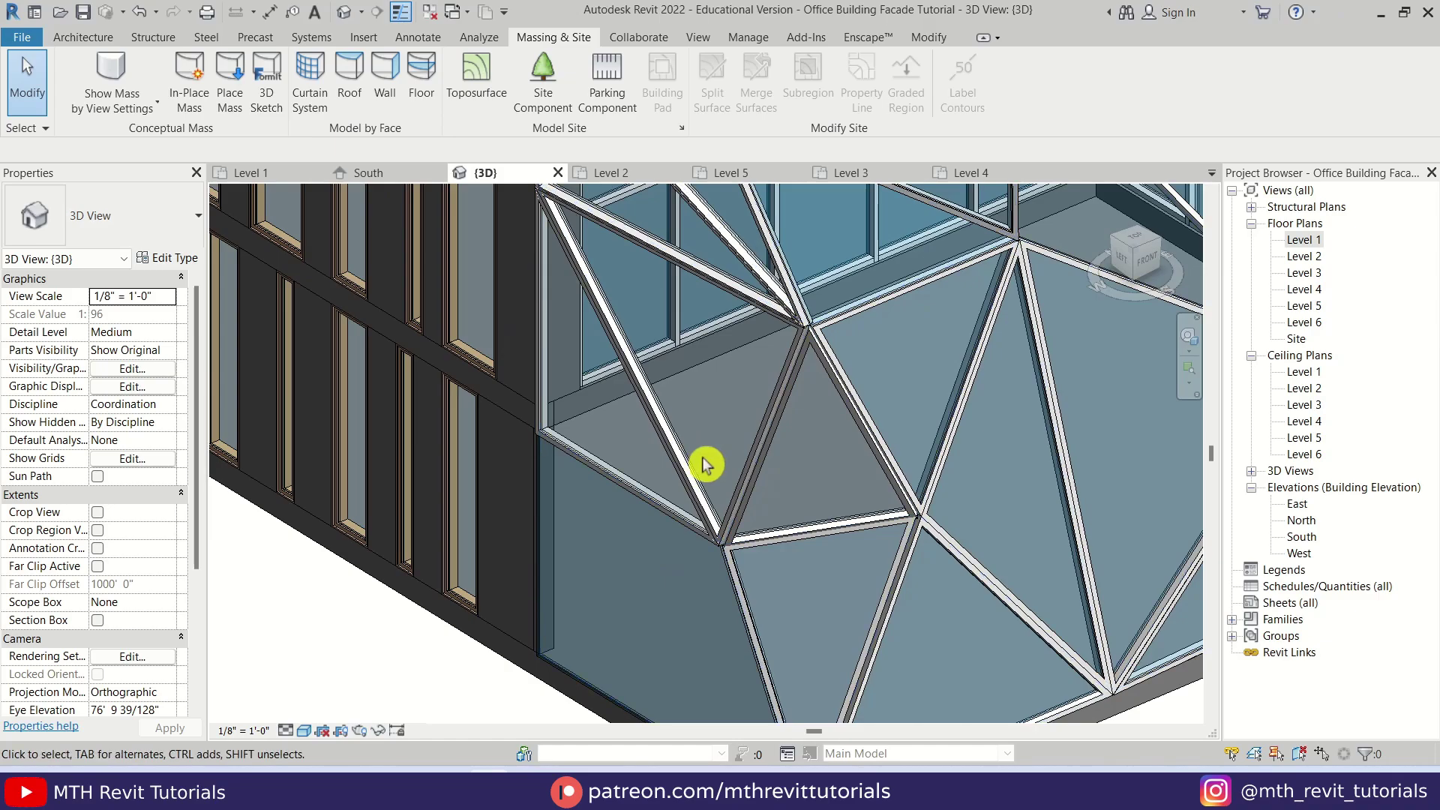
pyautogui.scroll(-2, 707, 460)
pyautogui.scroll(-2, 737, 556)
pyautogui.scroll(3, 684, 583)
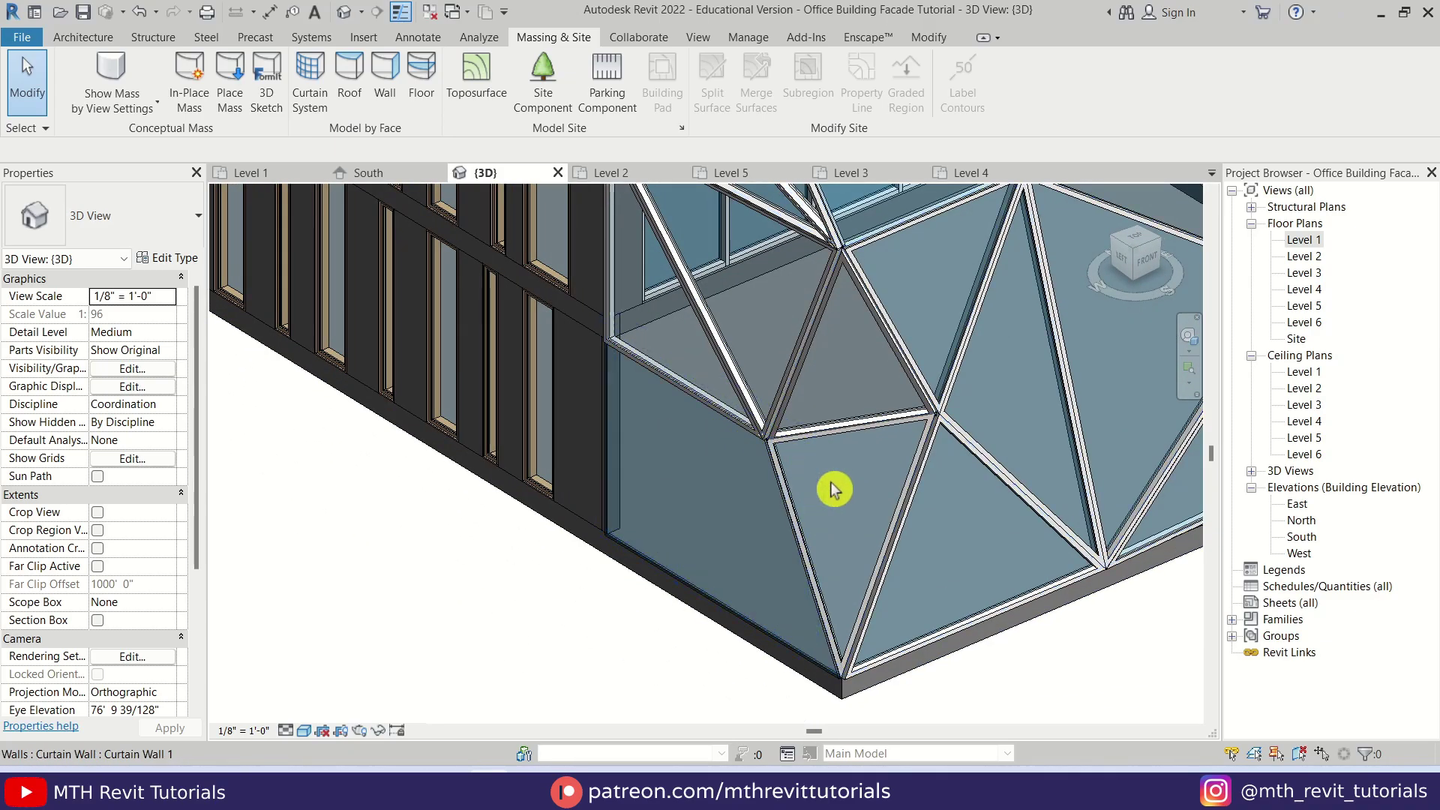
pyautogui.scroll(-2, 733, 609)
pyautogui.keyDown('shift'); pyautogui.moveTo(731, 609); pyautogui.dragTo(759, 588, button='middle'); pyautogui.keyUp('shift')
pyautogui.scroll(2, 752, 592)
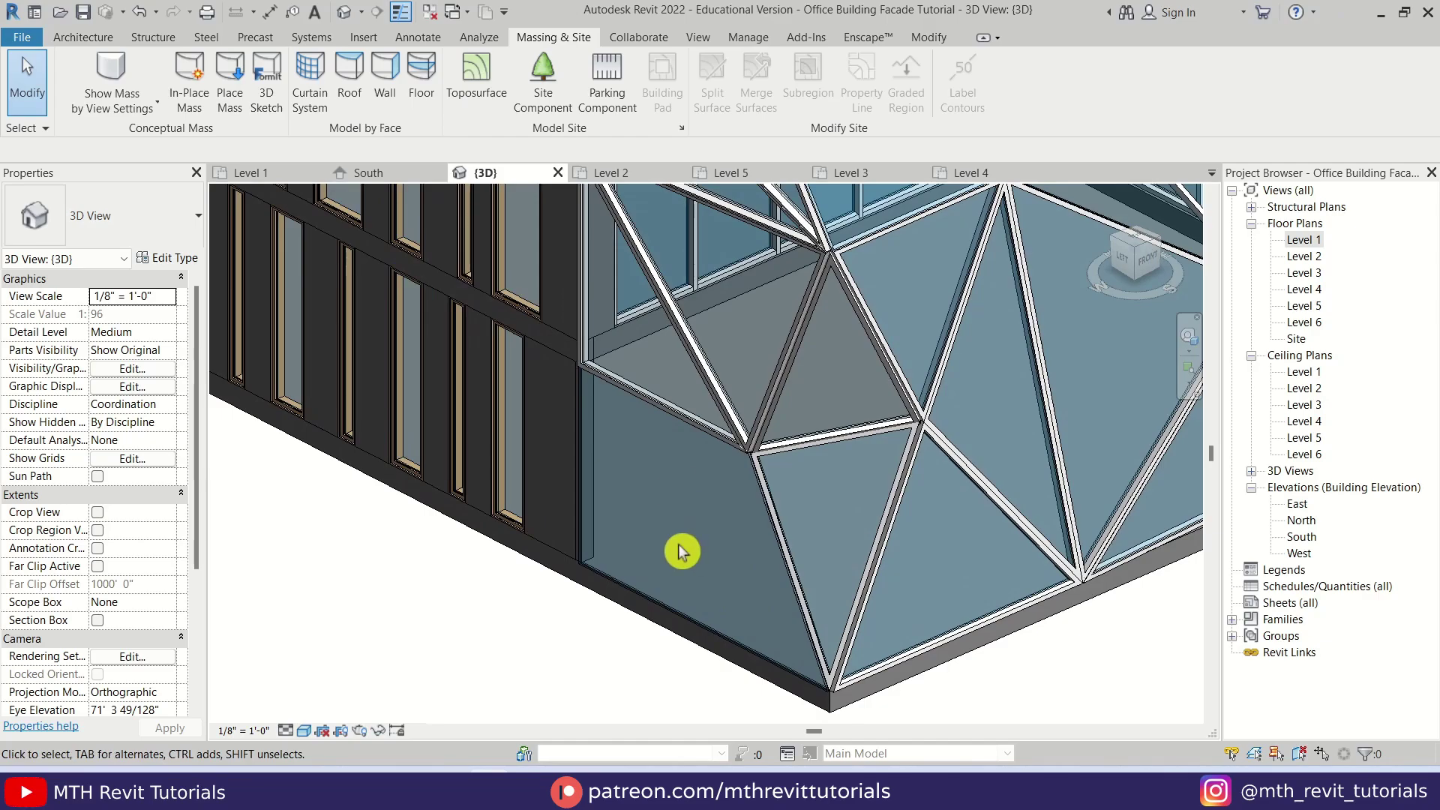
pyautogui.click(1127, 264)
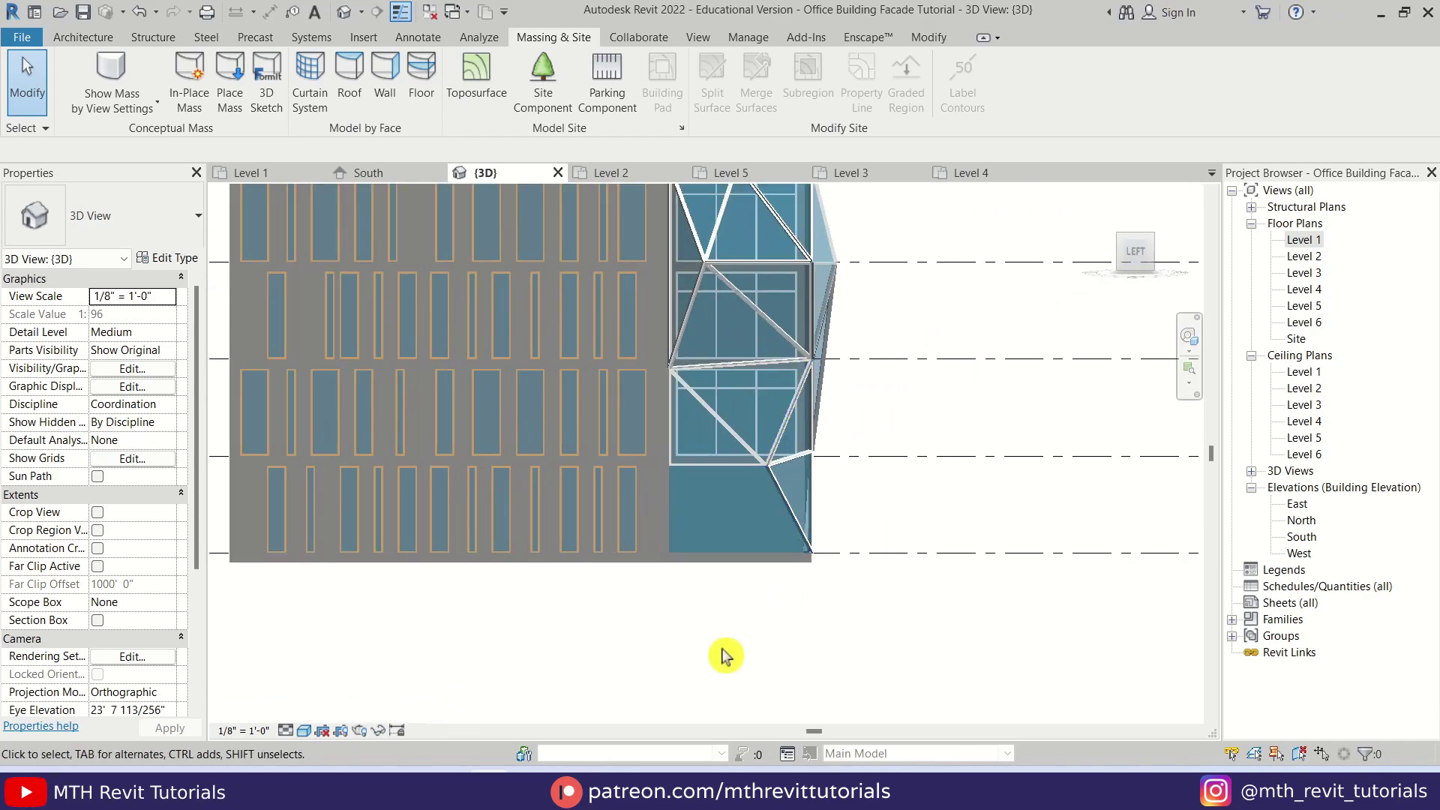
pyautogui.scroll(5, 771, 372)
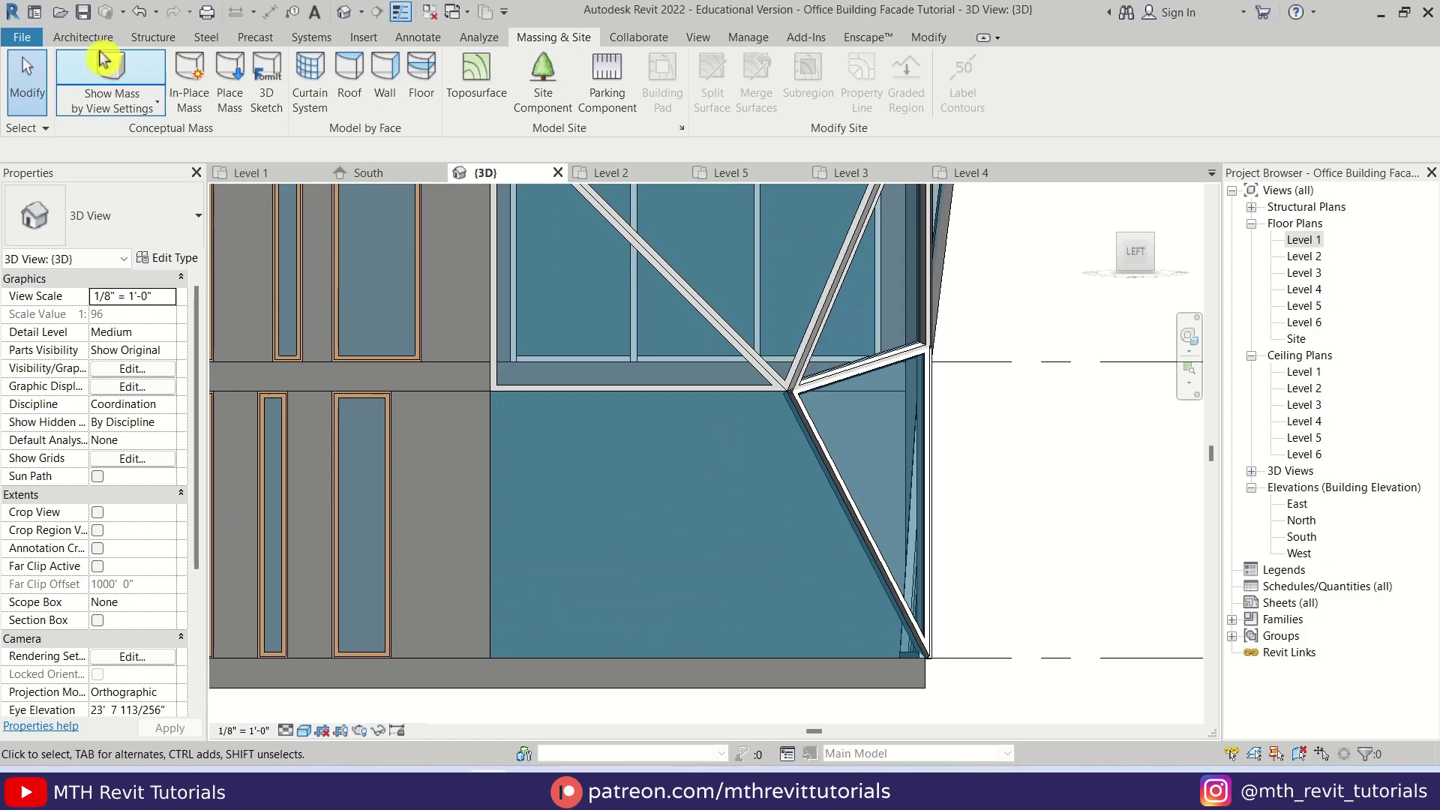
pyautogui.click(99, 39)
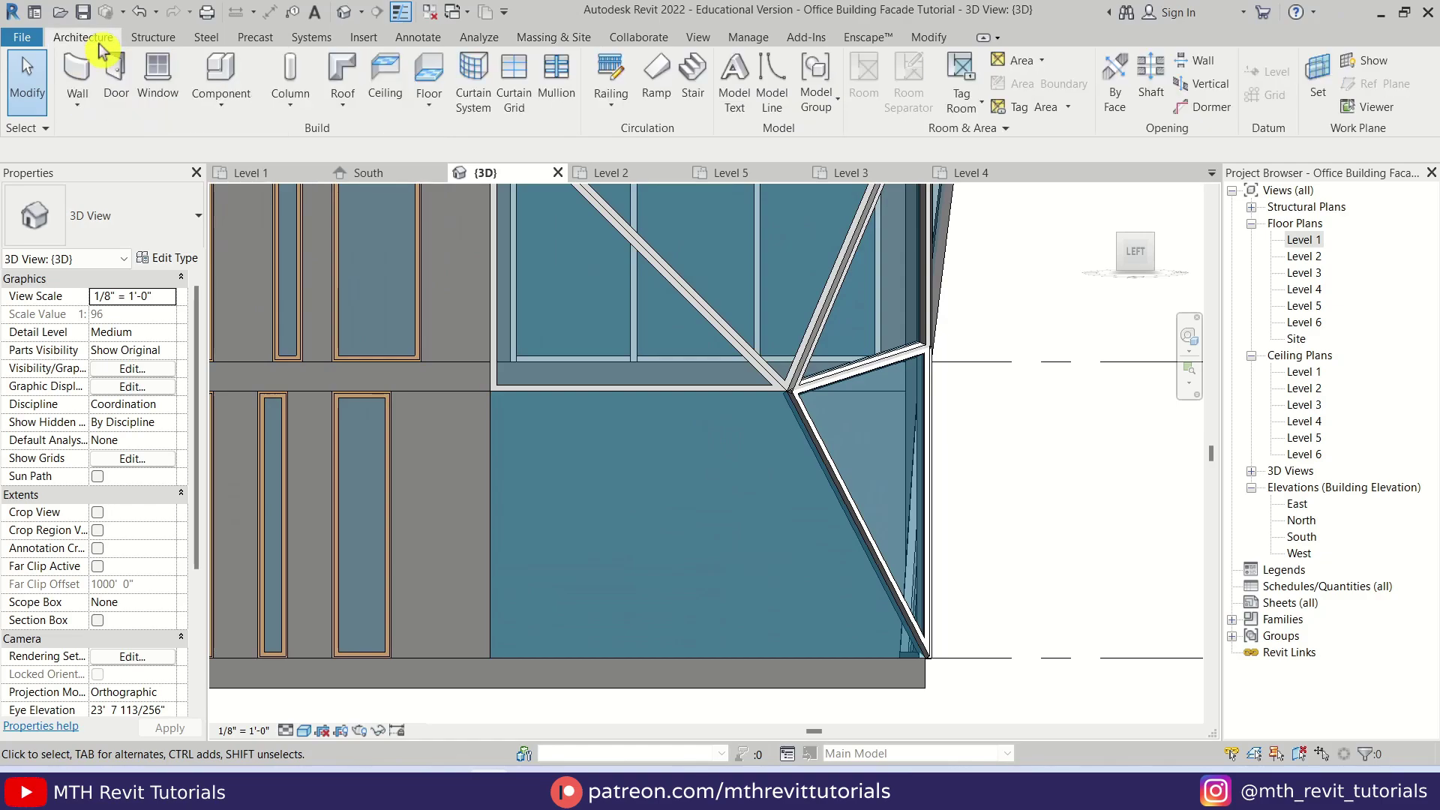
pyautogui.click(512, 112)
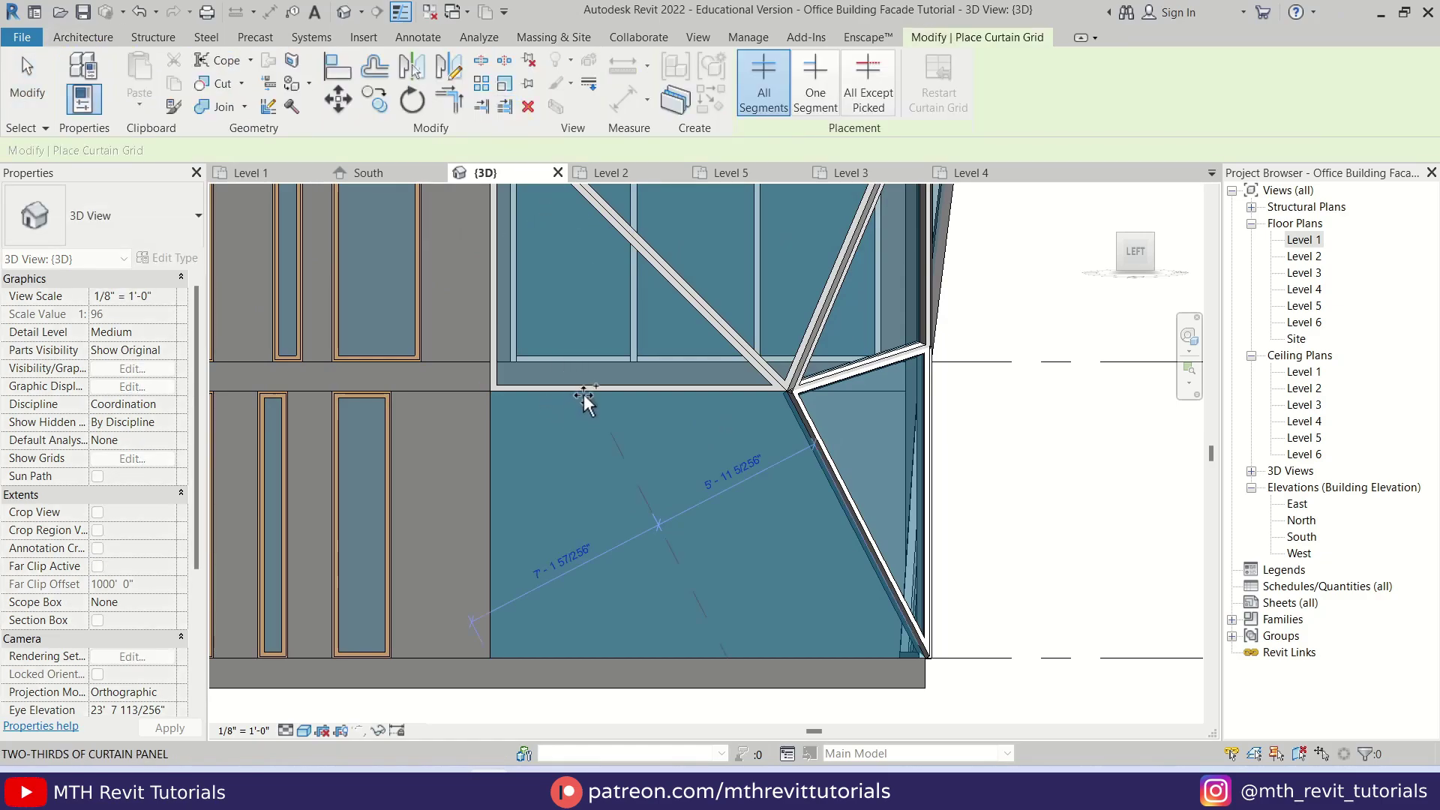
pyautogui.press('Escape')
# Temporarily isolate the curtain wall that fills the base panel in the 3D view.
pyautogui.scroll(-1, 755, 424)
pyautogui.keyDown('shift'); pyautogui.moveTo(776, 428); pyautogui.dragTo(744, 443, button='middle'); pyautogui.keyUp('shift')
pyautogui.moveTo(744, 442); pyautogui.dragTo(752, 294, button='middle')
pyautogui.scroll(1, 751, 295)
pyautogui.scroll(3, 632, 576)
pyautogui.keyDown('shift'); pyautogui.moveTo(632, 576); pyautogui.dragTo(701, 428, button='middle'); pyautogui.keyUp('shift')
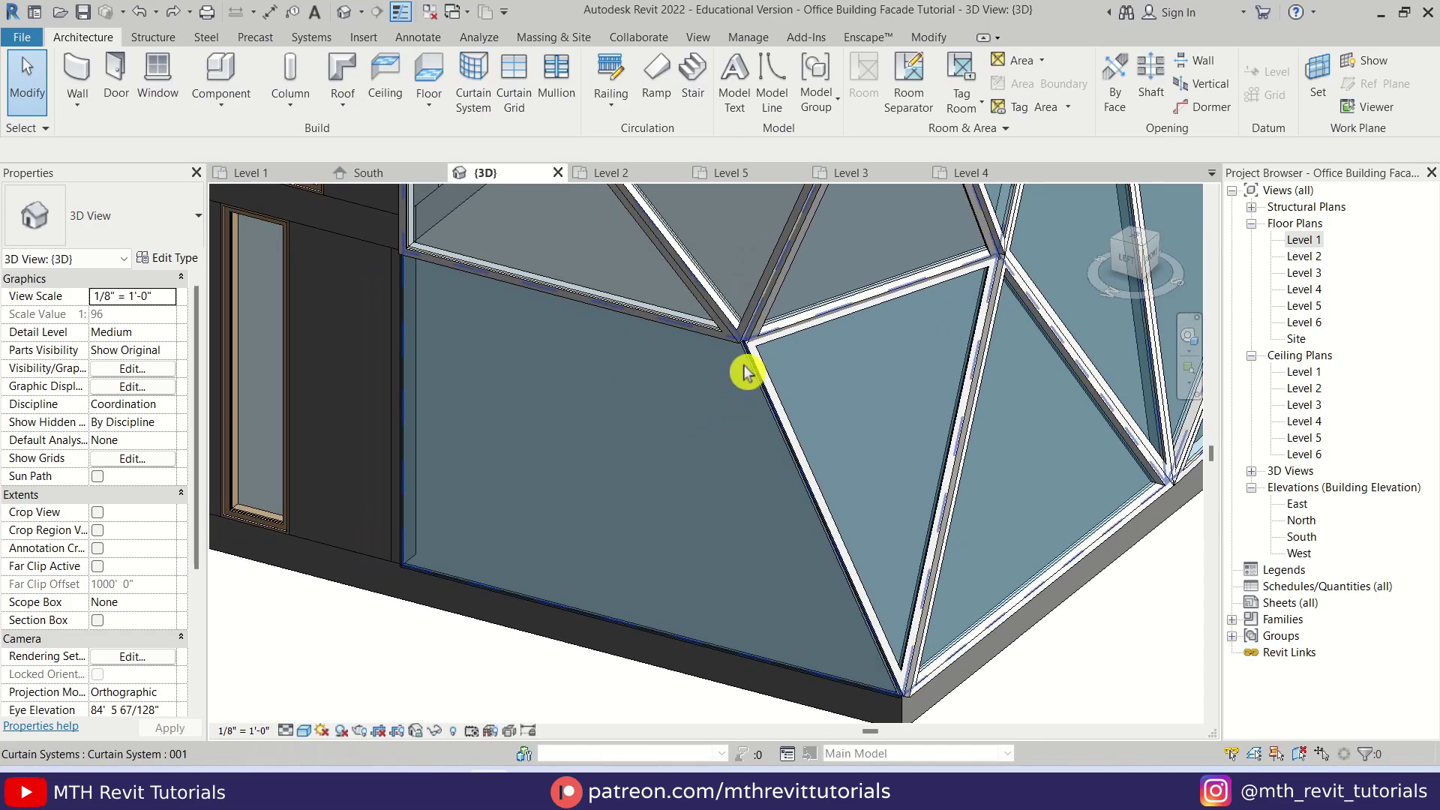
pyautogui.press('Tab')
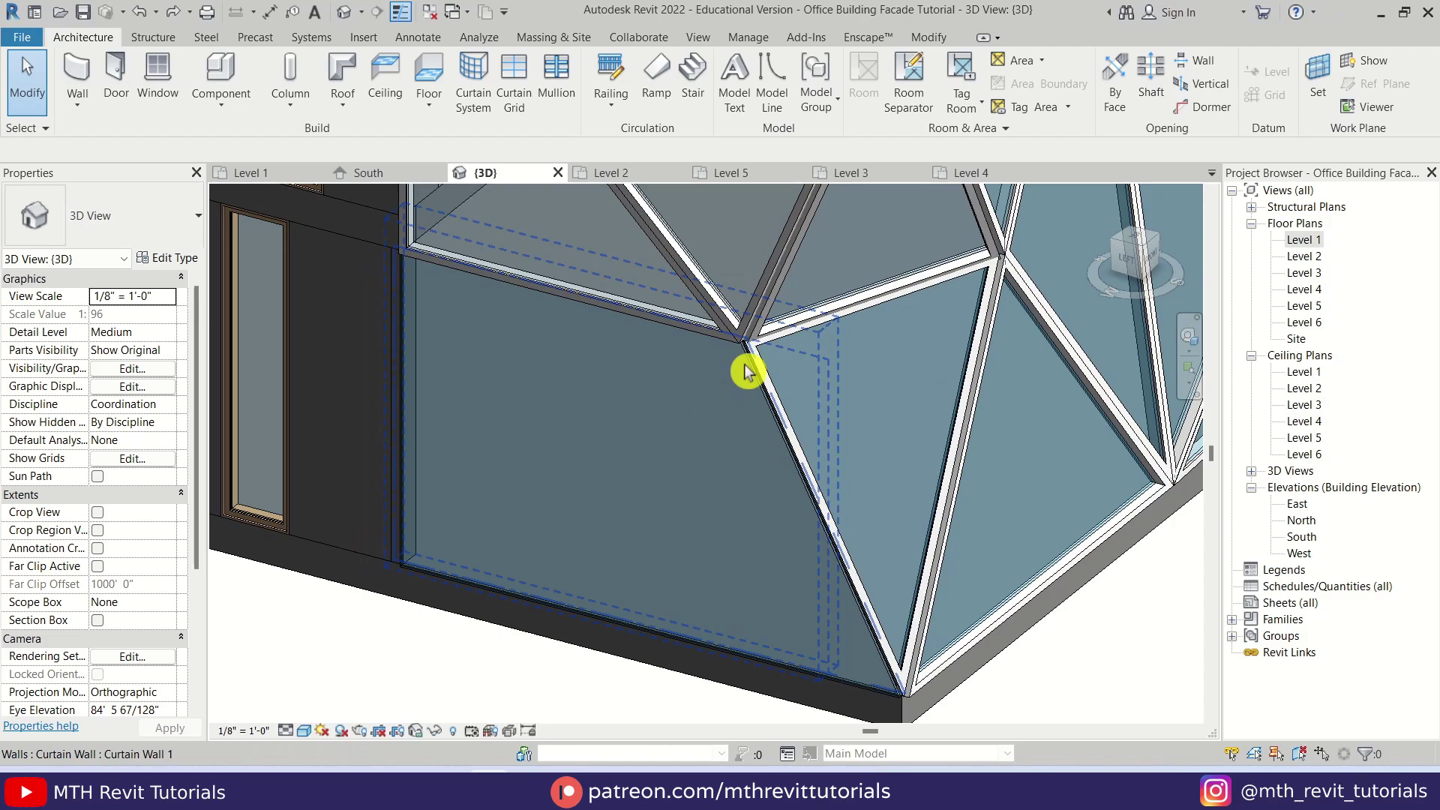
pyautogui.click(746, 371)
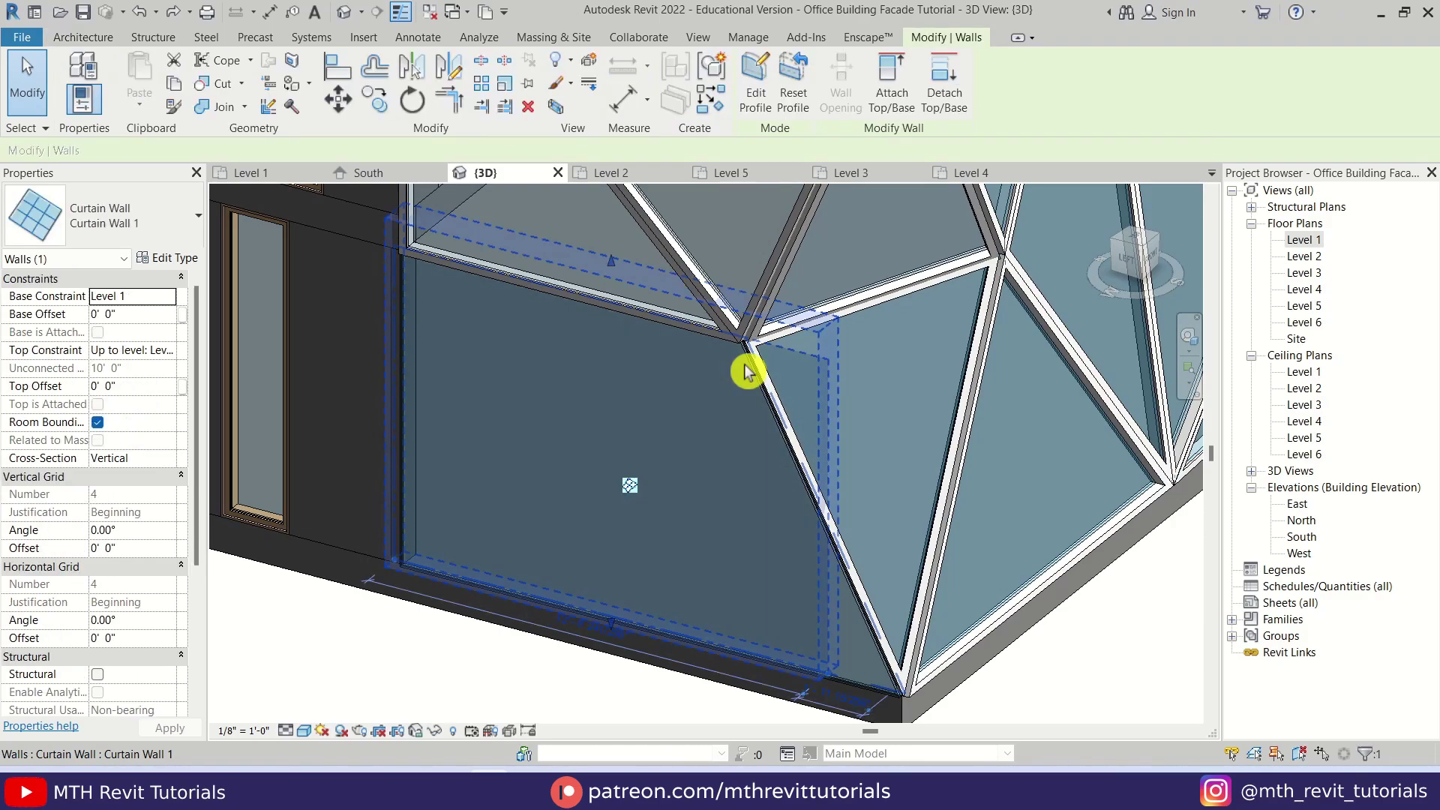
pyautogui.press('h')
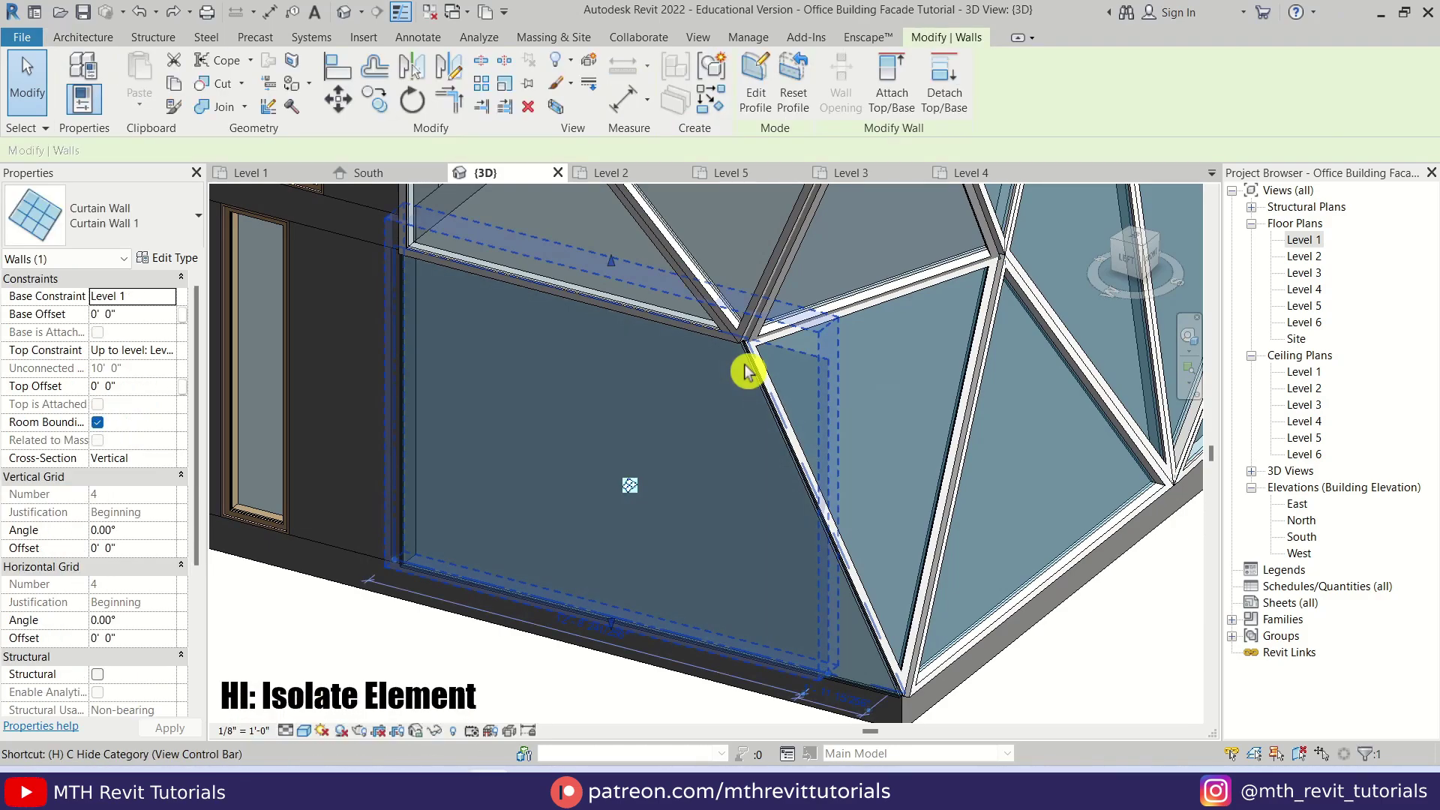
pyautogui.press('i')
pyautogui.press('Escape')
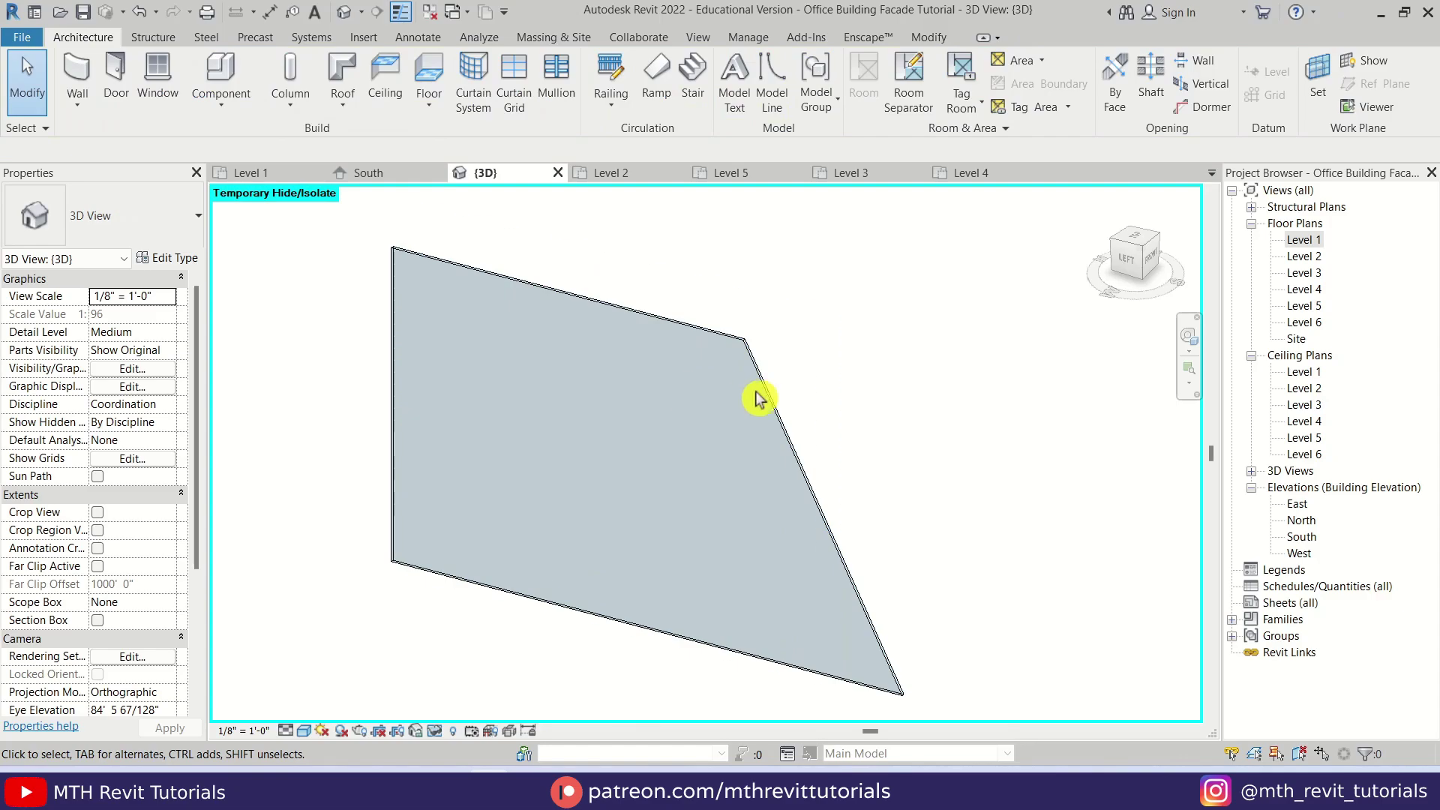
# Divide the isolated curtain wall with two vertical grid lines, enclosing a 6' wide bay 2' 6" from the straight side edge, and a horizontal one 7' up.
pyautogui.click(1127, 258)
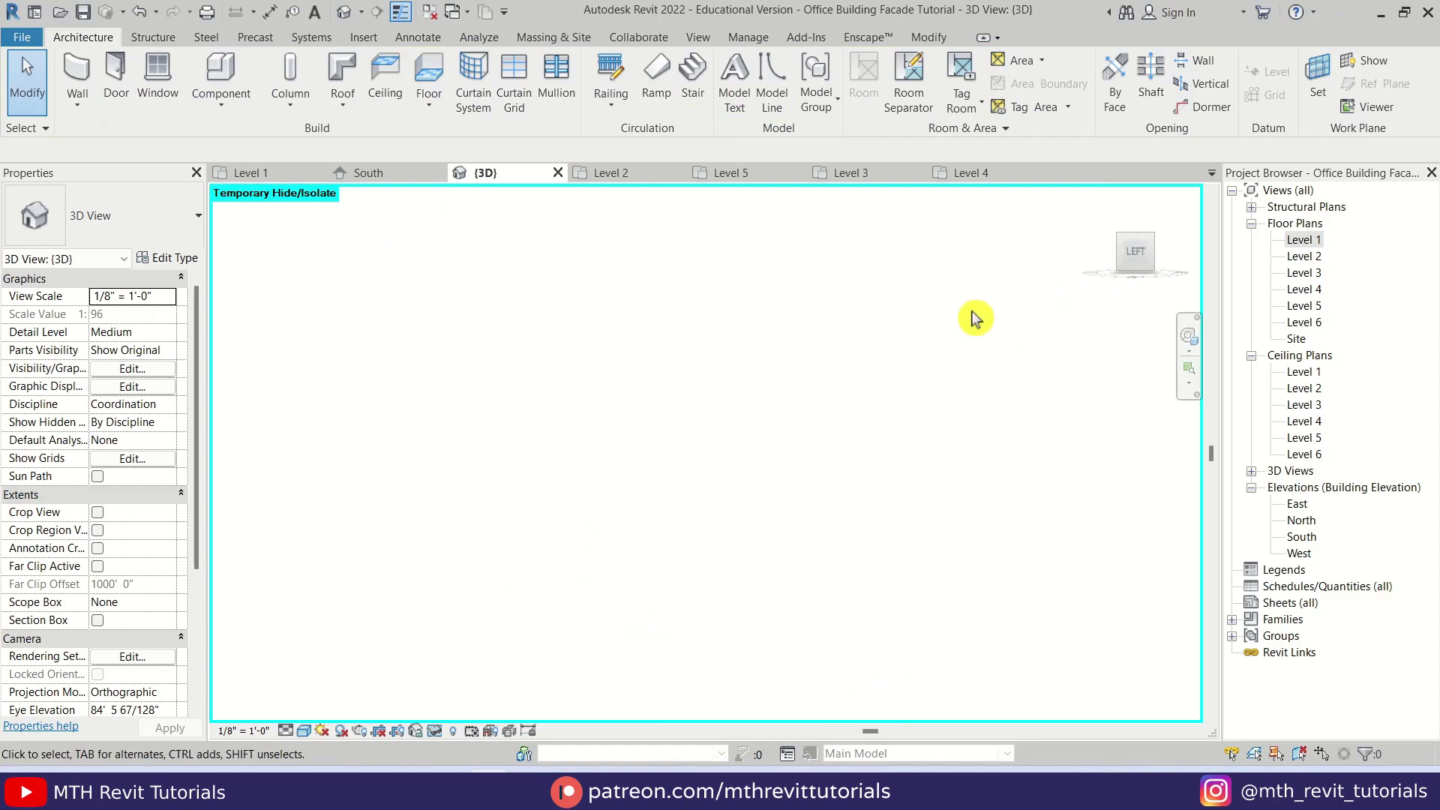
pyautogui.click(513, 98)
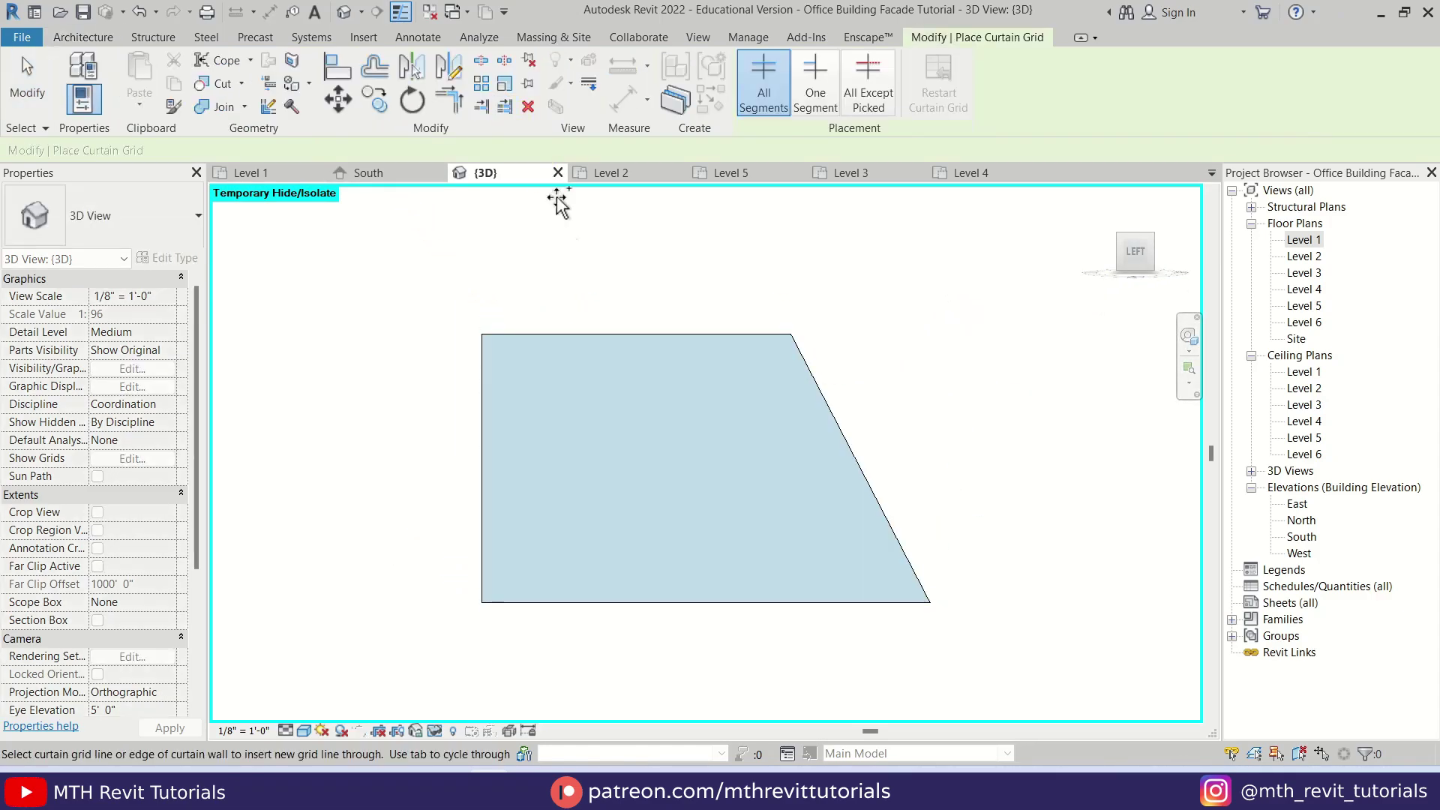
pyautogui.click(552, 345)
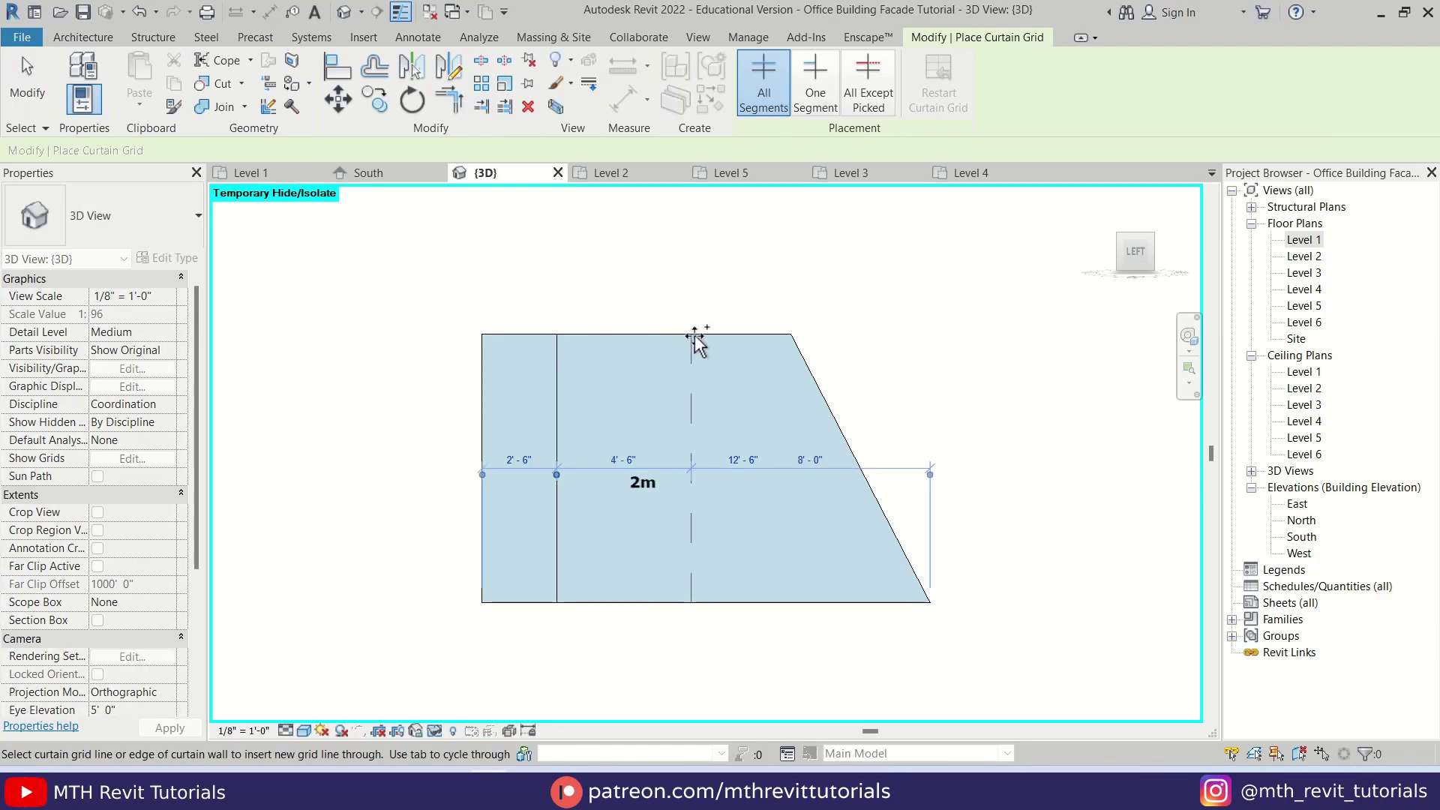
pyautogui.click(735, 335)
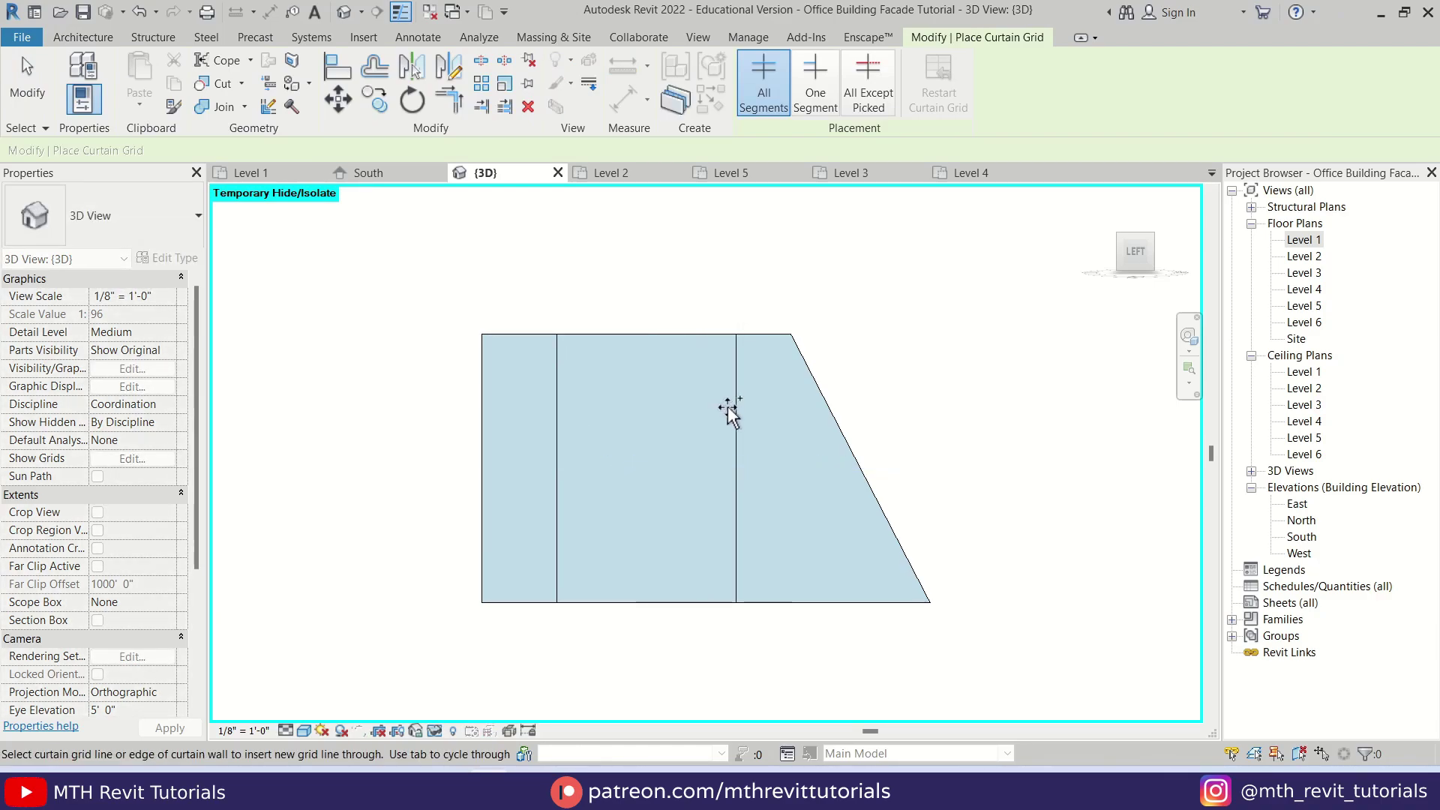
pyautogui.click(562, 390)
pyautogui.press('Escape')
pyautogui.press('Escape')
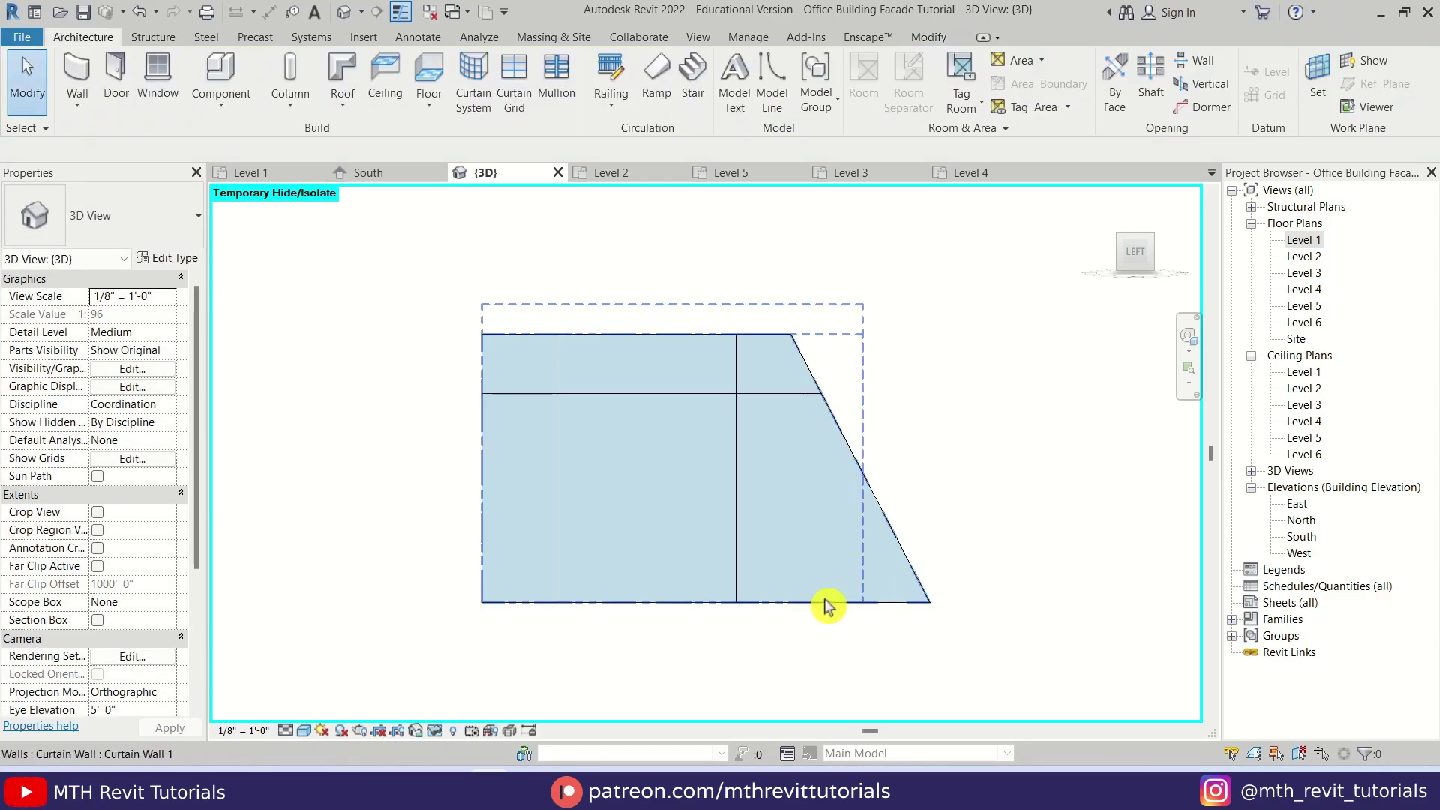
# Load the Door-Curtain-Wall-Double-Storefront family from the imperial library's Doors folder.
pyautogui.scroll(1, 609, 510)
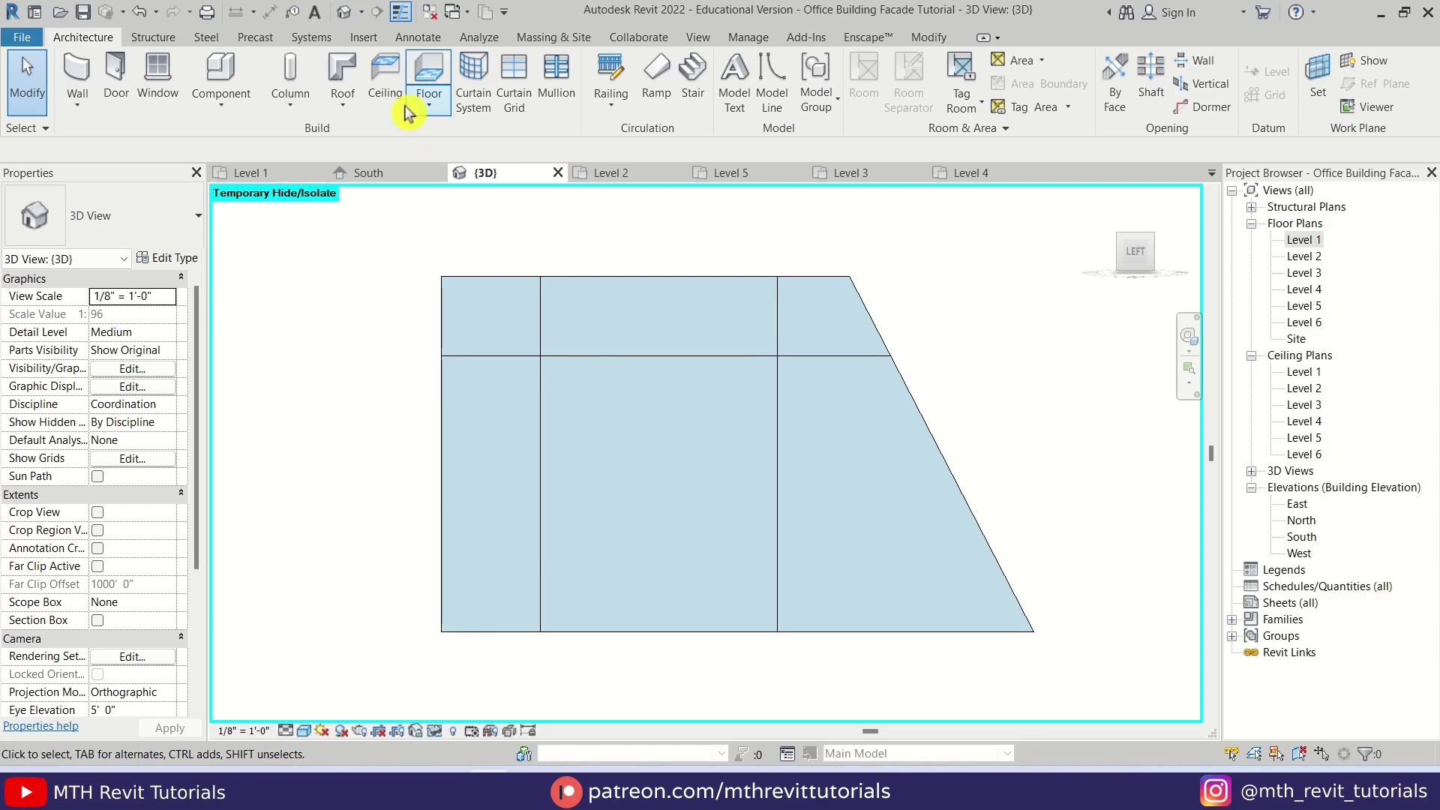
pyautogui.click(364, 38)
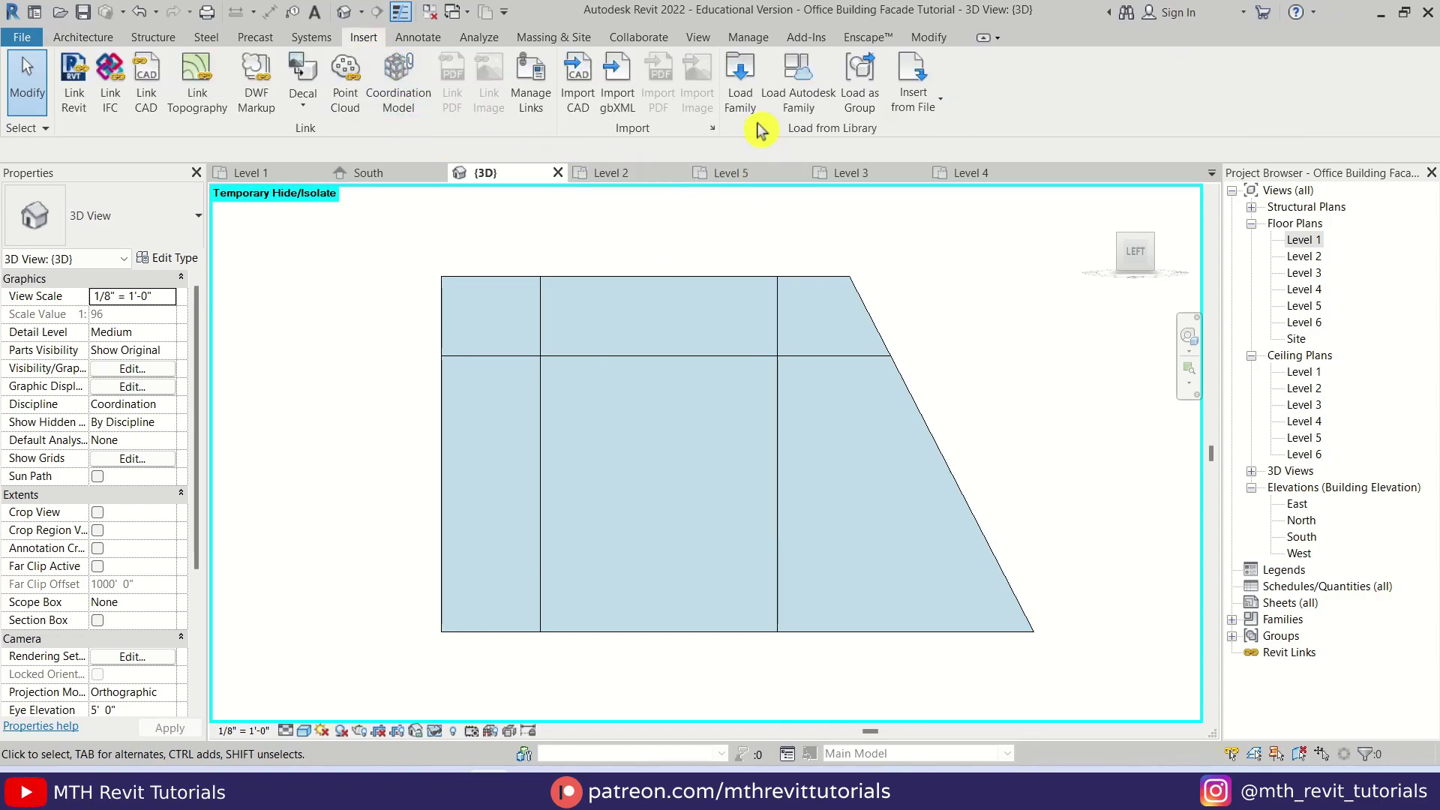
pyautogui.click(740, 86)
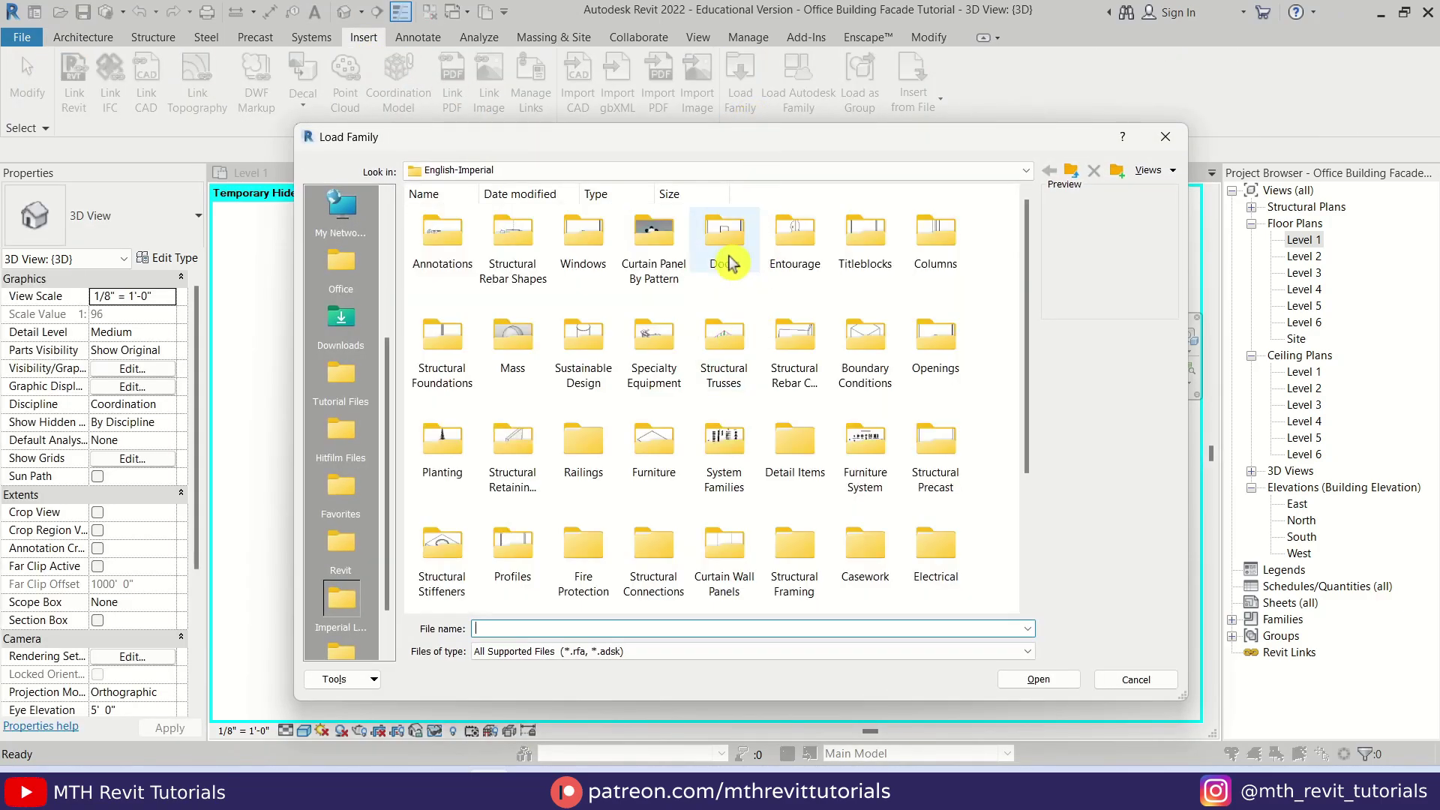
pyautogui.doubleClick(726, 260)
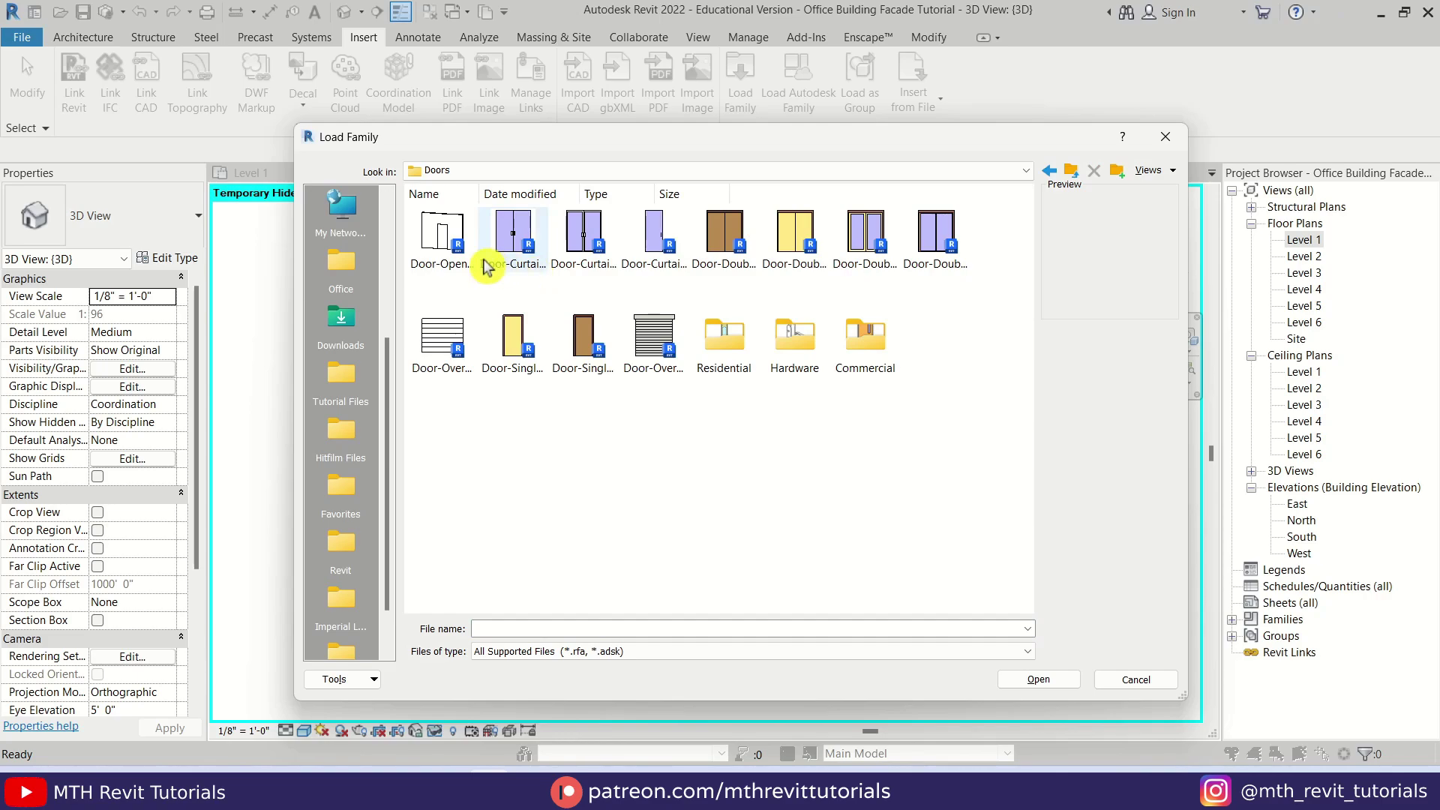
pyautogui.click(604, 281)
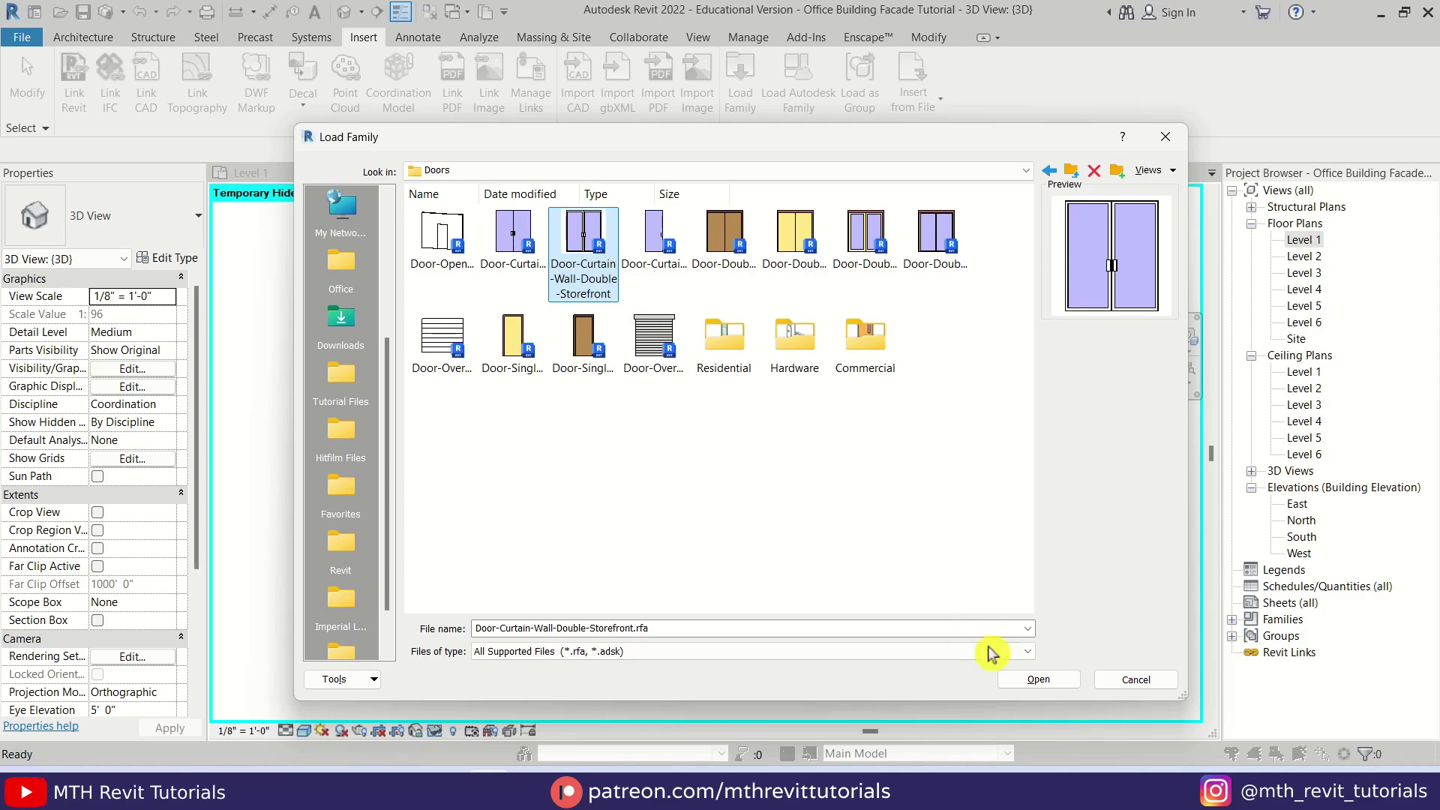
pyautogui.click(1022, 679)
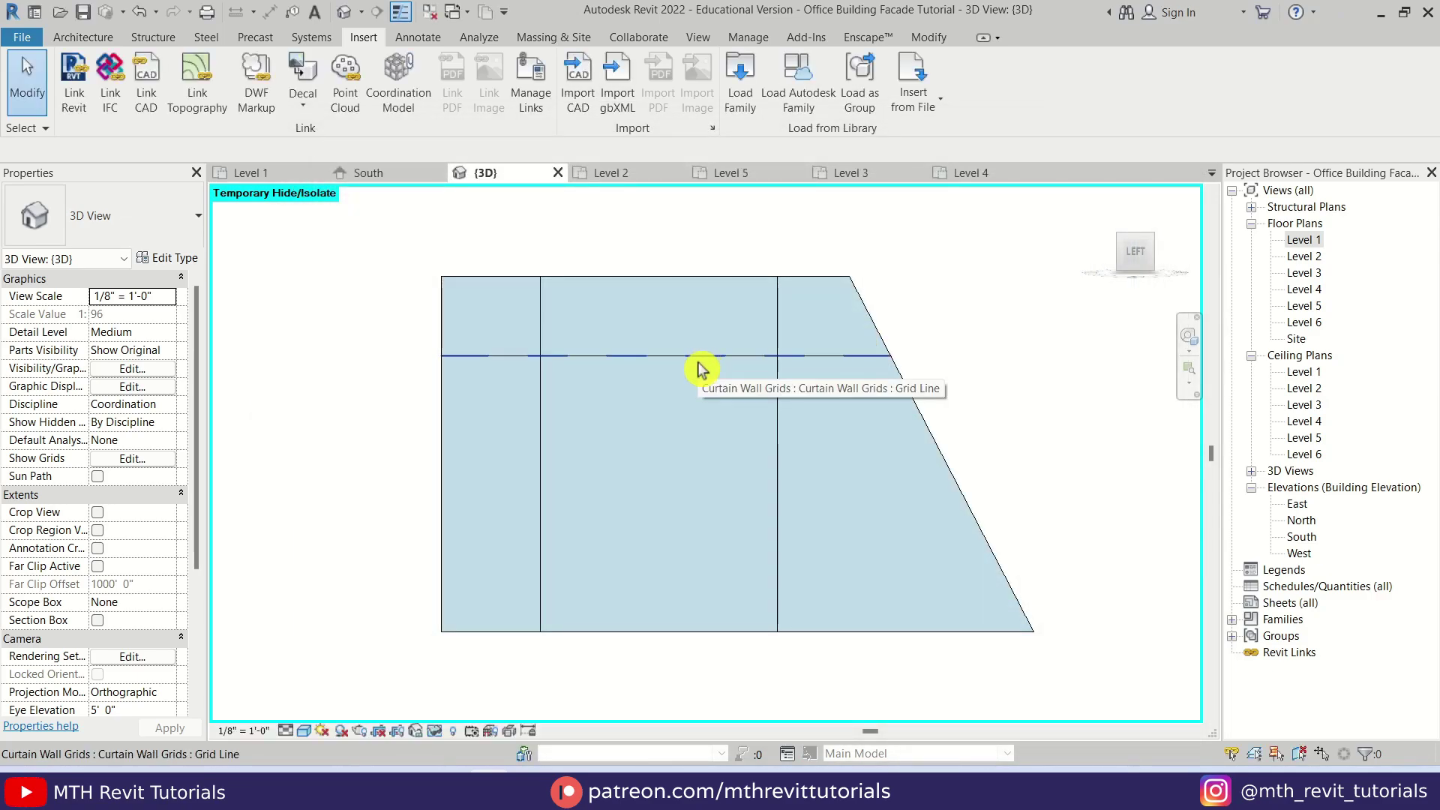
# Change the lower middle glazed panel of the curtain wall to the Door-Curtain-Wall-Double-Storefront type.
pyautogui.press('Tab')
pyautogui.press('Tab')
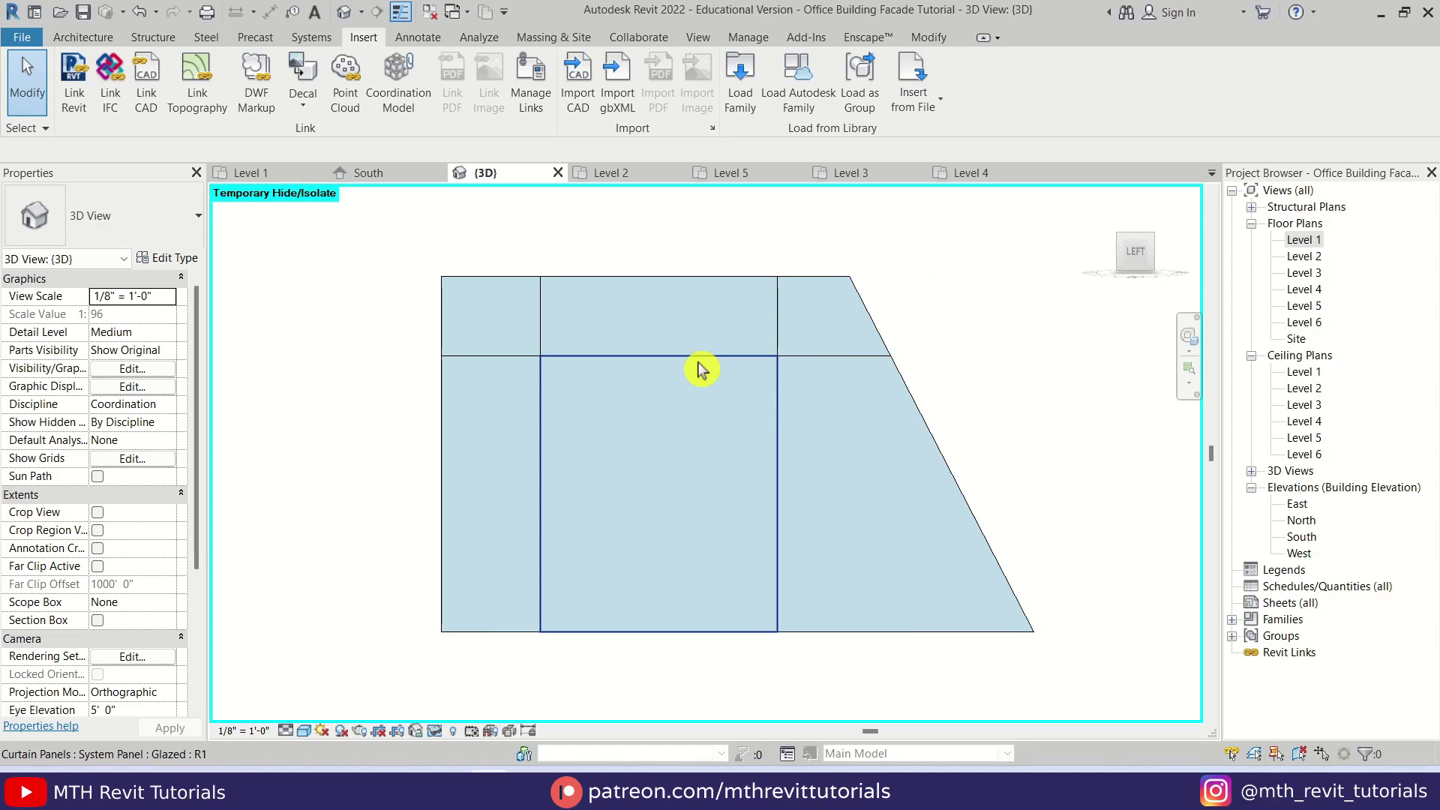
pyautogui.click(701, 369)
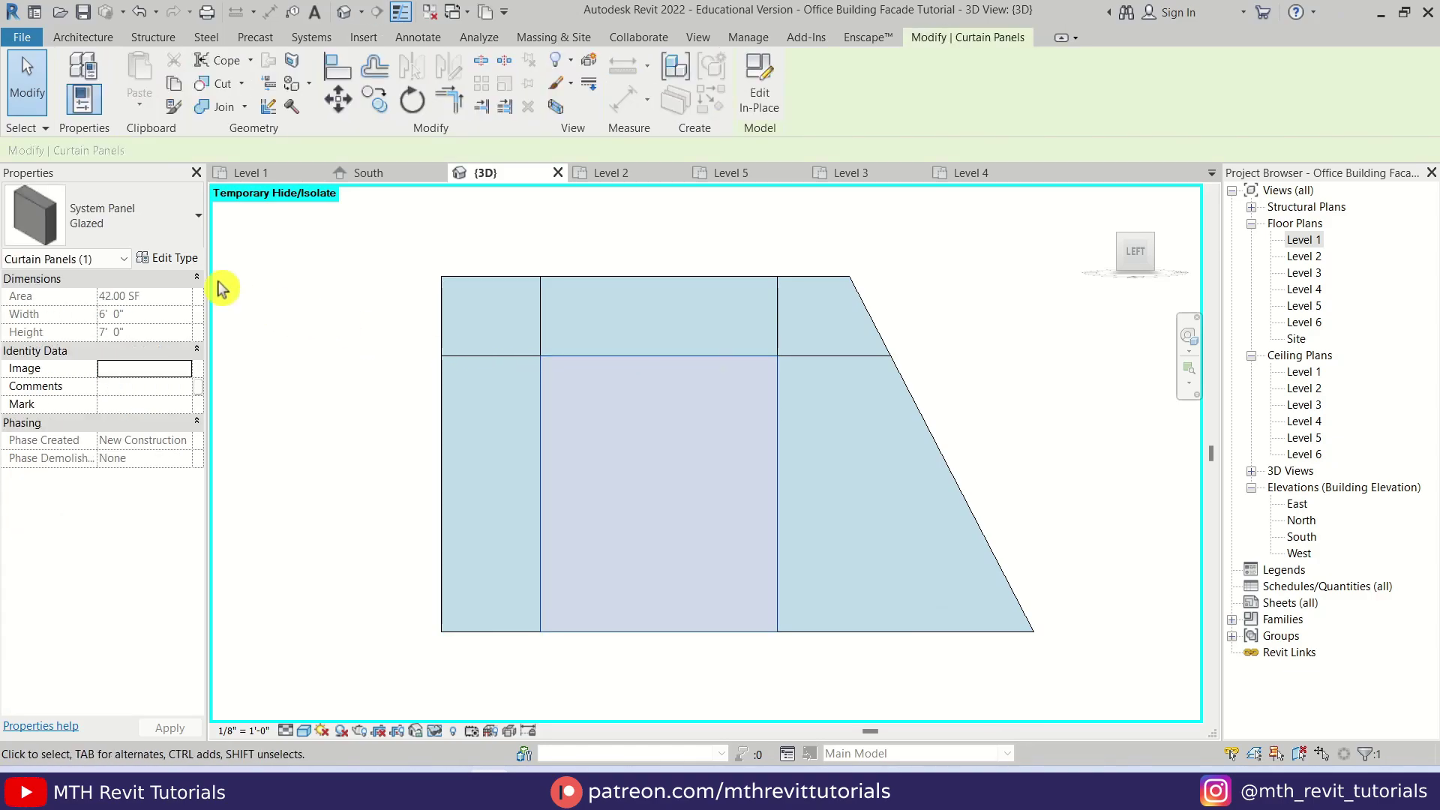
pyautogui.click(133, 228)
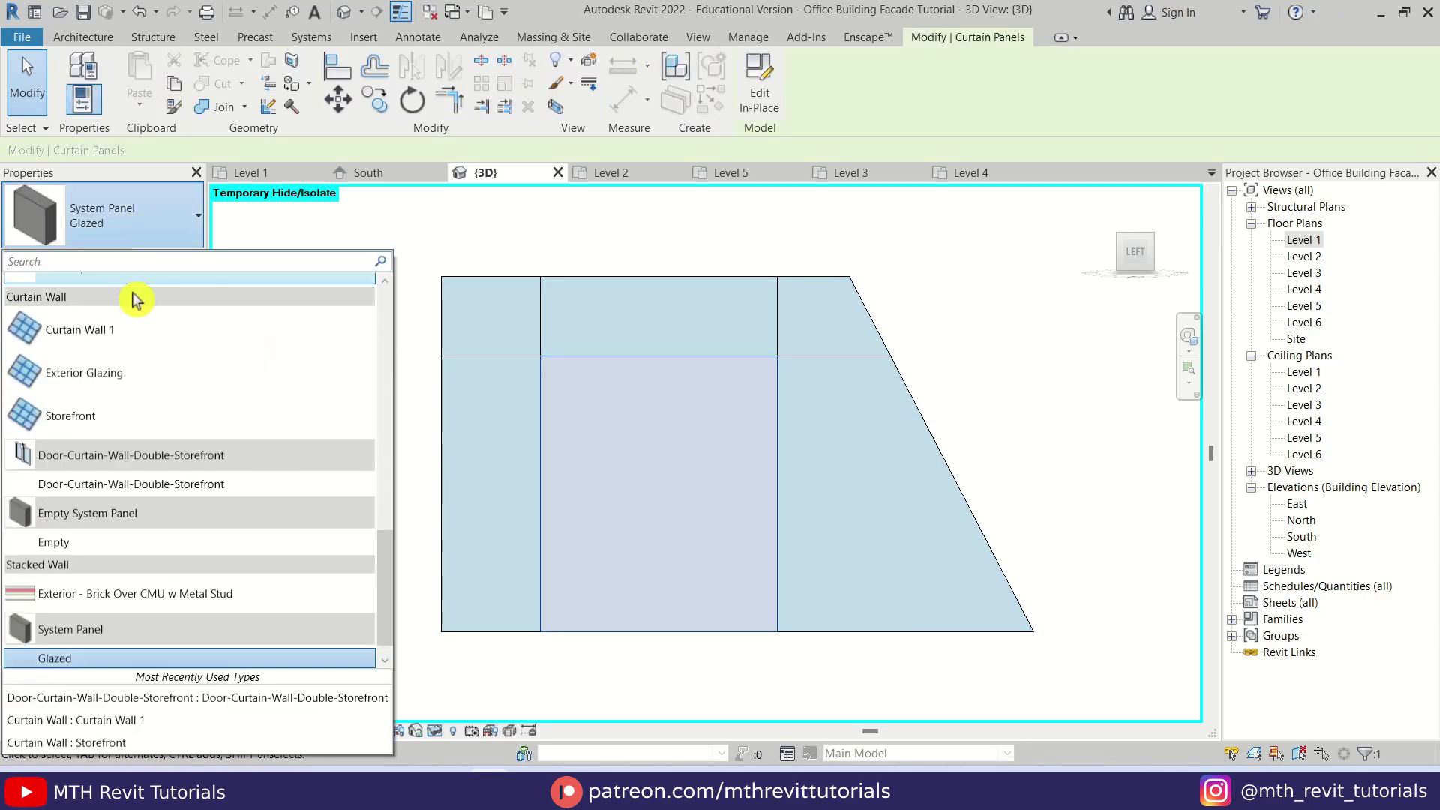
pyautogui.click(144, 488)
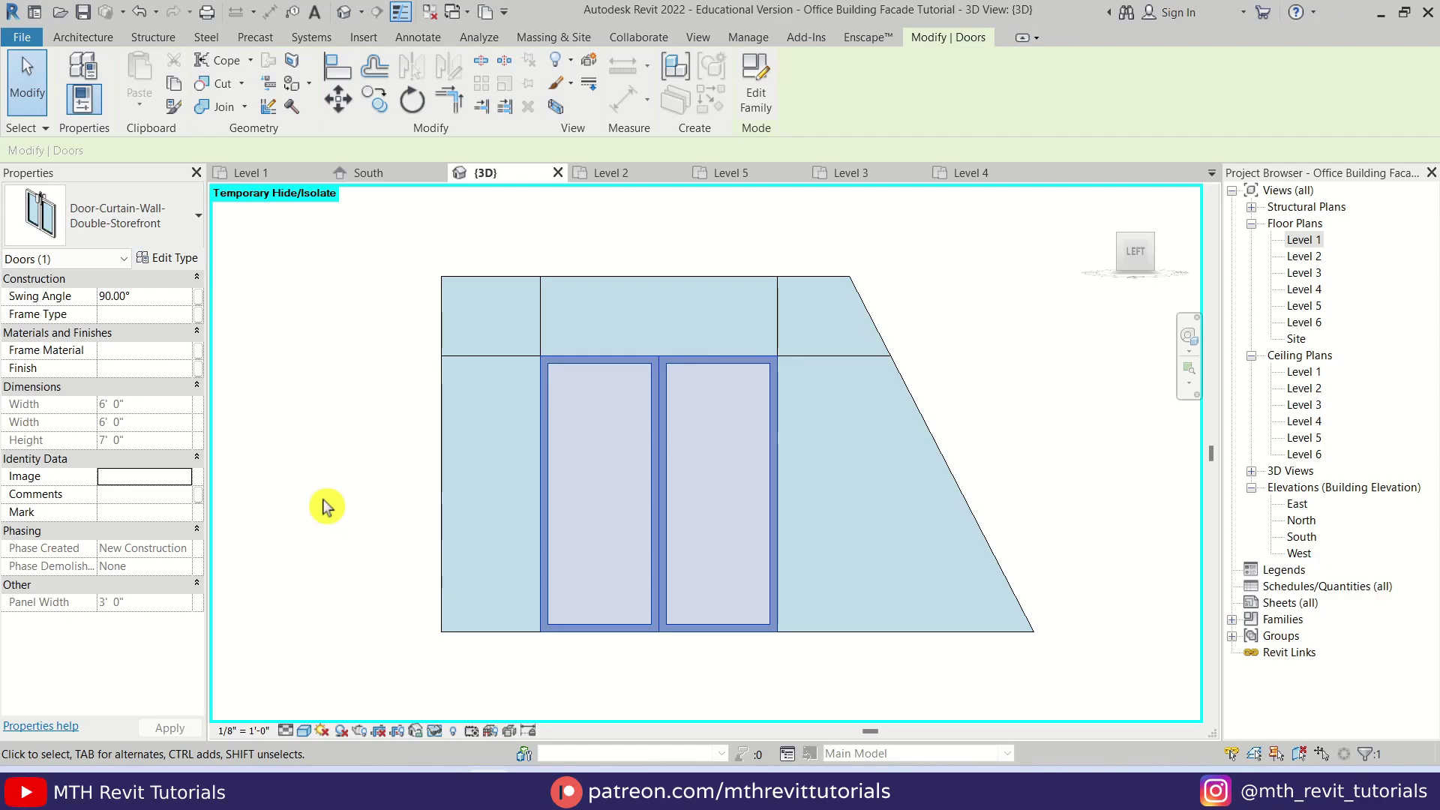
# Set the 3D view's detail level to Fine.
pyautogui.moveTo(573, 595); pyautogui.dragTo(577, 587, button='middle')
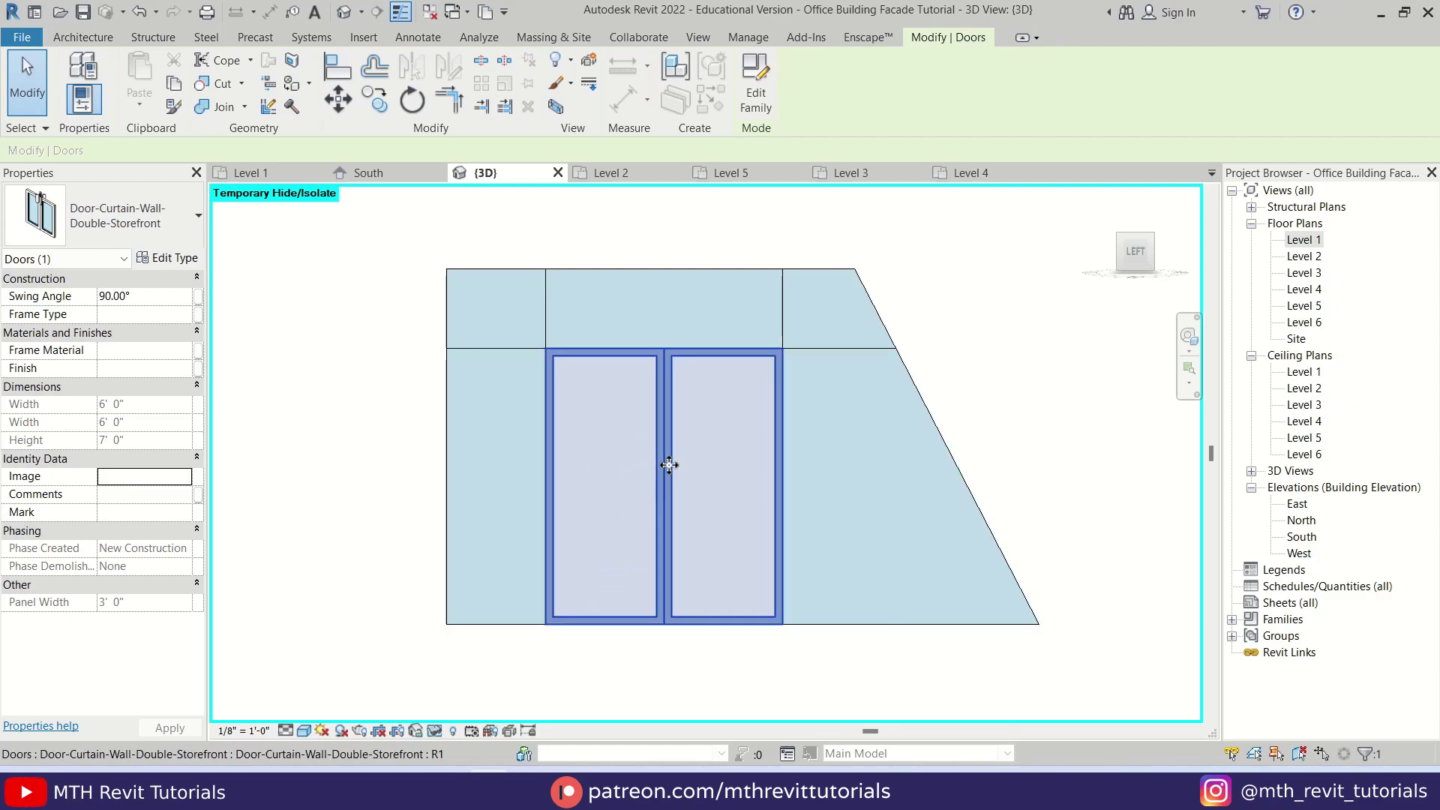
pyautogui.click(291, 731)
pyautogui.click(307, 711)
pyautogui.press('Escape')
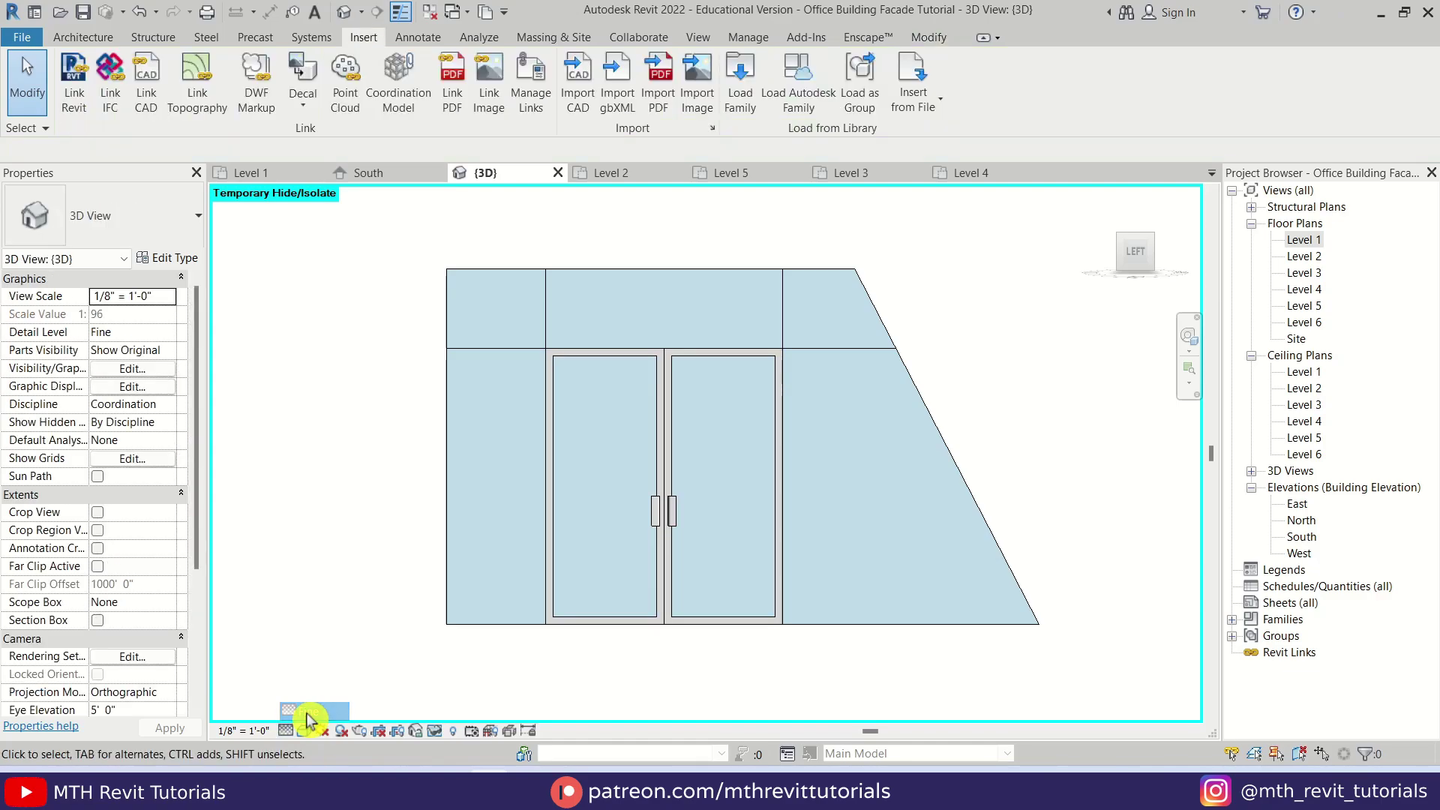
# Place 2.5" x 5" rectangular mullions on all grid lines of the isolated curtain wall.
pyautogui.scroll(3, 723, 443)
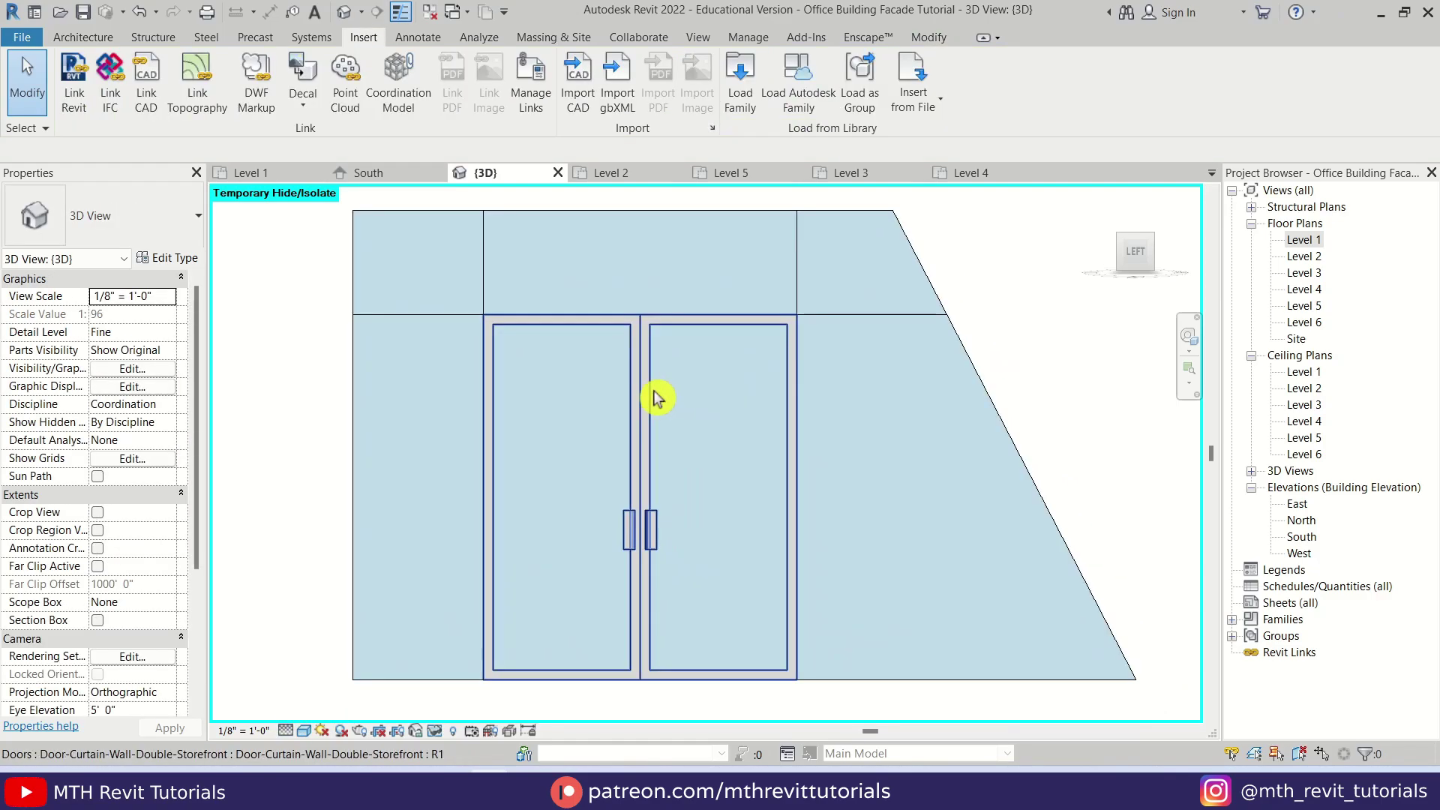
pyautogui.click(105, 42)
pyautogui.click(558, 89)
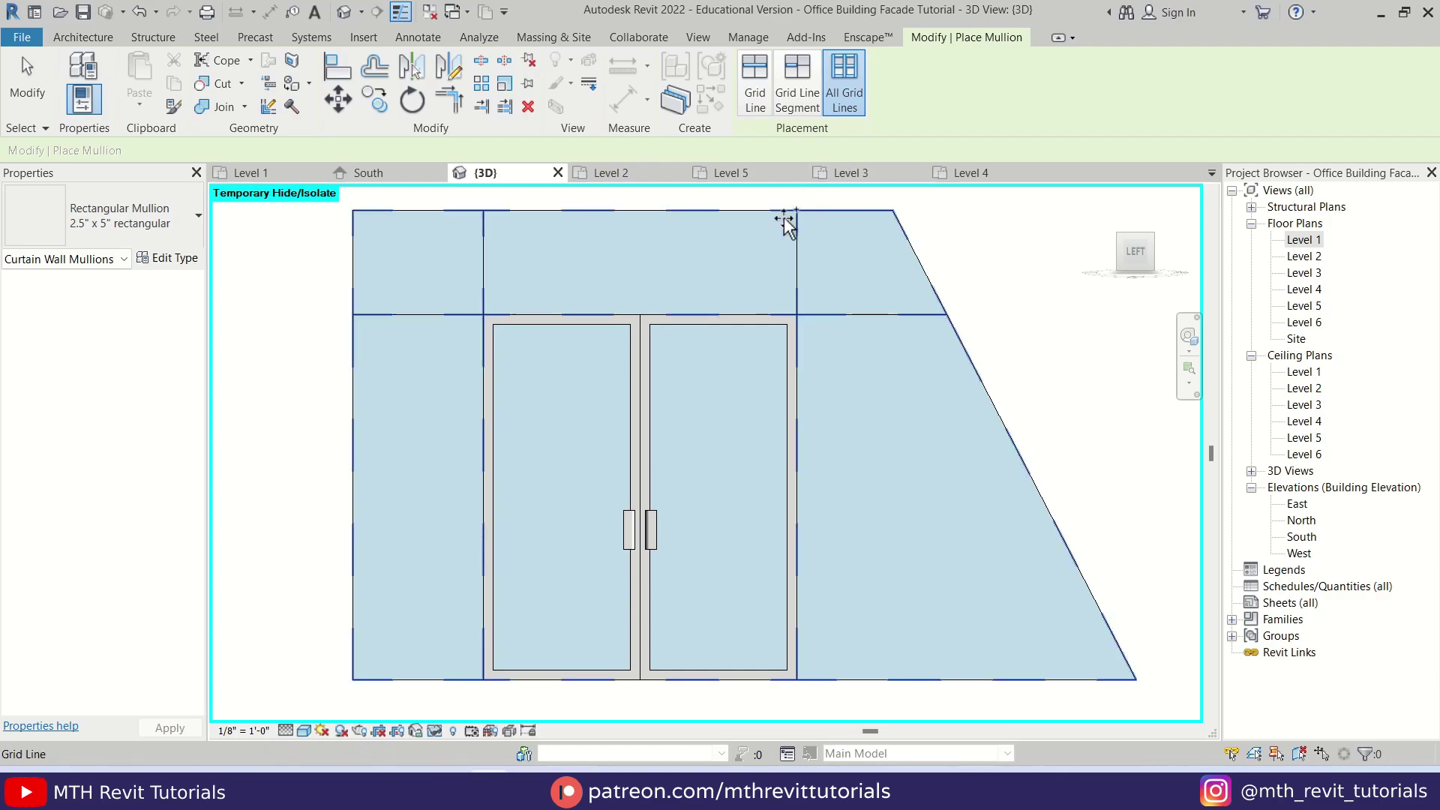
pyautogui.click(159, 225)
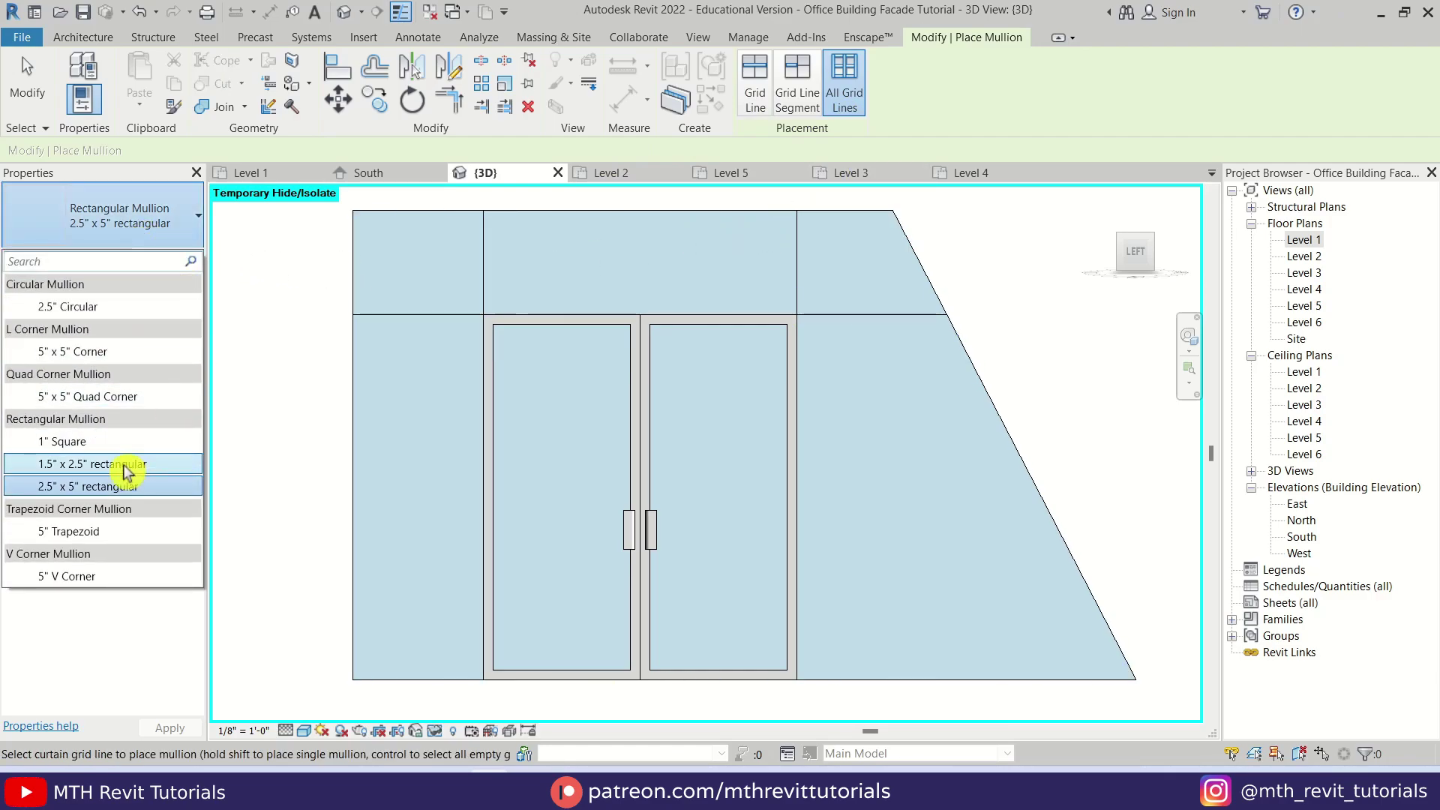
pyautogui.click(136, 492)
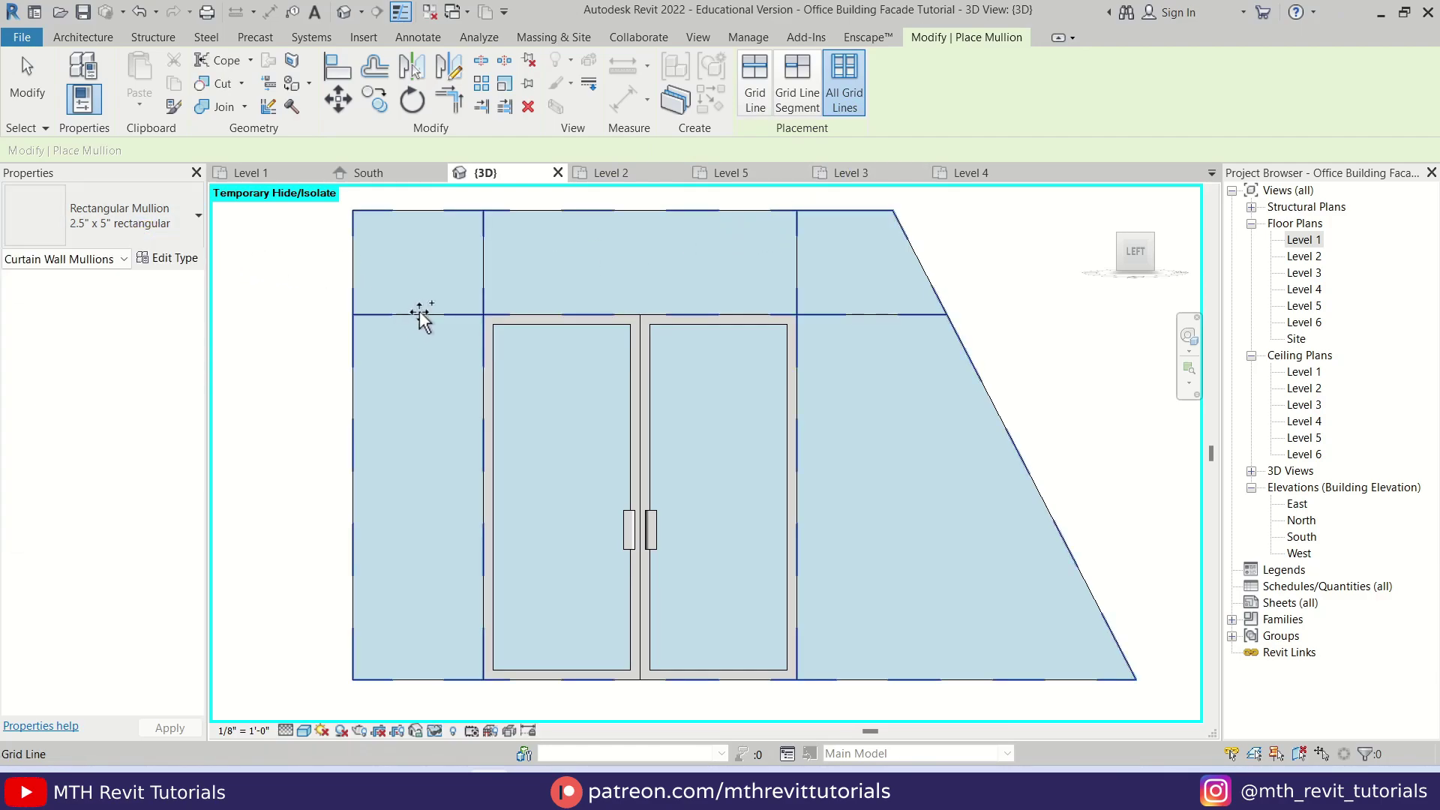
pyautogui.click(420, 308)
pyautogui.press('Escape')
pyautogui.press('Escape')
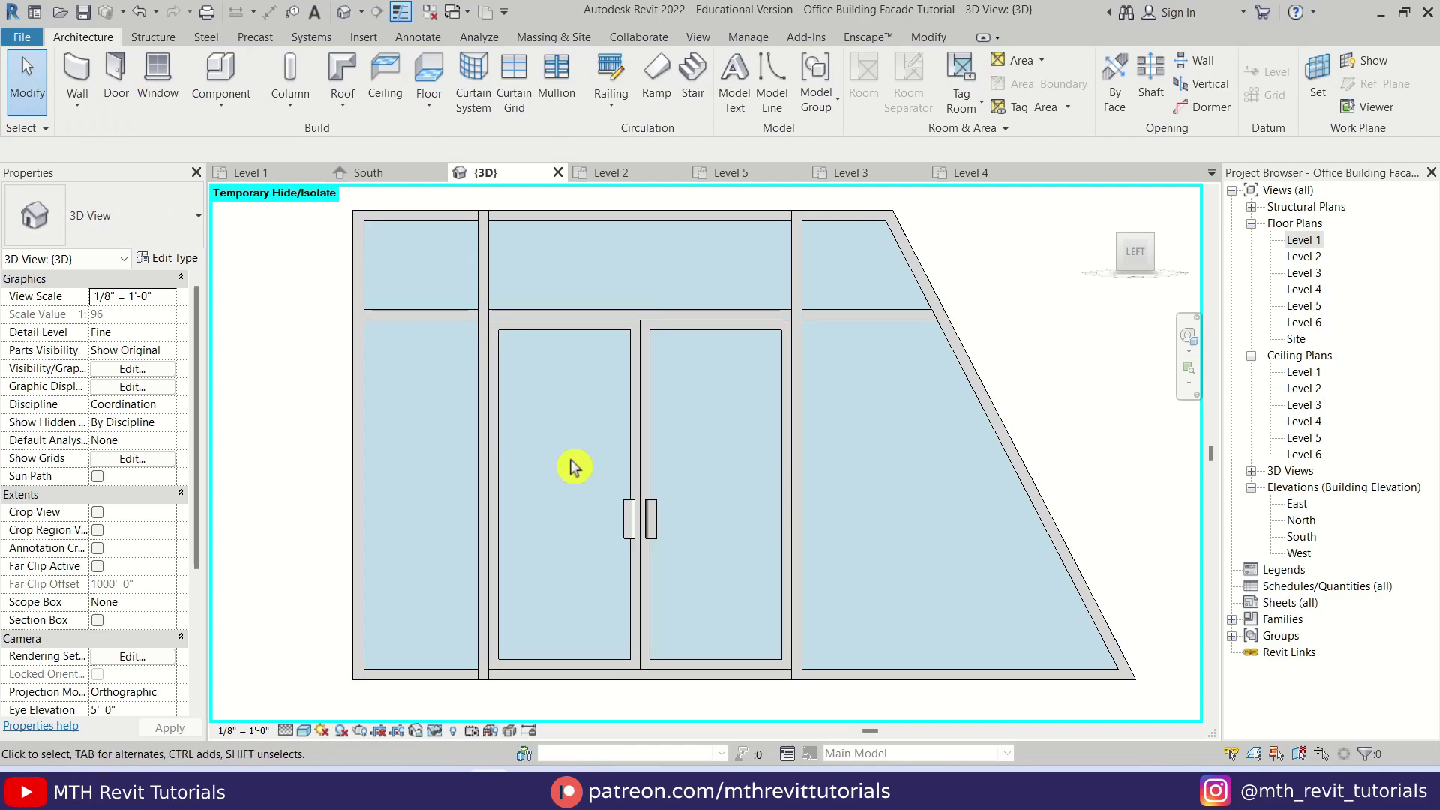
# Delete the bottom mullion segment beneath the double door.
pyautogui.scroll(5, 589, 360)
pyautogui.click(663, 563)
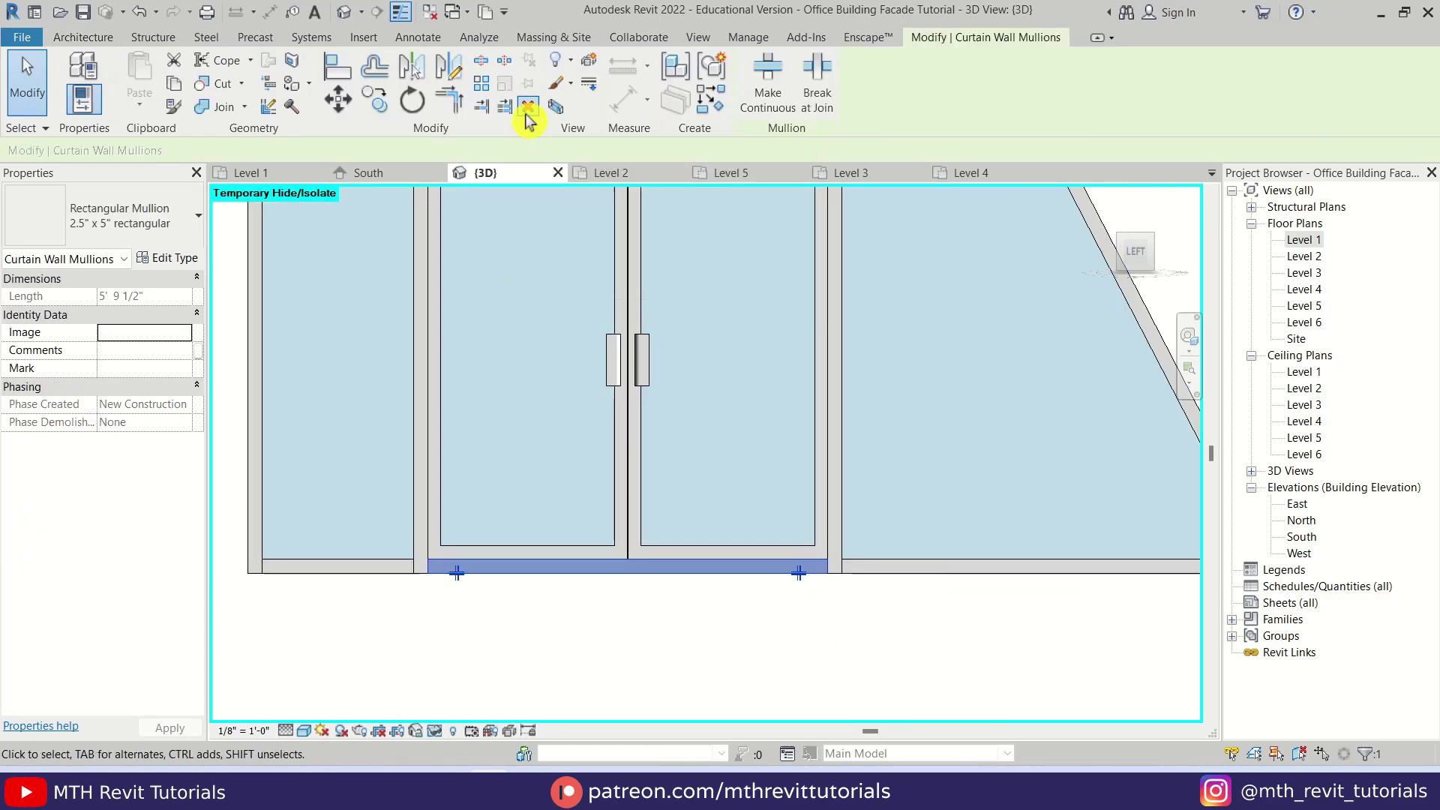
pyautogui.press('Escape')
pyautogui.scroll(-5, 648, 564)
pyautogui.keyDown('shift'); pyautogui.moveTo(648, 564); pyautogui.dragTo(665, 595, button='middle'); pyautogui.keyUp('shift')
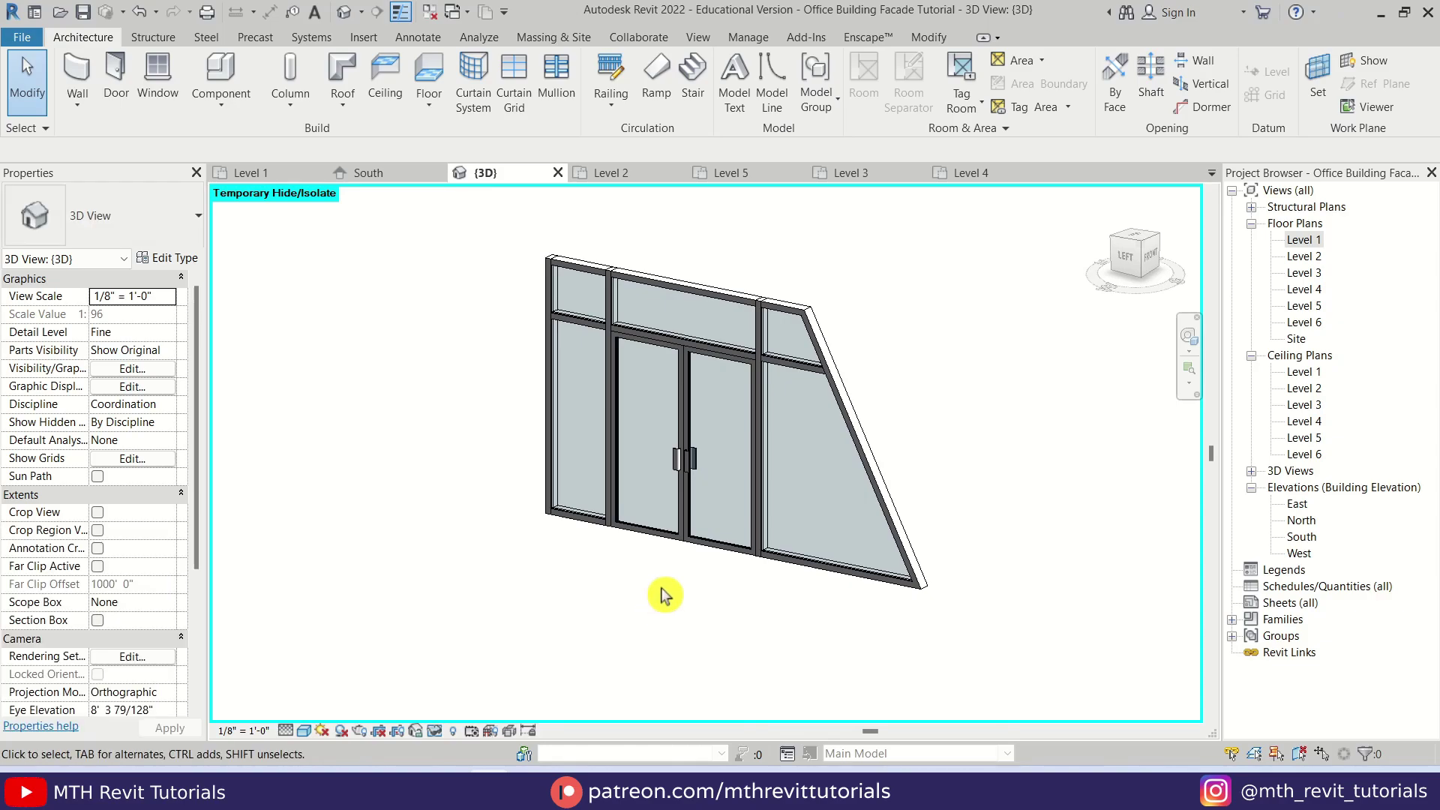
pyautogui.moveTo(728, 502); pyautogui.dragTo(664, 576, button='middle')
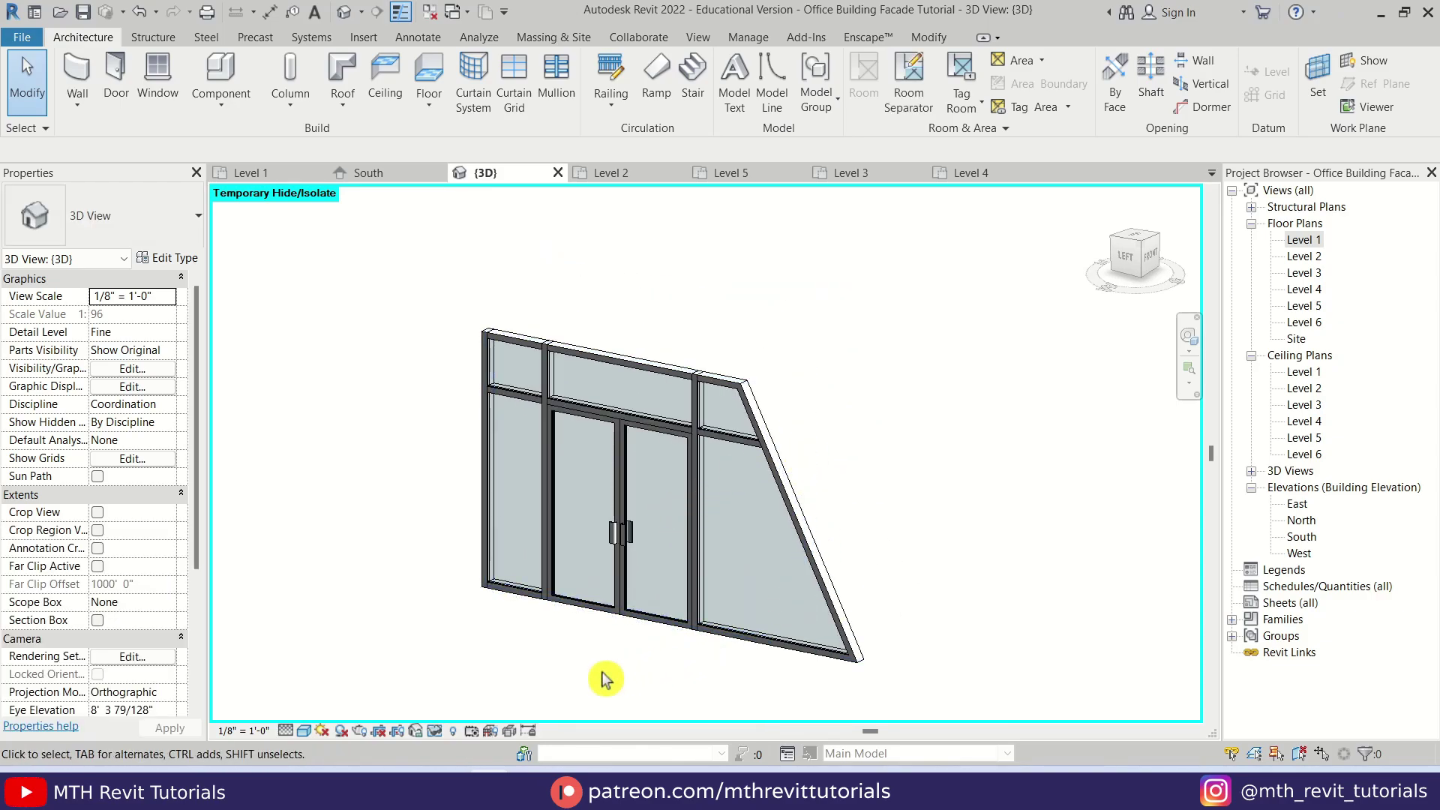
# Reset the temporary isolation in the 3D view and examine the whole building with its triangulated glass corner.
pyautogui.click(435, 733)
pyautogui.click(435, 734)
pyautogui.click(435, 733)
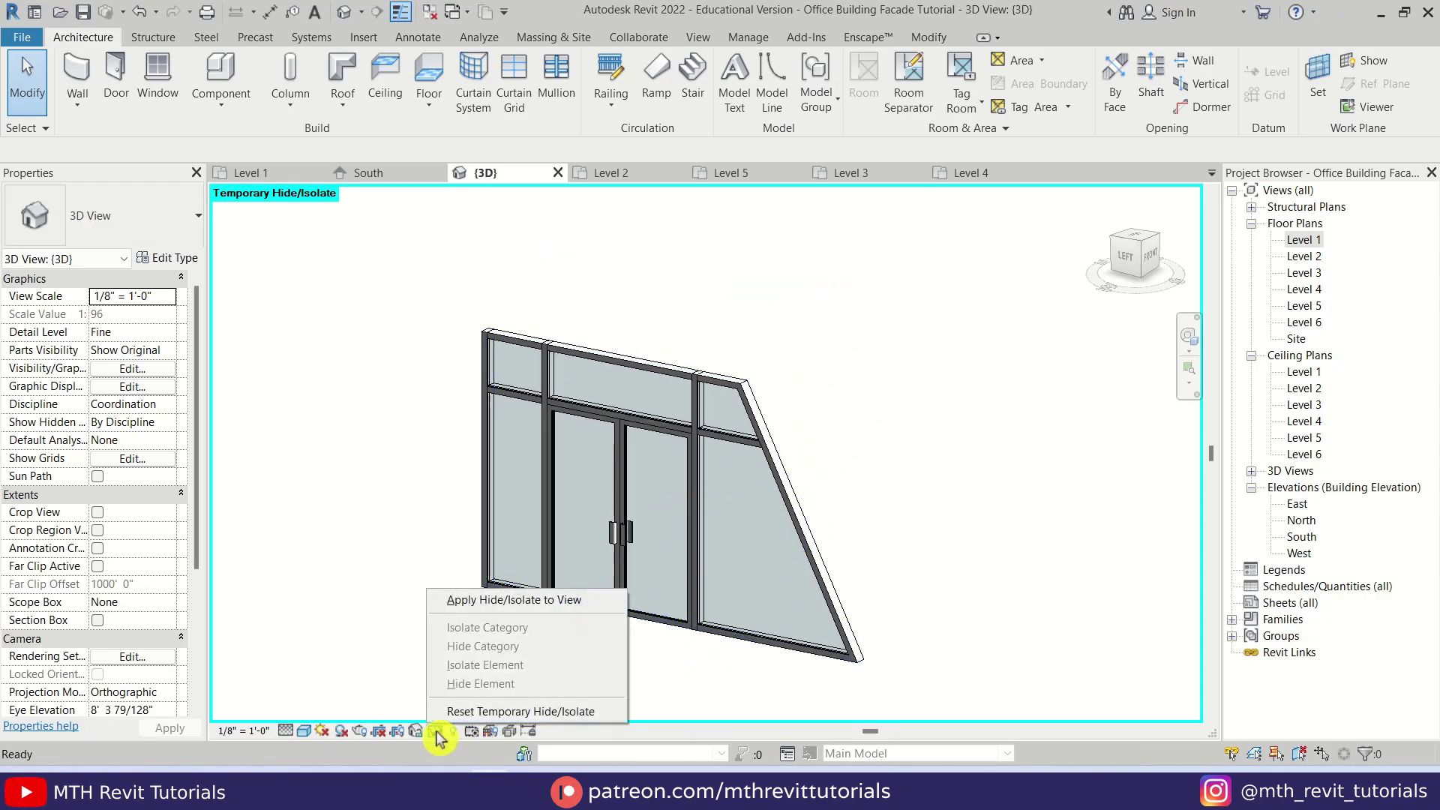
pyautogui.click(488, 712)
pyautogui.keyDown('shift'); pyautogui.moveTo(531, 668); pyautogui.dragTo(610, 636, button='middle'); pyautogui.keyUp('shift')
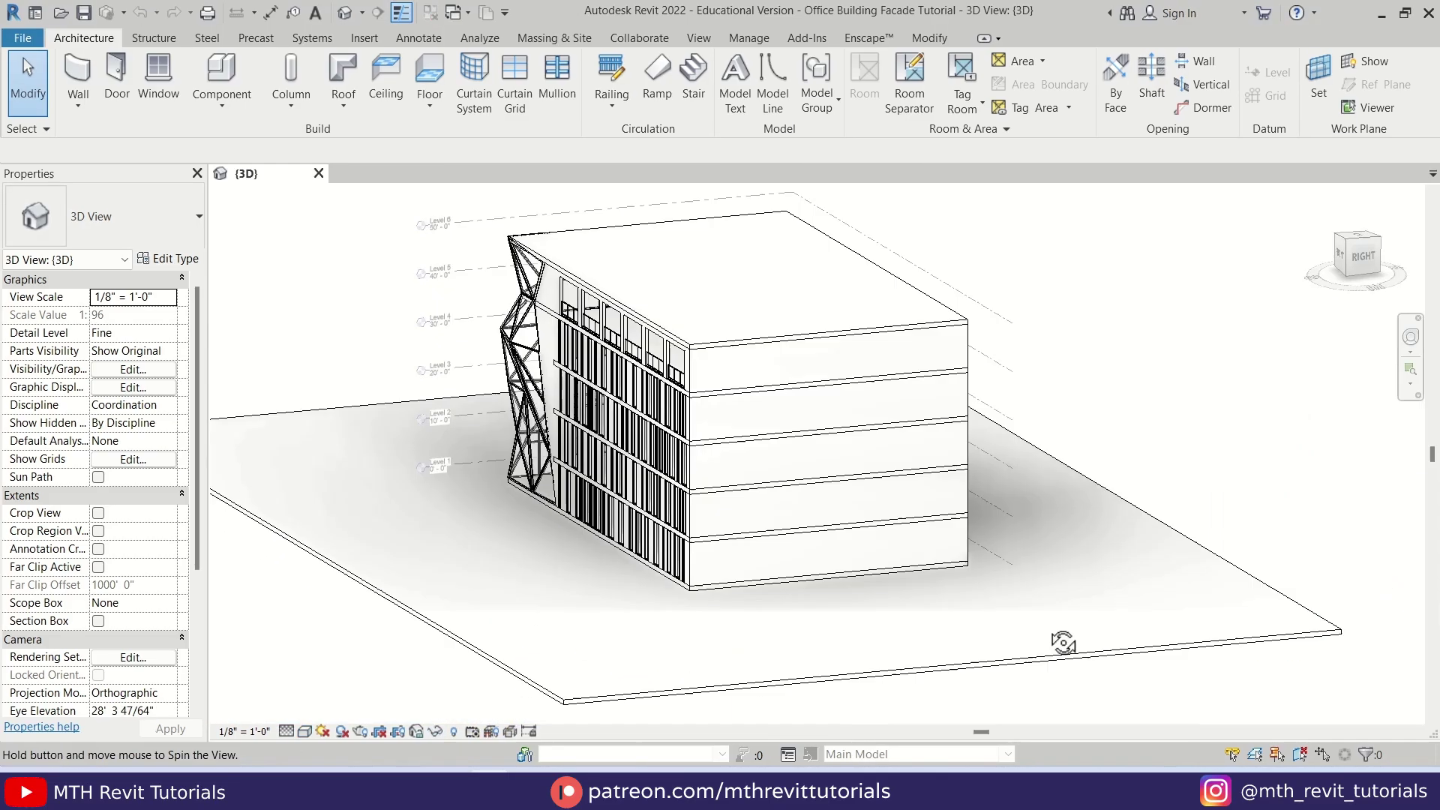
pyautogui.keyDown('shift'); pyautogui.moveTo(1061, 643); pyautogui.dragTo(1245, 585, button='middle'); pyautogui.keyUp('shift')
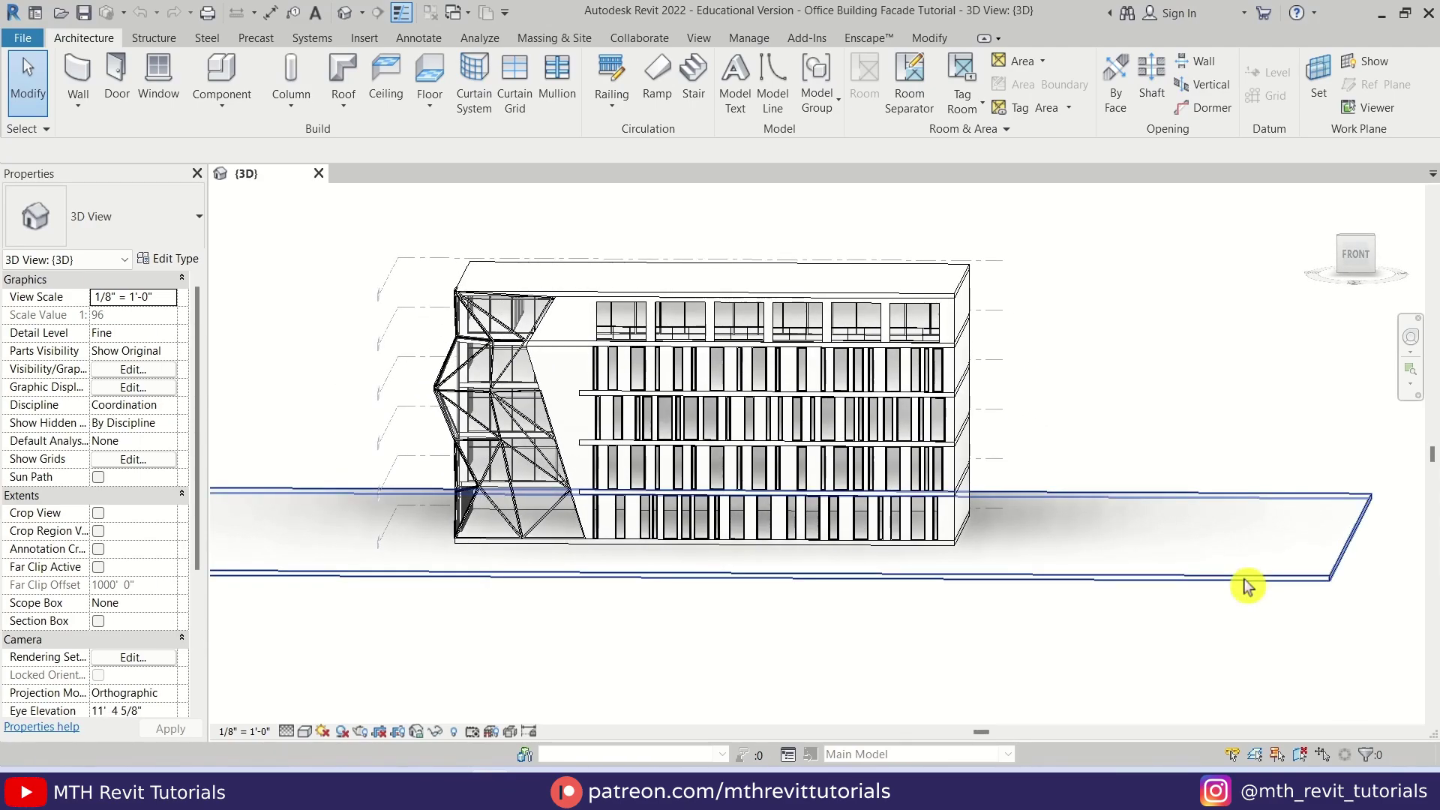
pyautogui.keyDown('shift'); pyautogui.moveTo(1260, 596); pyautogui.dragTo(928, 720, button='middle'); pyautogui.keyUp('shift')
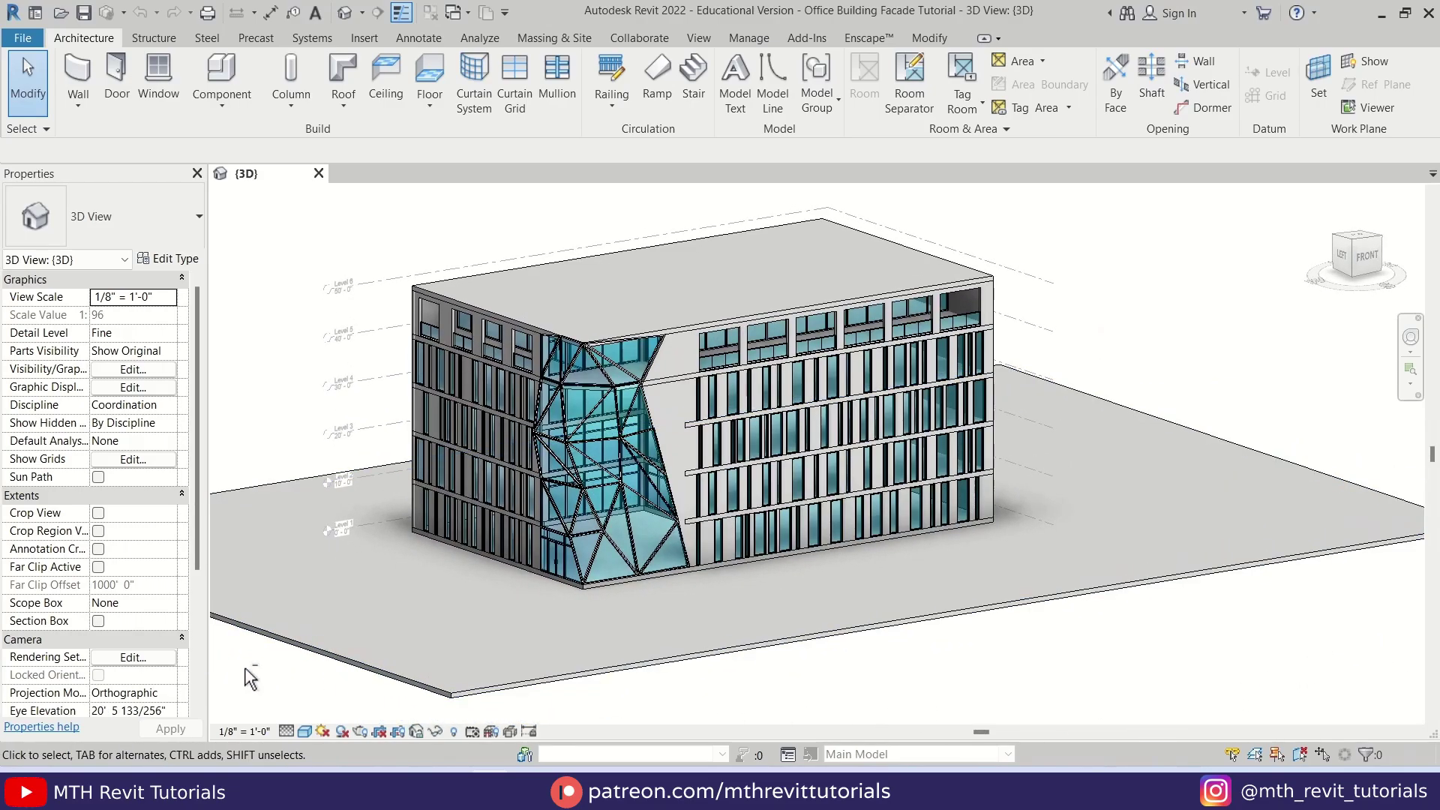
pyautogui.keyDown('shift'); pyautogui.moveTo(274, 686); pyautogui.dragTo(223, 699, button='middle'); pyautogui.keyUp('shift')
pyautogui.moveTo(665, 652)
pyautogui.keyDown('shift'); pyautogui.mouseDown(button='middle')
pyautogui.moveTo(700, 687)
pyautogui.moveTo(698, 734)
pyautogui.moveTo(668, 675)
pyautogui.mouseUp(button='middle'); pyautogui.keyUp('shift')
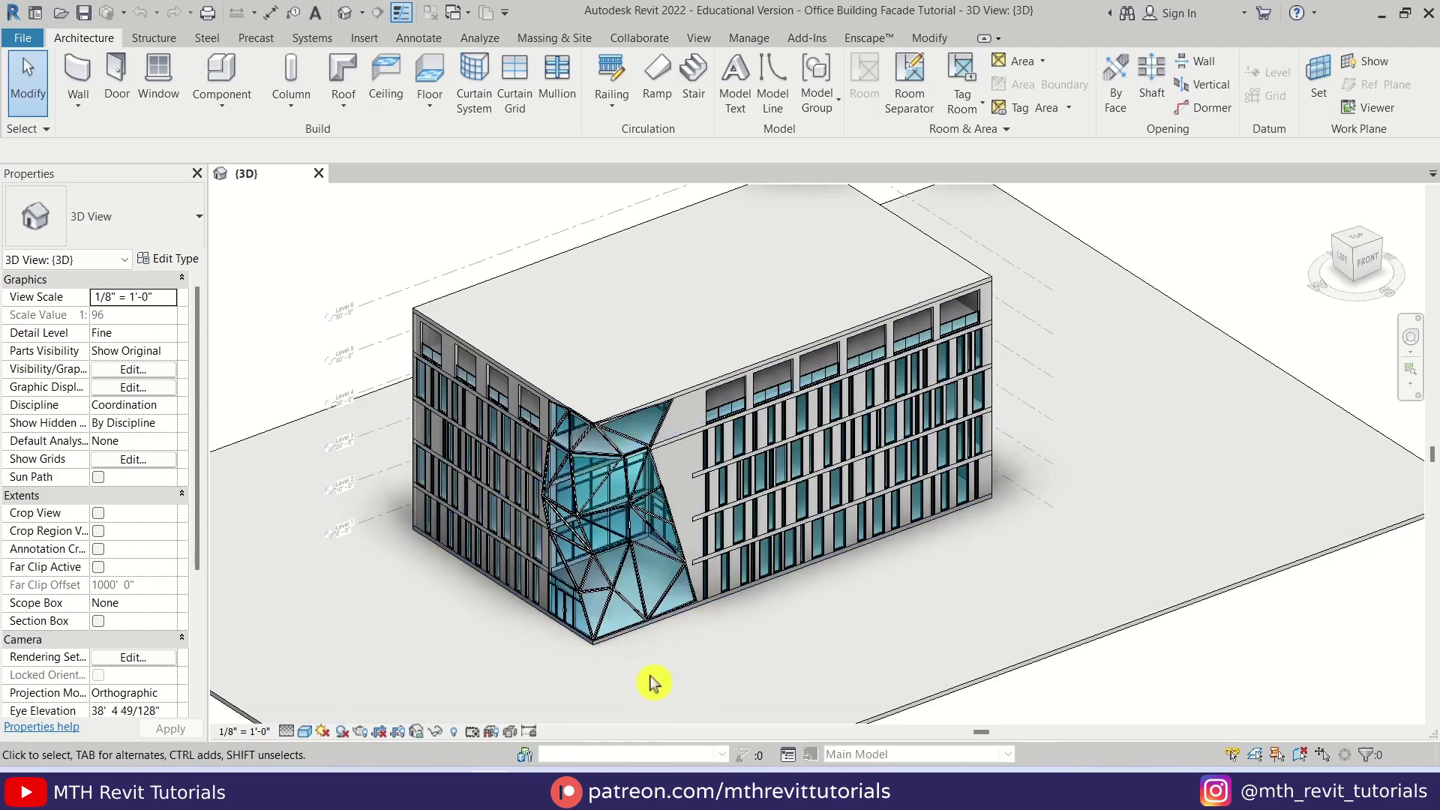